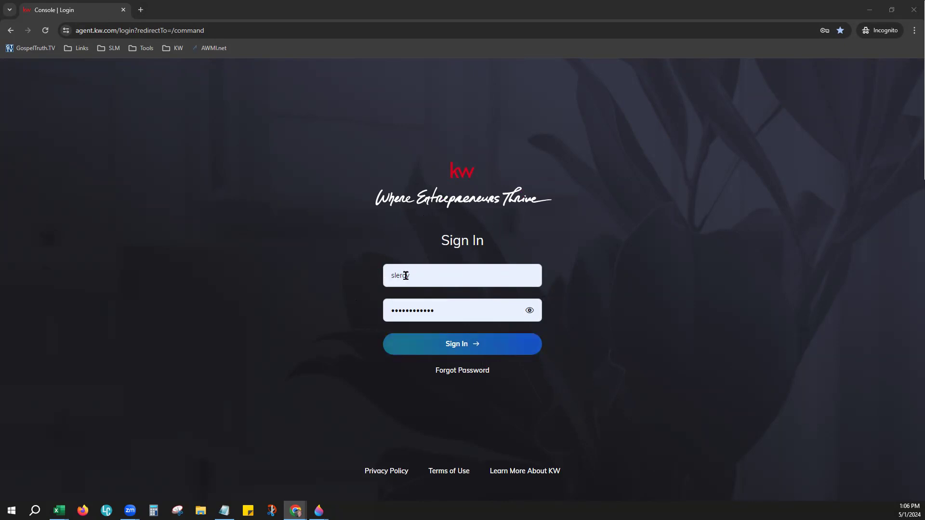
Step: Sign in to KW Command with the saved username and password to reach the dashboard
left_click(388, 311)
left_click(429, 276)
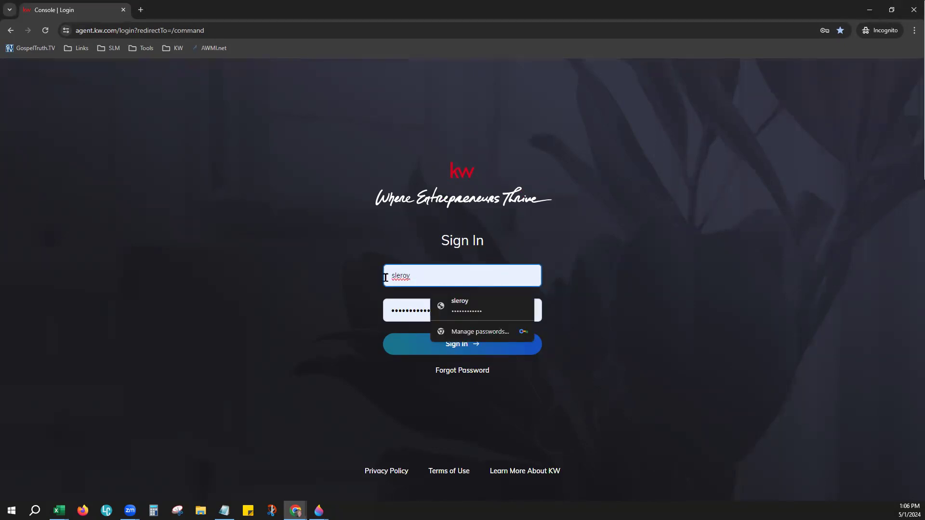
left_click(634, 237)
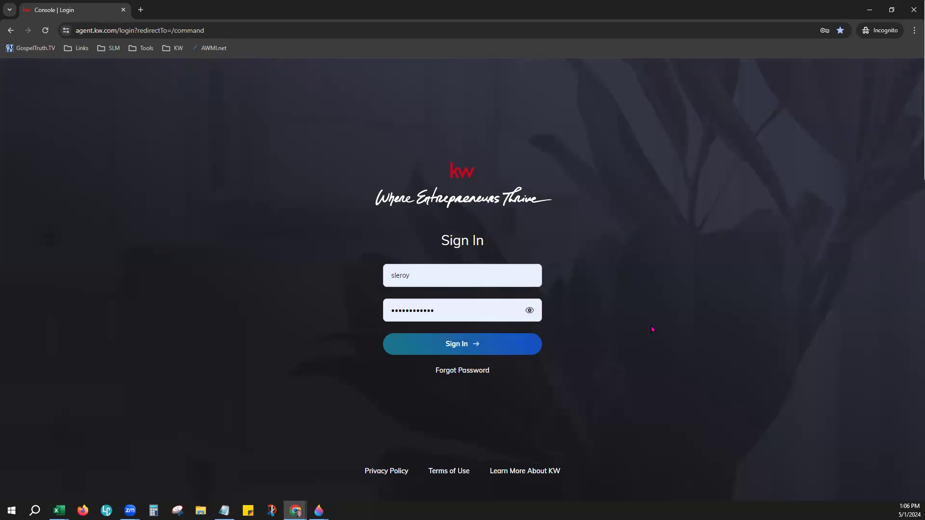
key("Return")
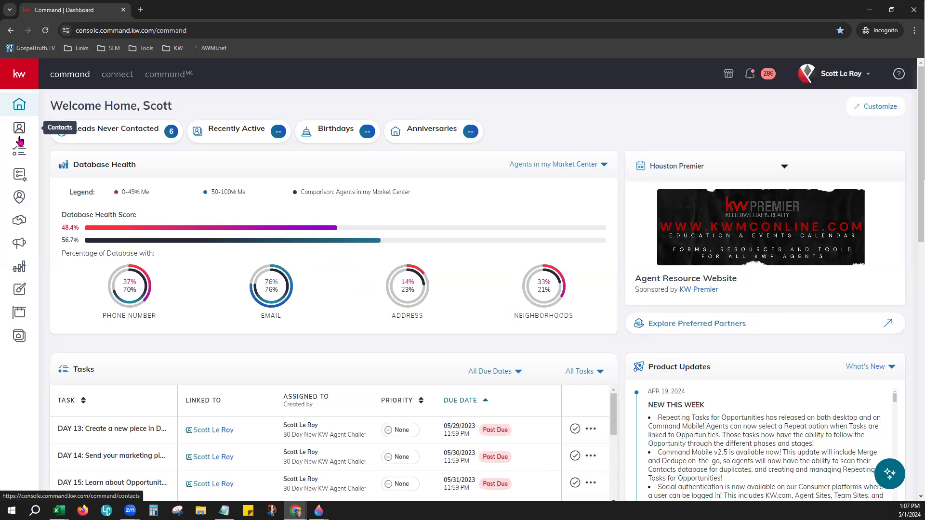
Step: Expand the sidebar and open Contacts, showing the single Database Class contact
left_click(15, 73)
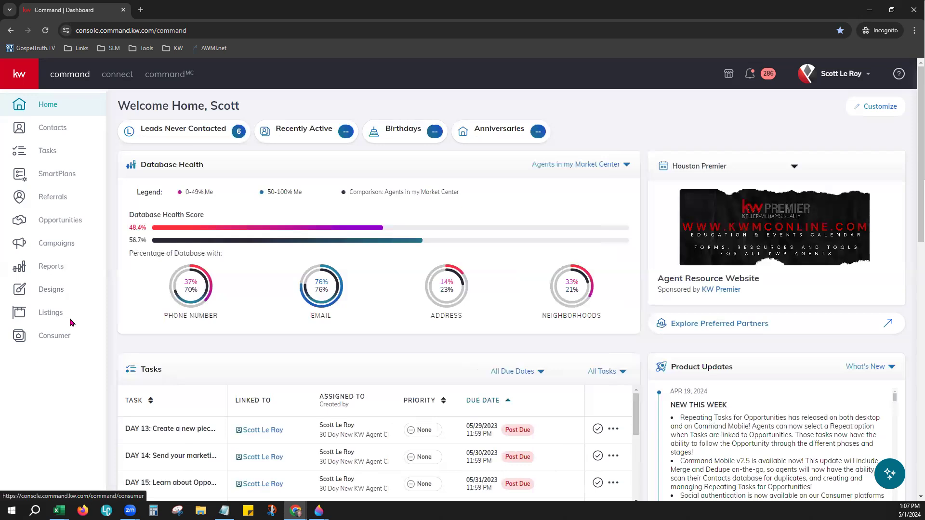
left_click(58, 128)
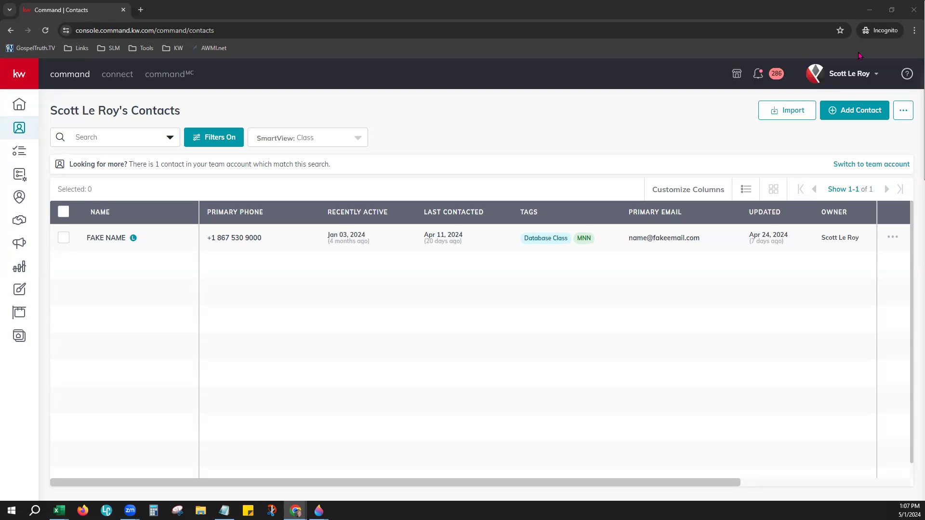
Step: Zoom the Chrome contacts page in from 100% to 125%
left_click(912, 30)
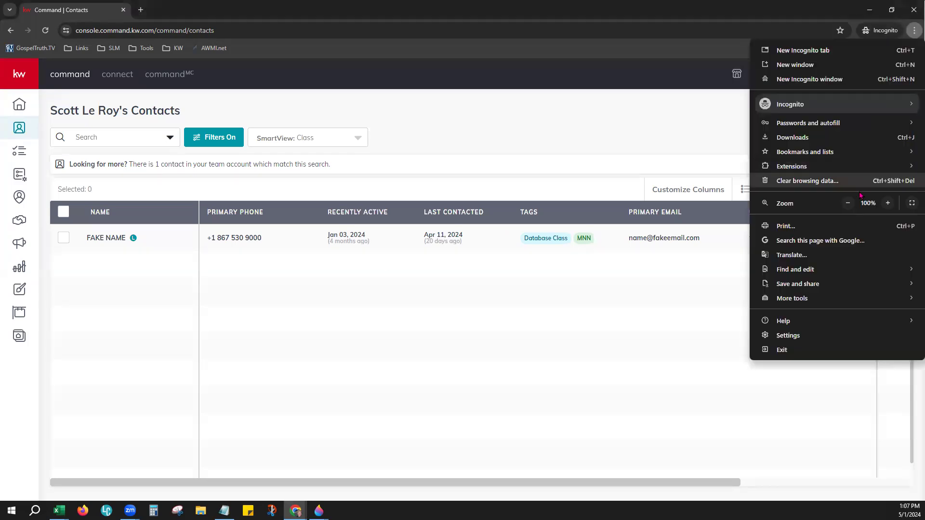
left_click(887, 204)
left_click(887, 203)
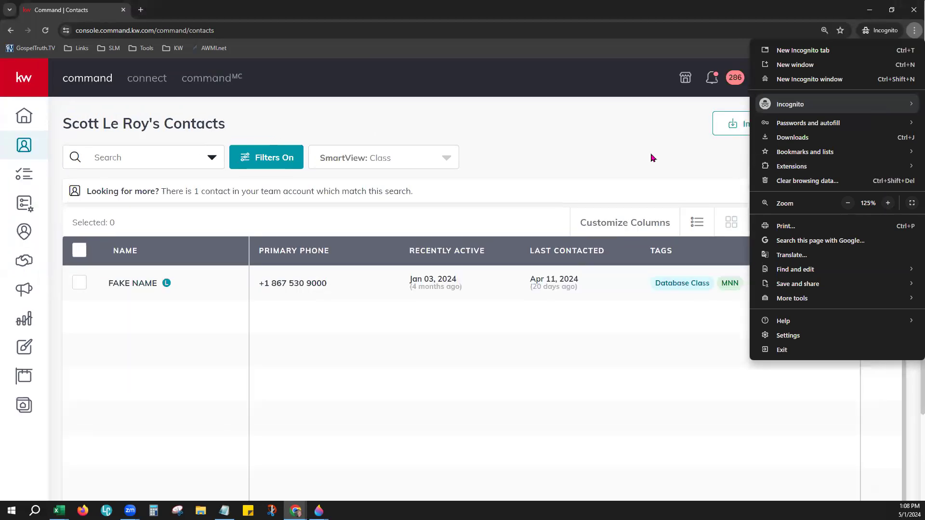
left_click(589, 143)
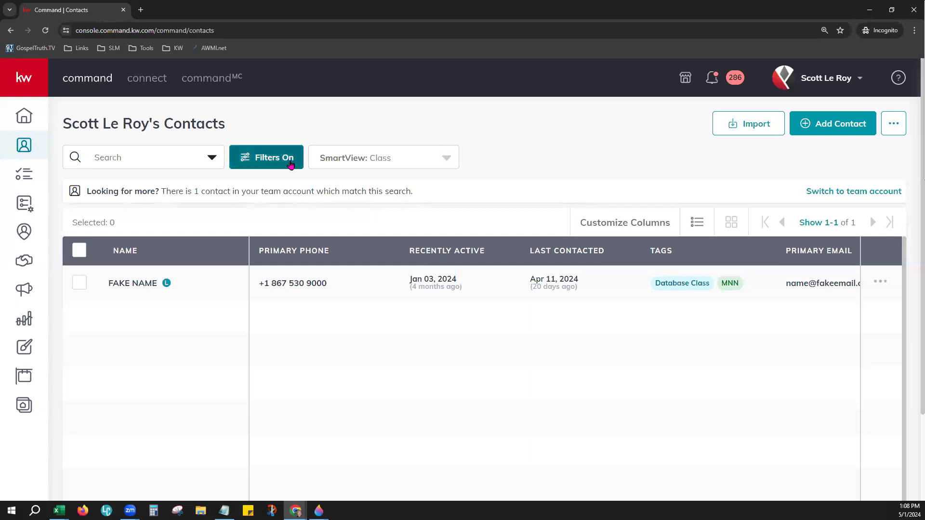
left_click(391, 165)
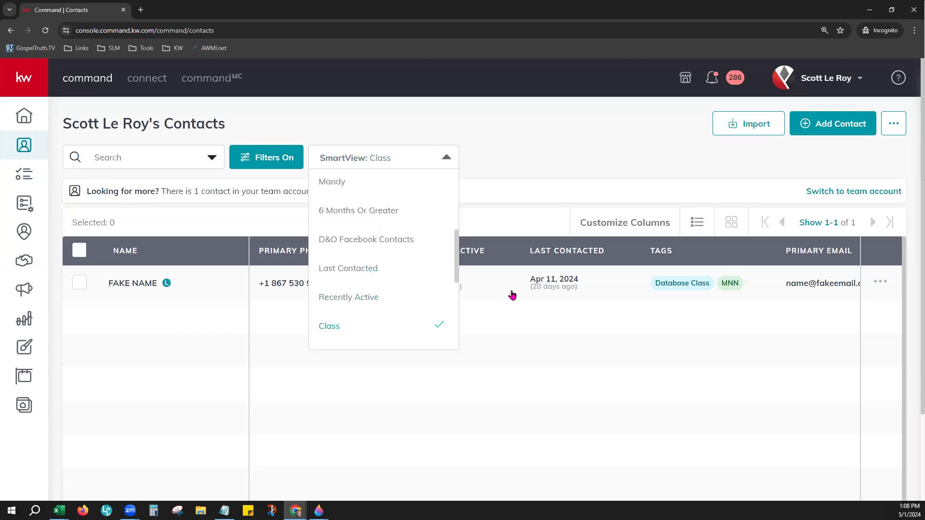
left_click(523, 166)
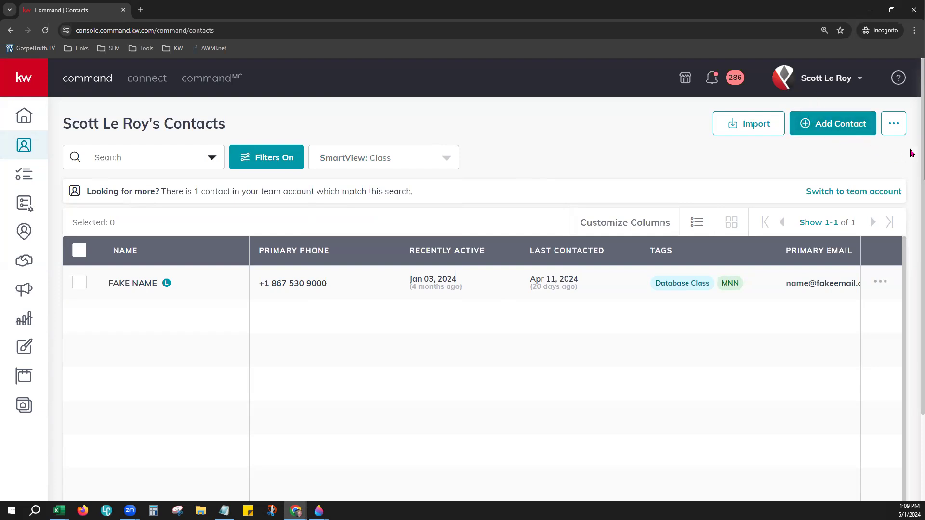
left_click(900, 131)
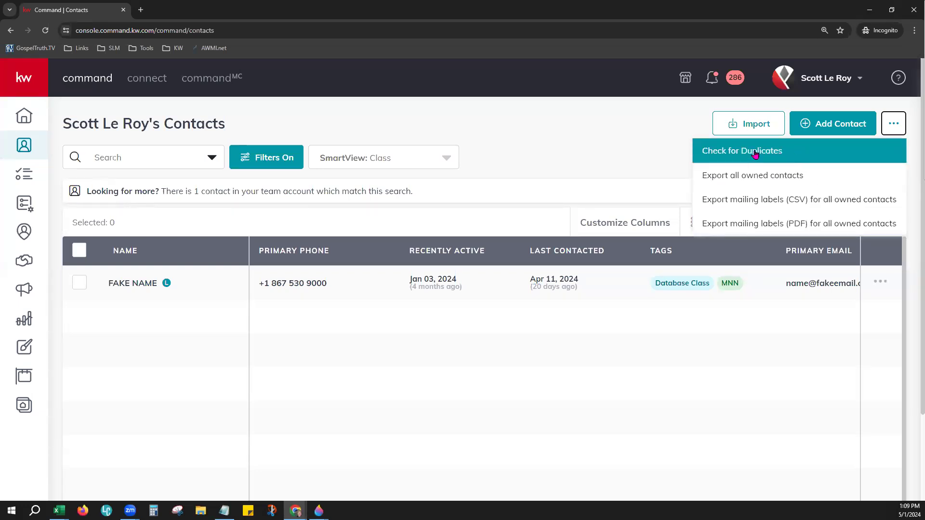
left_click(626, 159)
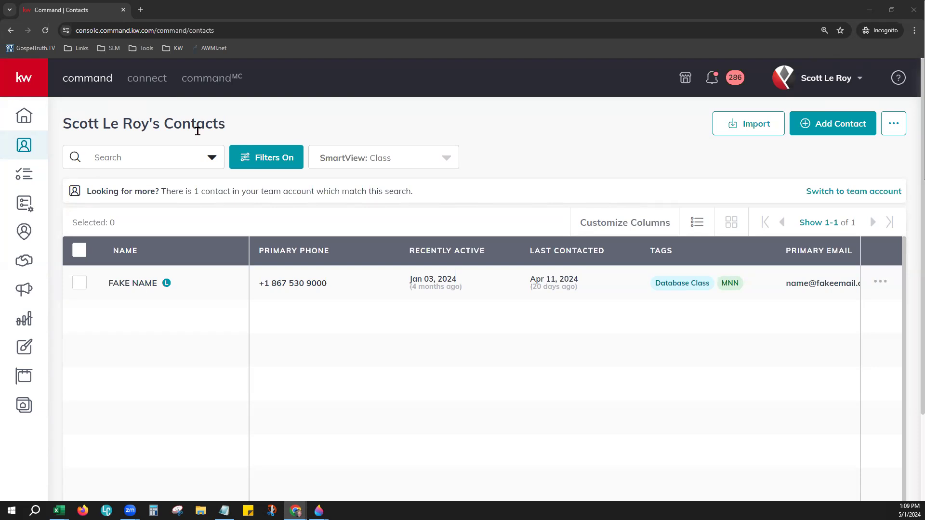
left_click(809, 86)
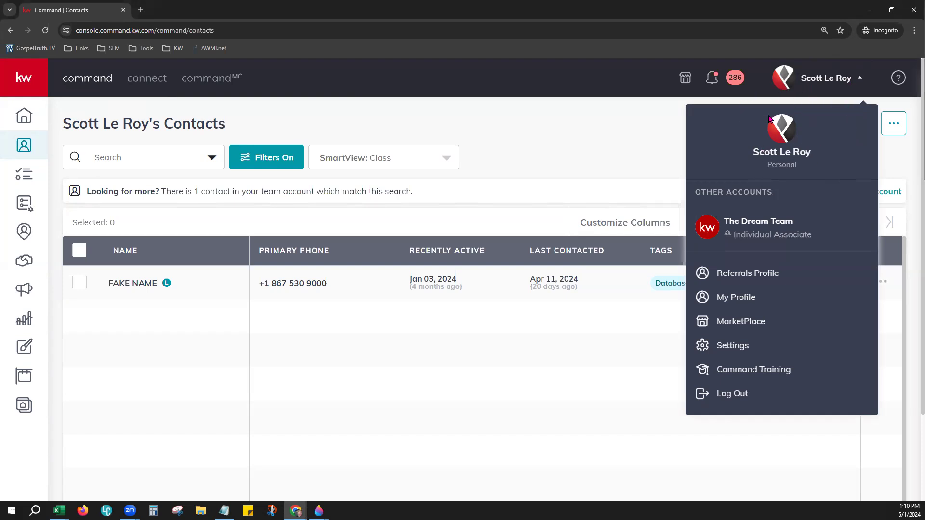
left_click_drag(759, 161, 811, 166)
left_click(808, 173)
left_click_drag(694, 192, 770, 187)
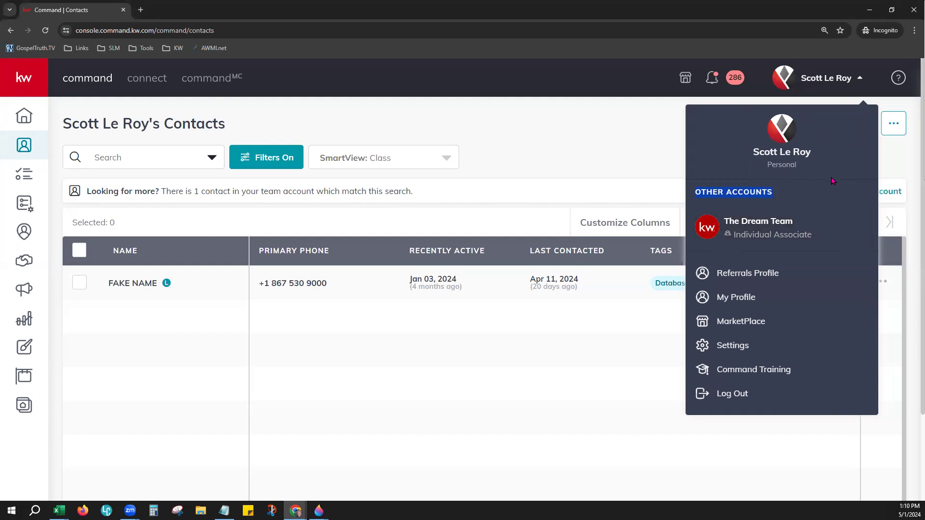
left_click(766, 222)
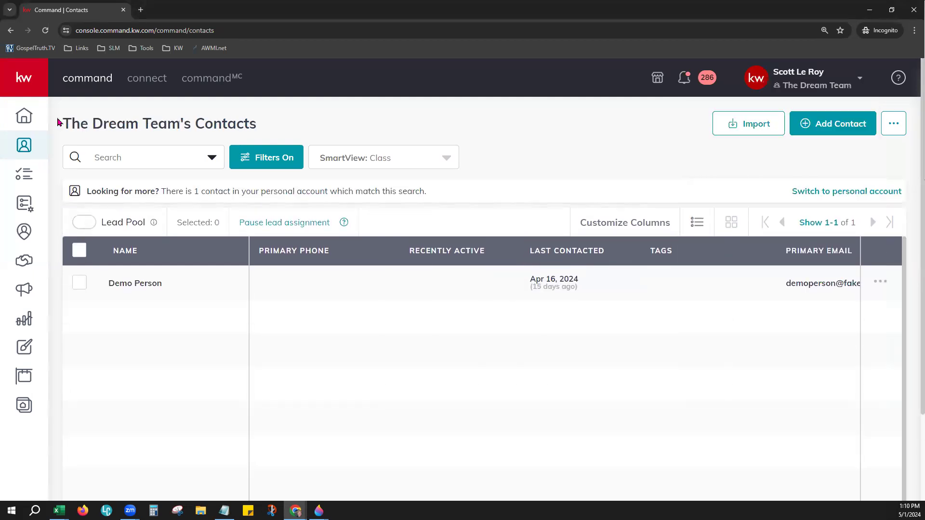
left_click_drag(63, 117, 262, 123)
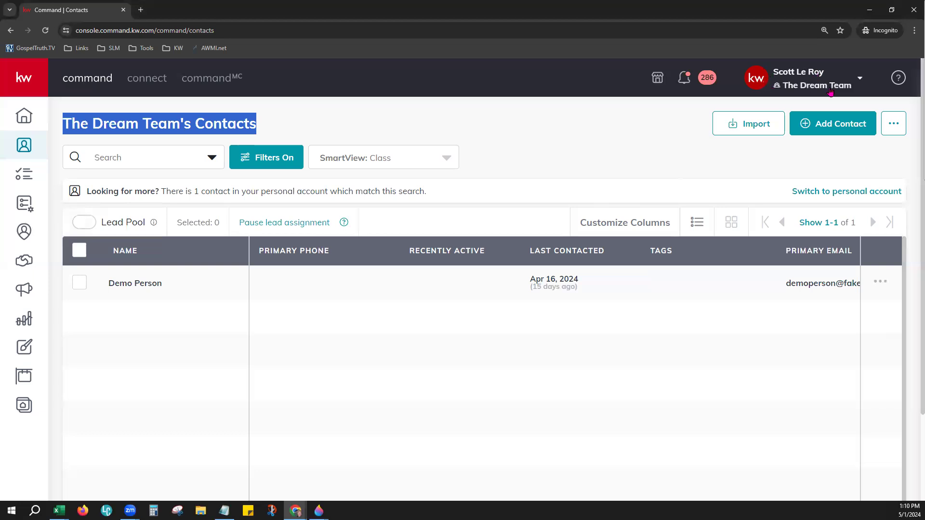
left_click(803, 76)
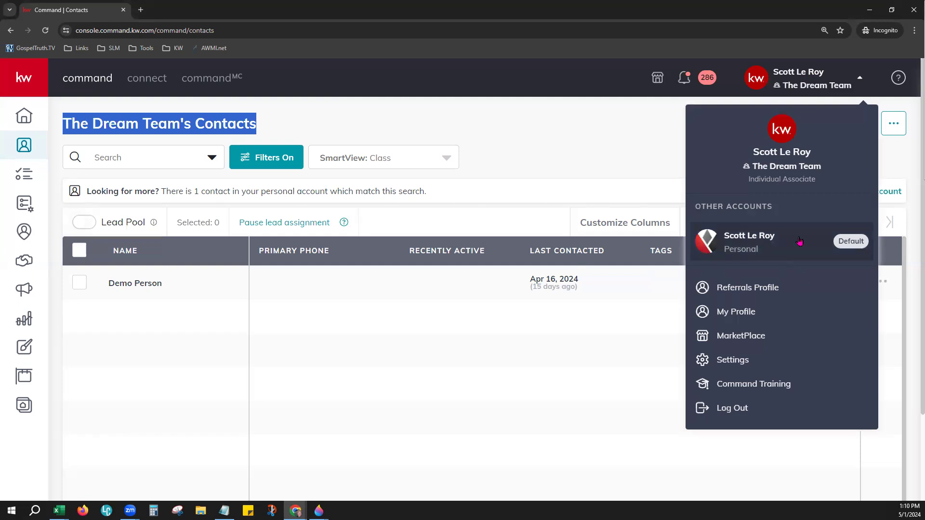
left_click(757, 245)
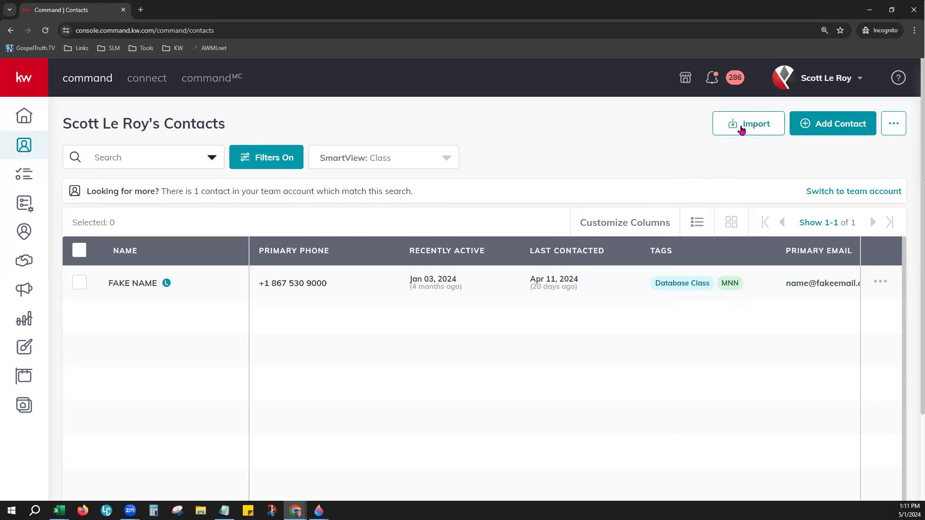
Step: Open the Import Upload File dialog and highlight its optional template download hint
left_click(758, 127)
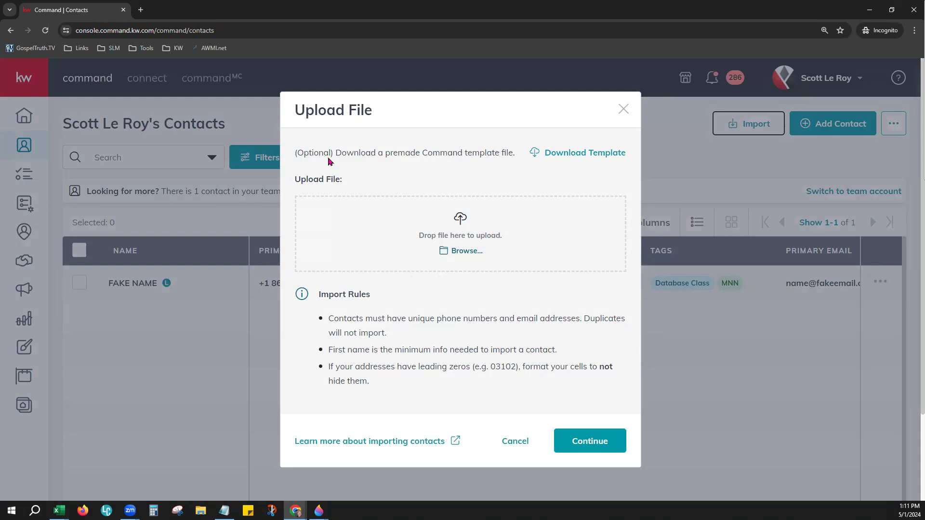
left_click_drag(303, 154, 445, 167)
left_click_drag(497, 167, 518, 166)
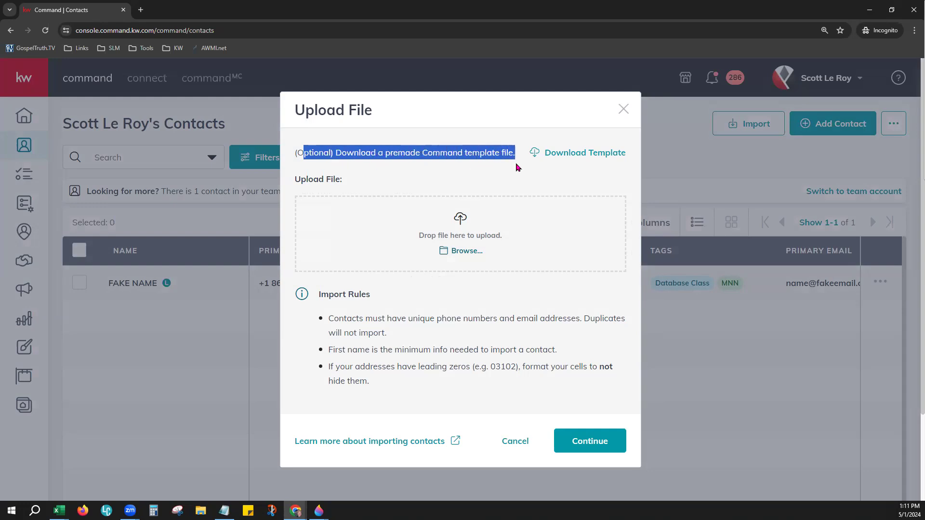
left_click(516, 167)
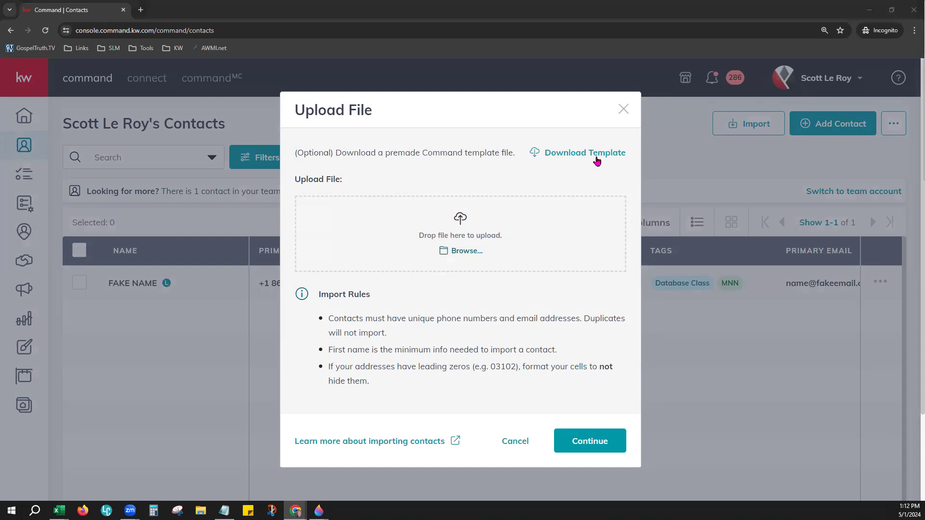
Step: Bring the Excel import template window forward and maximize it
mouse_move(66, 503)
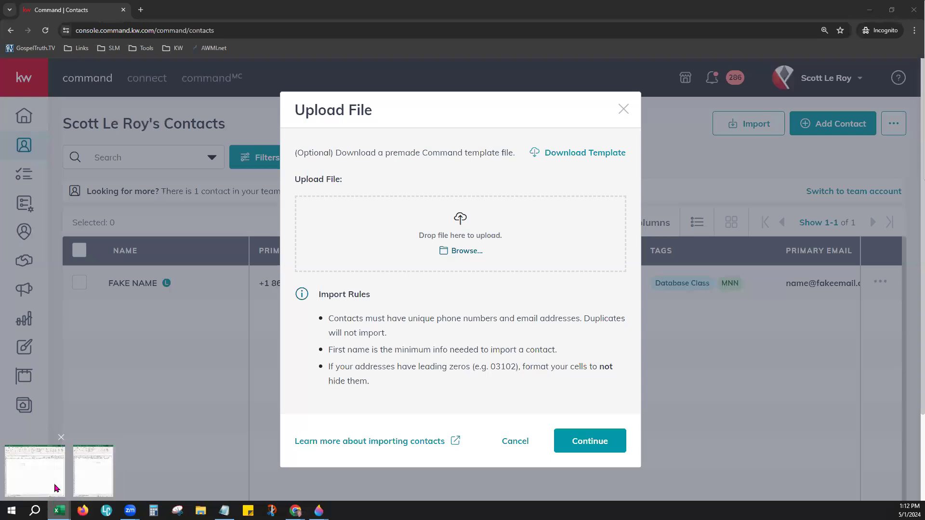
left_click(57, 488)
left_click(897, 16)
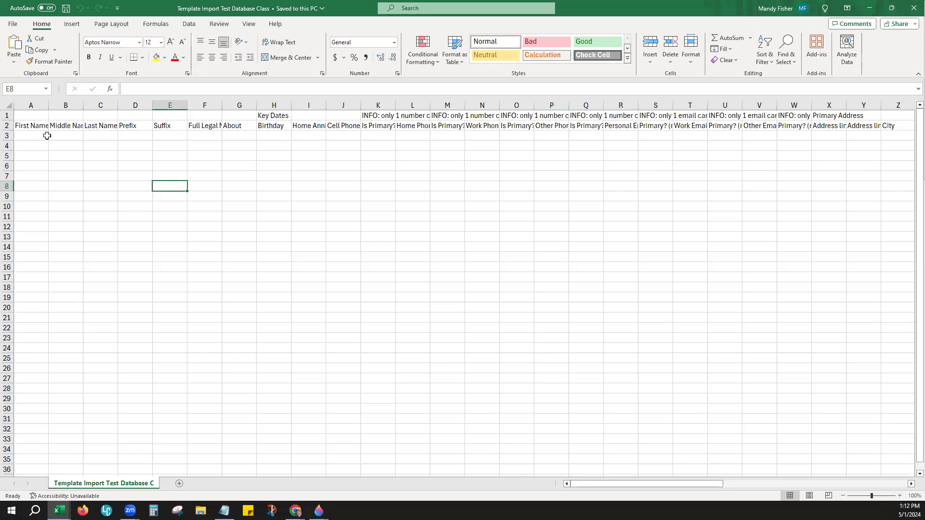
key("ctrl+a")
double_click(48, 105)
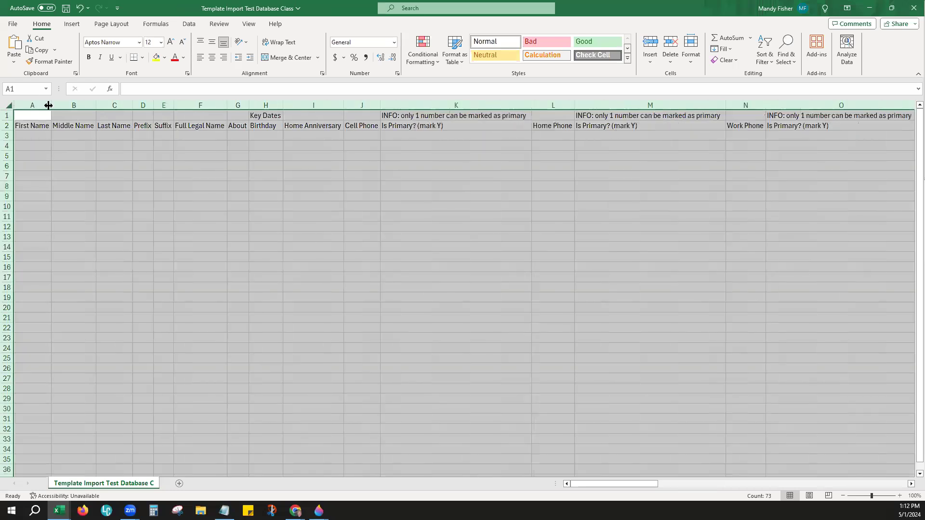
left_click(899, 495)
left_click(899, 496)
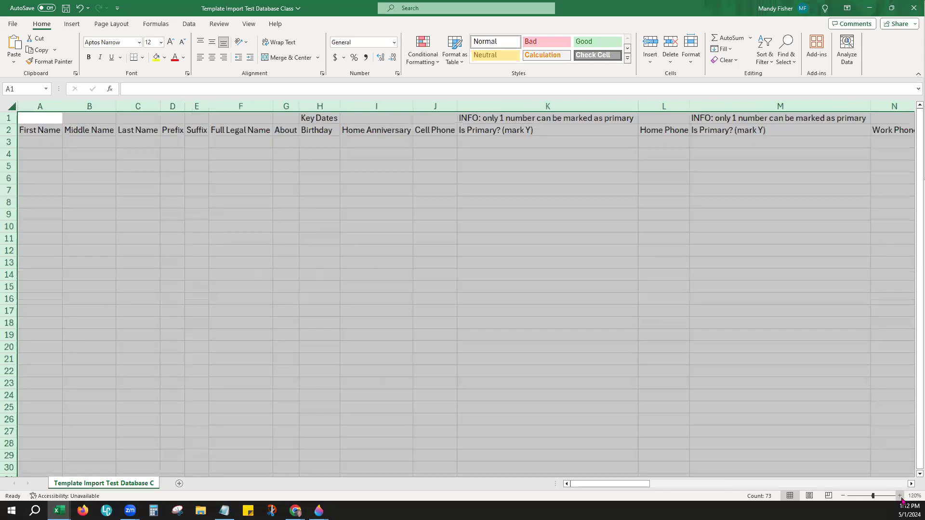
left_click(899, 496)
left_click(899, 495)
left_click(899, 495)
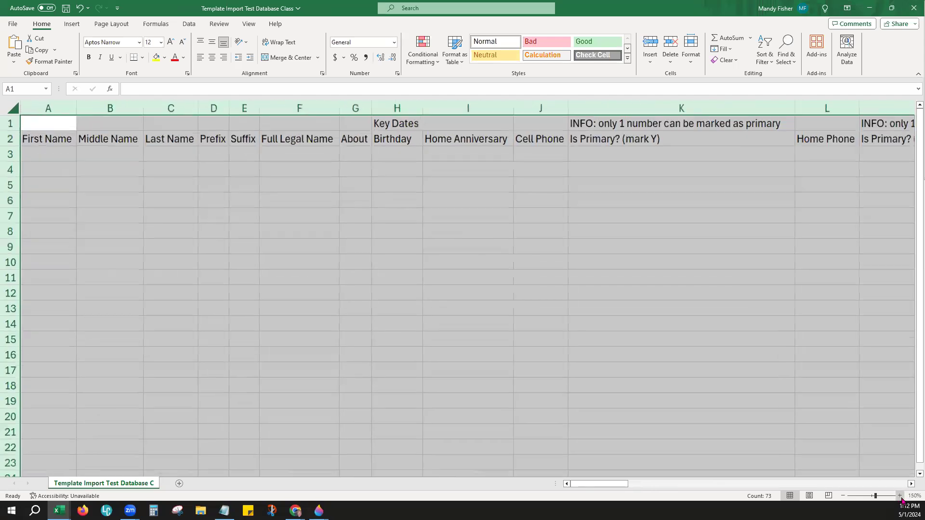
left_click_drag(374, 162, 419, 168)
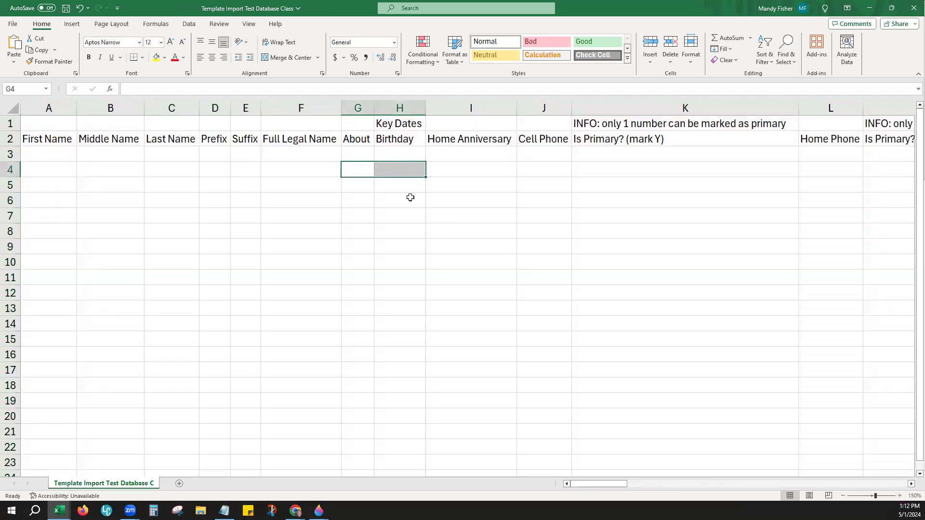
left_click(441, 229)
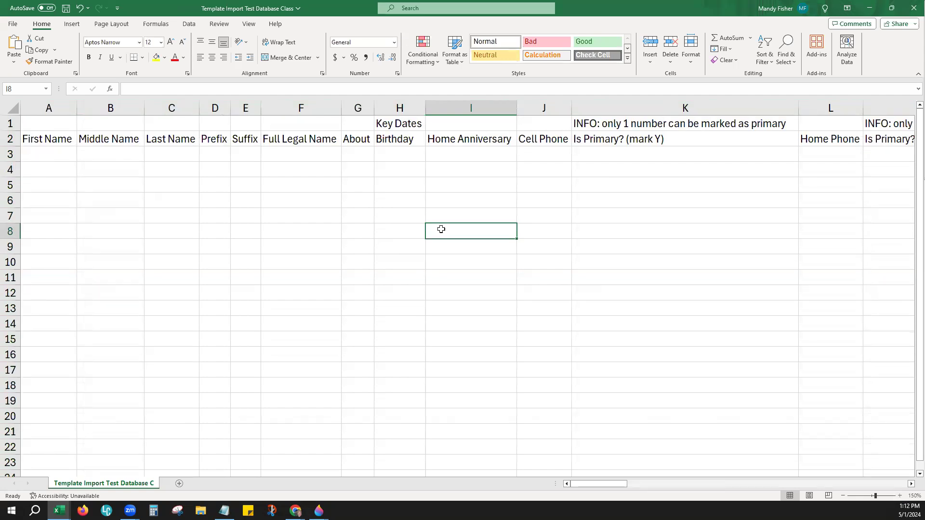
left_click(64, 149)
left_click(75, 181)
left_click(96, 172)
left_click(209, 217)
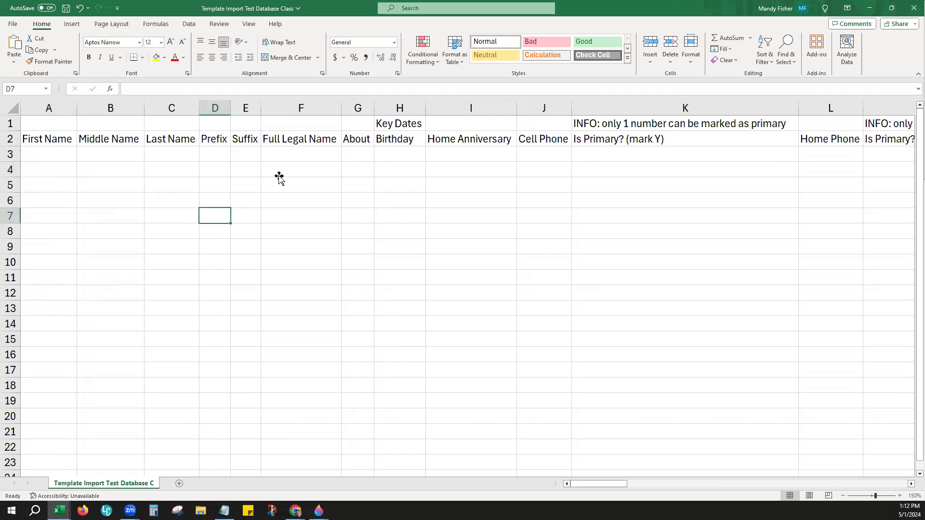
left_click(284, 200)
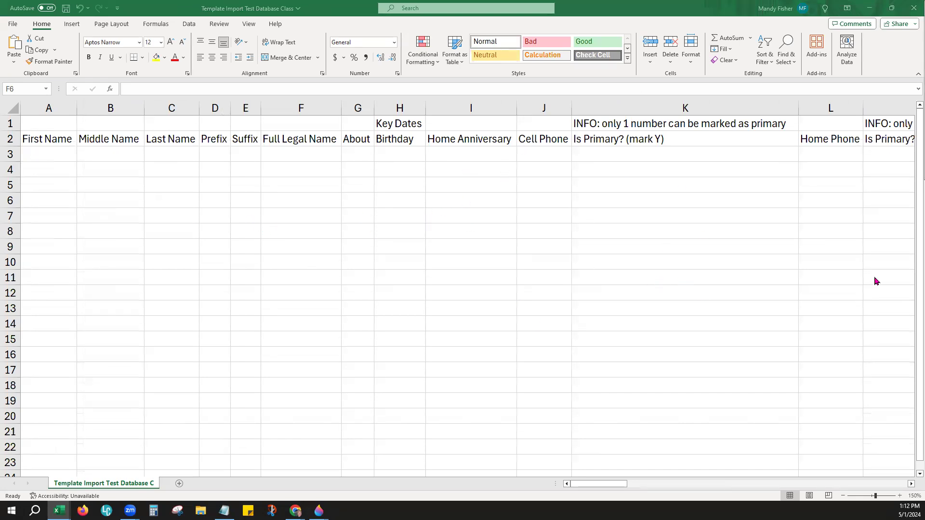
Step: Check the Upload File dialog, restore the template windowed, and bring up My Contacts Custom Sample
left_click(870, 9)
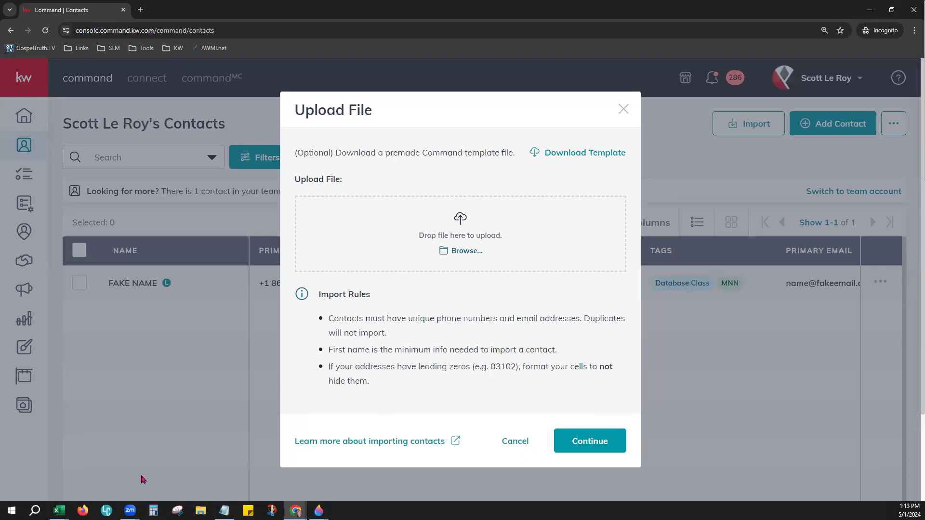
mouse_move(59, 511)
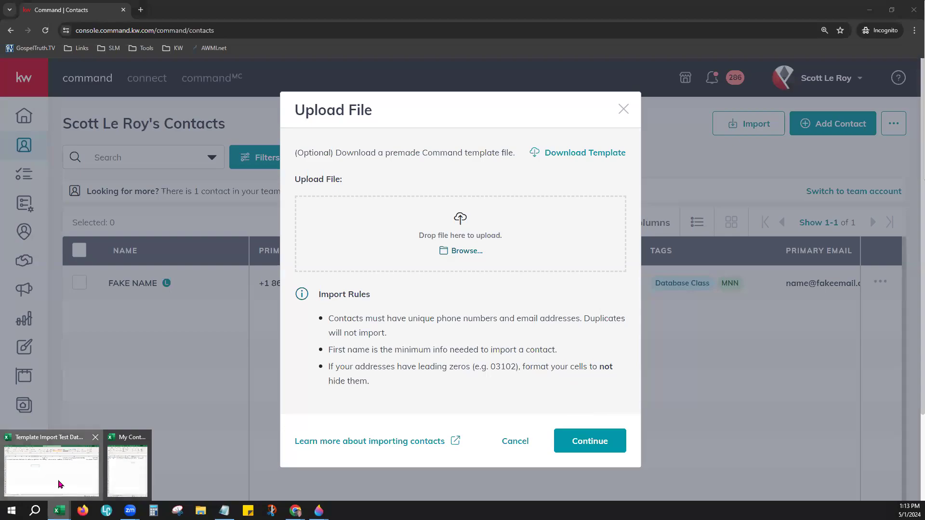
left_click(60, 484)
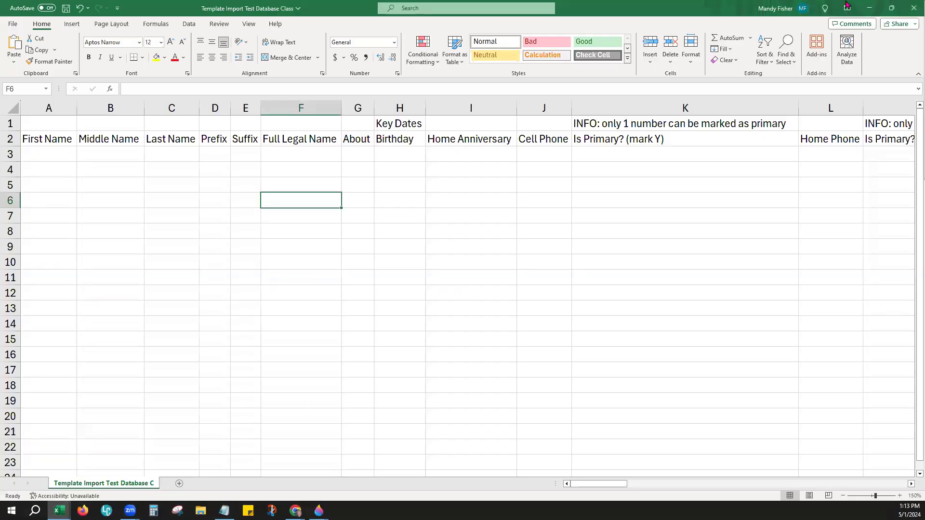
left_click(891, 8)
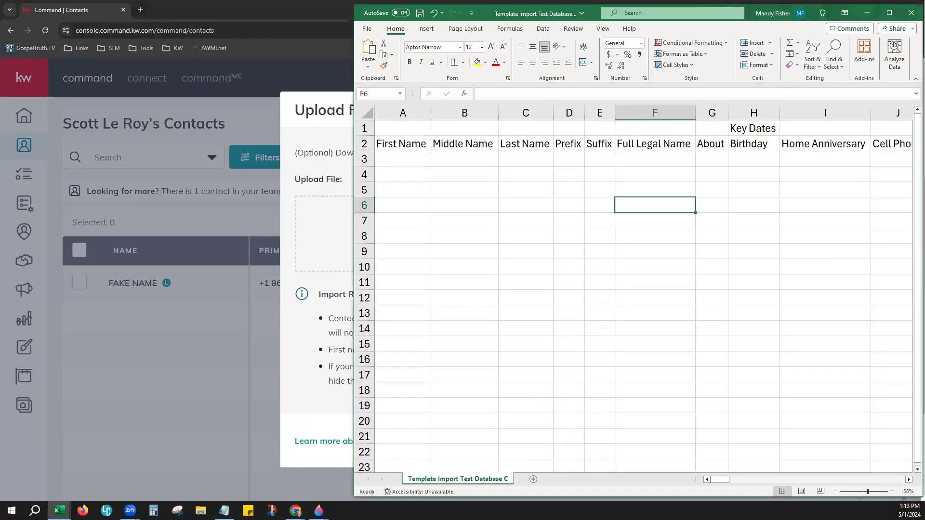
mouse_move(59, 510)
left_click(110, 480)
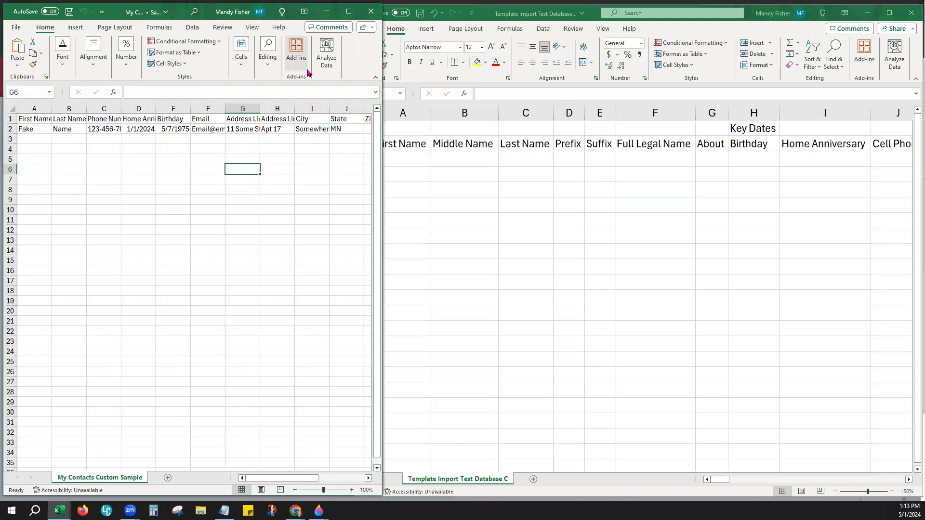
Step: Zoom the sample sheet to 130%, AutoFit all its columns, and widen its window
left_click(352, 490)
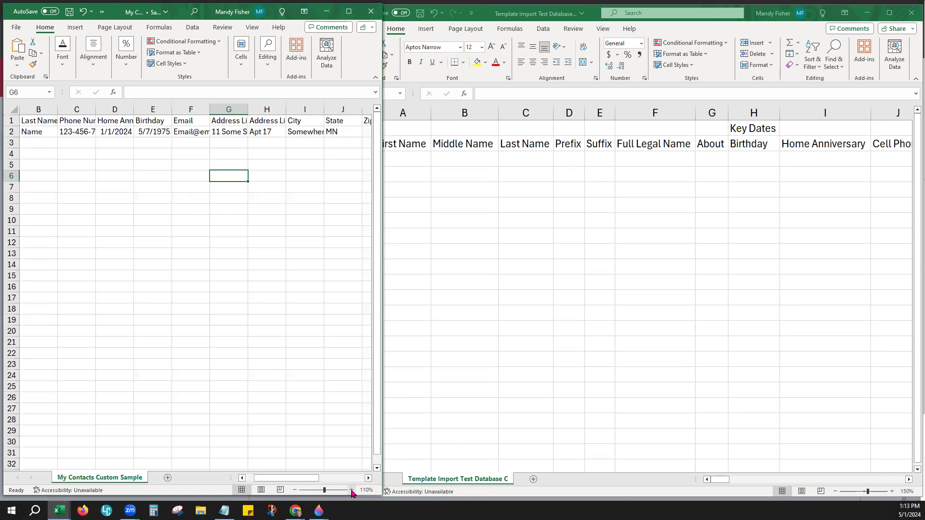
left_click(352, 491)
left_click(351, 490)
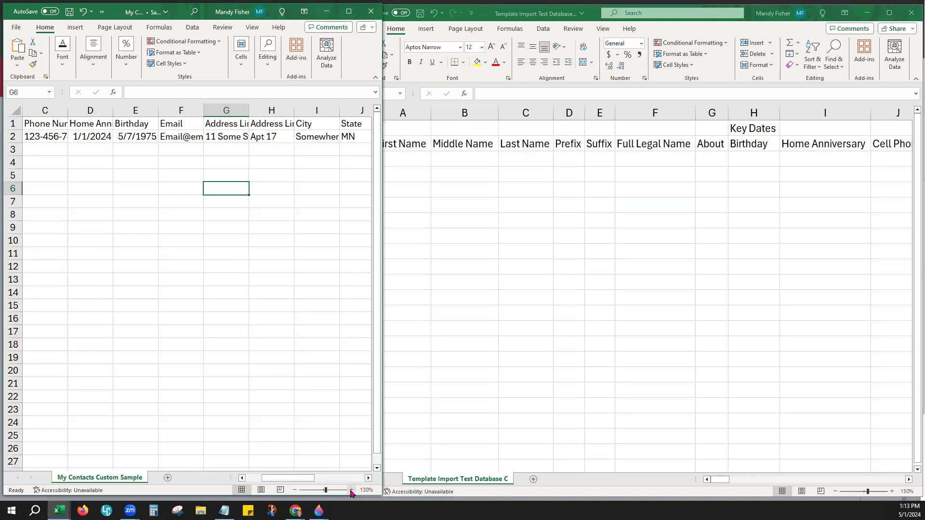
left_click(22, 107)
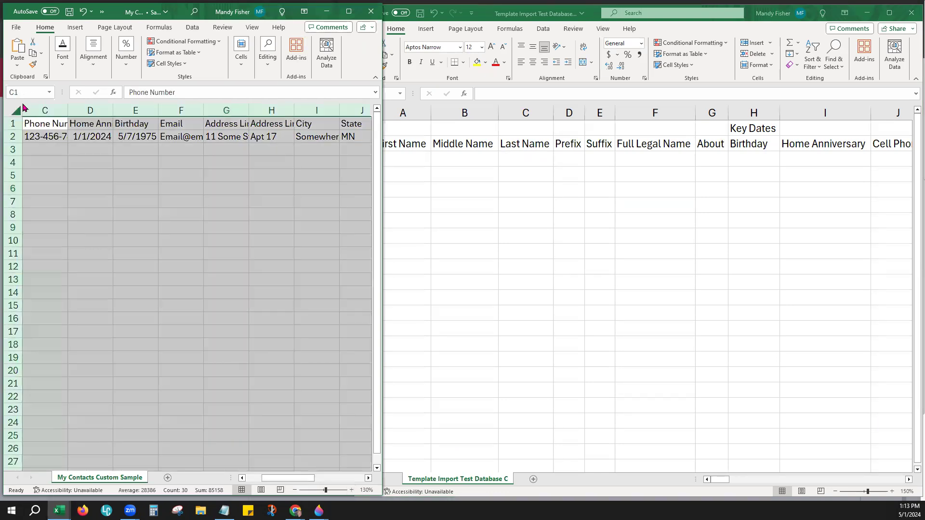
double_click(67, 105)
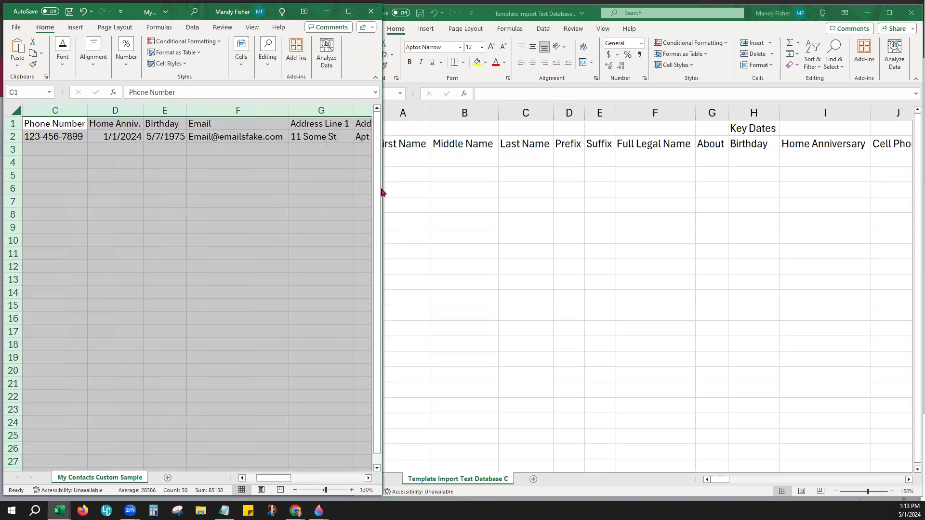
left_click(331, 199)
left_click_drag(289, 478, 269, 488)
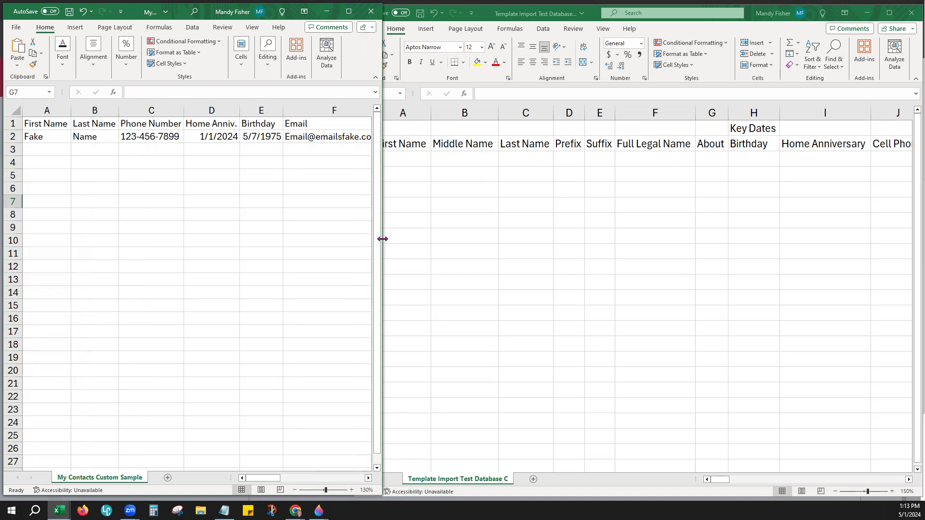
left_click_drag(382, 239, 511, 241)
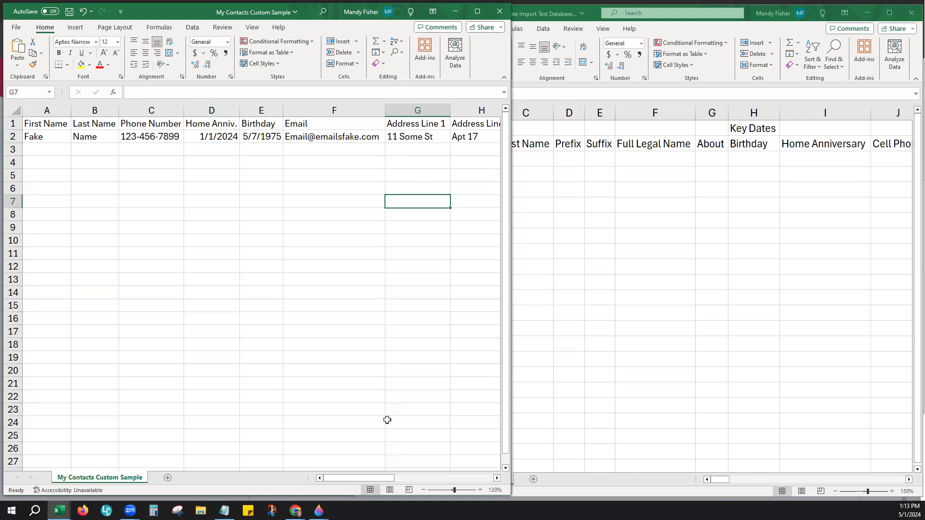
Step: Review the Tag, Source and Notes columns, then narrow the sample window beside the template
left_click_drag(371, 479, 442, 475)
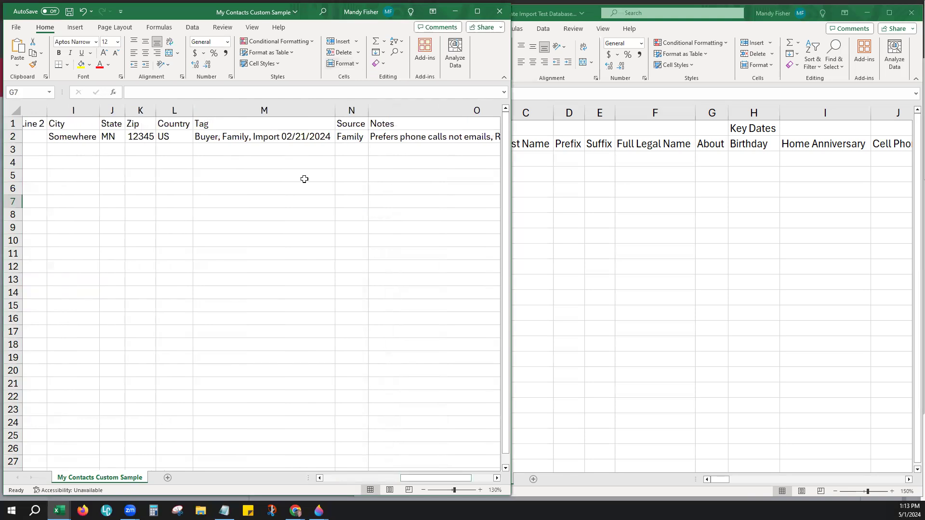
left_click(201, 126)
left_click(350, 124)
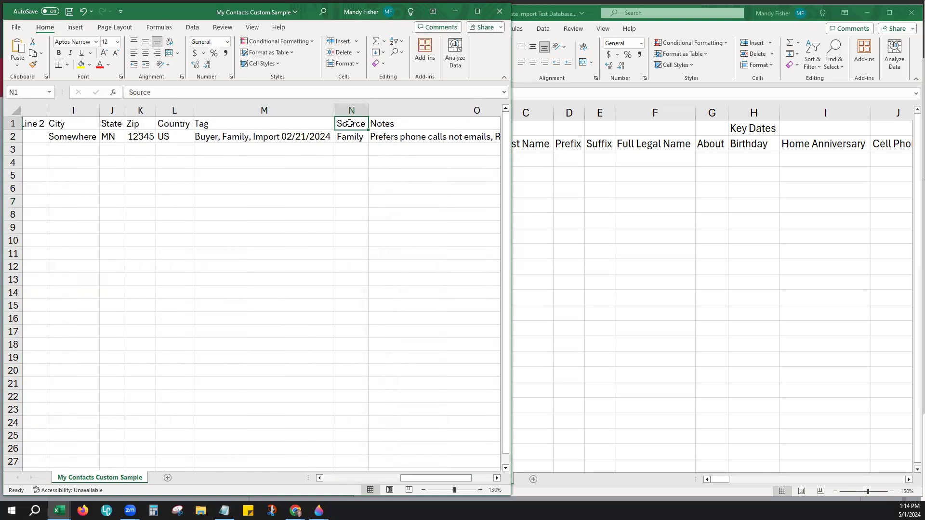
left_click(385, 127)
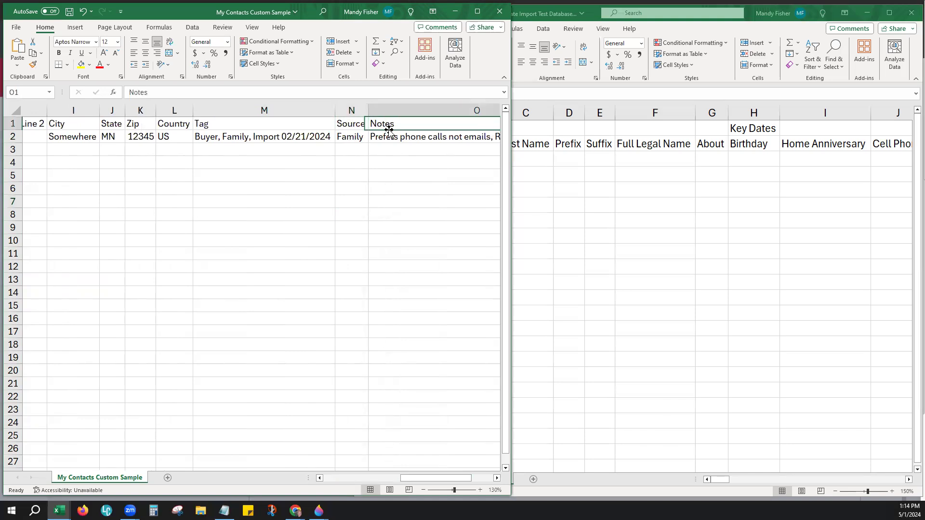
left_click_drag(438, 481, 353, 479)
left_click(193, 188)
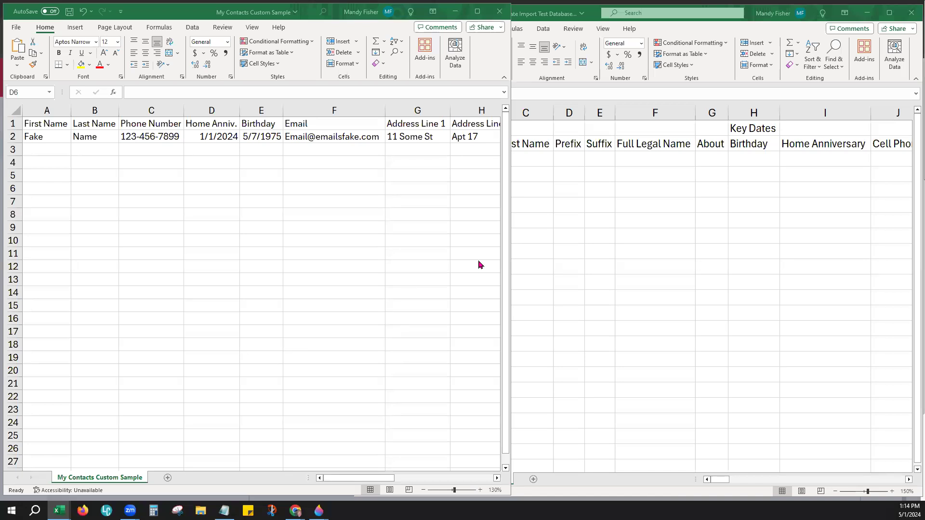
left_click_drag(512, 256, 355, 261)
left_click(456, 224)
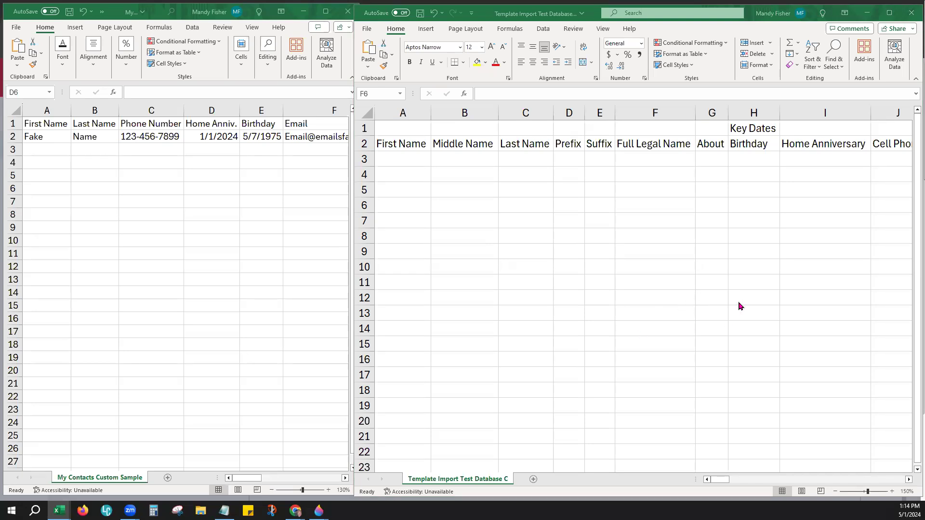
left_click(212, 212)
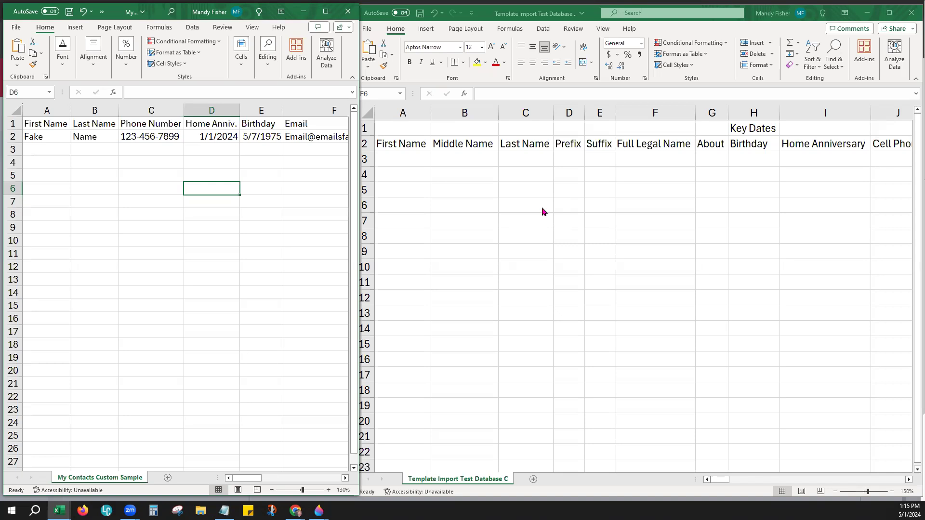
left_click(500, 195)
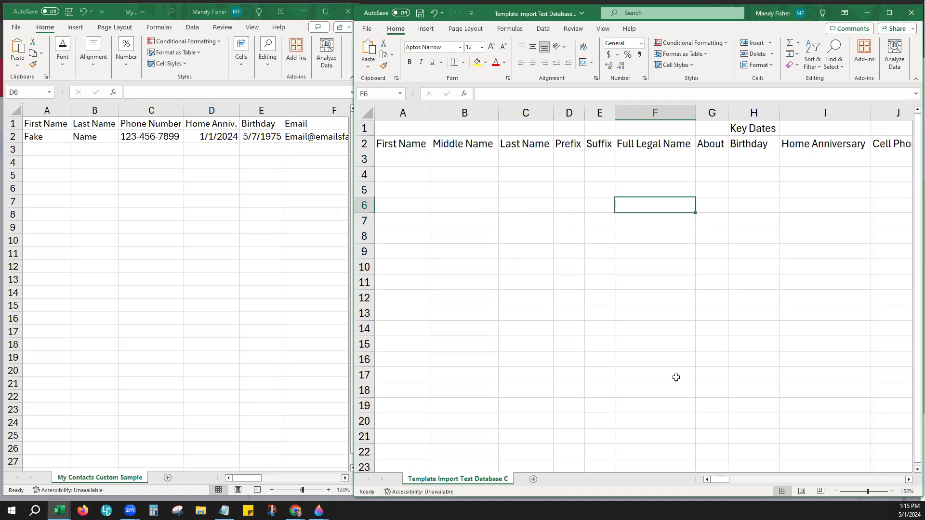
left_click(87, 172)
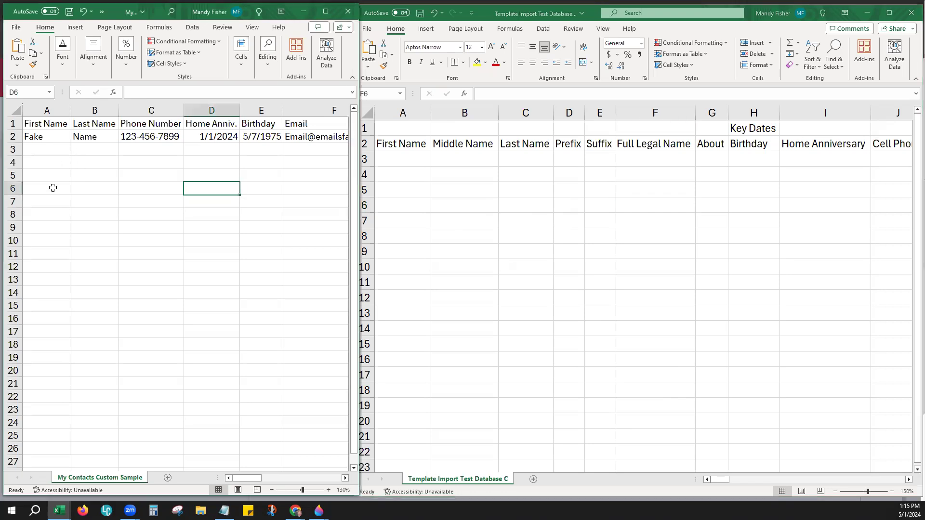
left_click(50, 135)
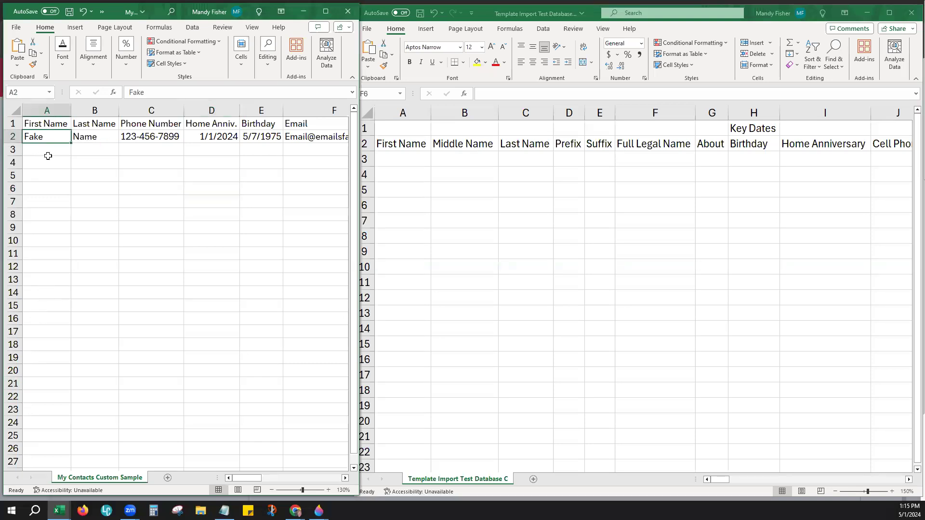
Step: Copy the sample first name Fake from A2 into template cell A3
right_click(60, 137)
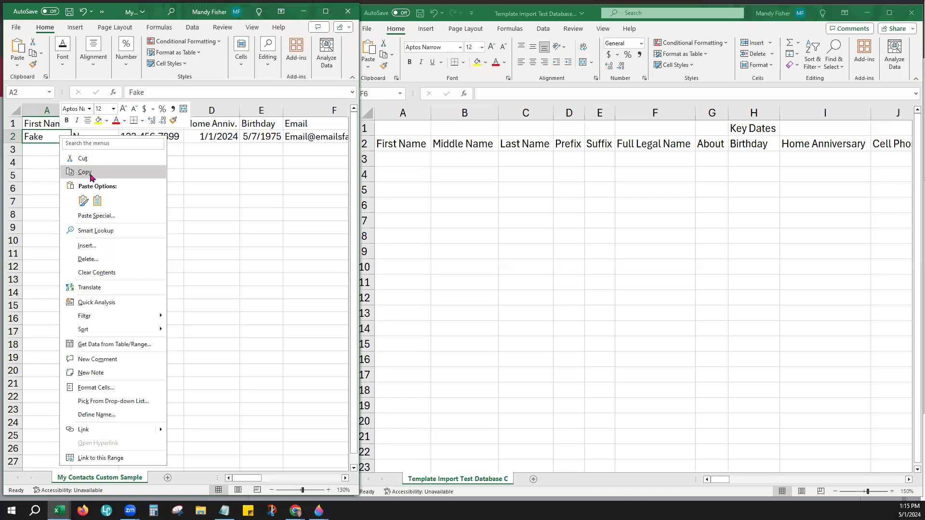
left_click(85, 172)
left_click(389, 158)
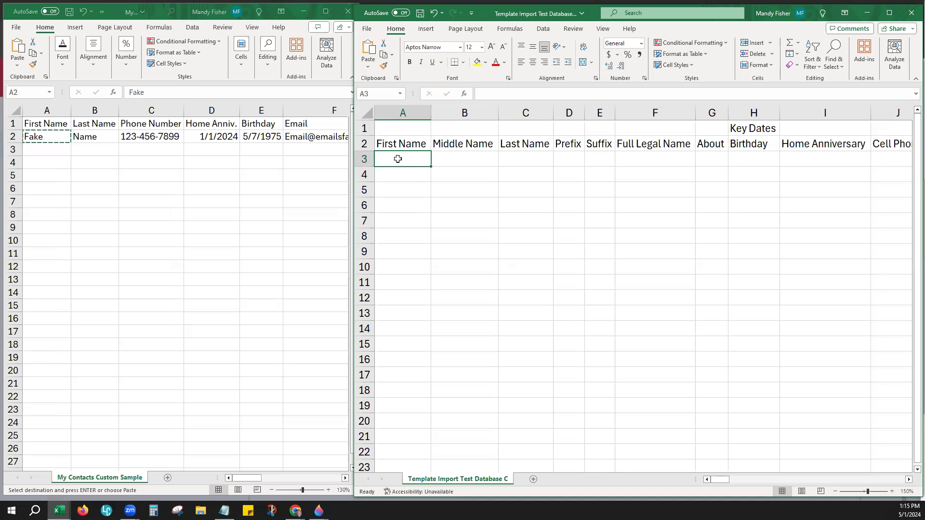
right_click(399, 155)
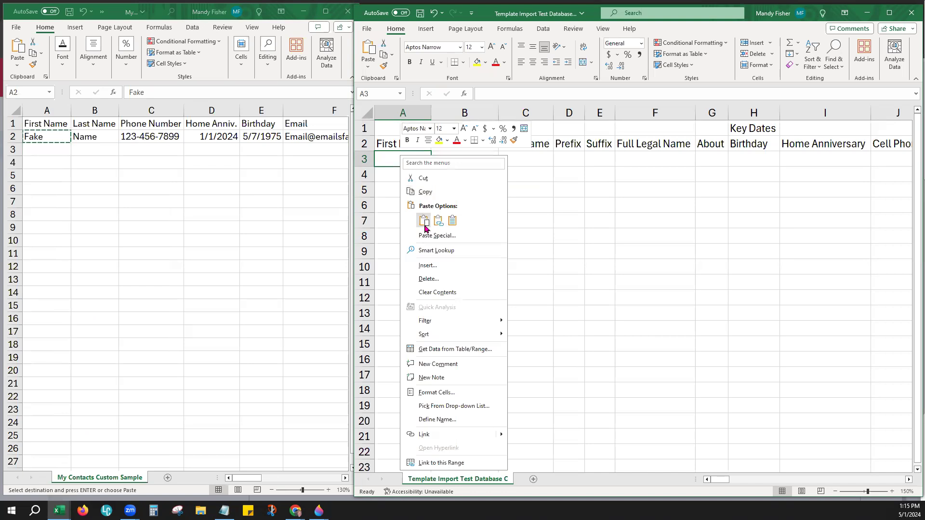
left_click(424, 222)
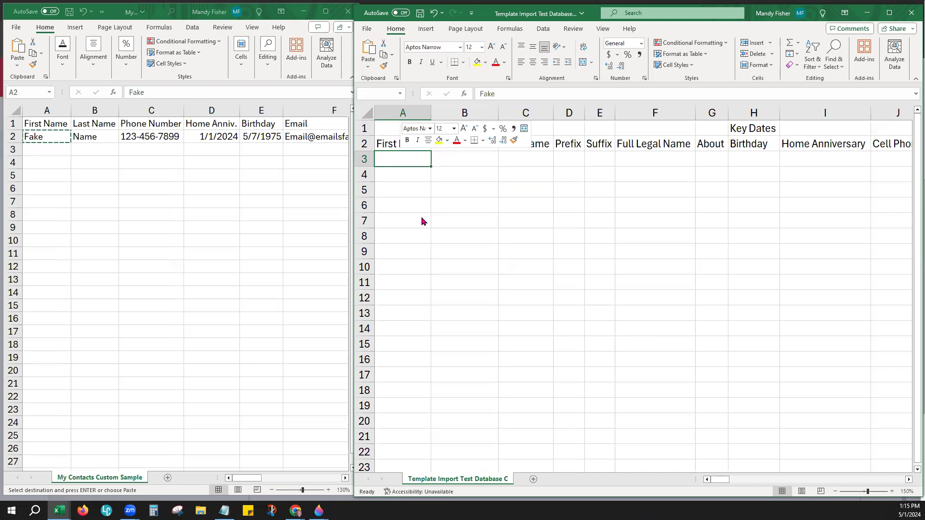
Step: Copy the sample last name Name from column B into template cell C3, then maximize the template
left_click(98, 138)
left_click(98, 138)
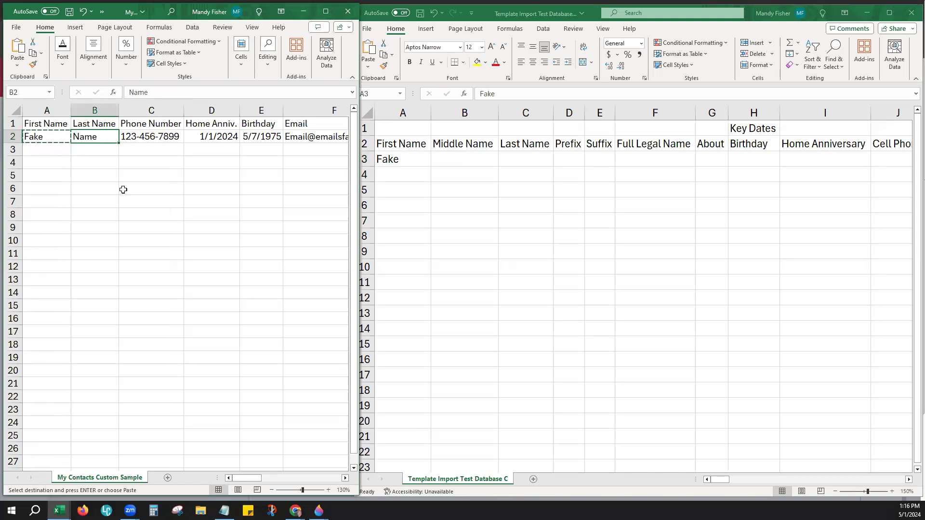
left_click(92, 386, "shift")
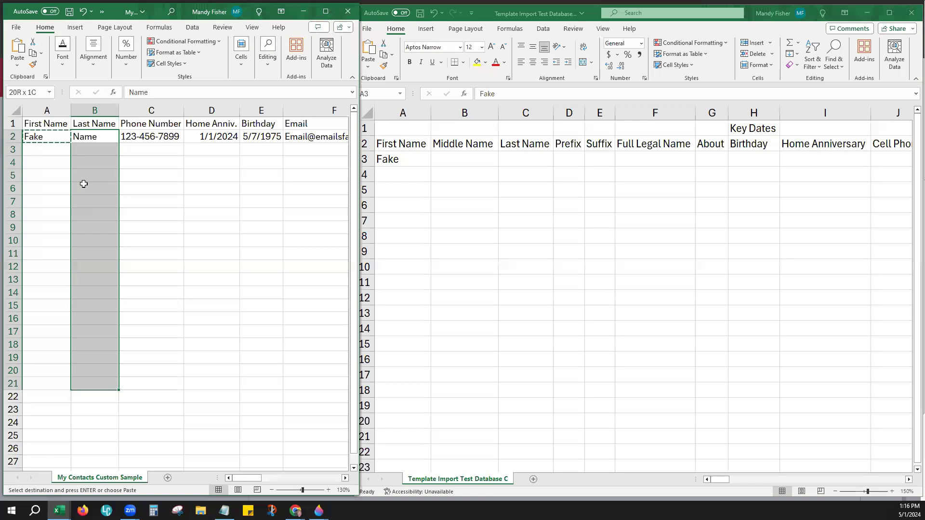
right_click(94, 209)
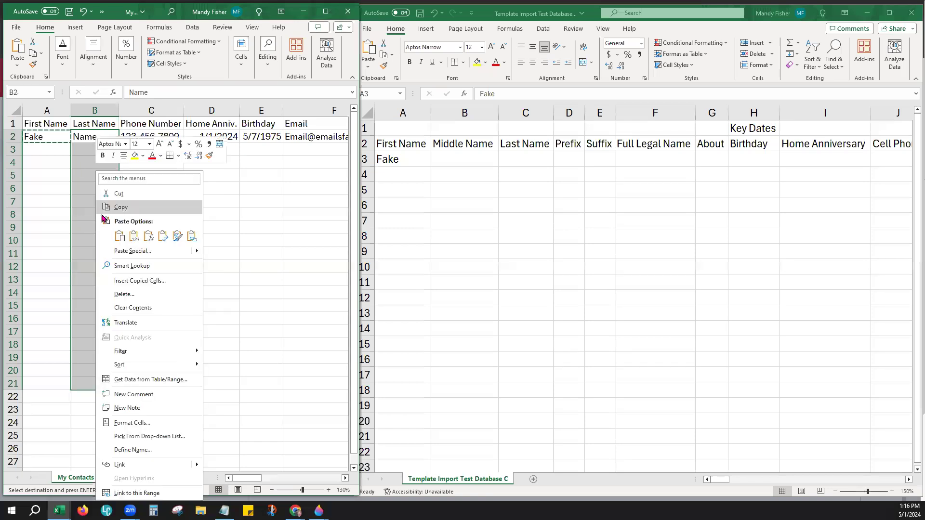
left_click(119, 208)
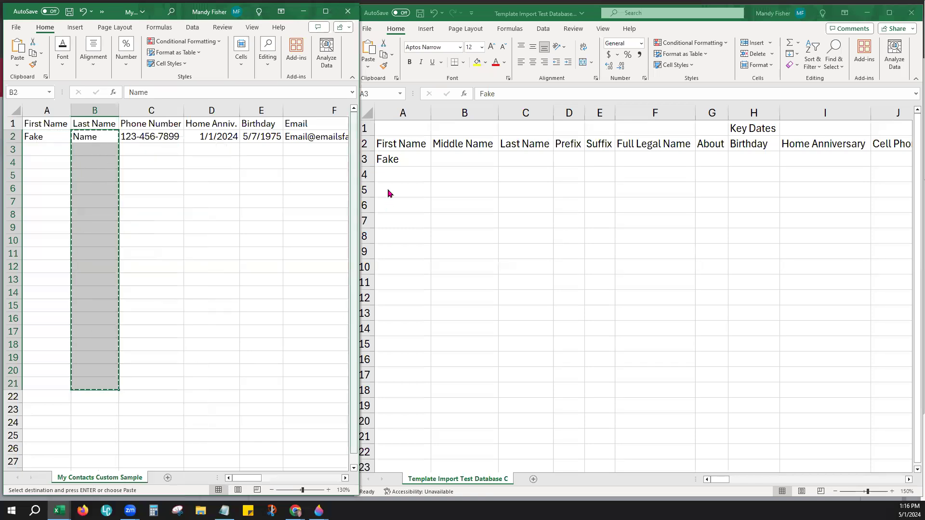
left_click(508, 167)
left_click(509, 166)
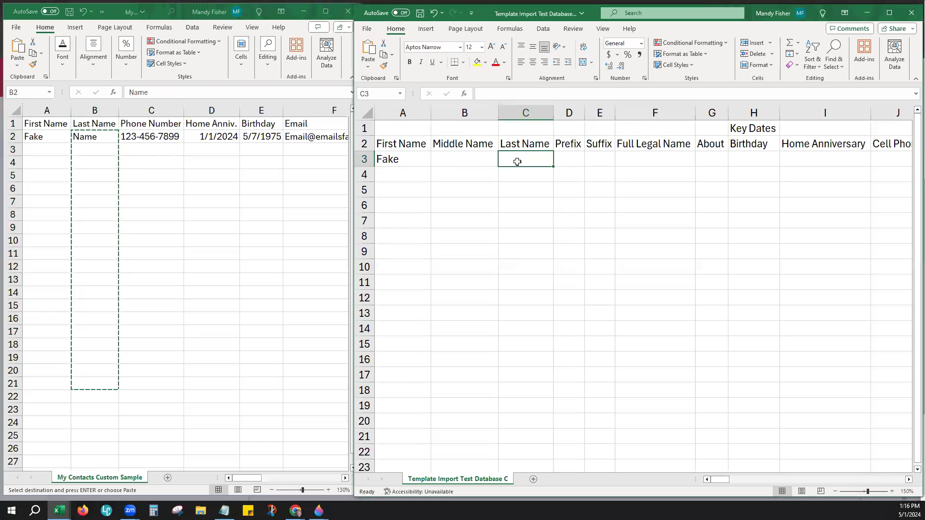
right_click(518, 162)
left_click(539, 232)
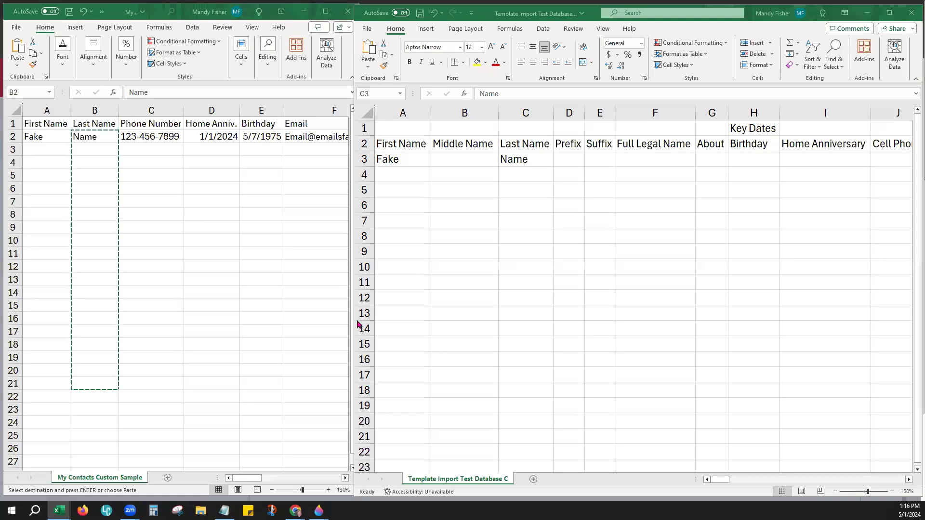
left_click(321, 221)
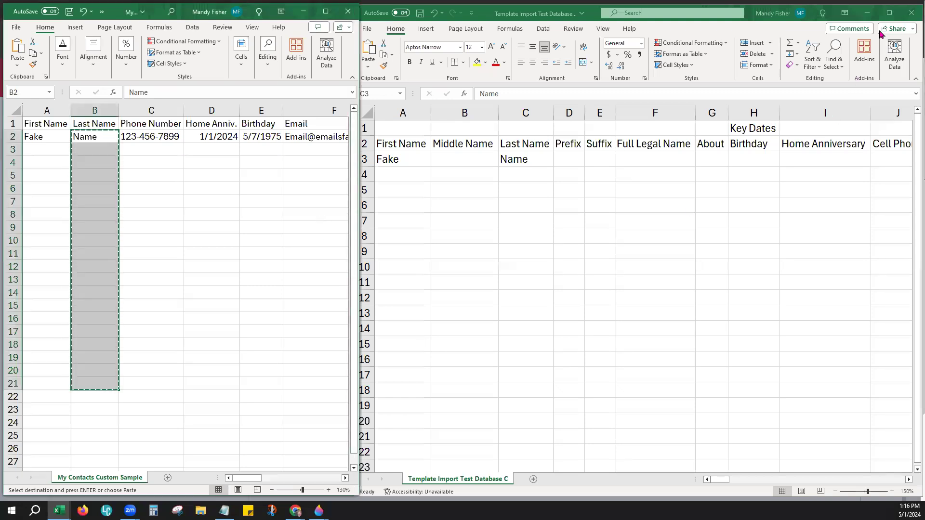
left_click(889, 16)
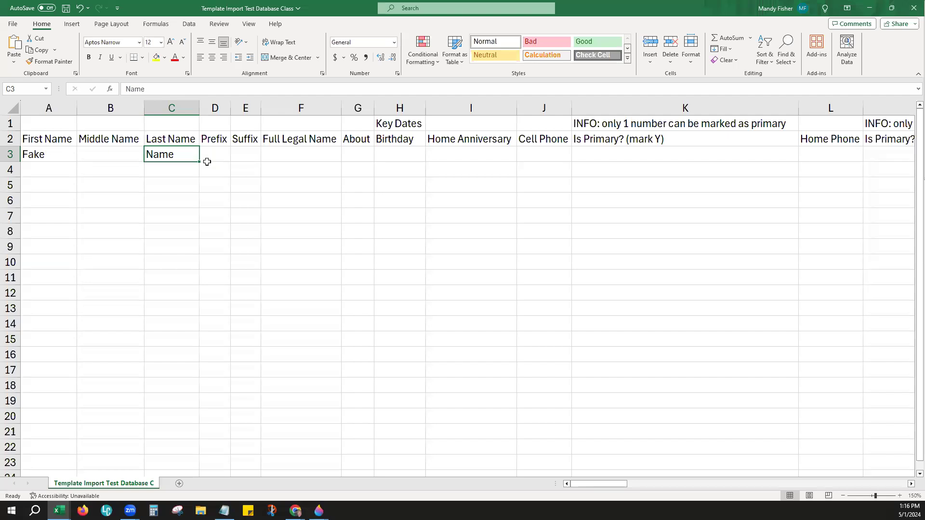
Step: Try Mrs as the prefix in D3, then clear it so the prefix stays empty
left_click(215, 158)
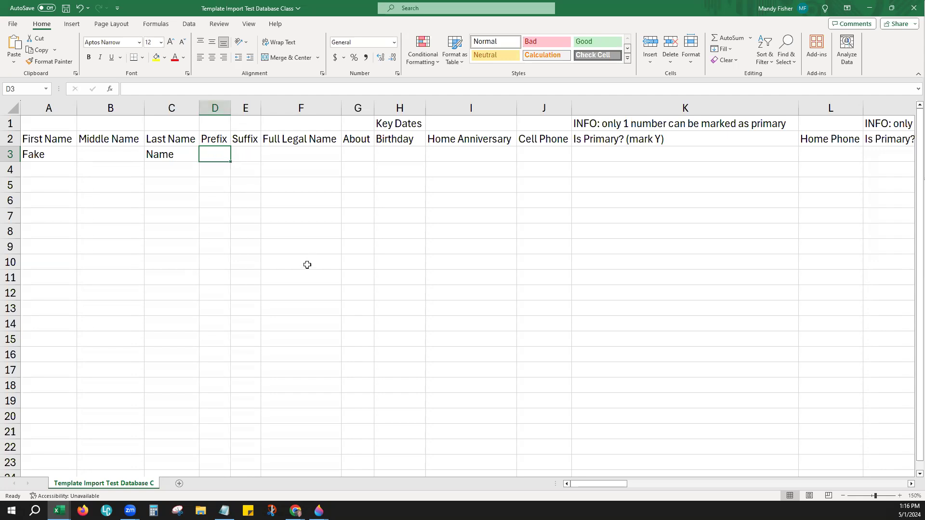
type("Mrs")
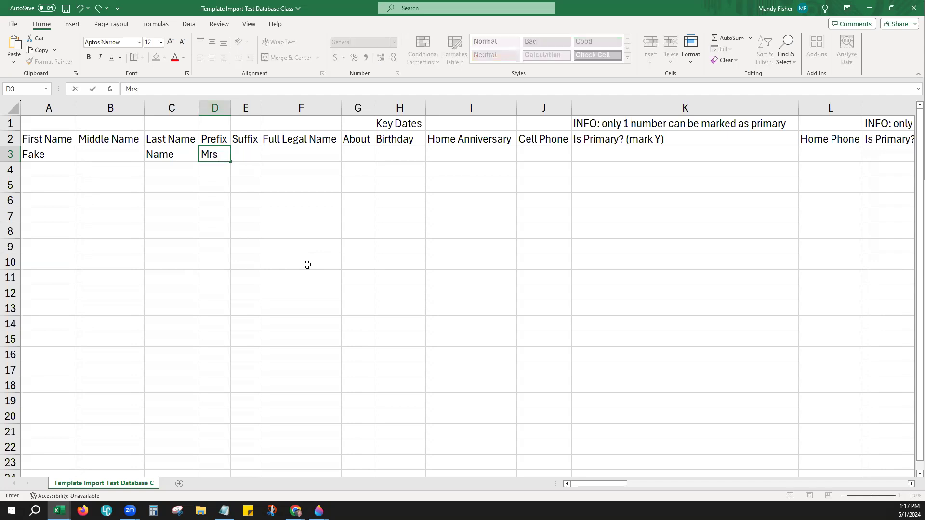
key("Tab")
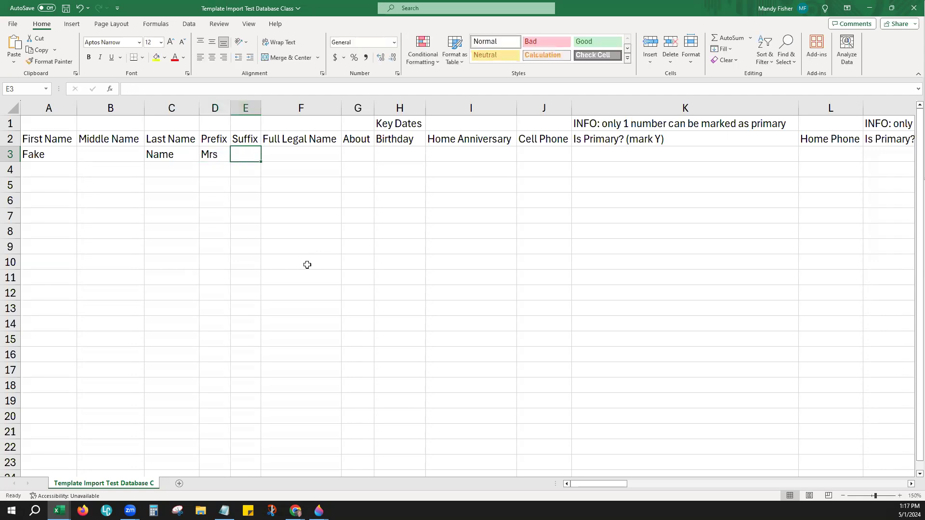
key("BackSpace")
key("Left")
key("Delete")
key("Right")
Step: Enter III as the suffix in cell E3
type("Jr")
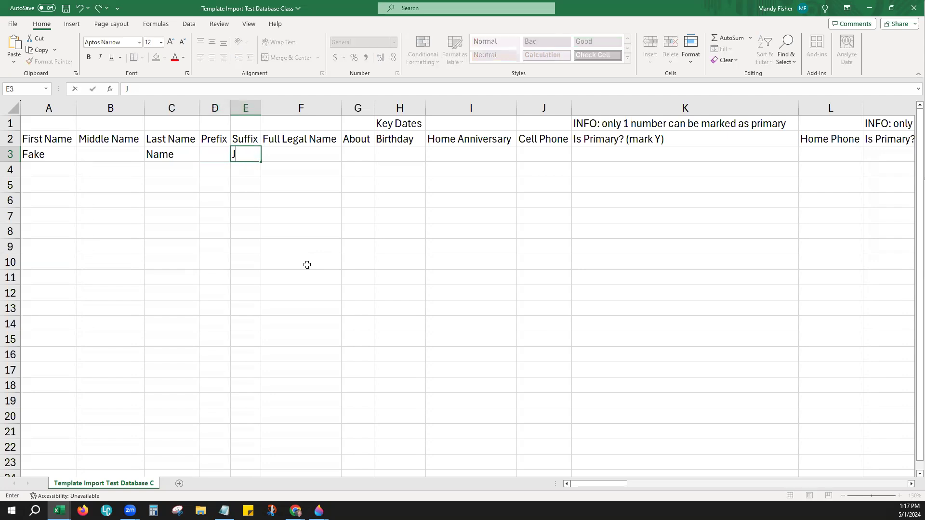
key("BackSpace")
key("BackSpace")
type("III")
key("Tab")
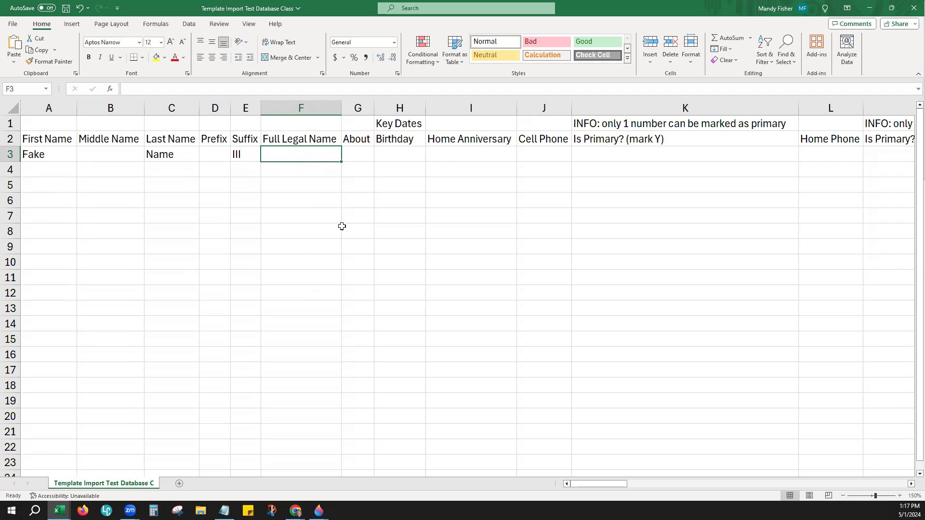
Step: Drag column G's border to widen the About column of the import template
left_click(360, 155)
left_click_drag(375, 108, 397, 109)
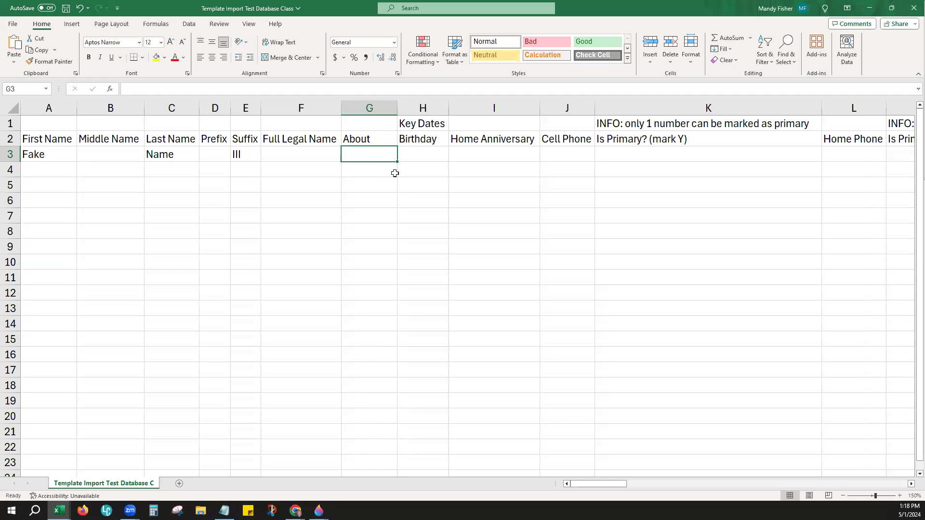
left_click(440, 153)
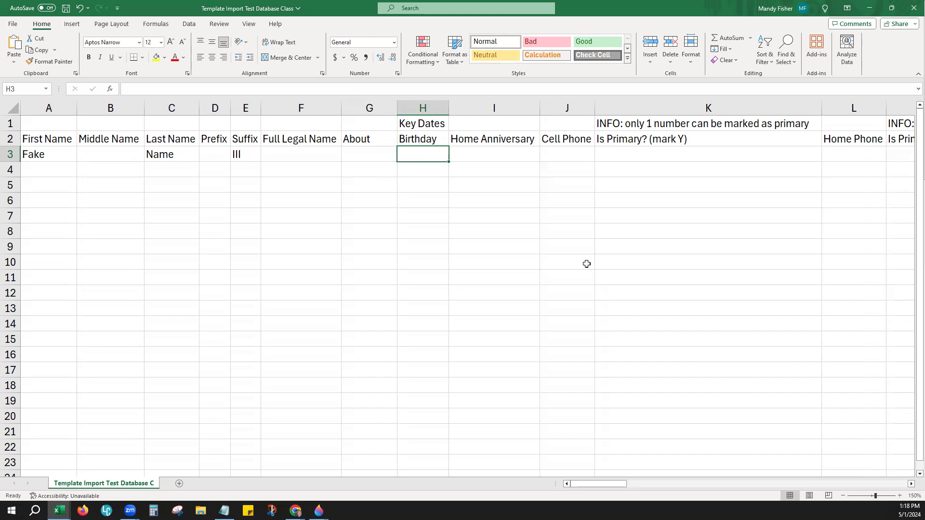
Step: Enter birthday 01/02/2000 in H3 and home anniversary 25-May-85 in I3
type("01")
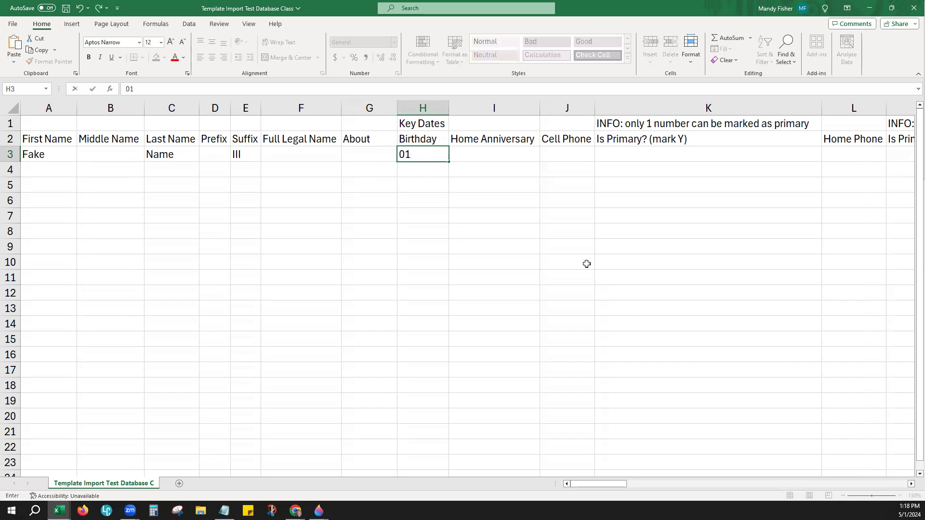
type("/02/2000")
key("Tab")
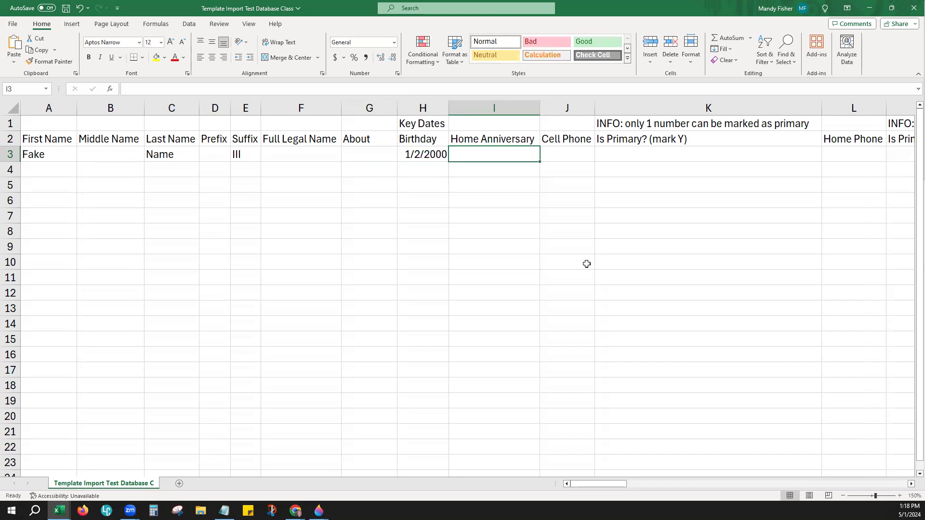
type("07")
key("BackSpace")
key("BackSpace")
type("25-May-")
key("BackSpace")
key("BackSpace")
type("85")
key("Tab")
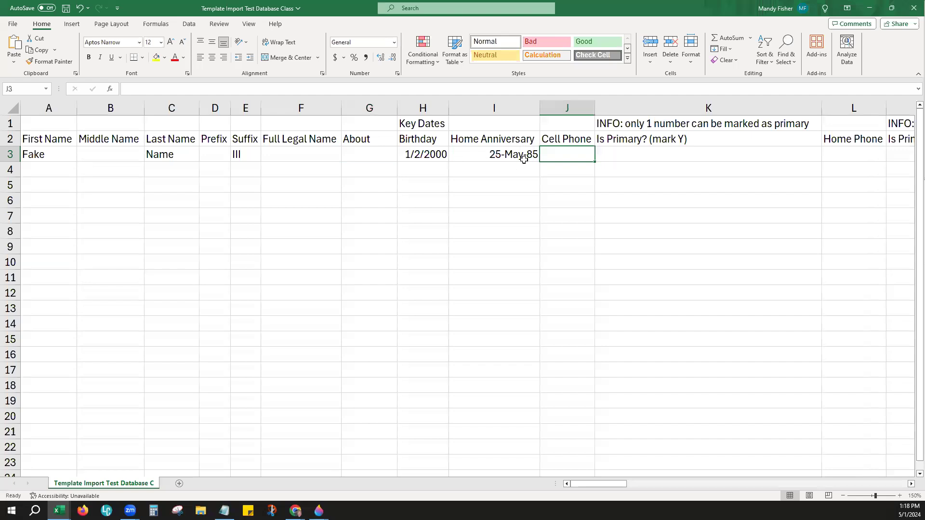
Step: Clear the stray July 7, 2000 date entered in I4, leaving row 4 empty
left_click(507, 174)
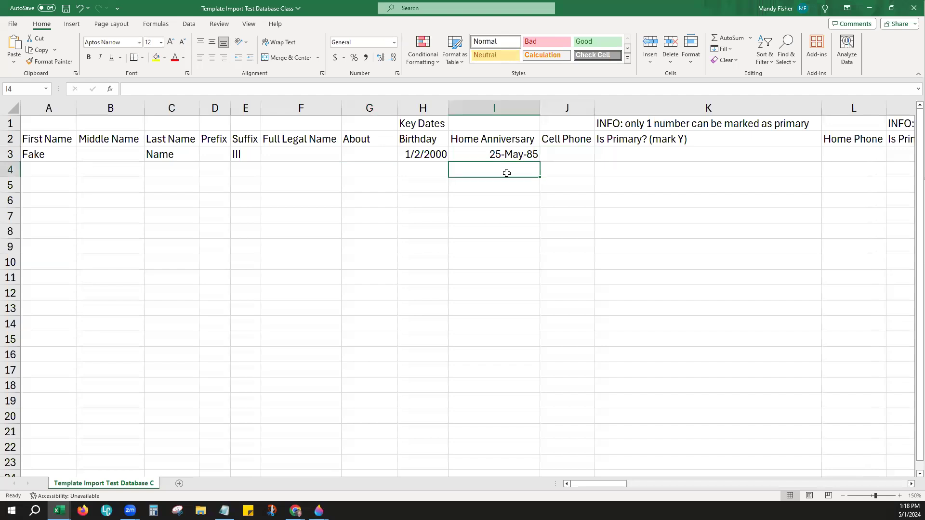
type("July 7, 2000")
key("Return")
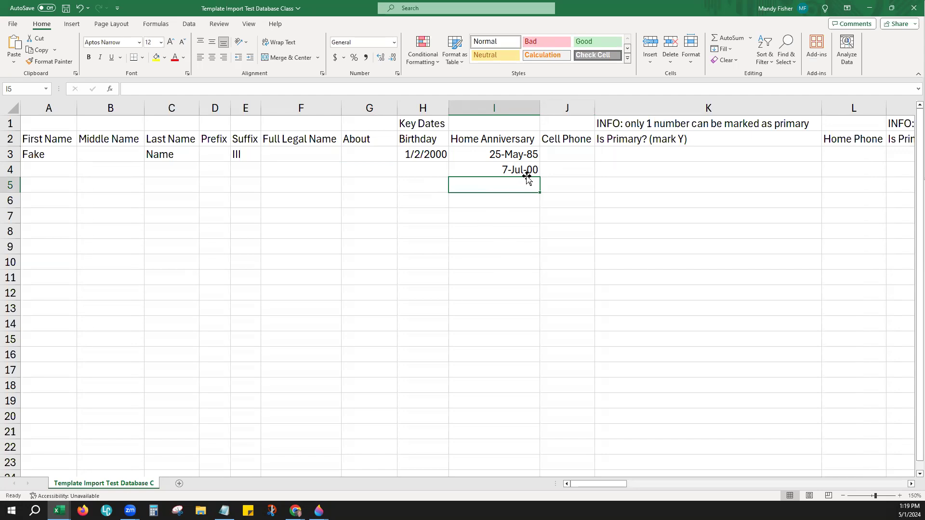
left_click(530, 173)
key("BackSpace")
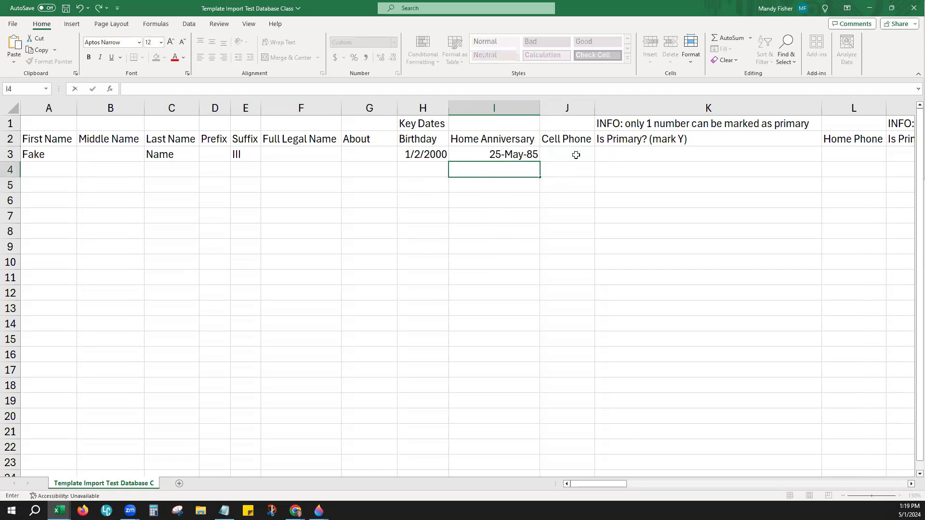
left_click(576, 155)
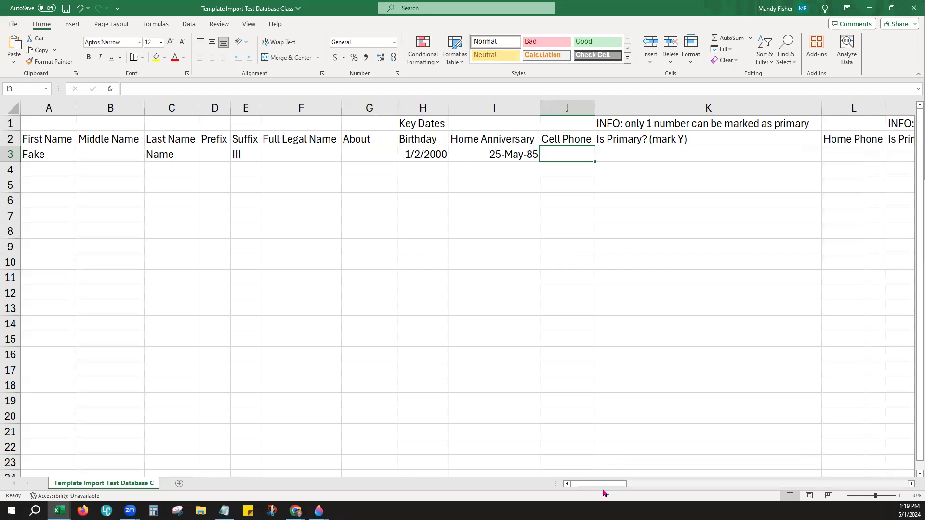
Step: Enter cell phone 111.111.1111 in J3 and widen column J to fit it
left_click_drag(606, 489, 648, 491)
left_click_drag(328, 107, 328, 107)
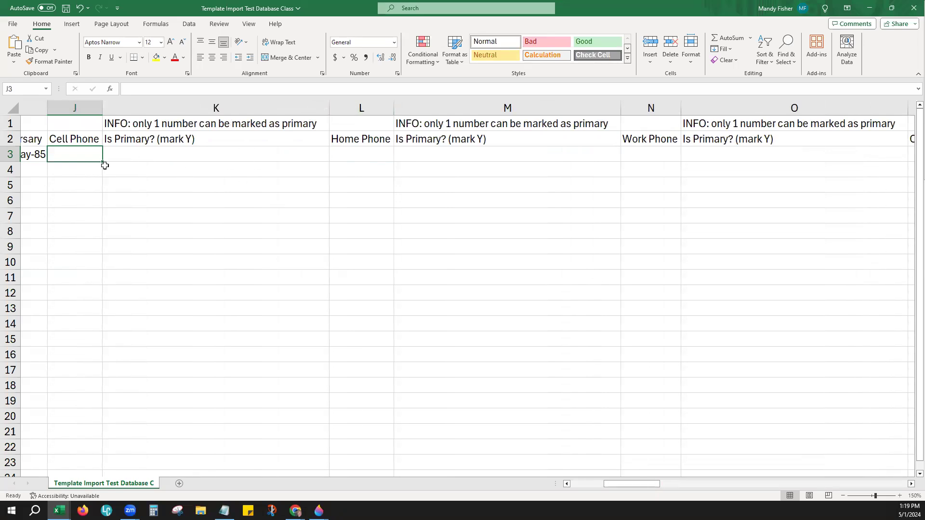
mouse_move(641, 484)
left_mouse_down()
mouse_move(650, 484)
mouse_move(635, 486)
left_mouse_up()
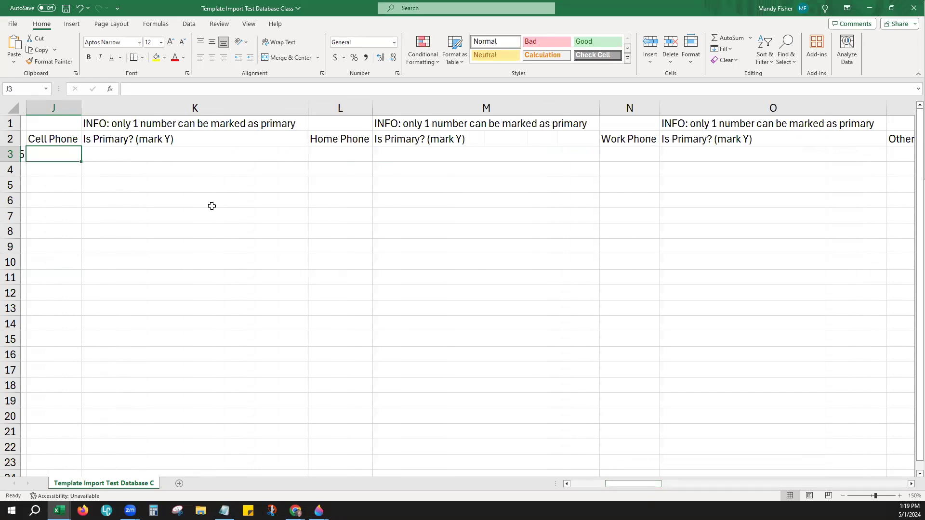
type("111111111")
key("Tab")
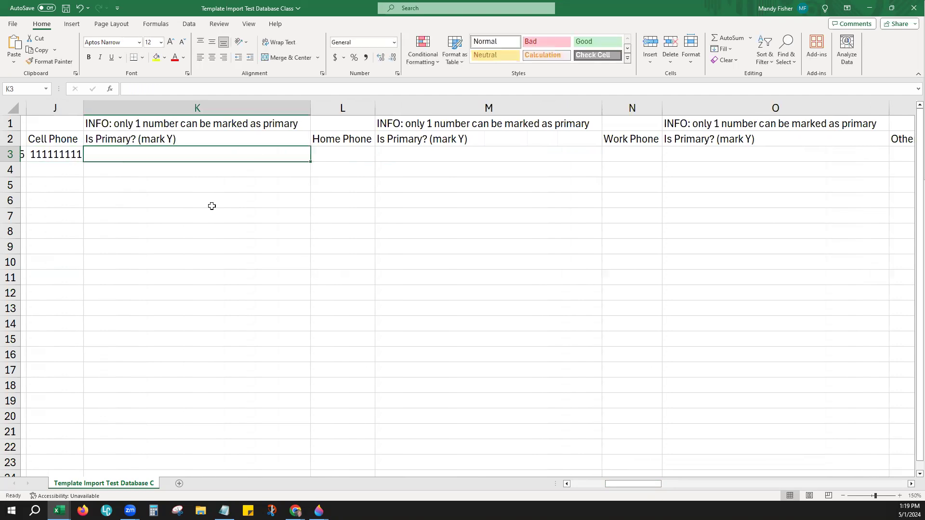
key("Left")
left_click_drag(84, 110, 93, 110)
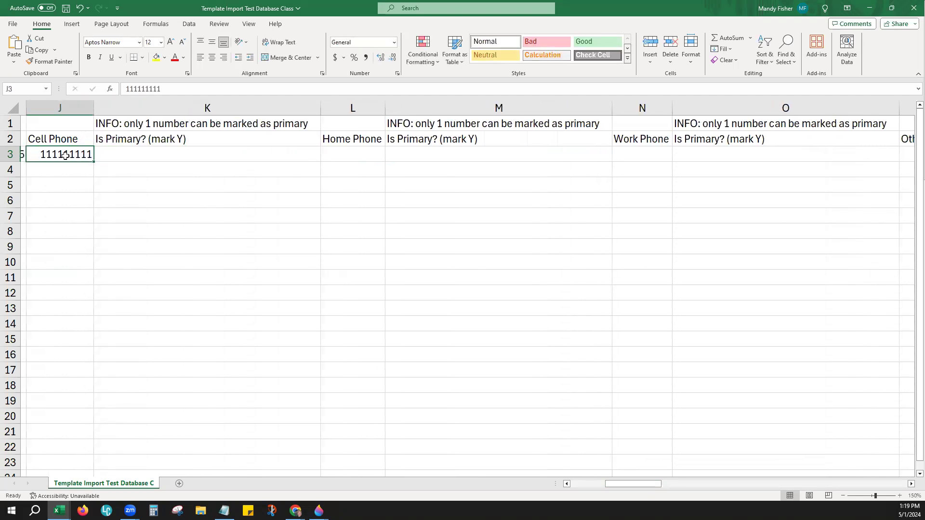
type("111.111.1111")
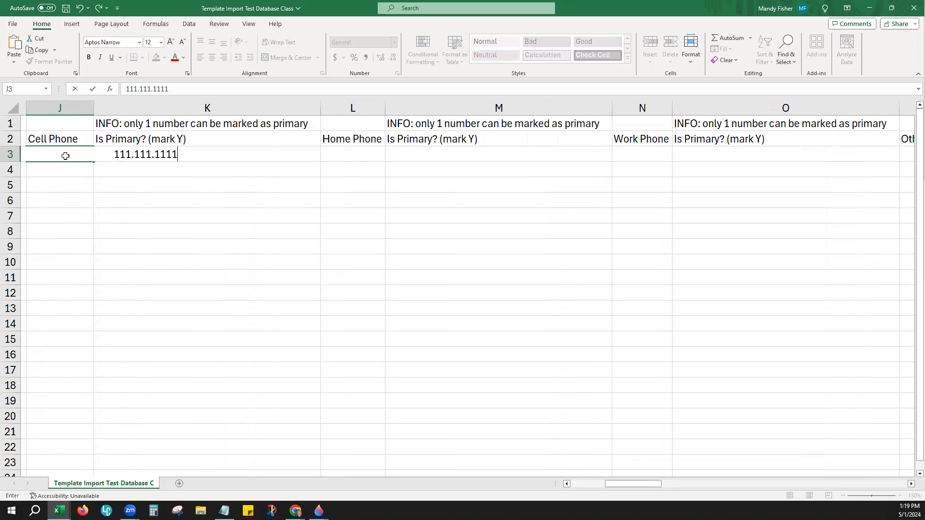
key("Tab")
key("Tab")
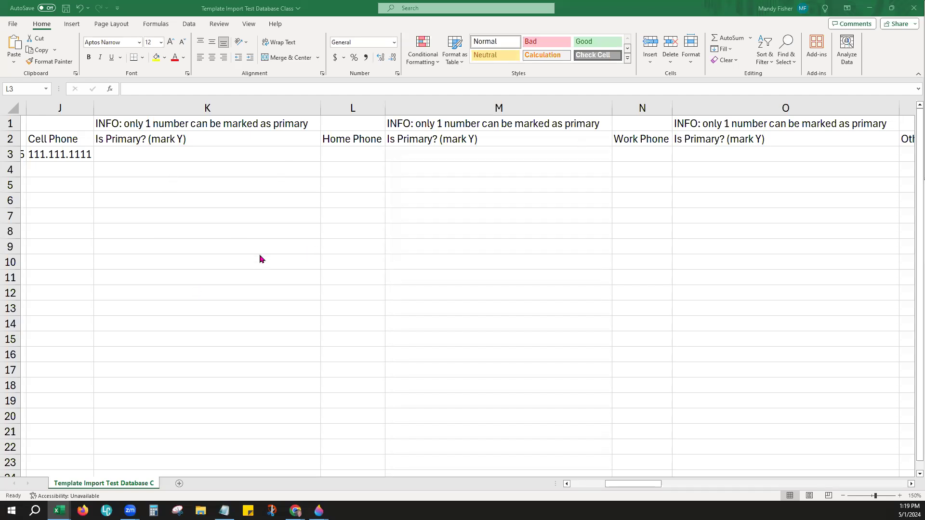
left_click(335, 153)
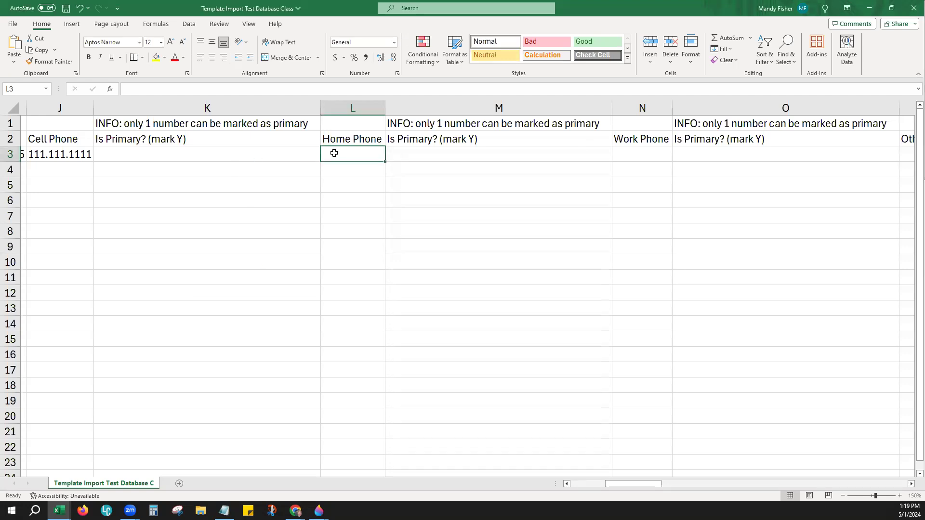
type("(888)999-9999")
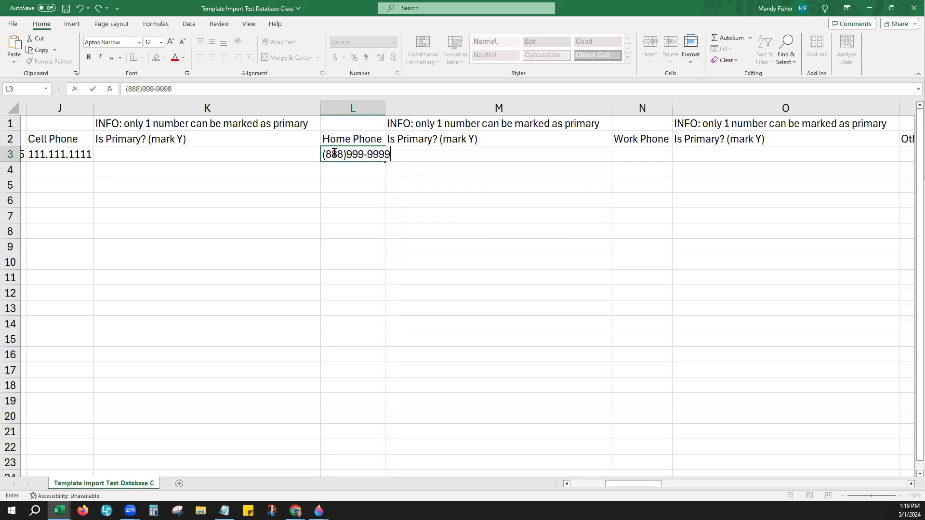
key("Tab")
key("Tab")
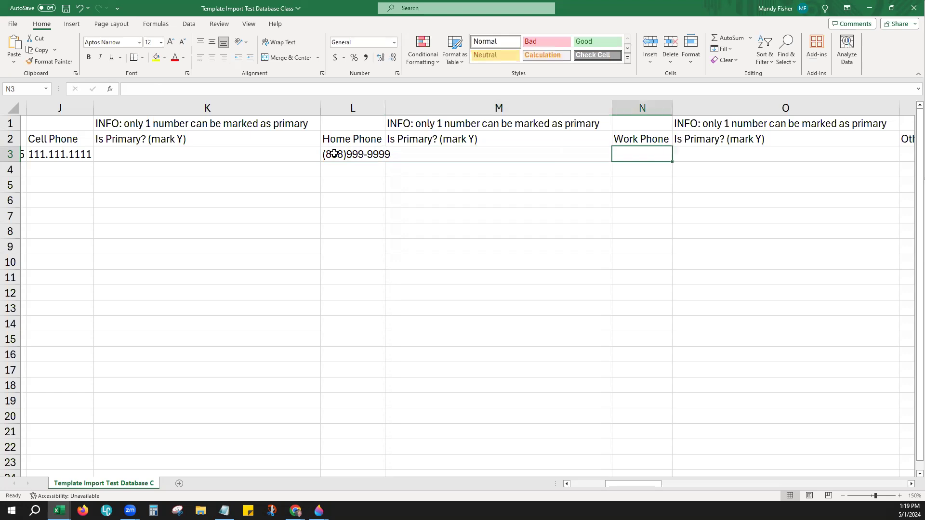
type("555-55-5-5555")
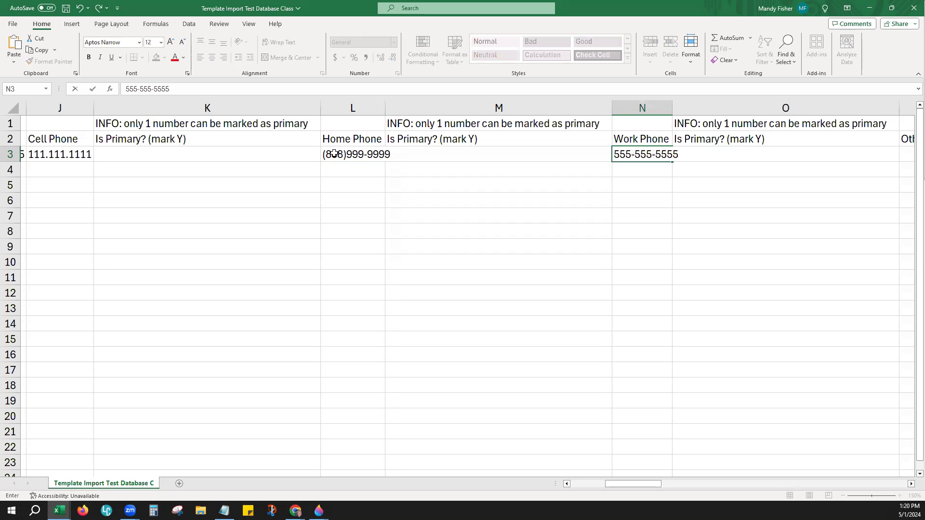
key("Return")
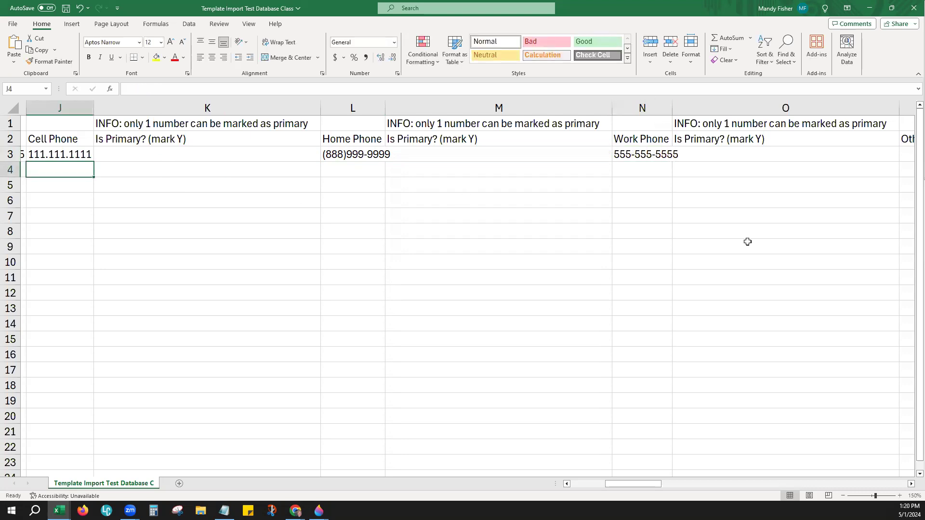
left_click_drag(672, 110, 687, 111)
left_click_drag(385, 111, 395, 111)
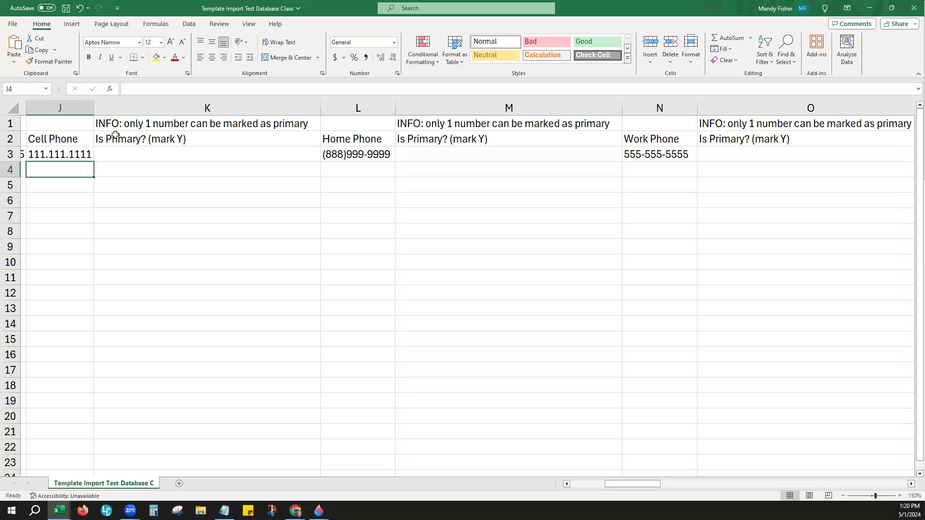
Step: Put Y in K3 under Is Primary? to flag the cell phone as primary
left_click(134, 128)
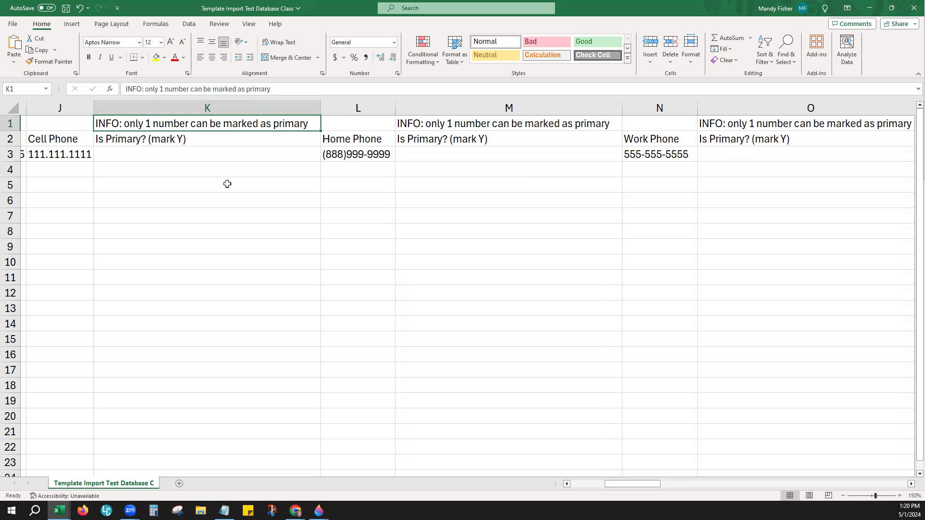
left_click(248, 151)
type("Y")
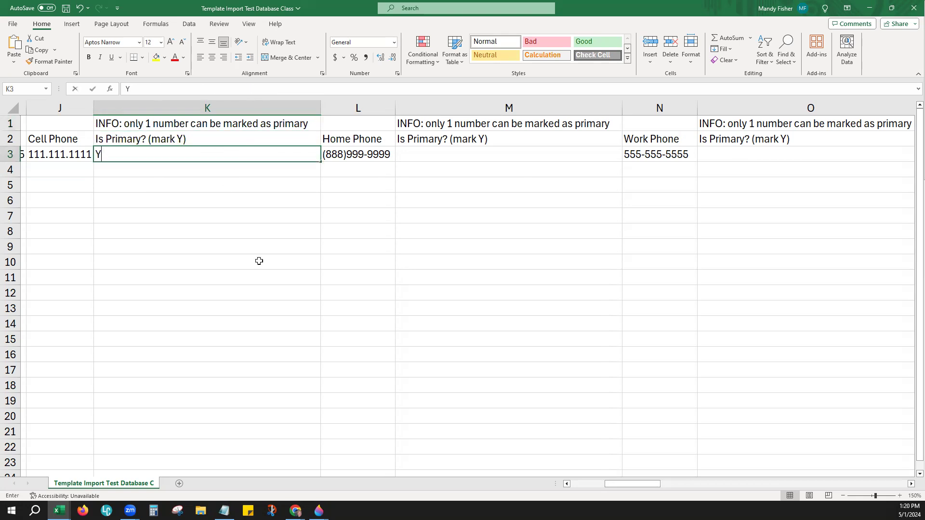
key("Return")
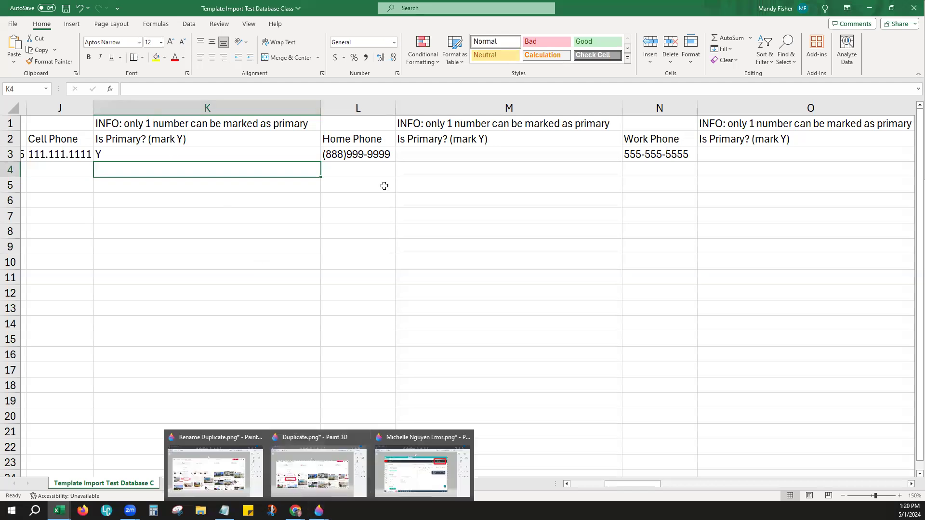
left_click(481, 154)
left_click(713, 155)
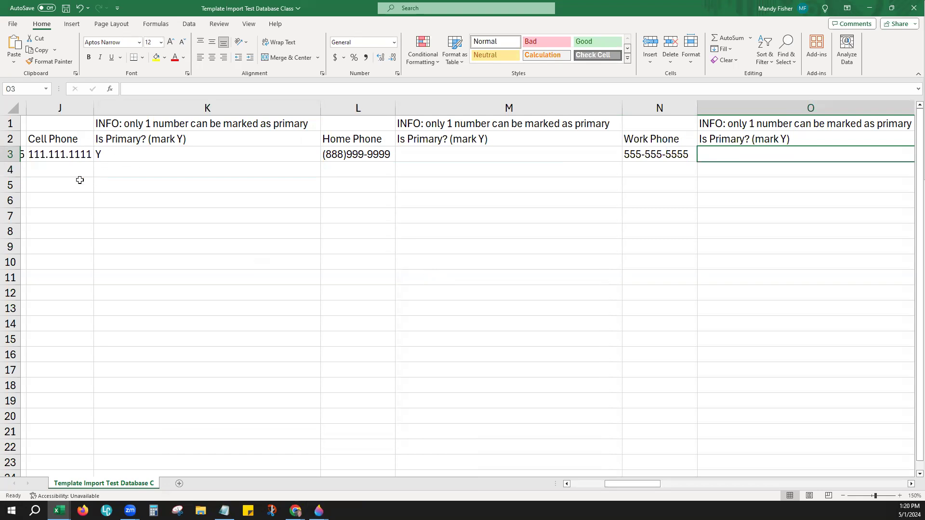
Step: Narrow the four phone Is Primary? columns and scroll right to the email columns
left_click_drag(320, 108, 123, 114)
left_click_drag(424, 113, 236, 115)
left_click_drag(537, 107, 344, 118)
left_click_drag(235, 111, 226, 111)
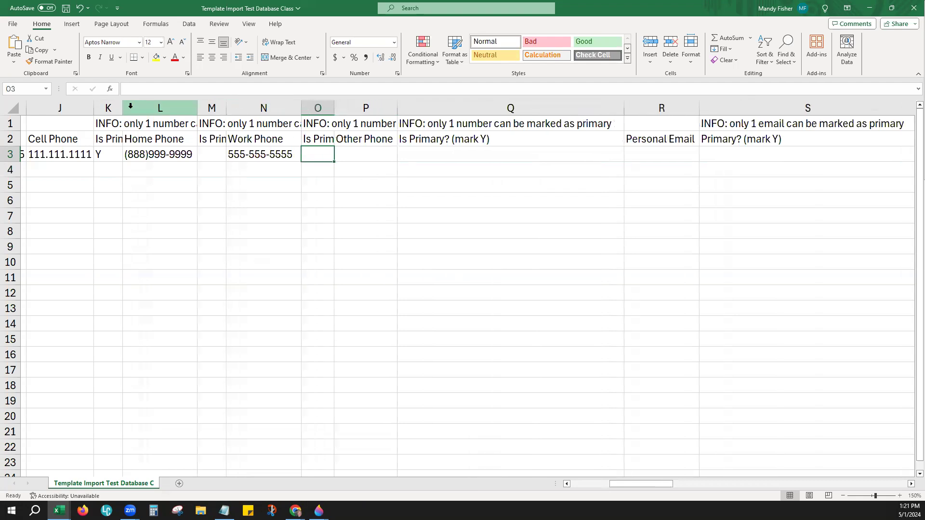
left_click(364, 196)
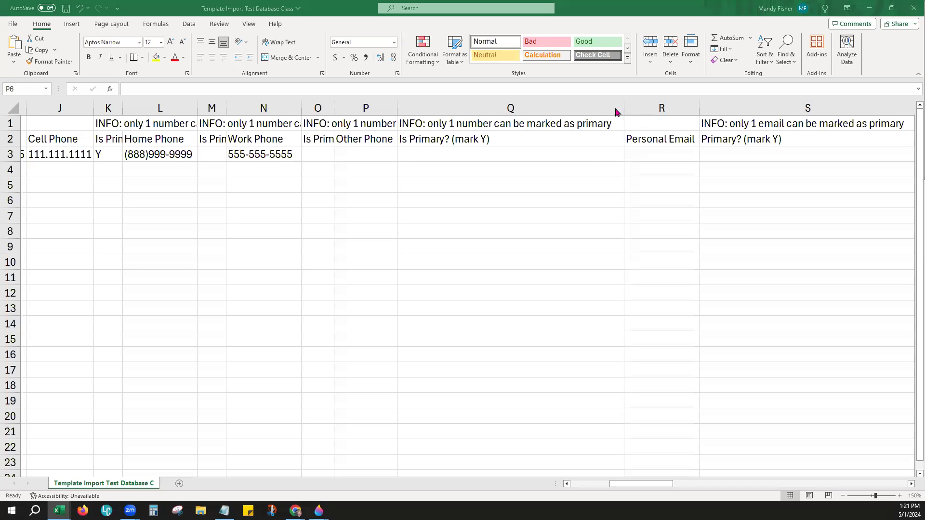
left_click(595, 107)
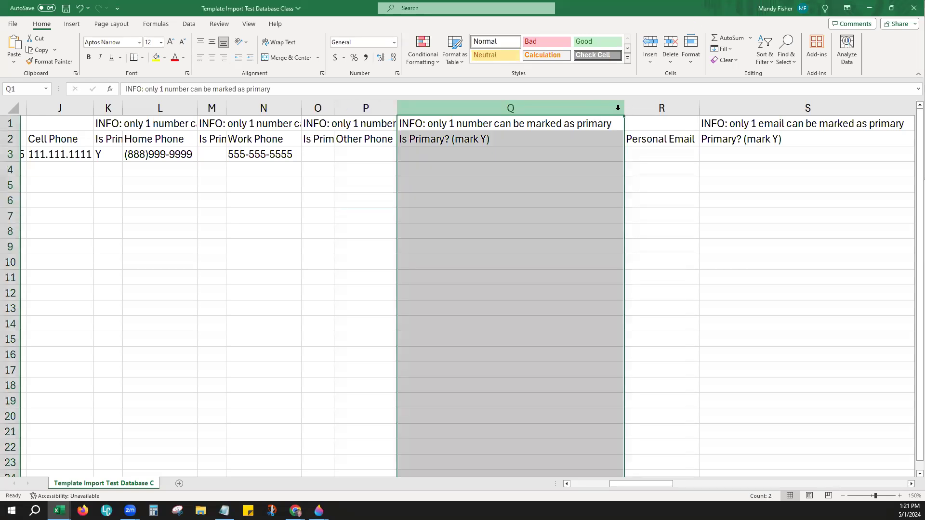
left_click_drag(623, 108, 423, 112)
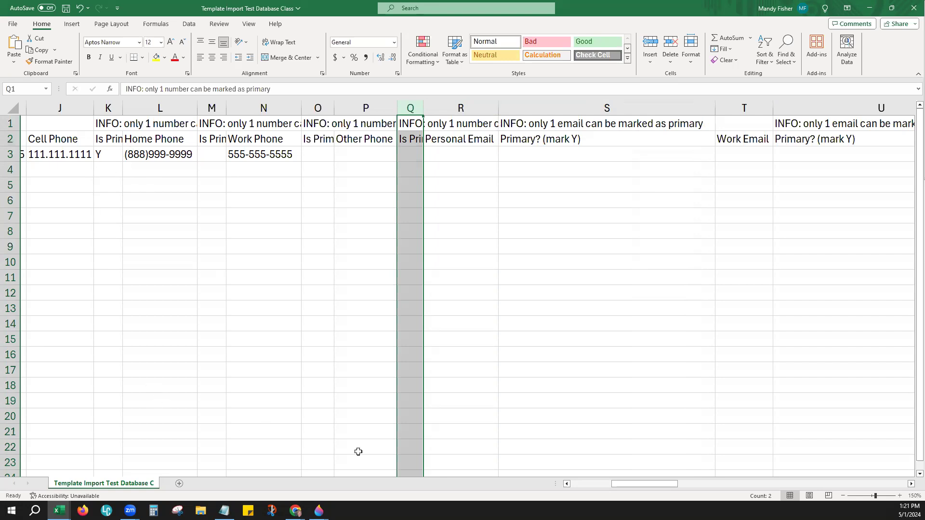
left_click_drag(625, 486, 656, 477)
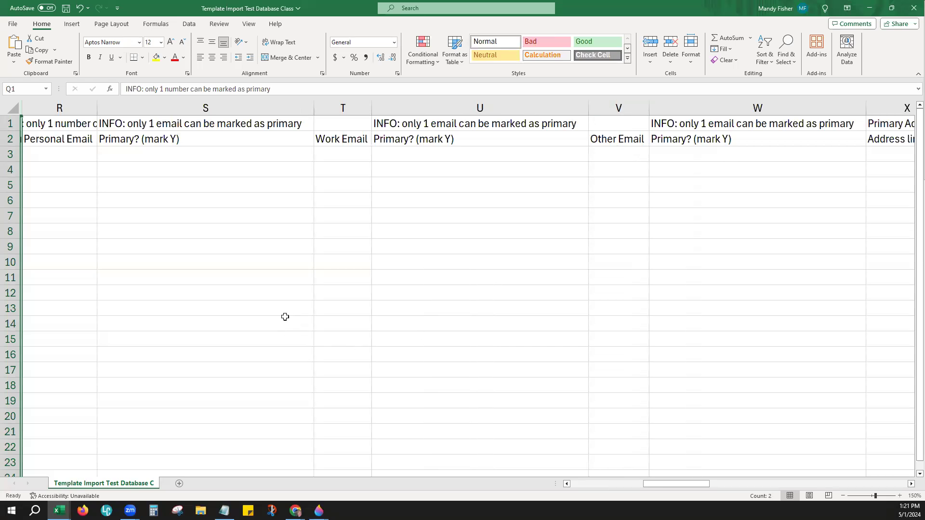
Step: Enter the sample work e-mail in T3, correct its domain, and widen the Work Email column
left_click(157, 125)
left_click(207, 109)
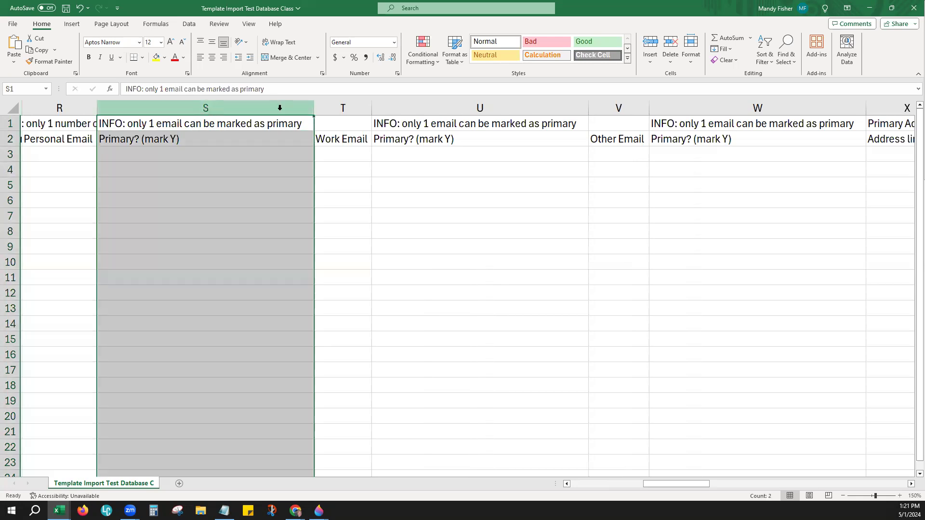
left_click(493, 102)
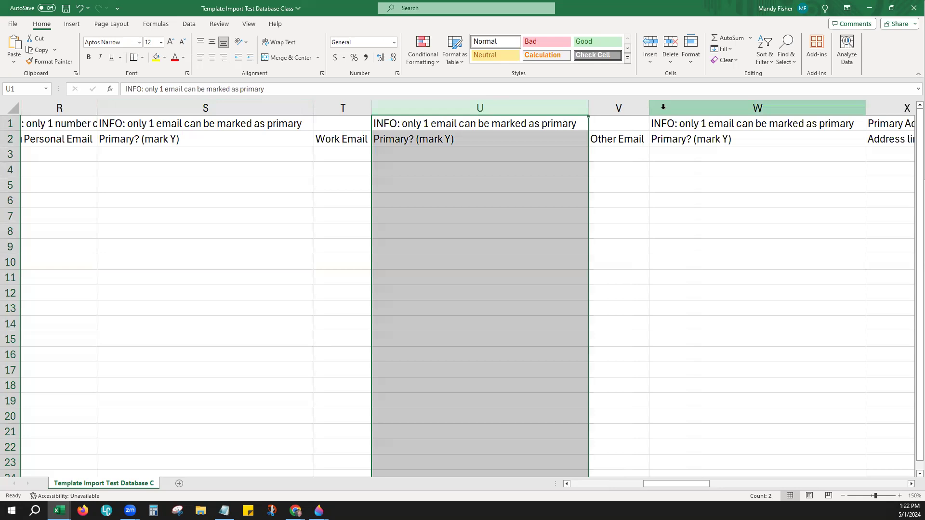
left_click(663, 107)
left_click(72, 156)
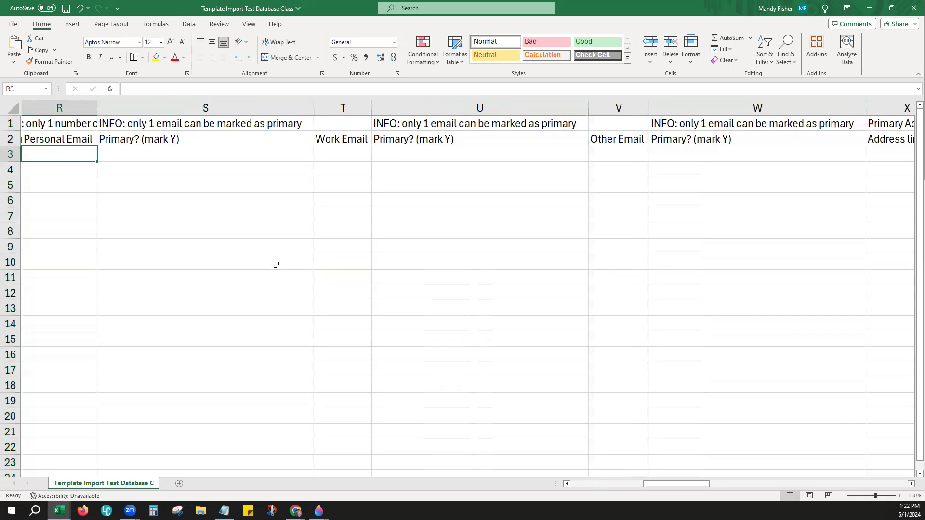
left_click(356, 158)
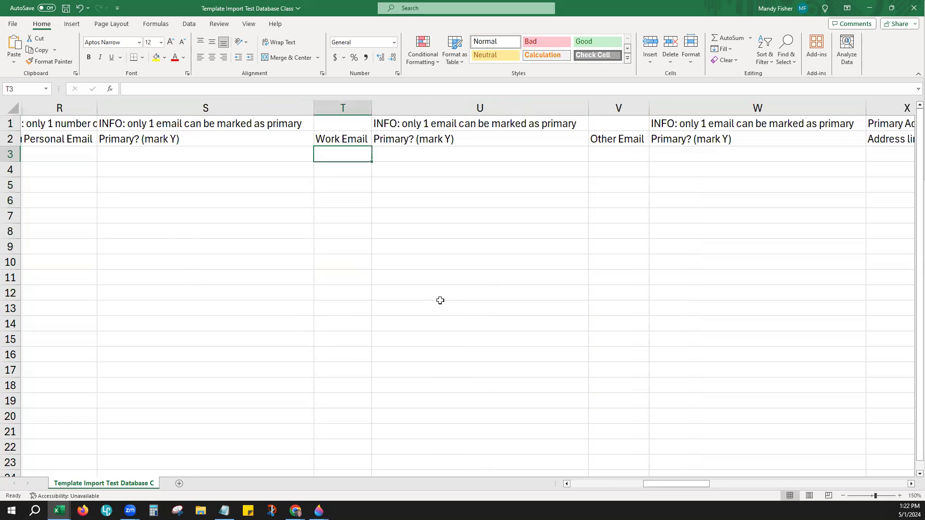
type("demo@")
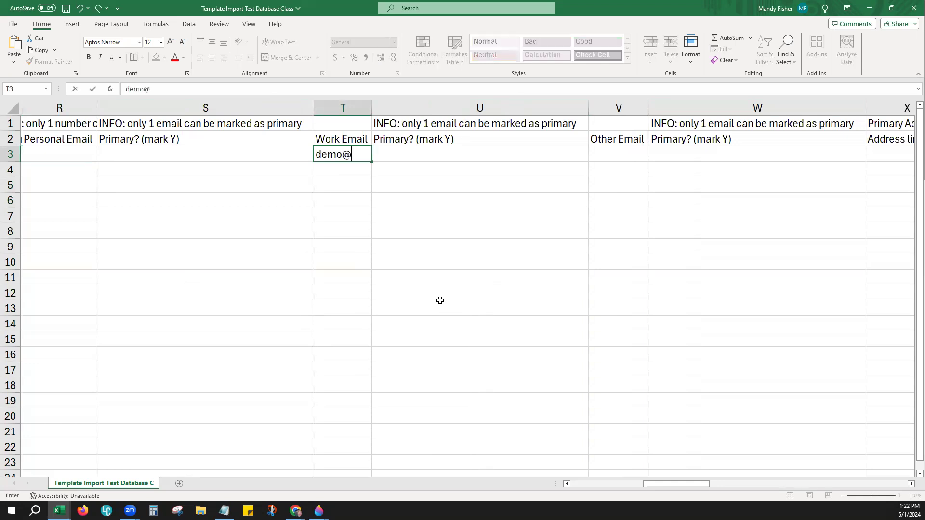
type("fakeemail.com")
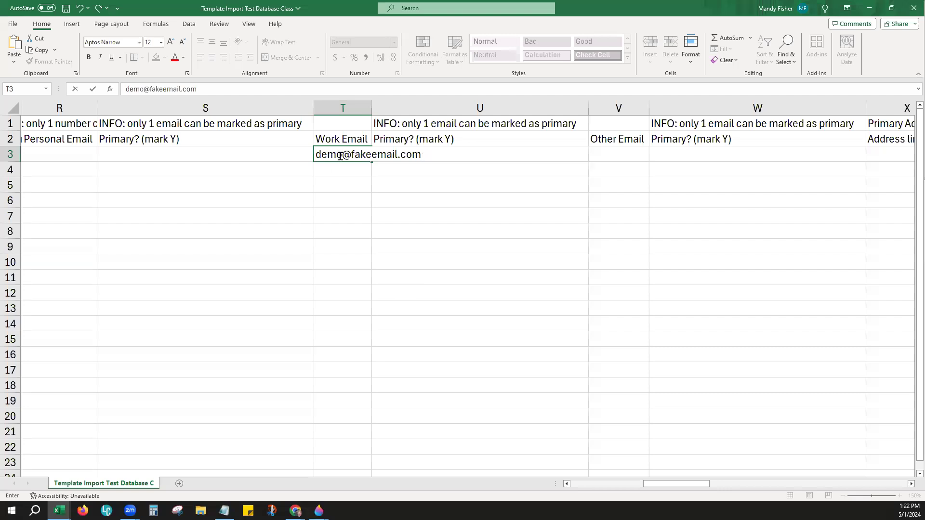
left_click(392, 154)
type("sss")
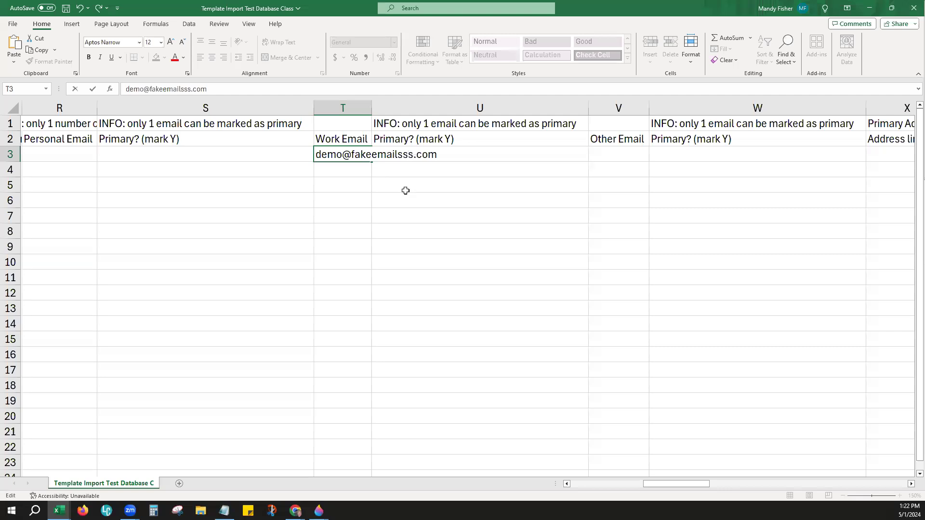
left_click(405, 190)
left_click_drag(374, 103, 446, 104)
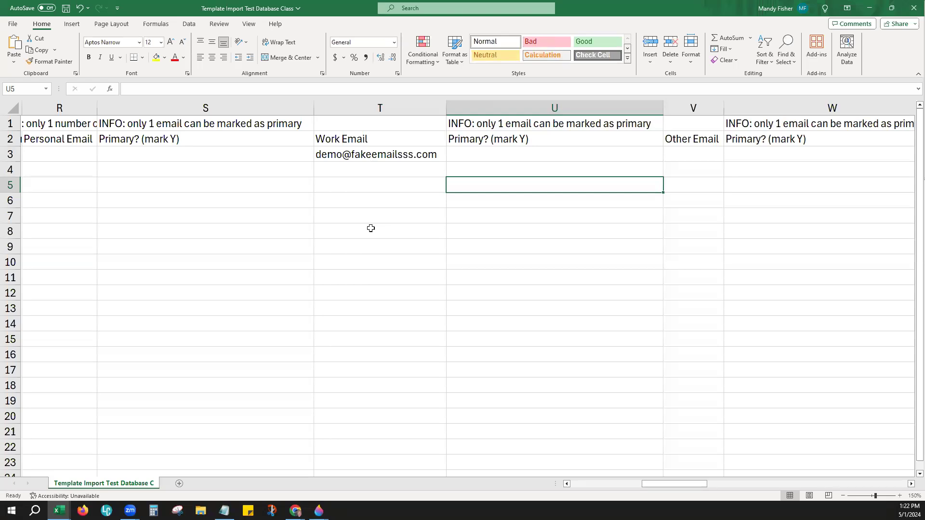
Step: Mark the work e-mail as primary with Y in U3
left_click(380, 154)
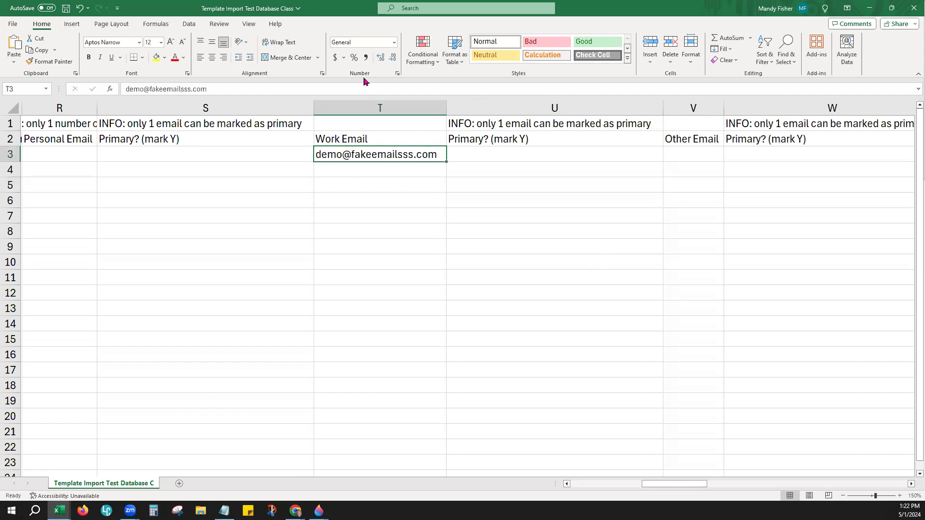
left_click(353, 172)
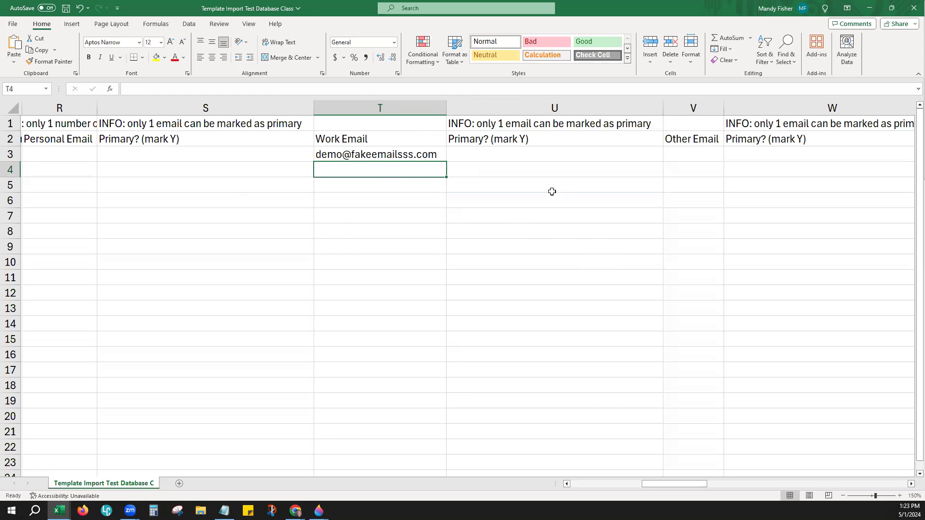
left_click(531, 154)
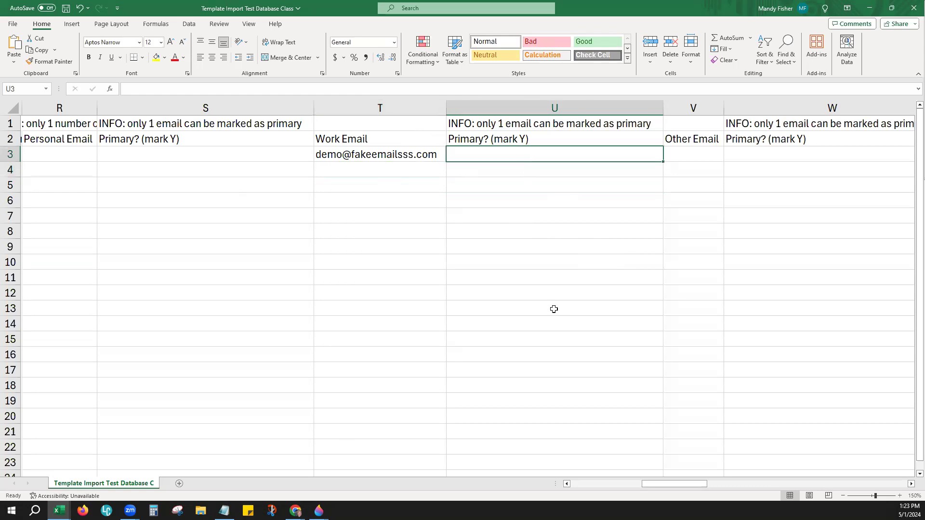
type("Y")
left_click(554, 309)
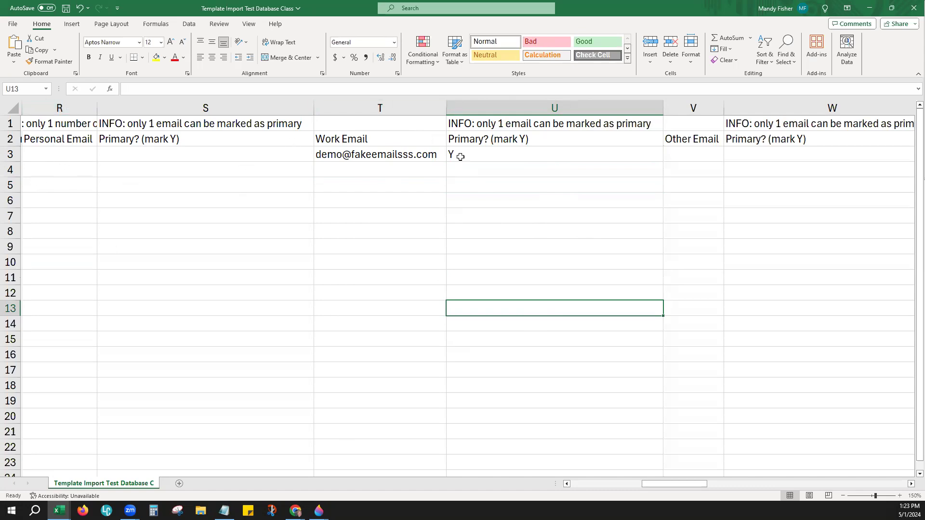
left_click(392, 154)
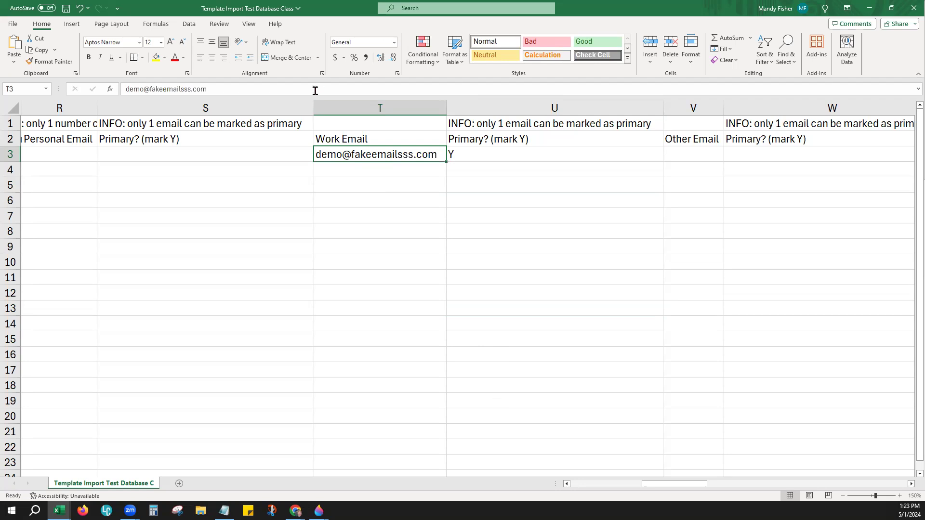
Step: Narrow the three email Primary? columns and scroll right to the address columns
left_click_drag(315, 112, 125, 109)
left_click_drag(475, 108, 279, 108)
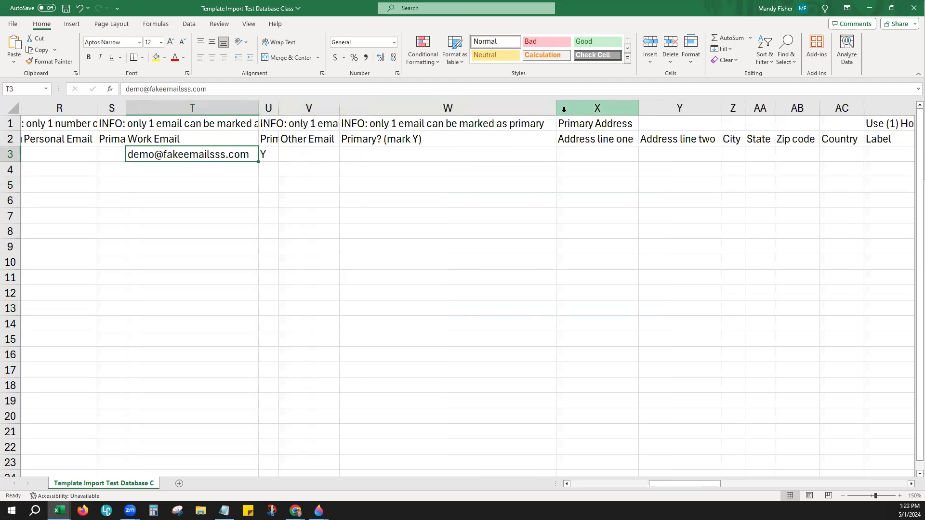
left_click_drag(555, 108, 364, 118)
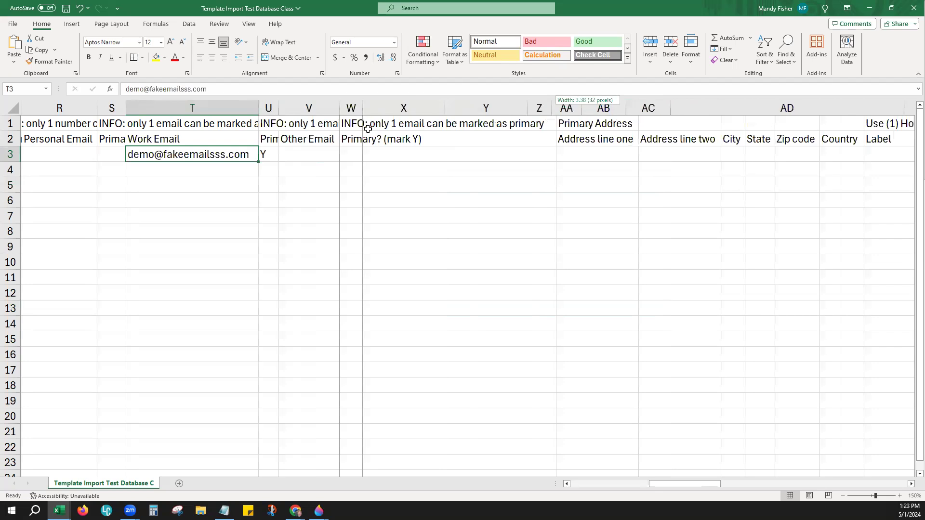
left_click_drag(684, 484, 713, 496)
Step: Fill in the sample street, city, state, zip code 12345 and country USA
left_click(46, 155)
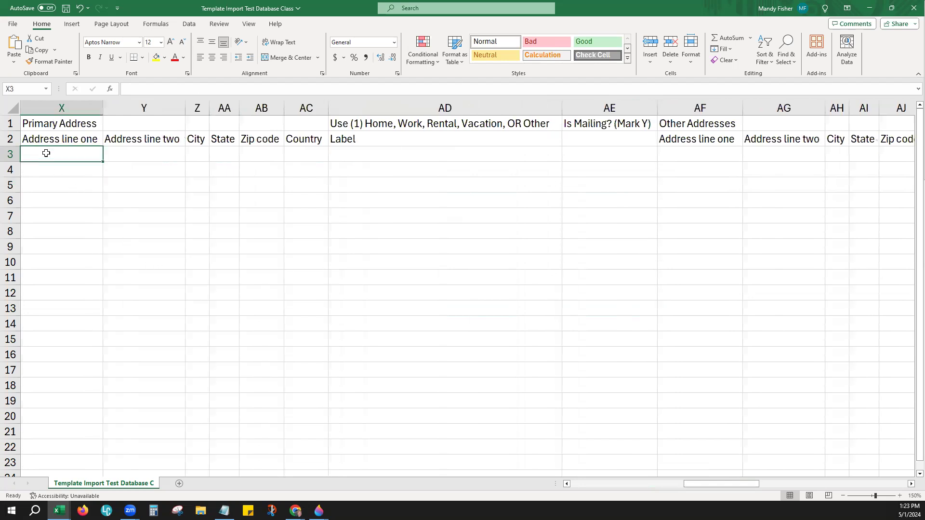
type("123 Main St")
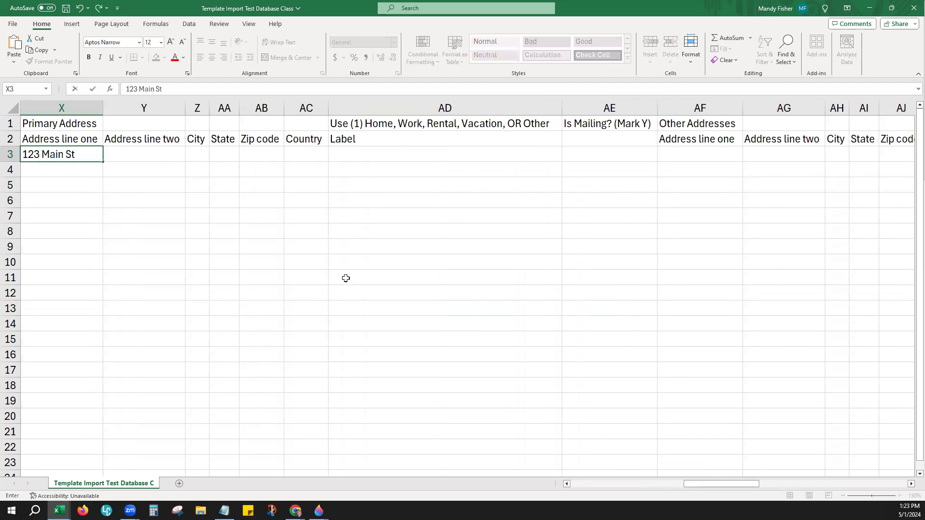
key("Tab")
key("Tab")
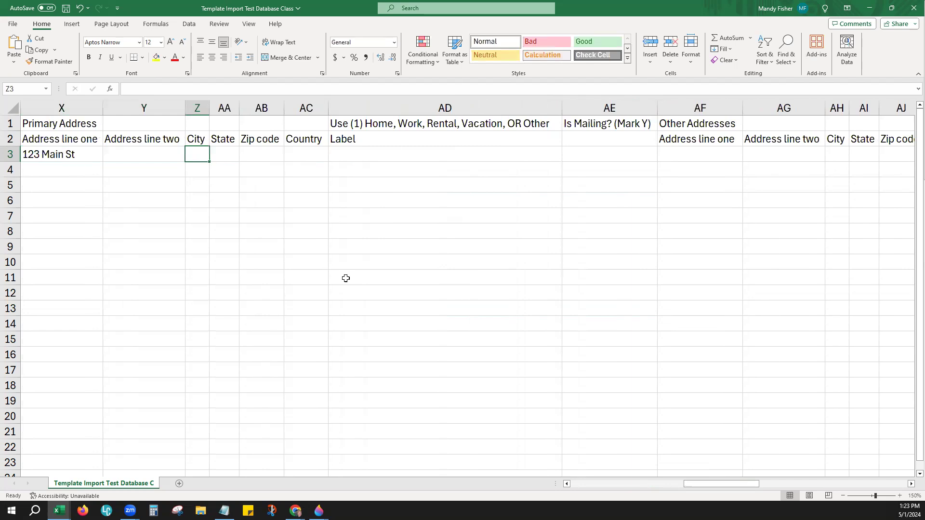
type("Somewhere")
key("Tab")
type("CO")
key("Tab")
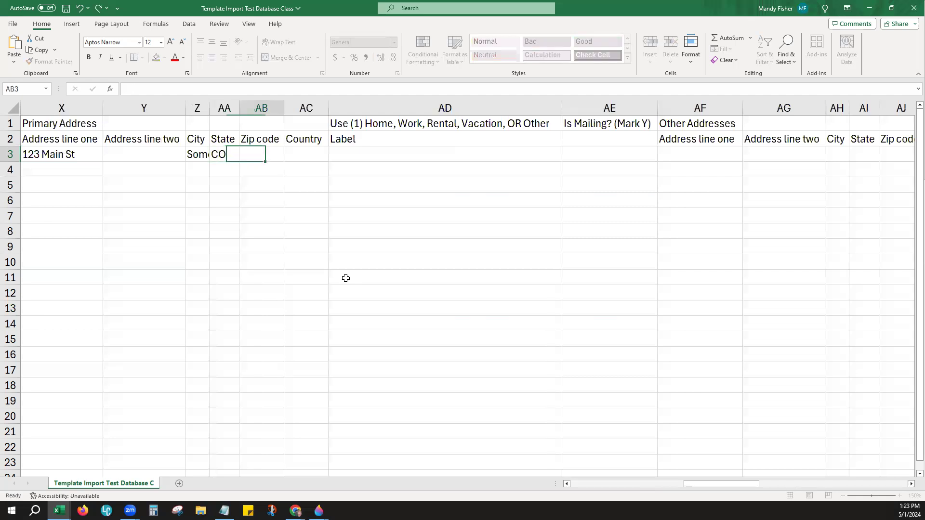
type("12345")
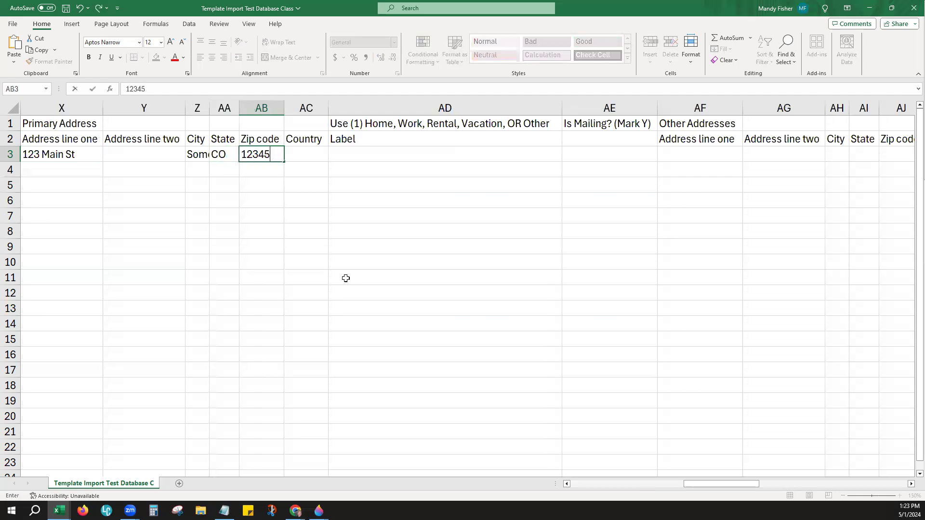
key("Tab")
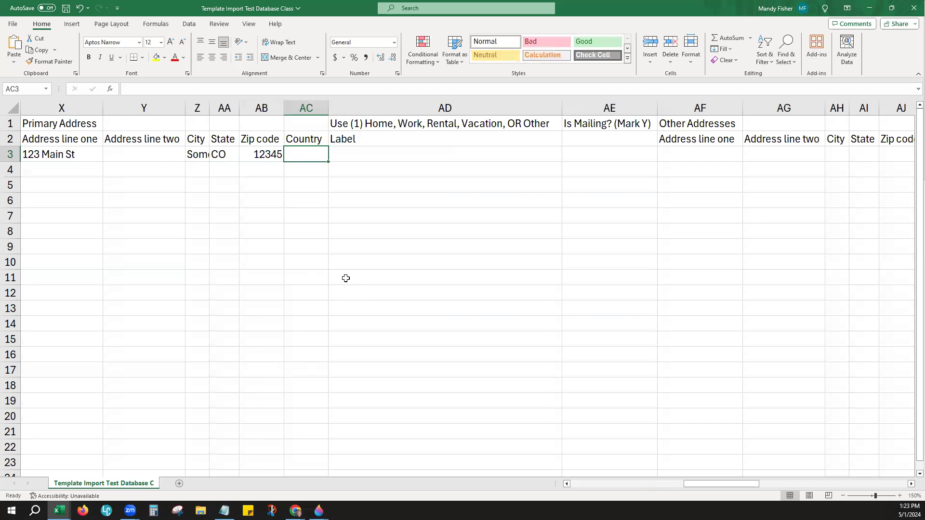
type("USA")
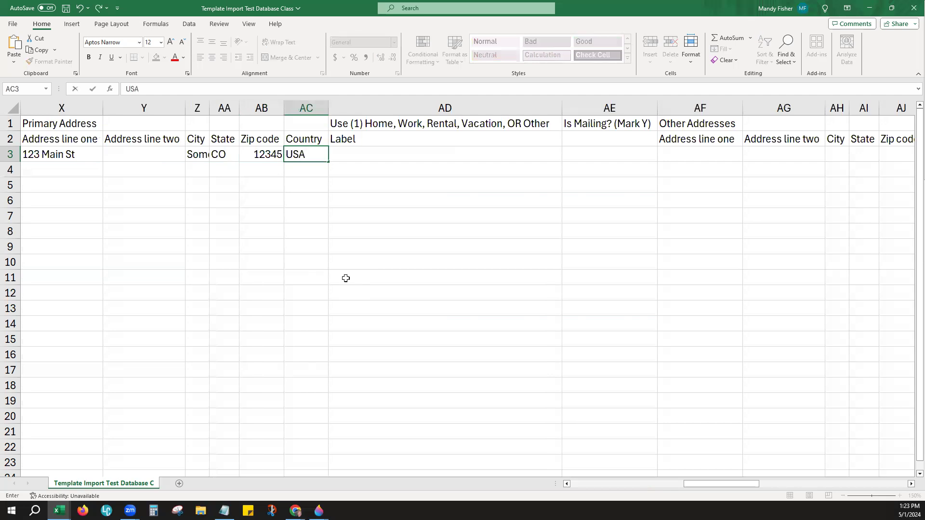
left_click(65, 157)
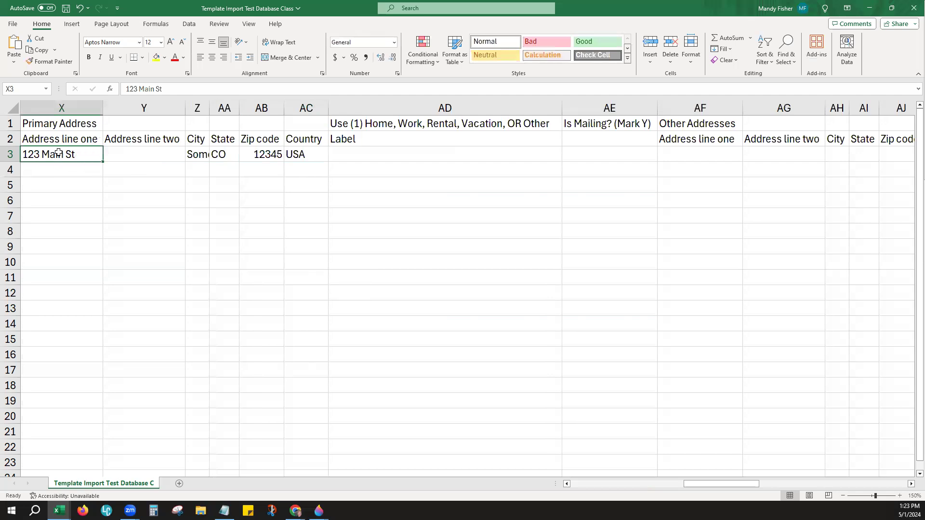
left_click(77, 107)
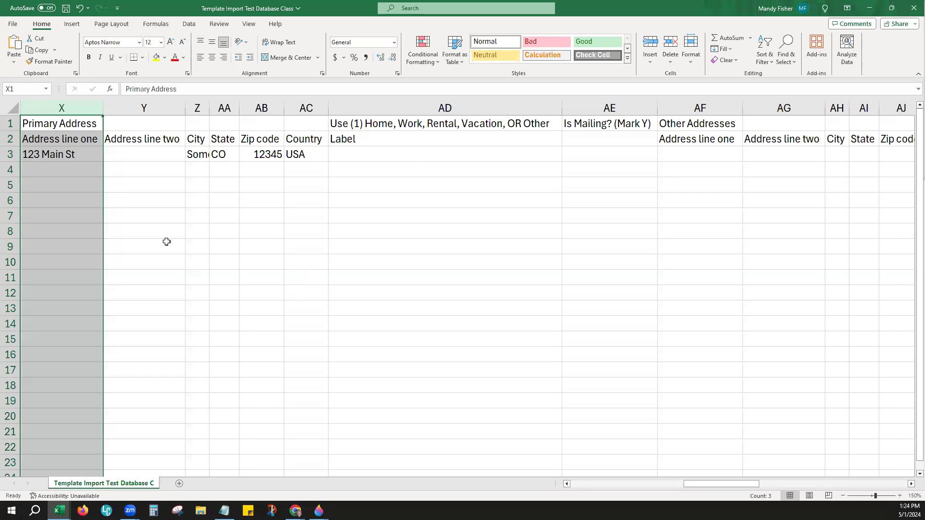
Step: Enter Home as the address Label in AD3 and Y under Is Mailing? in AE3
left_click(353, 153)
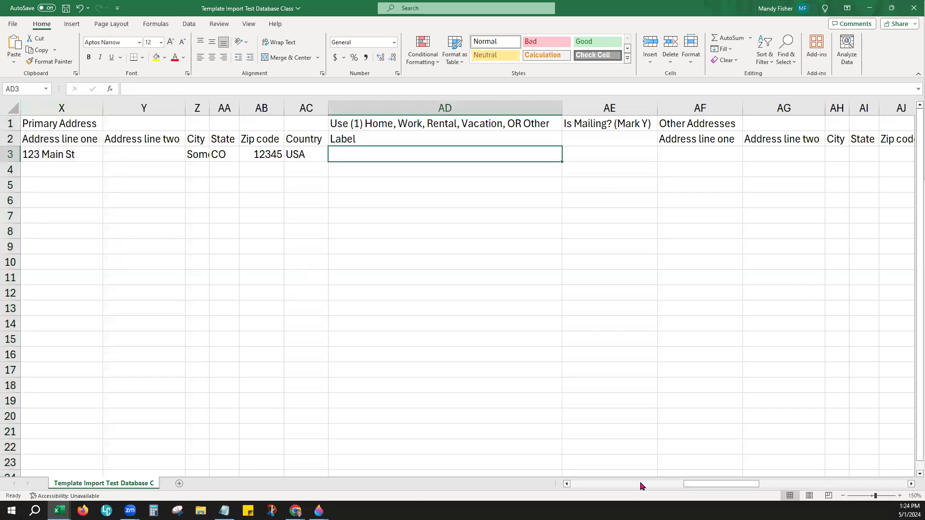
left_click_drag(692, 485, 702, 486)
left_click(306, 105)
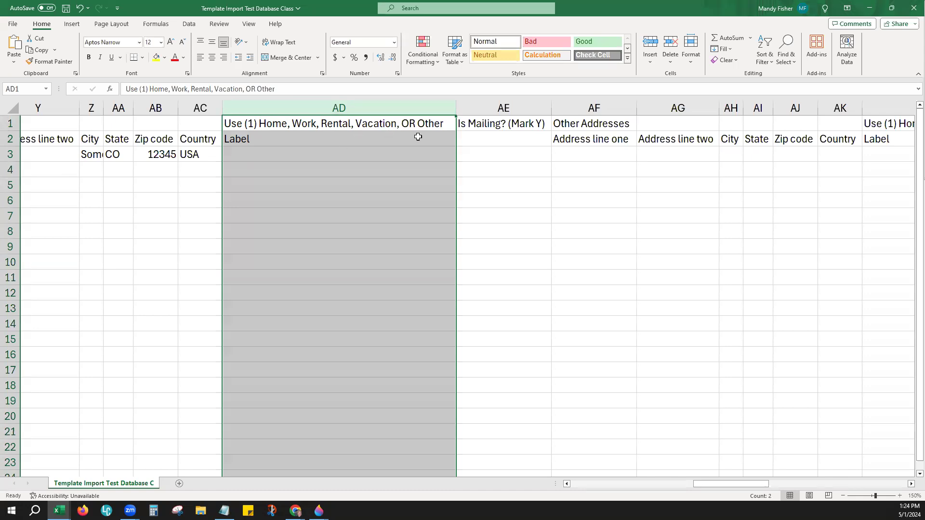
left_click(263, 153)
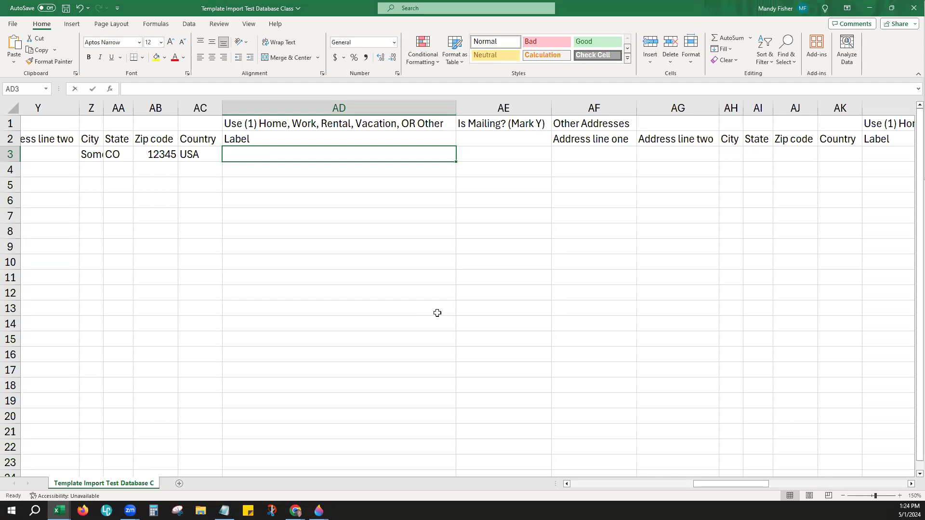
type("Home")
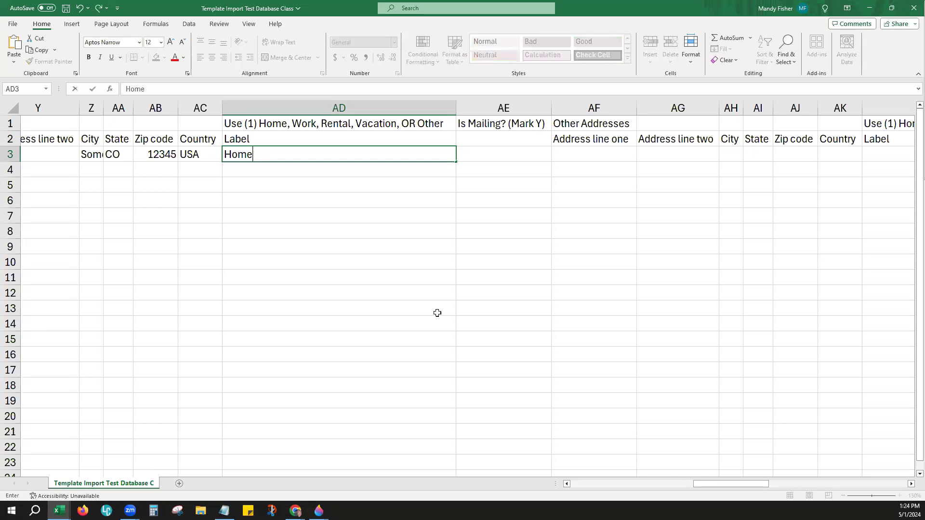
left_click(501, 108)
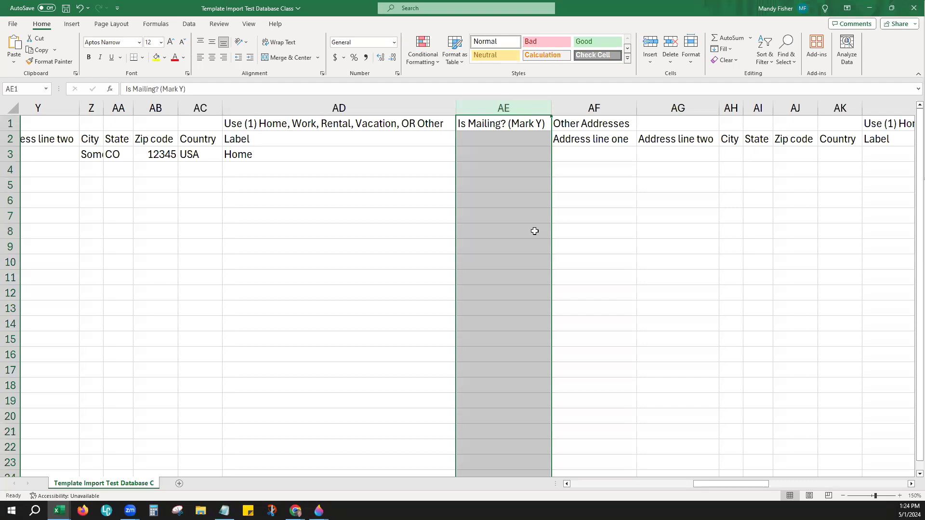
left_click(488, 140)
left_click(482, 164)
left_click(482, 151)
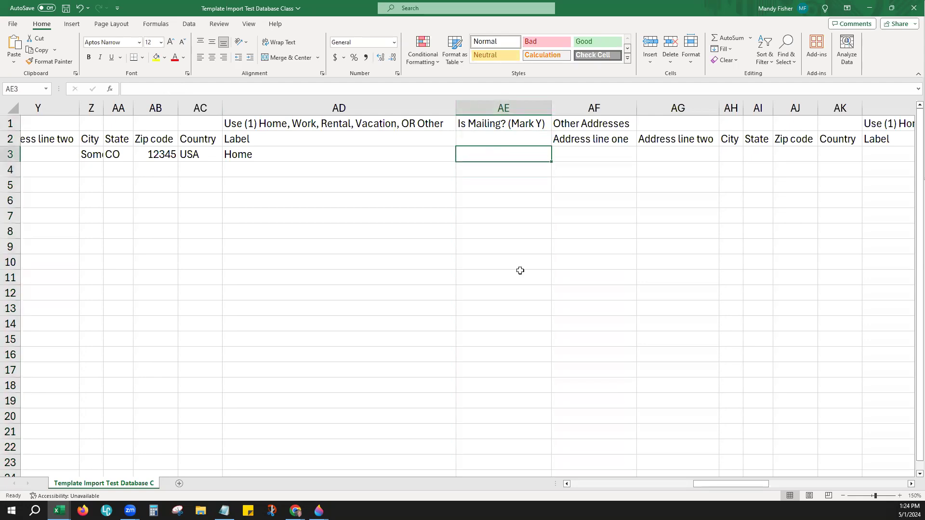
type("Y")
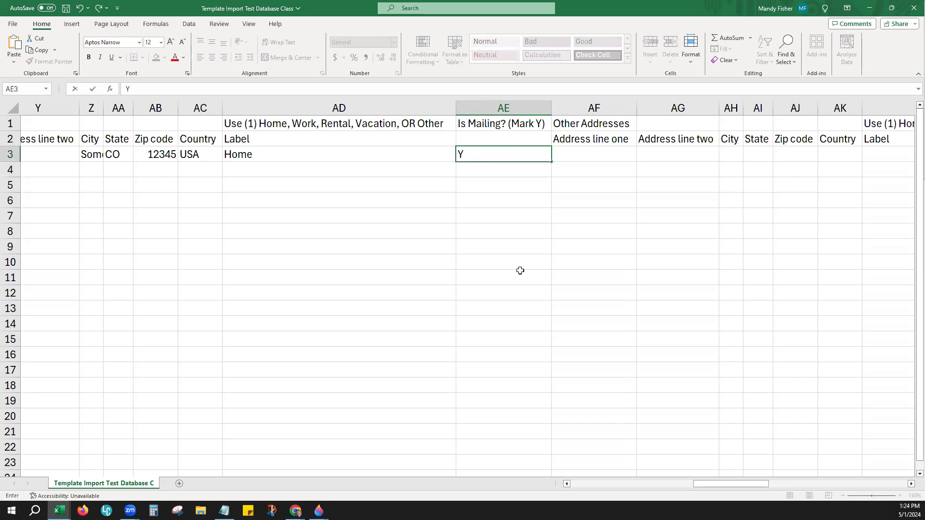
left_click(520, 270)
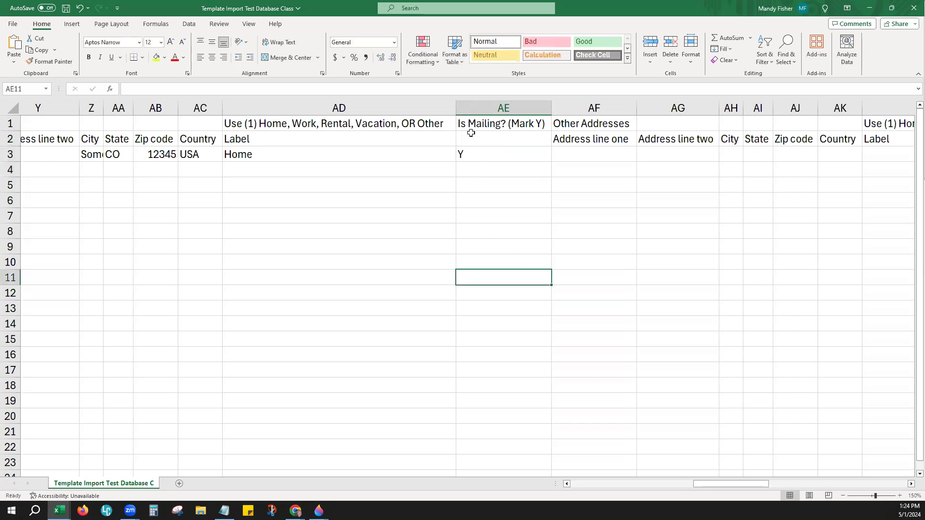
Step: Scroll right to column AV and select the Tags cell AV3
left_click_drag(707, 486, 756, 502)
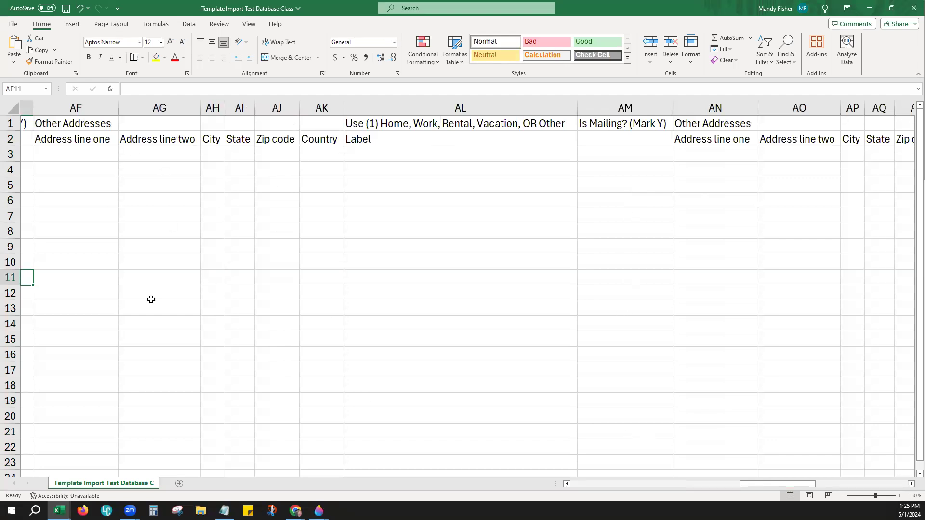
left_click_drag(747, 485, 840, 501)
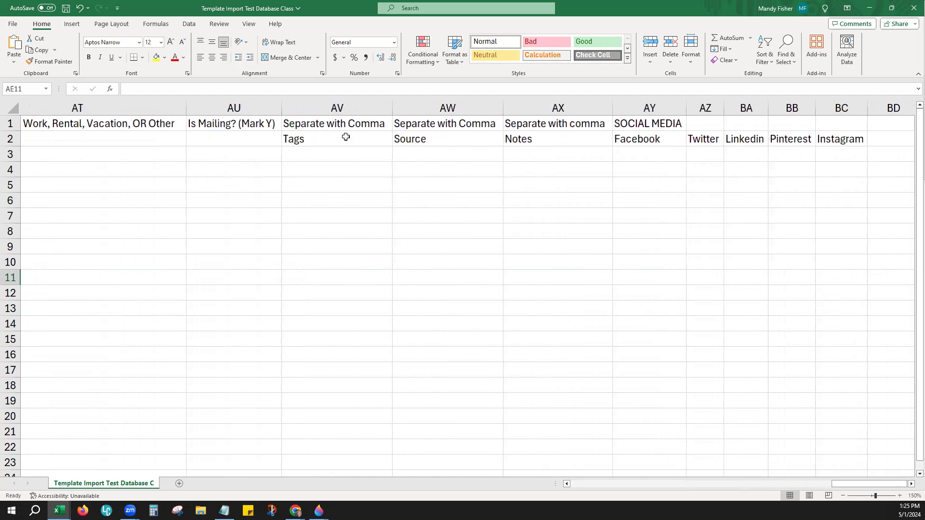
left_click(320, 108)
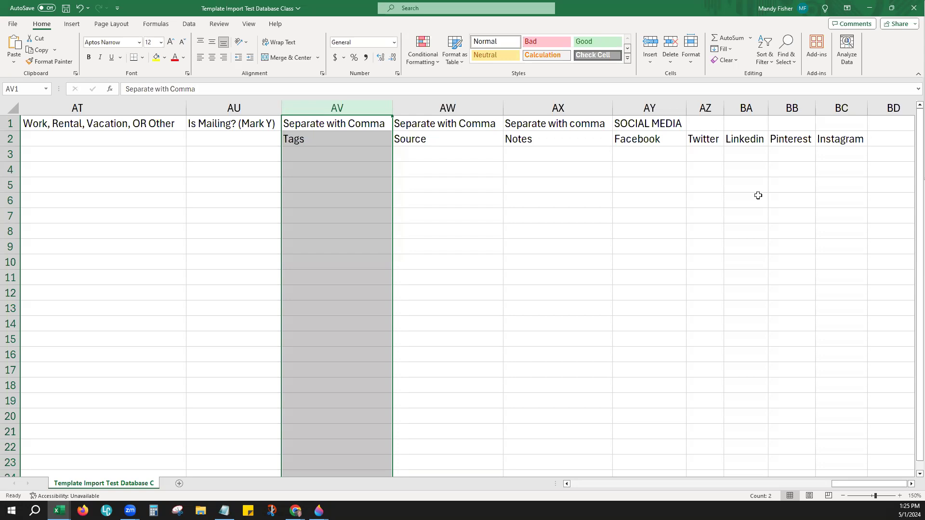
left_click(333, 152)
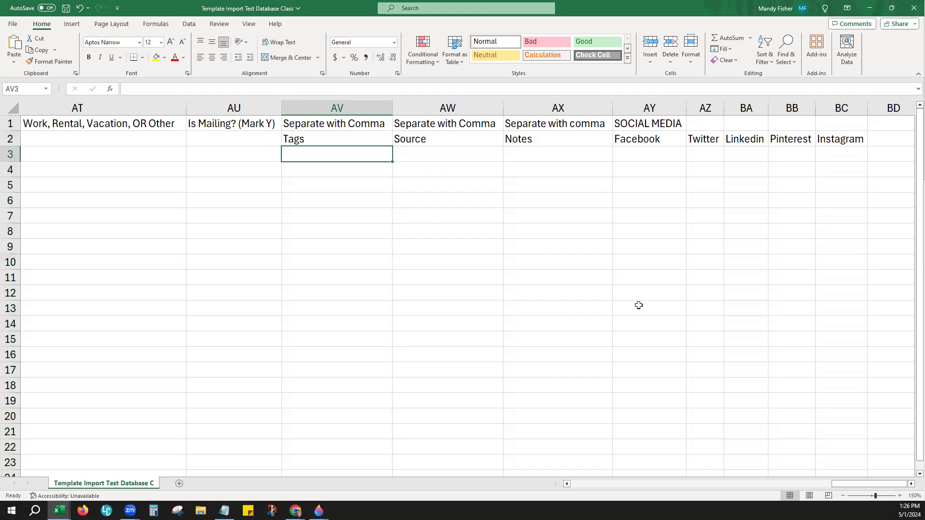
Step: Enter tags Family, Buyer, Sears, Import 050124 in AV3 and widen column AV
type("Family")
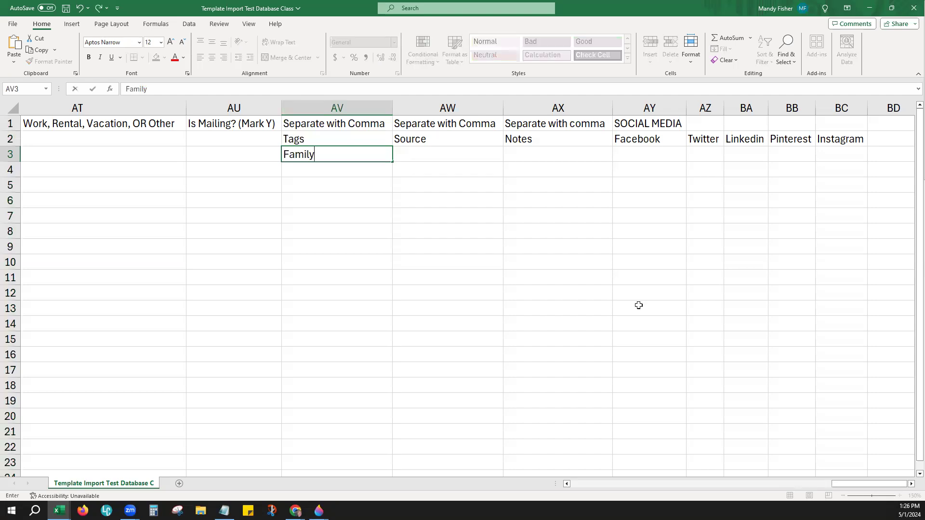
type(", Buyer,")
type("Sears")
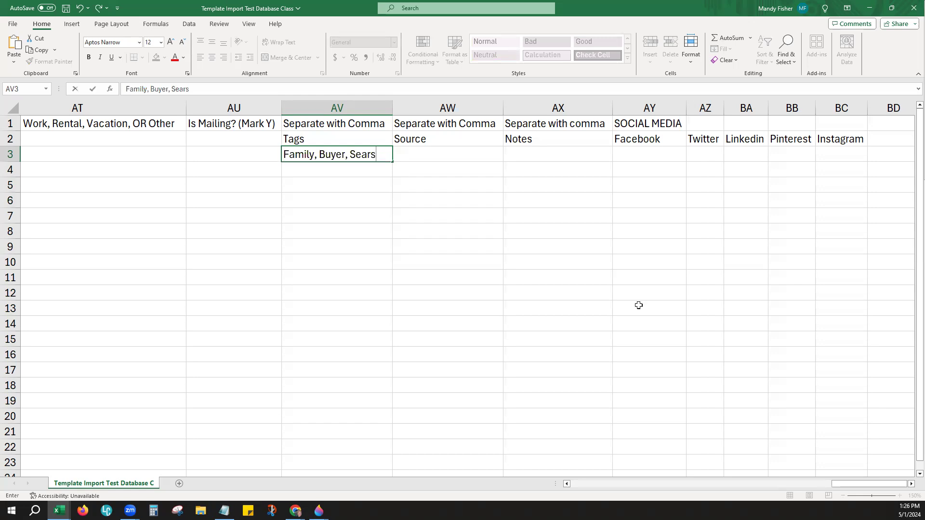
type(", Import 050124")
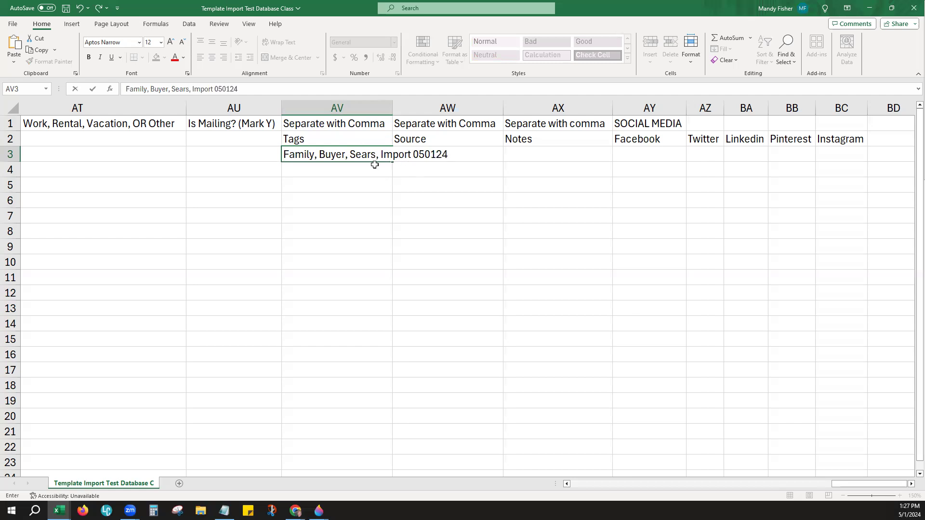
left_click(395, 108)
left_click_drag(390, 109, 454, 109)
left_click(434, 154)
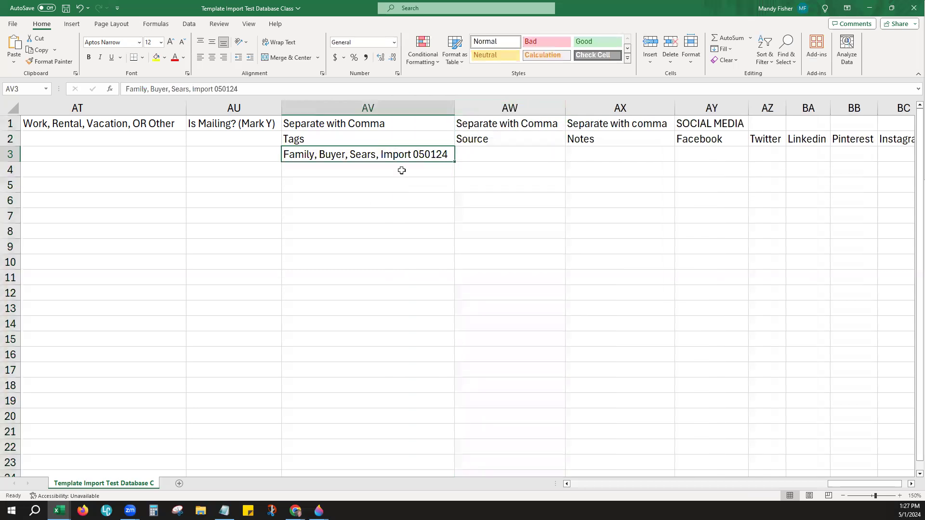
double_click(407, 154)
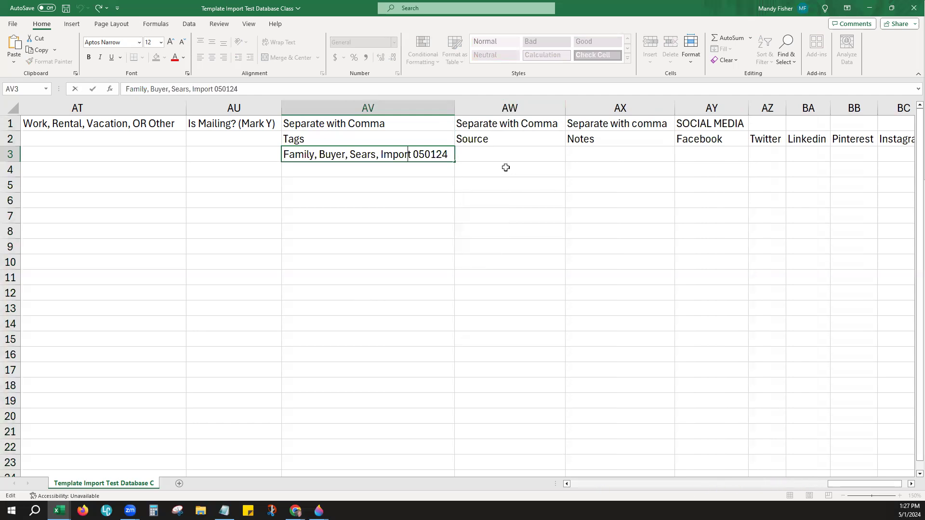
Step: Replace the mistaken Family source in AW3 with Zillow Leads and review the comma-separation note
left_click(496, 154)
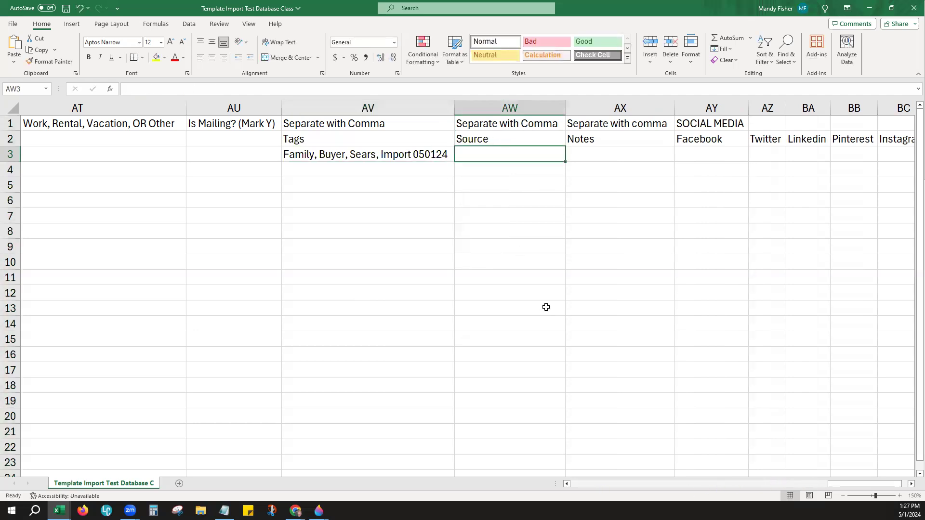
type("Family")
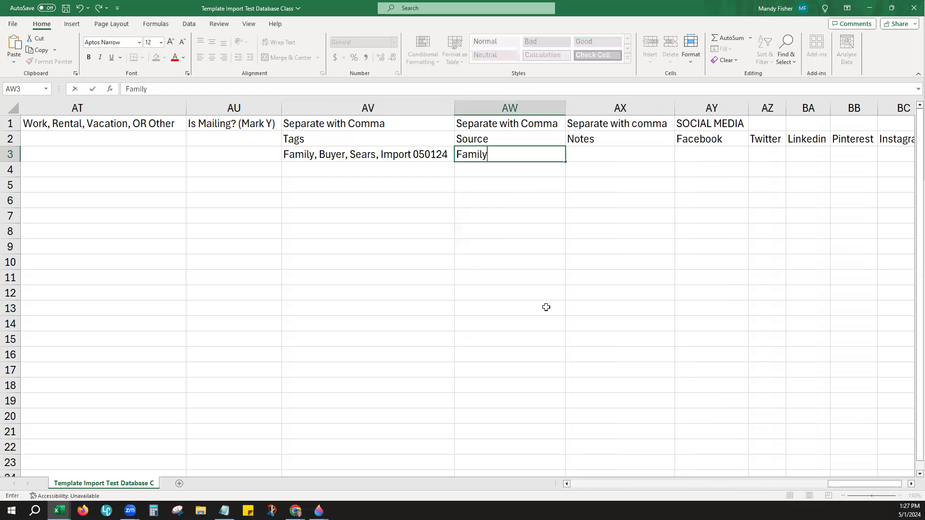
key("Tab")
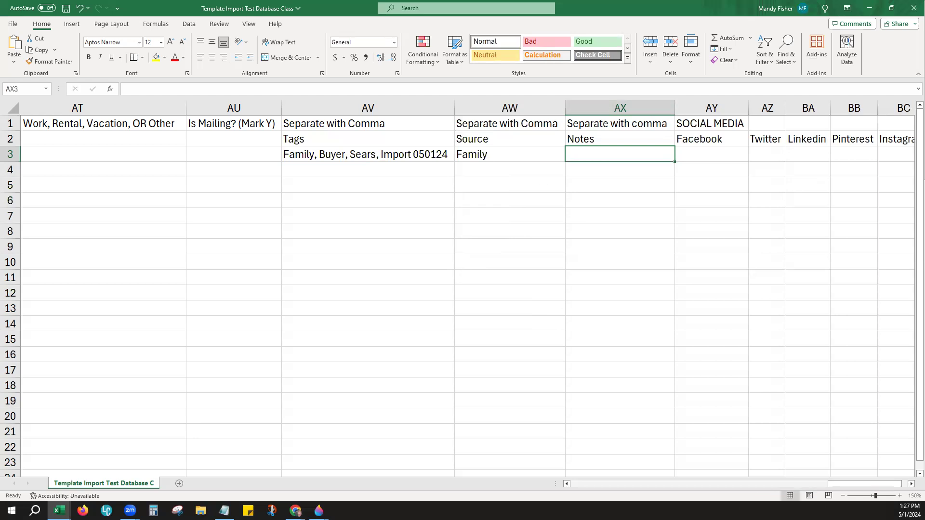
left_click_drag(842, 490, 860, 489)
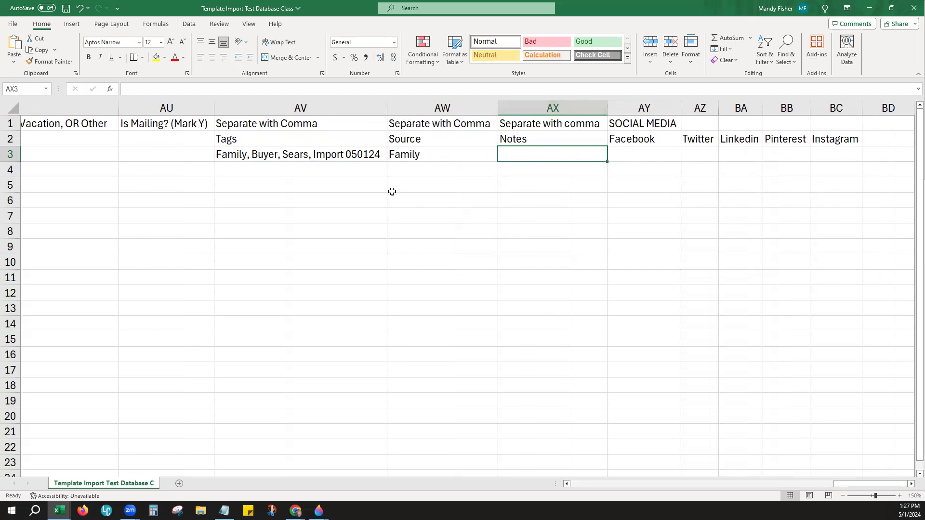
left_click(410, 170)
left_click(435, 152)
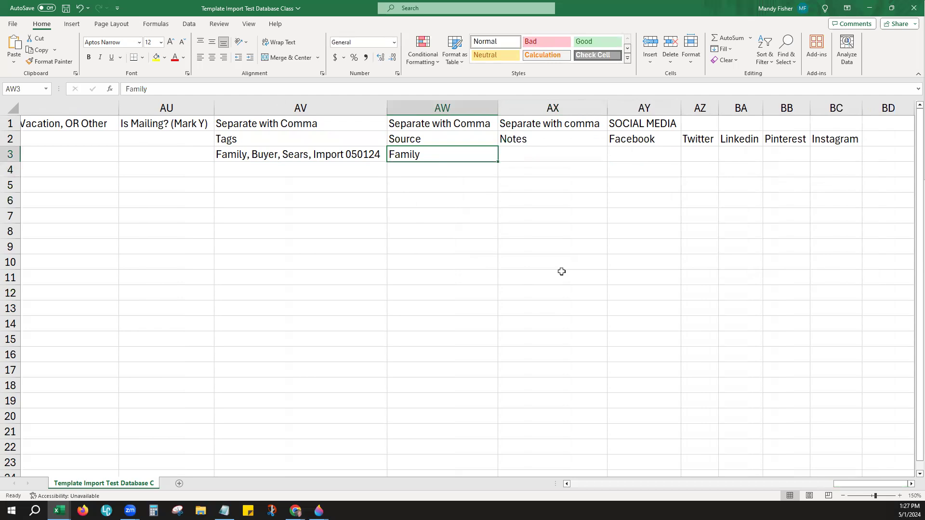
type("Zillow")
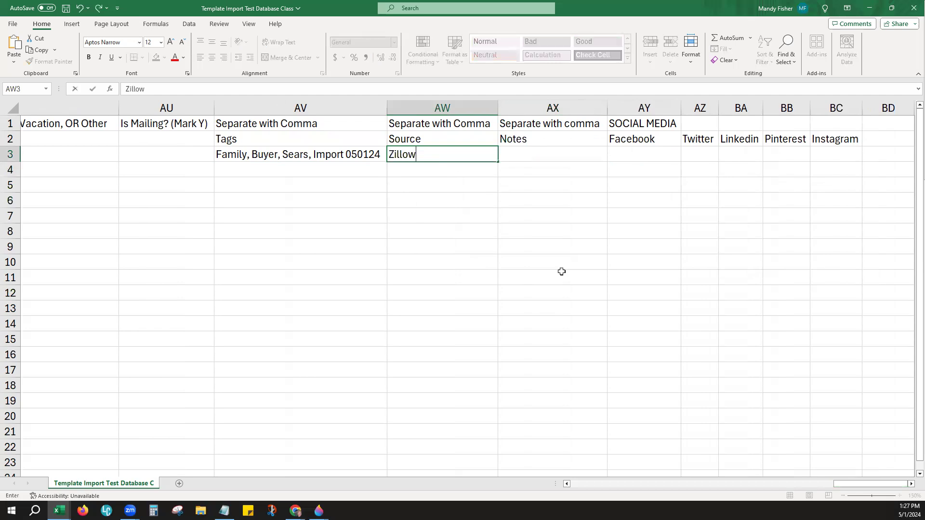
type(" Leads")
left_click(441, 195)
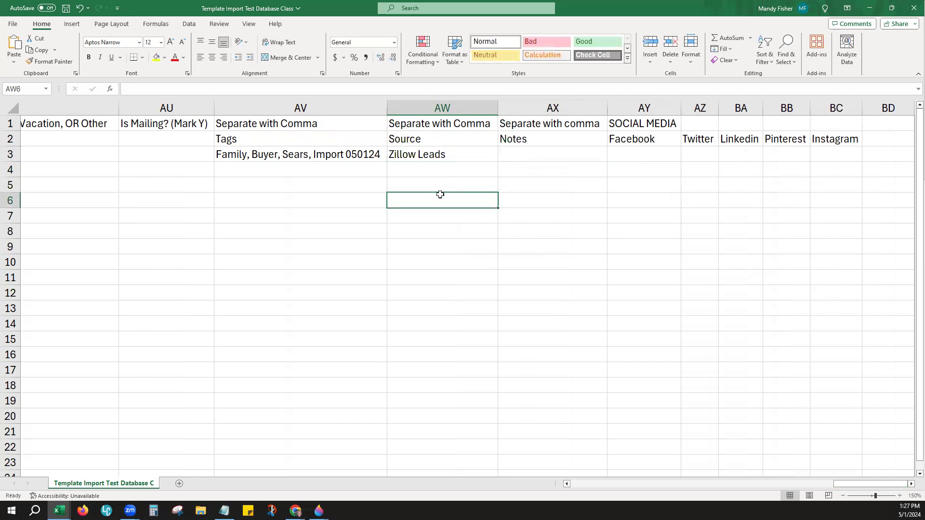
left_click(426, 124)
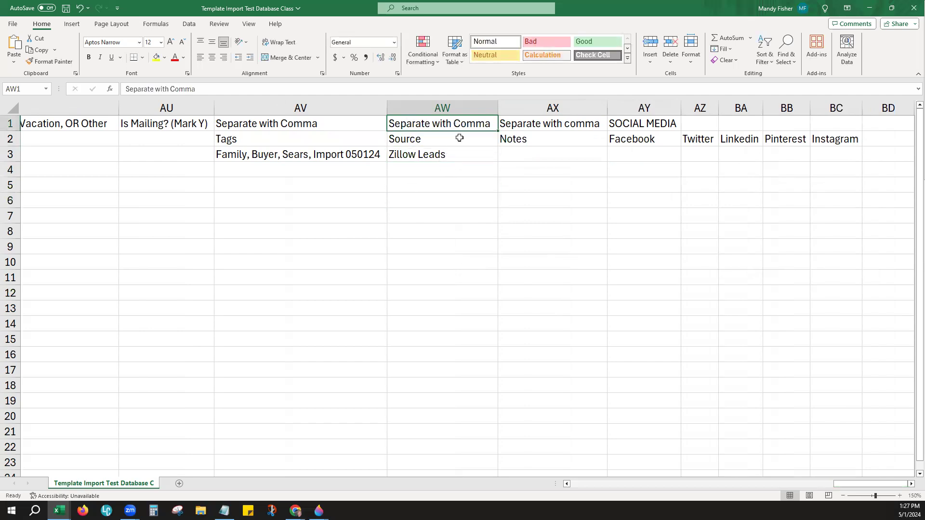
left_click(400, 138)
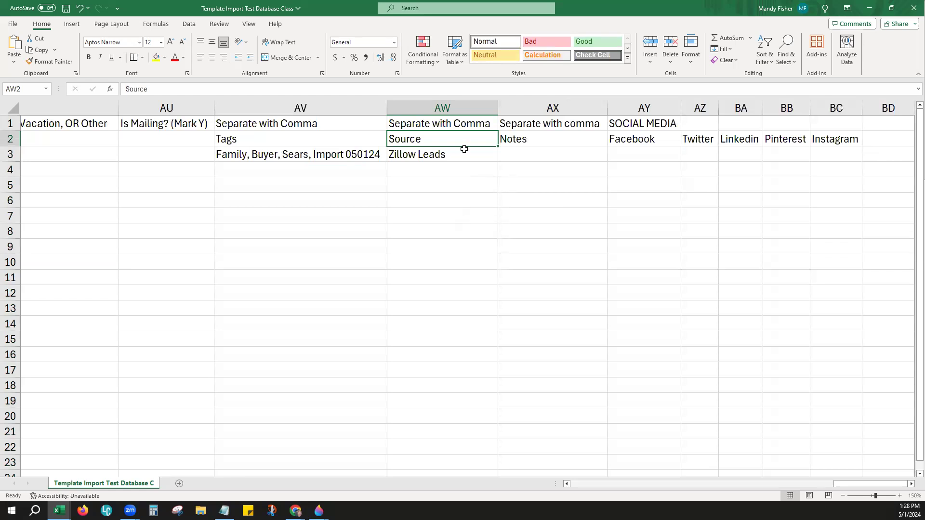
left_click(432, 124)
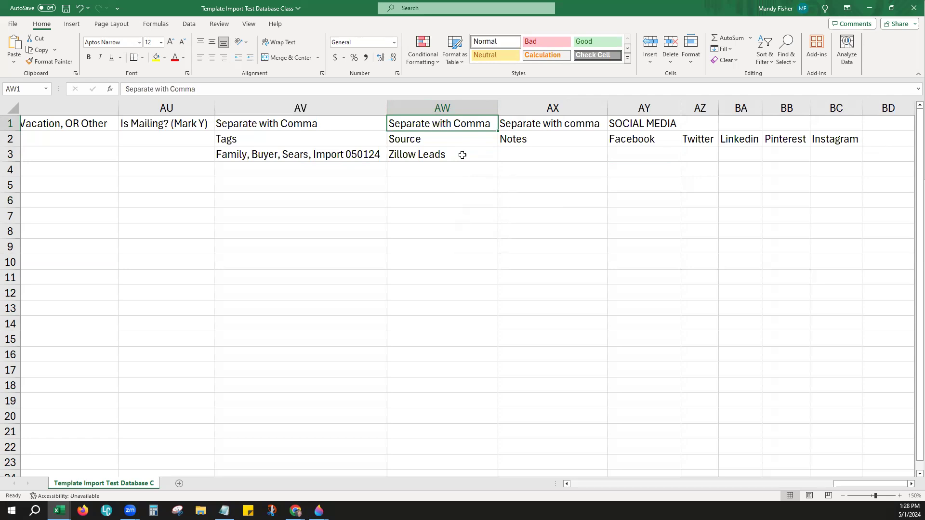
left_click(527, 154)
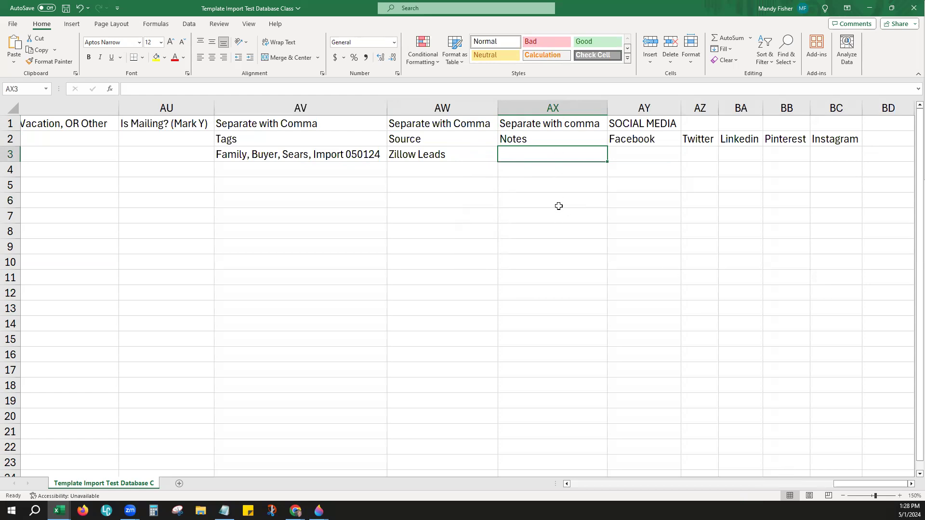
Step: Enter the note 'Will buy in 2025, already pre-q'd' in AX3 and autofit column AX
type("Will bu")
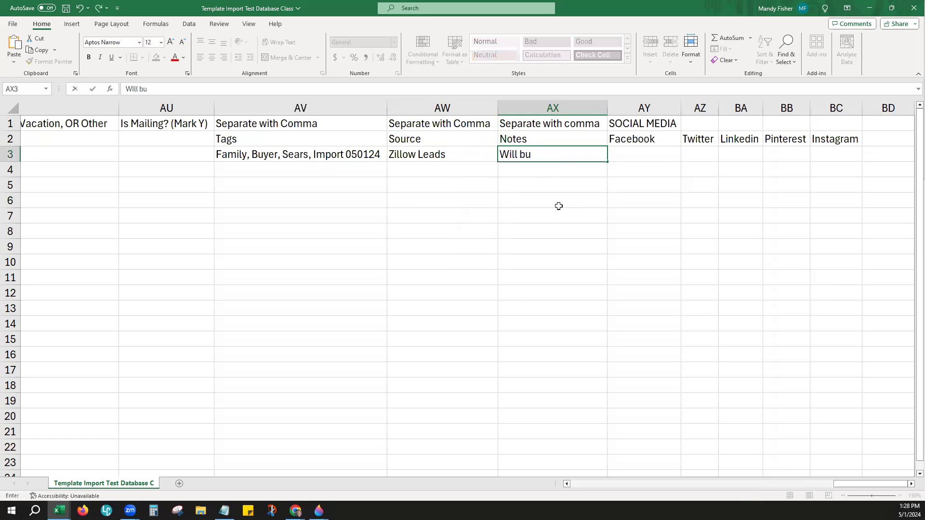
type("y in 2025,")
type("al")
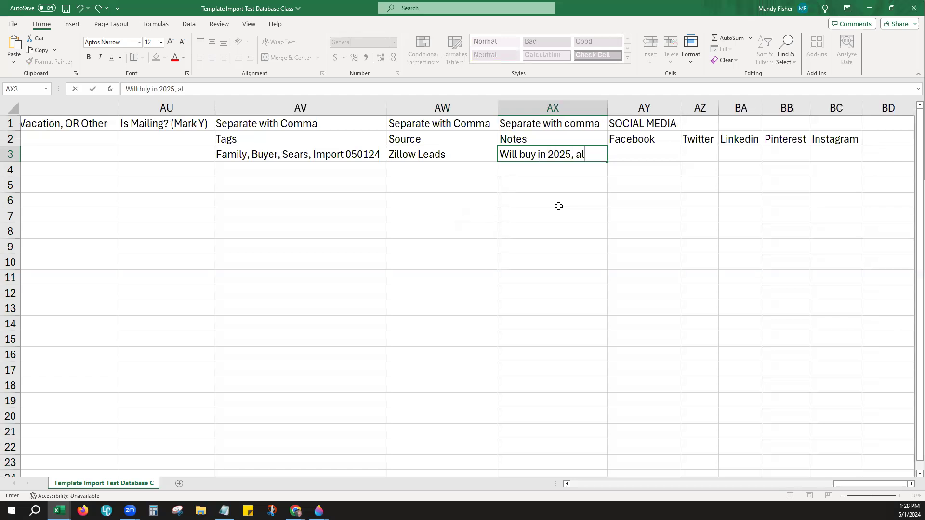
type("ready pre-q'd")
key("Tab")
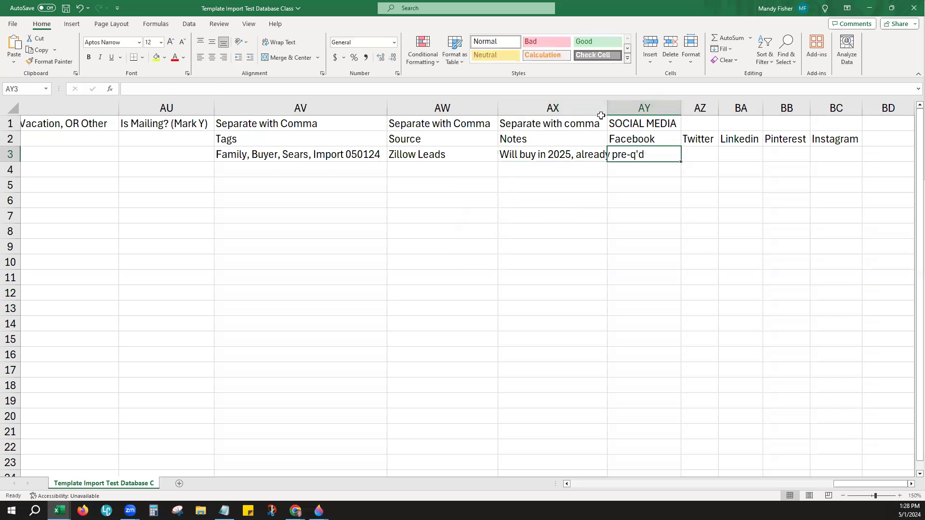
left_click(647, 108)
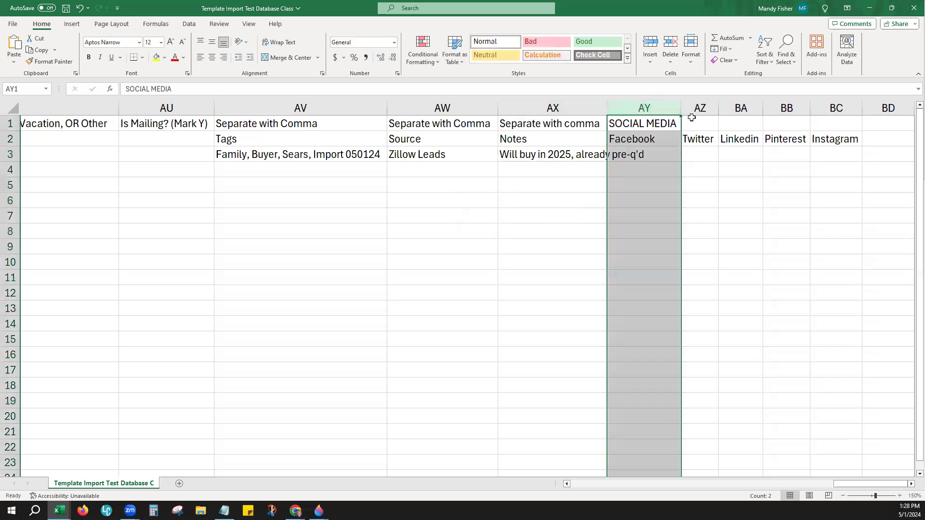
double_click(607, 108)
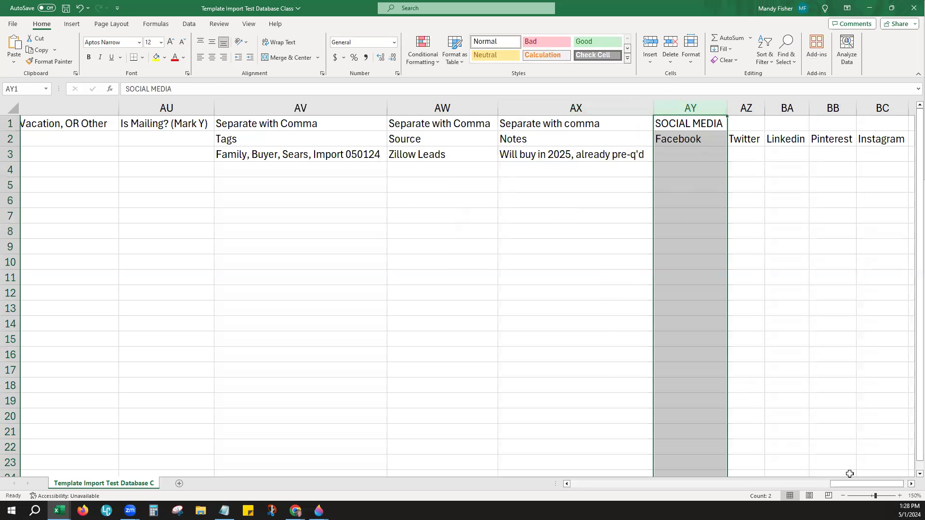
Step: Review the SOCIAL MEDIA columns: Facebook, Twitter, Linkedin, Pinterest and Instagram
left_click_drag(848, 484, 854, 484)
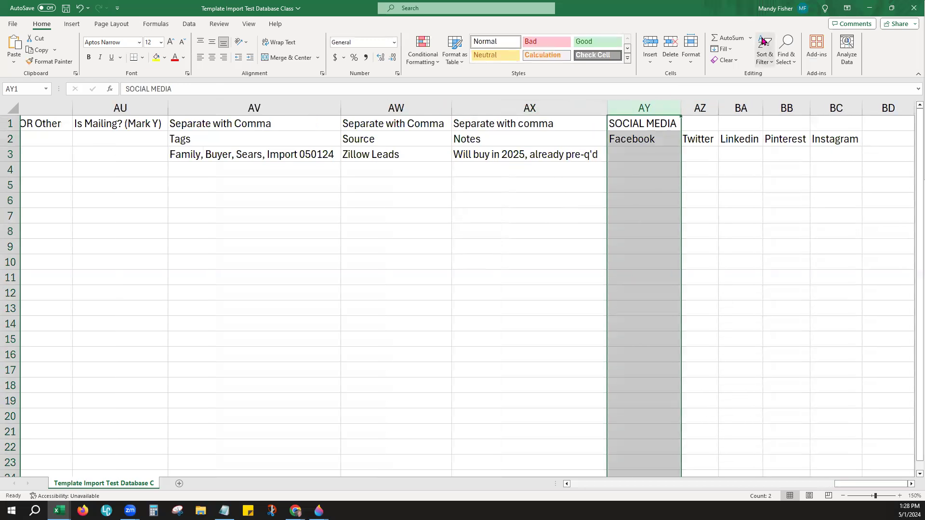
left_click(706, 173)
left_click(701, 108)
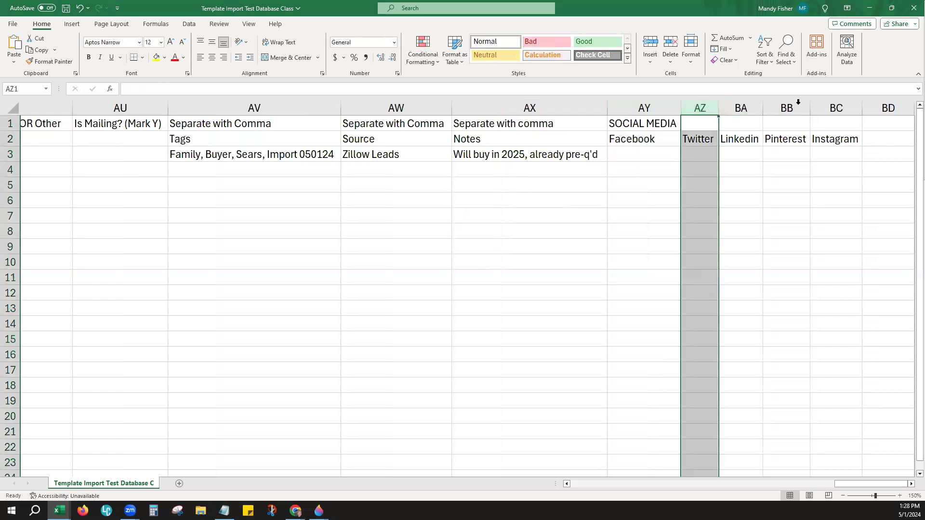
left_click(831, 109)
left_click(787, 107)
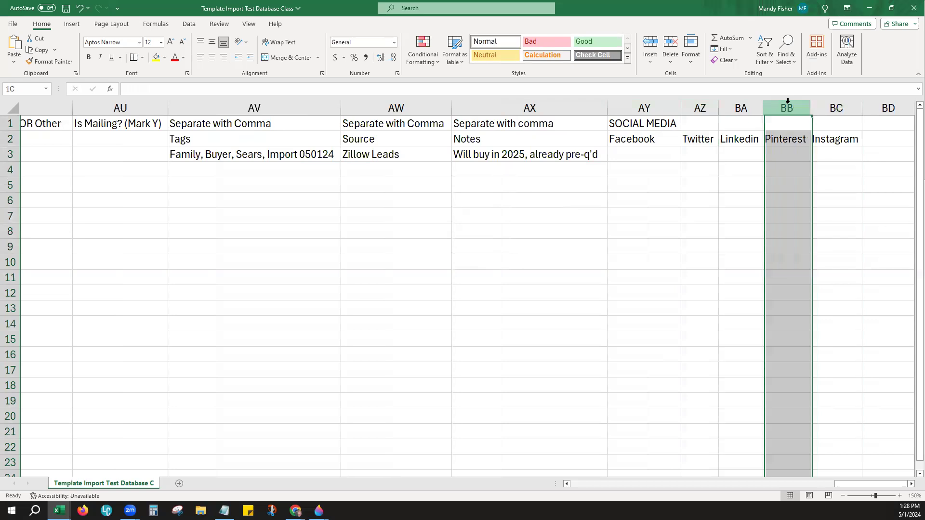
left_click(740, 108)
left_click(699, 109)
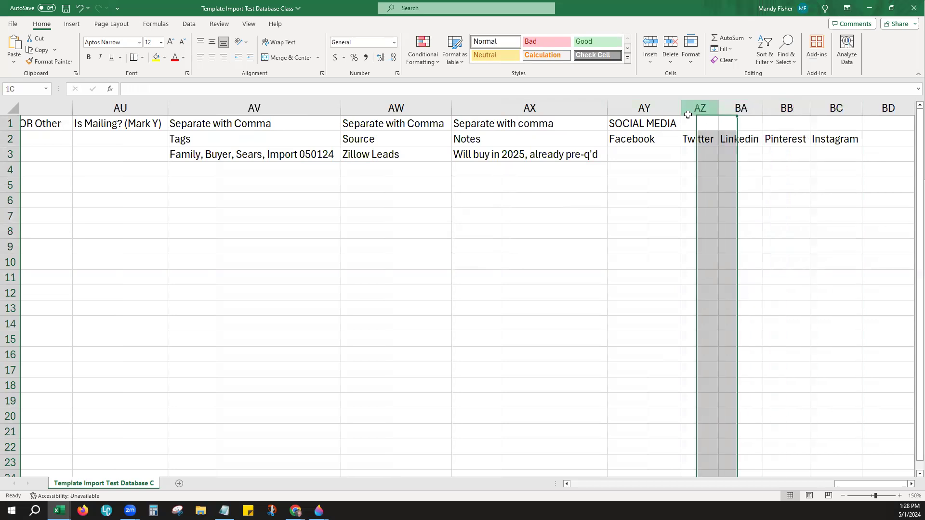
left_click(644, 109)
Step: Leave the contact's Facebook, Twitter, Linkedin, Pinterest and Instagram cells blank
left_click(642, 155)
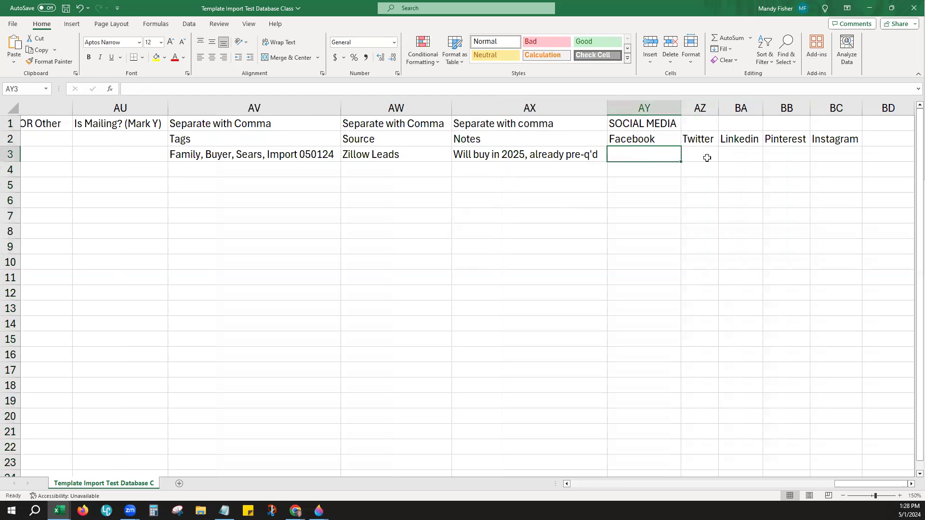
left_click(643, 165)
left_click(699, 155)
left_click(734, 155)
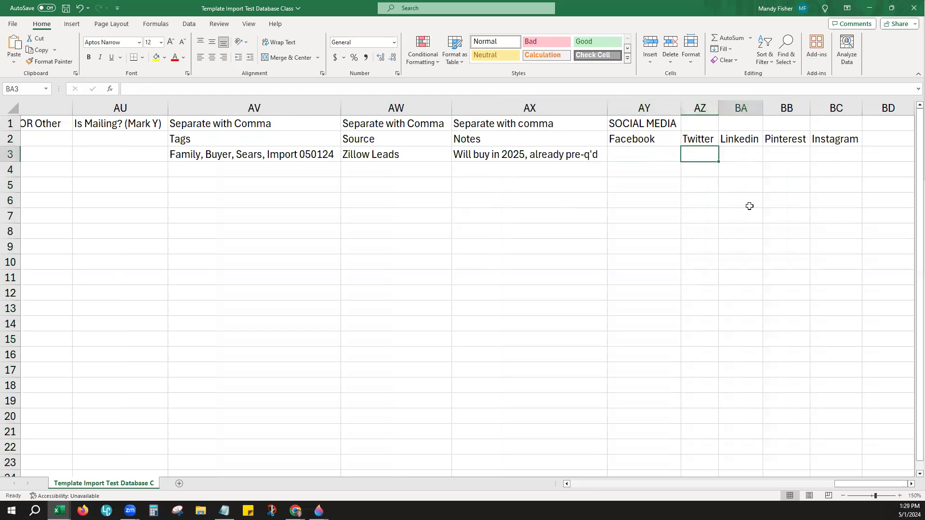
left_click(797, 157)
key("Tab")
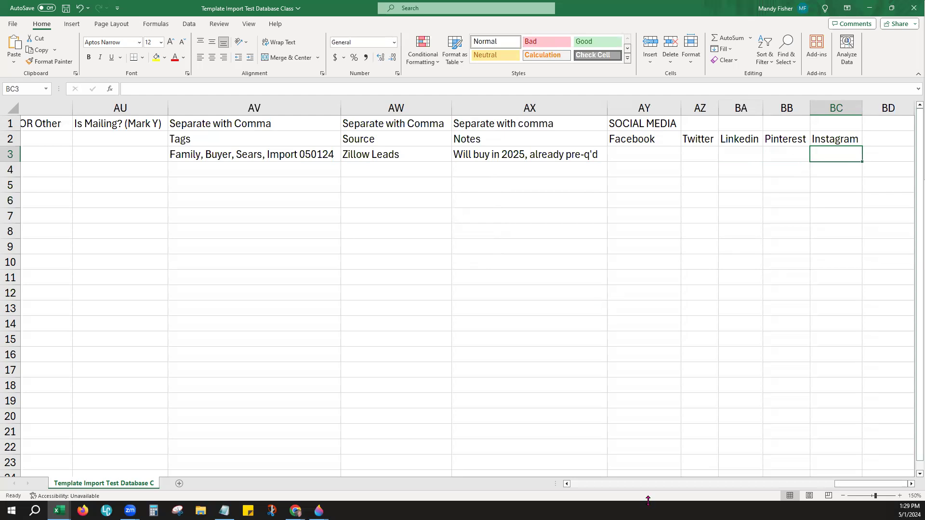
Step: Return to column A of the filled-in template and save the workbook with Ctrl+S
left_click(567, 484)
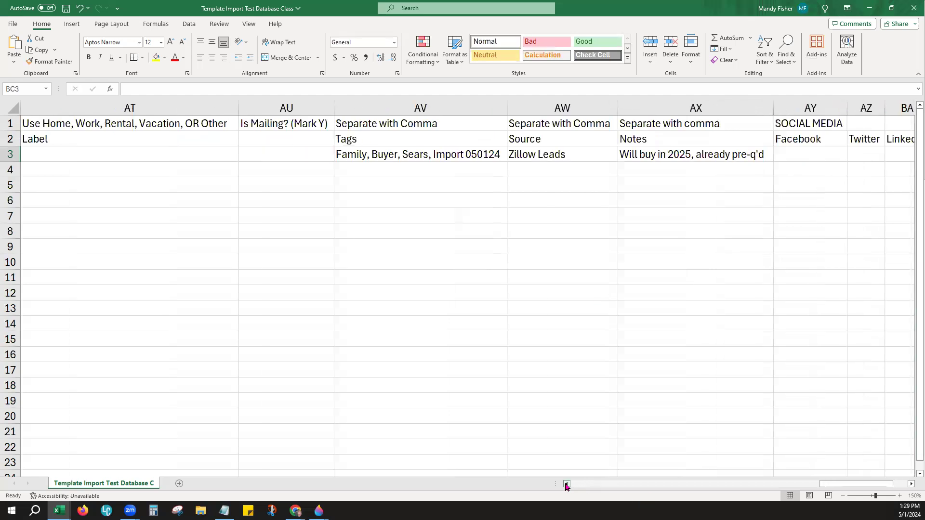
left_click(567, 484)
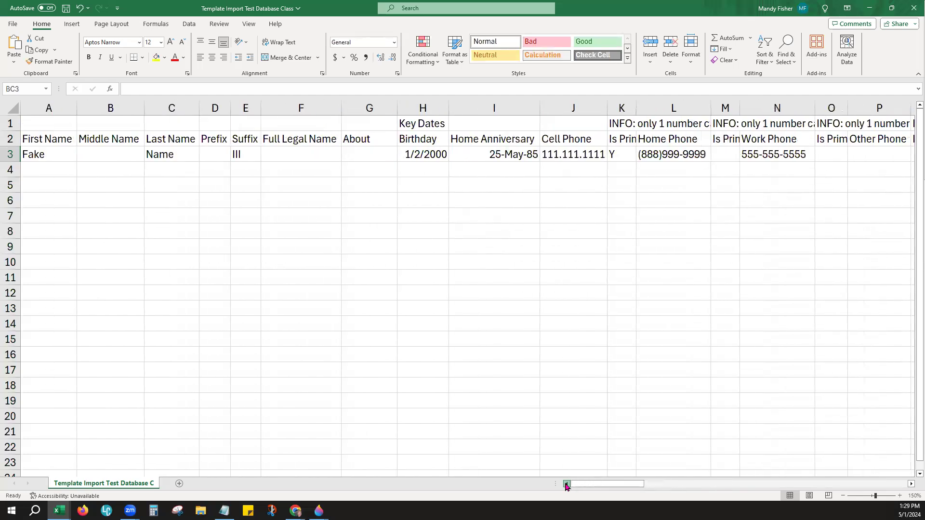
left_click(325, 227)
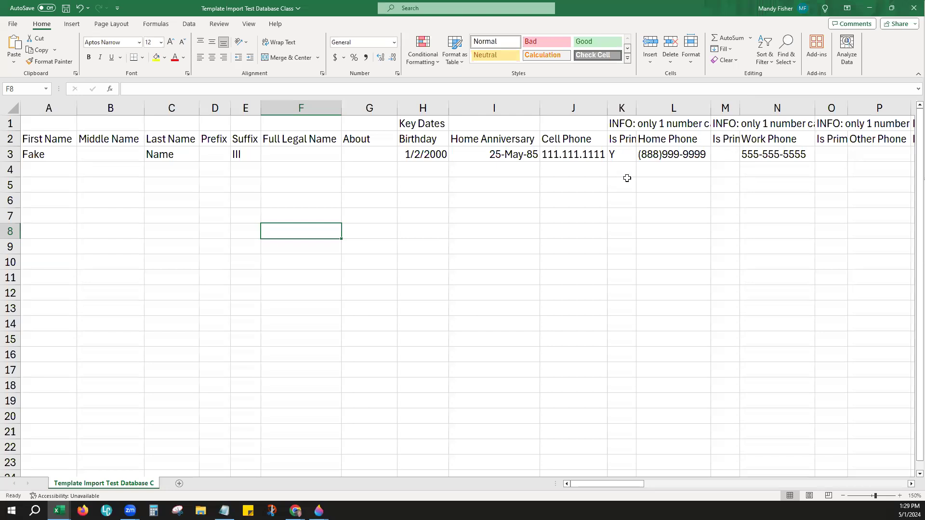
left_click(656, 219)
key("ctrl+s")
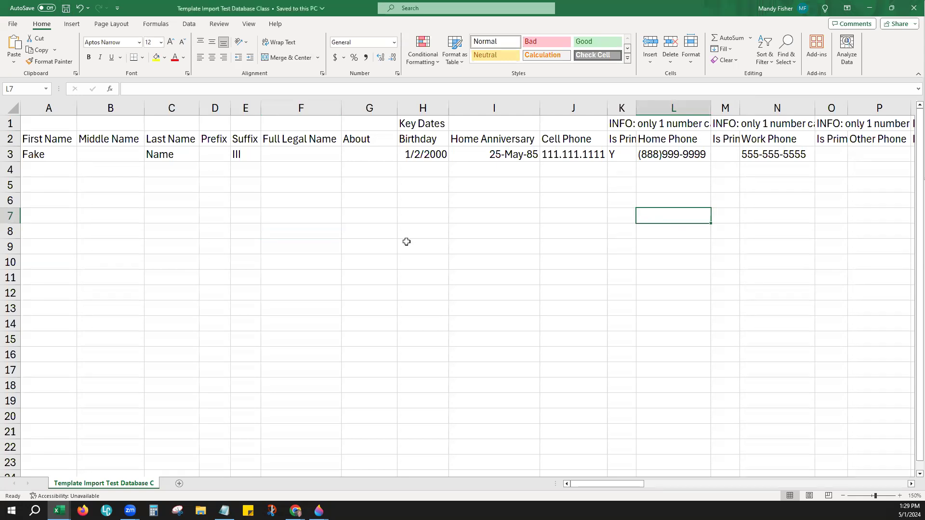
Step: Upload the Desktop file 'Template Import Test Database Class' (.csv) into KW Command's Upload File
left_click(868, 8)
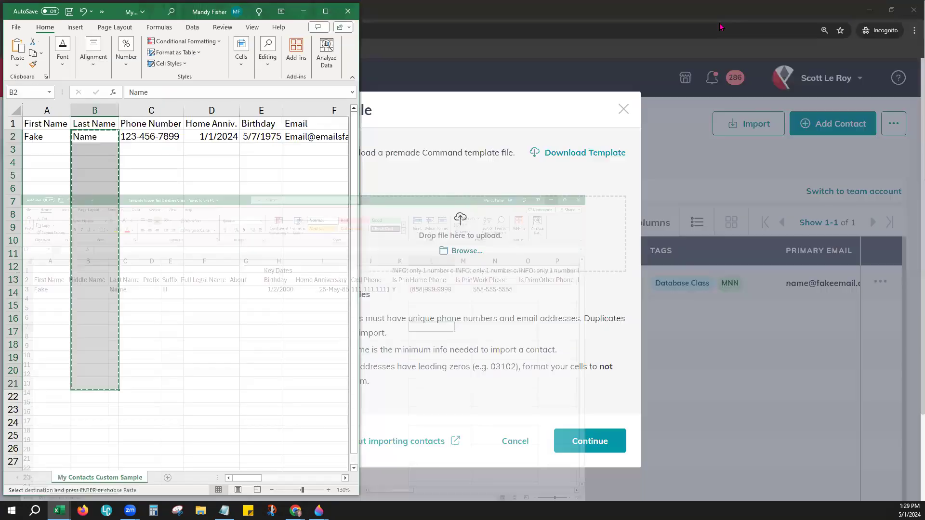
left_click(304, 12)
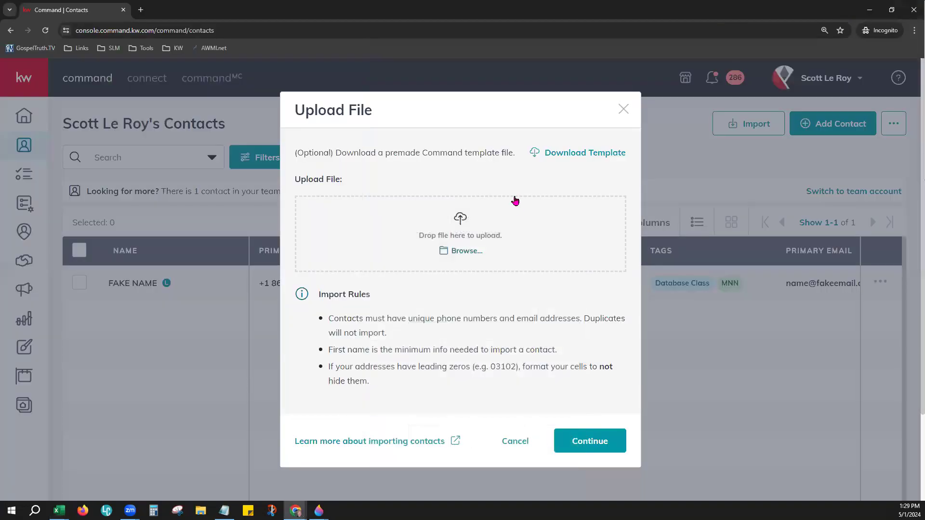
left_click(456, 251)
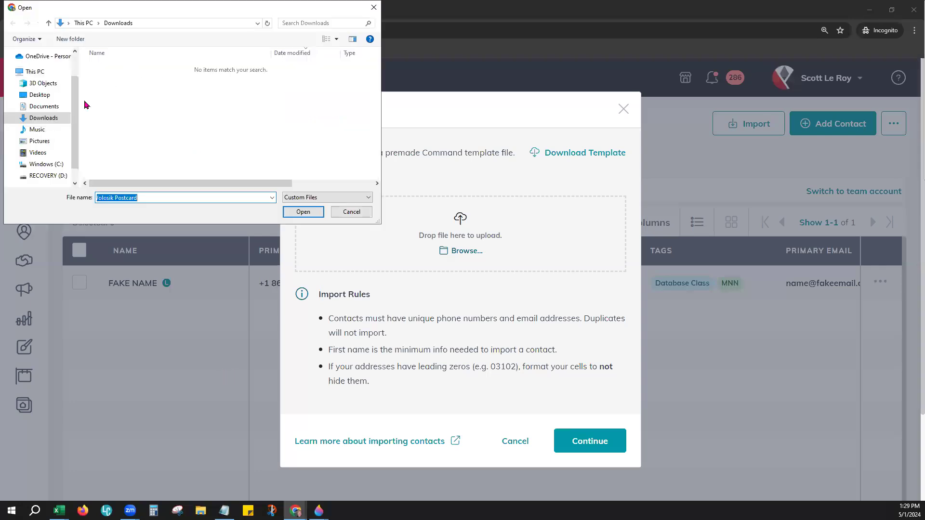
left_click(50, 121)
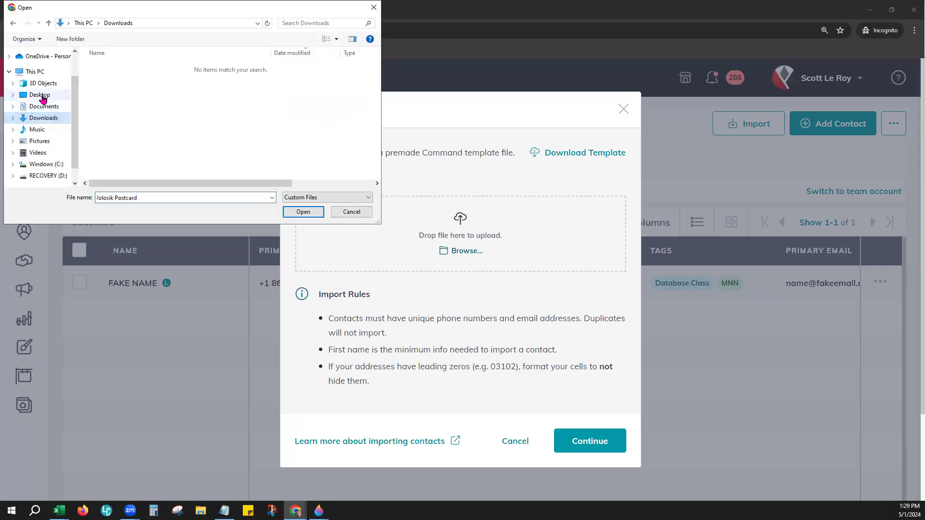
left_click(40, 94)
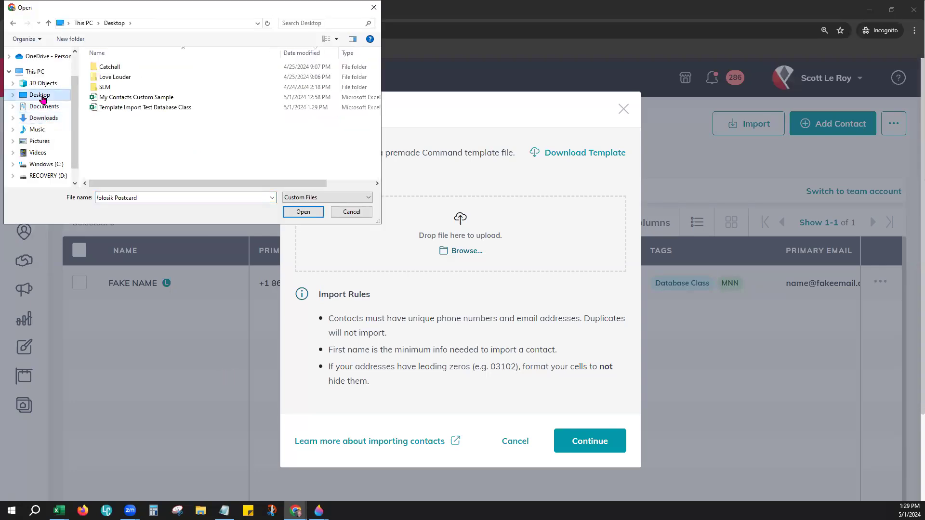
left_click(134, 107)
left_click(303, 212)
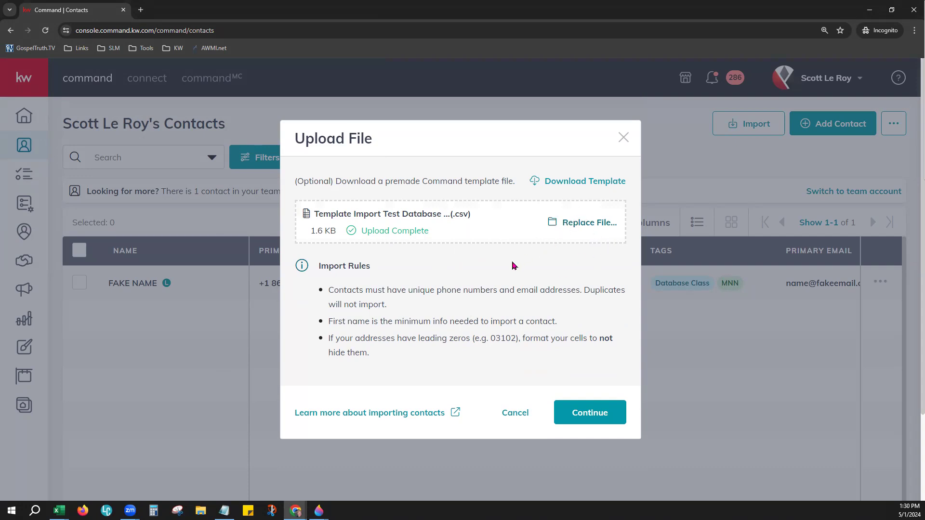
left_click_drag(452, 215, 469, 215)
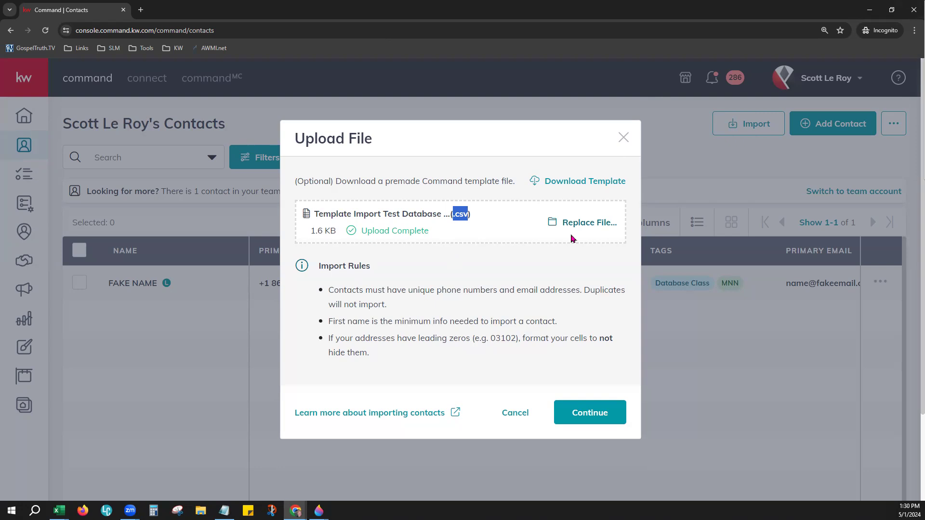
Step: Continue to the import preview of one contact tagged Family, Buyer, Sears and Import 050124
left_click(593, 409)
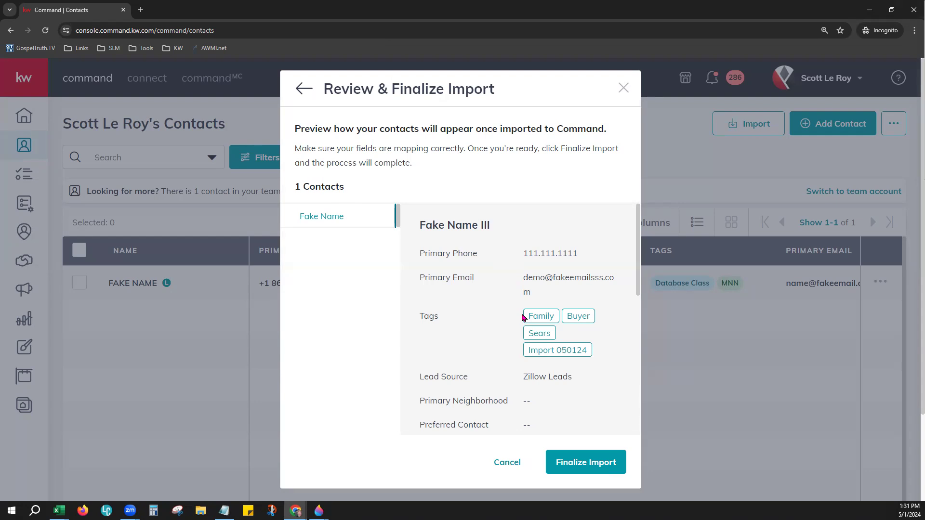
left_click_drag(419, 253, 578, 253)
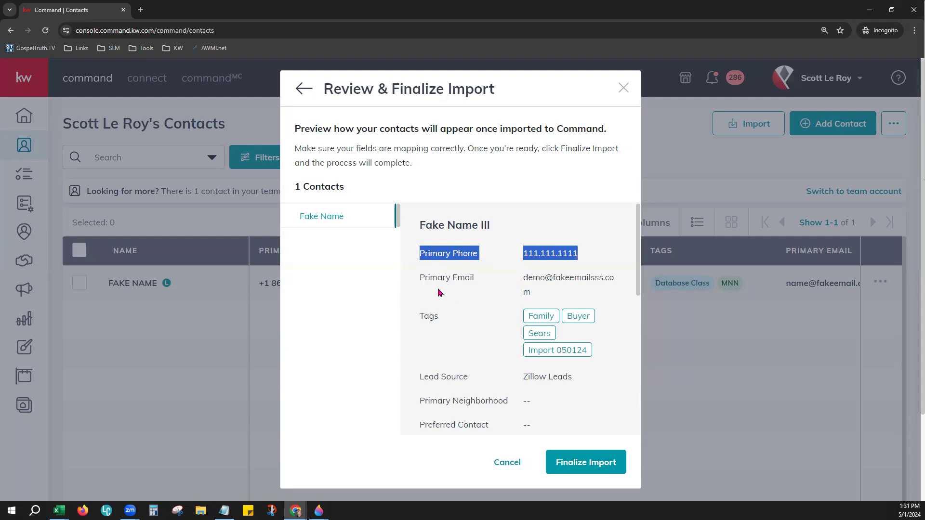
left_click_drag(420, 276, 602, 290)
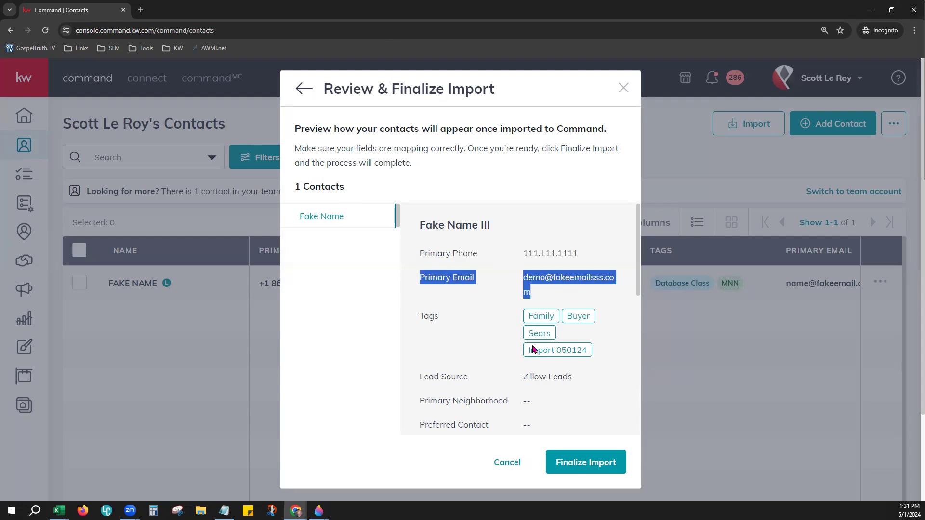
left_click(489, 359)
left_click_drag(417, 319, 597, 360)
left_click(585, 392)
scroll(585, 392, "down", 3)
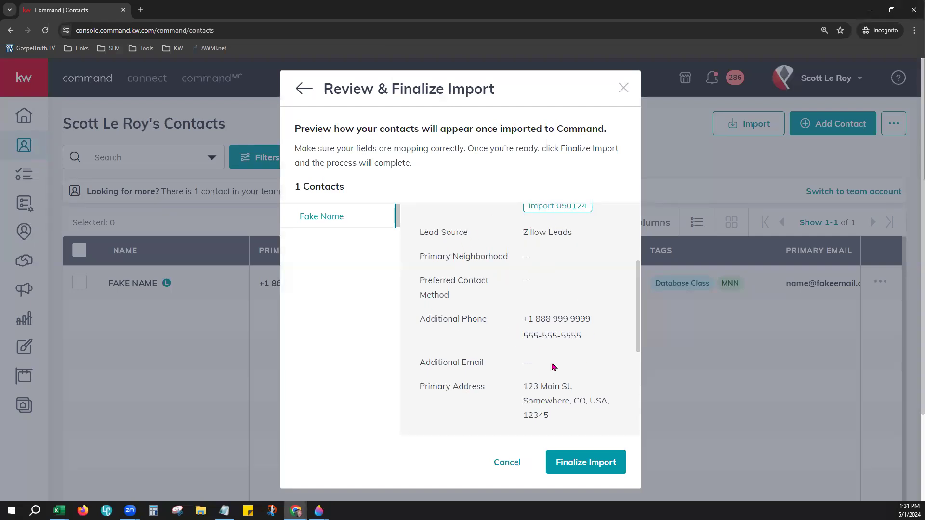
scroll(553, 366, "down", 2)
scroll(550, 349, "down", 3)
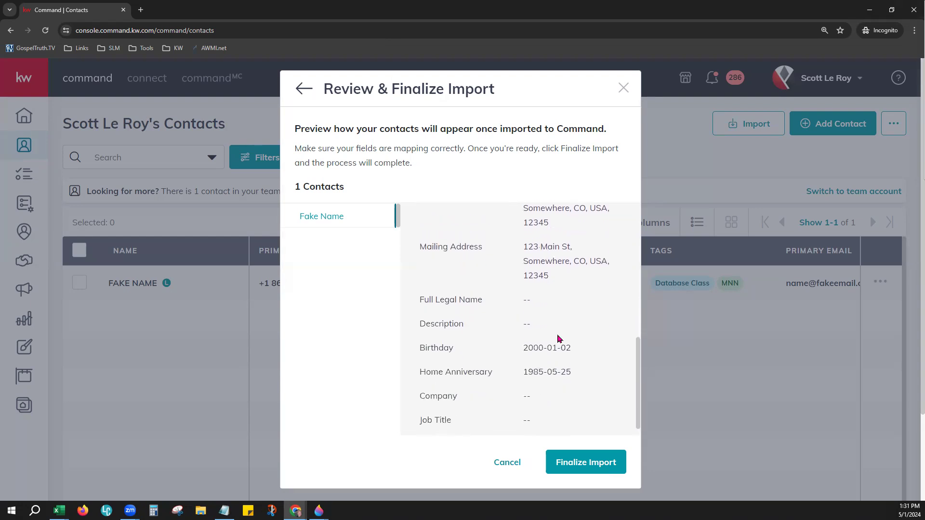
scroll(553, 346, "down", 1)
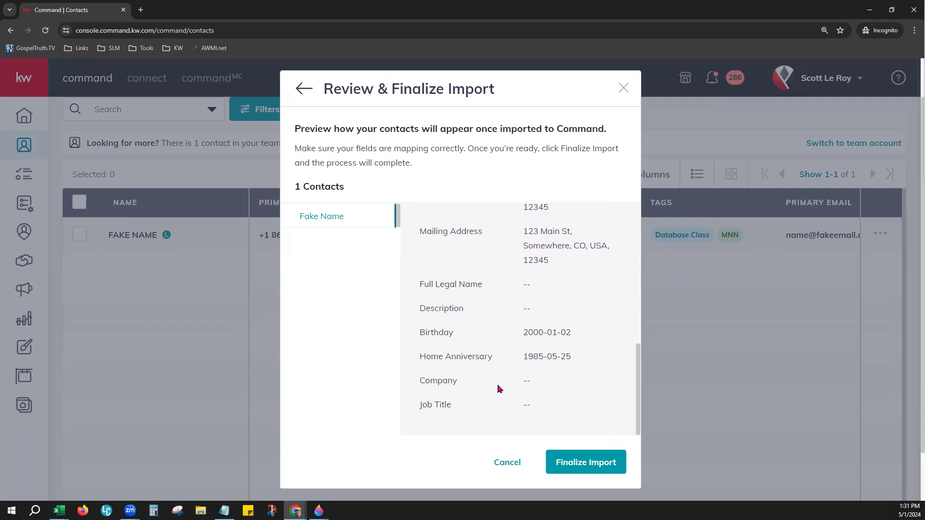
Step: Finalize the Template Import Test Database Class.csv import, then return to a reloaded contacts list
left_click(586, 461)
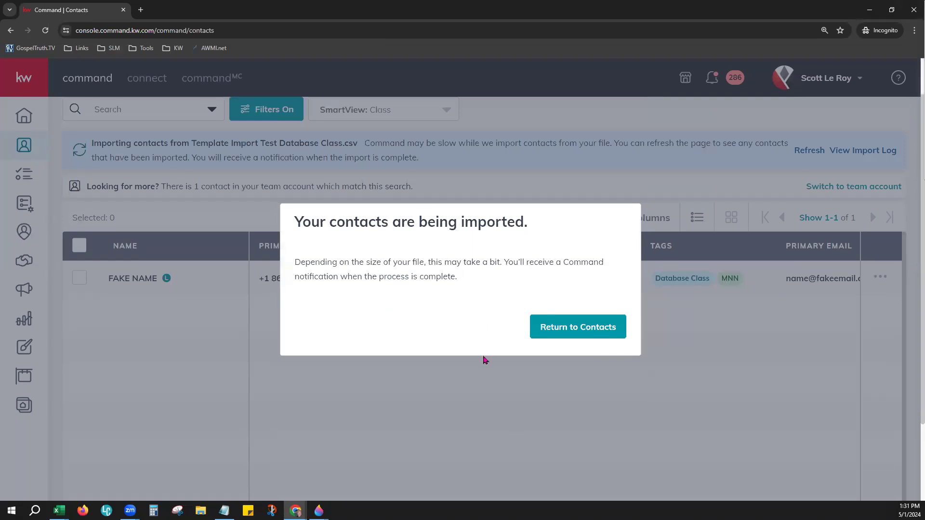
left_click(562, 328)
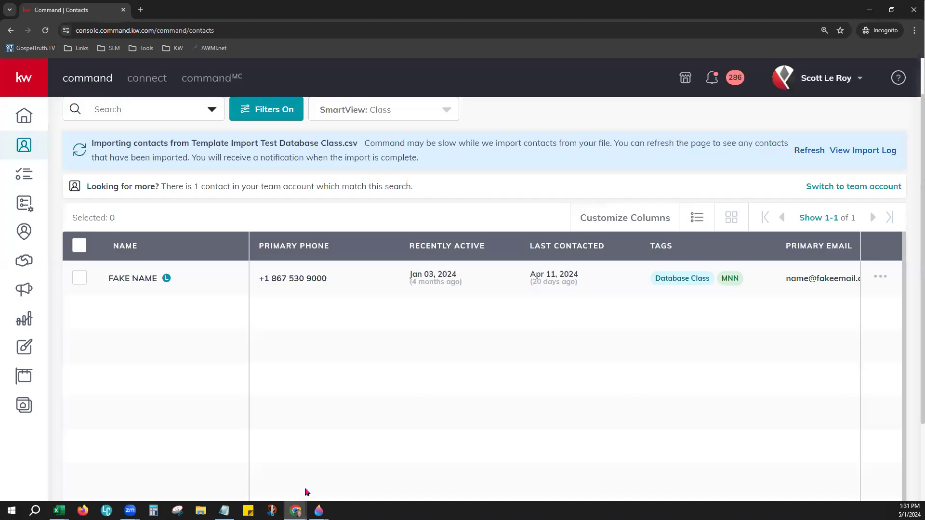
scroll(313, 380, "up", 1)
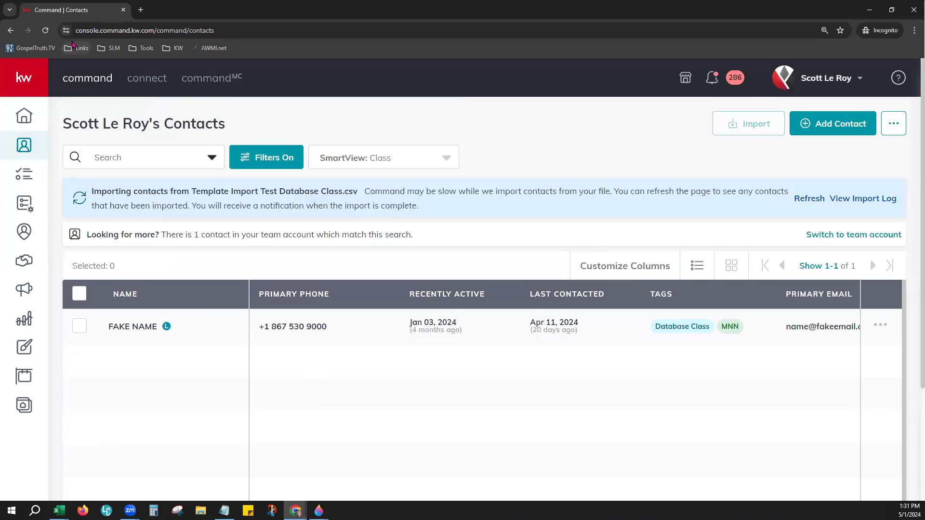
left_click(45, 31)
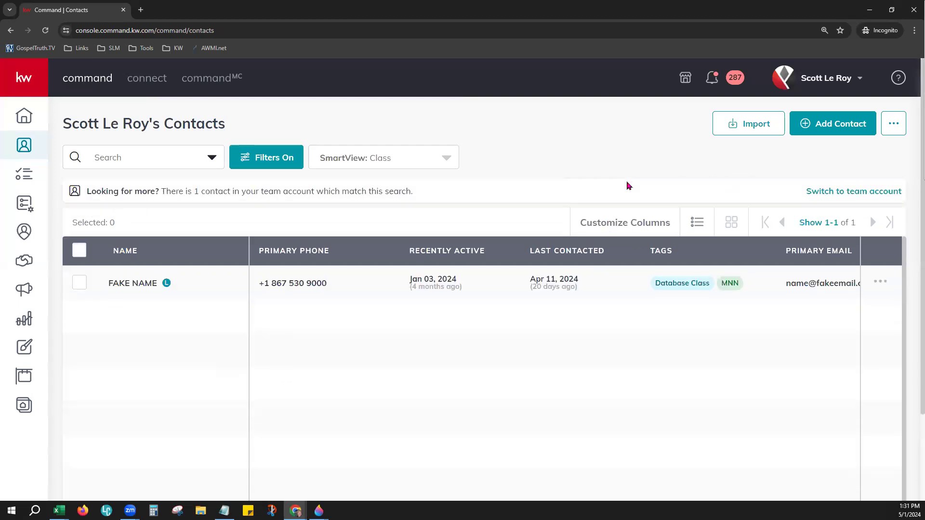
Step: Download the log from the failed Contact Import notification and save it to Downloads
left_click(712, 78)
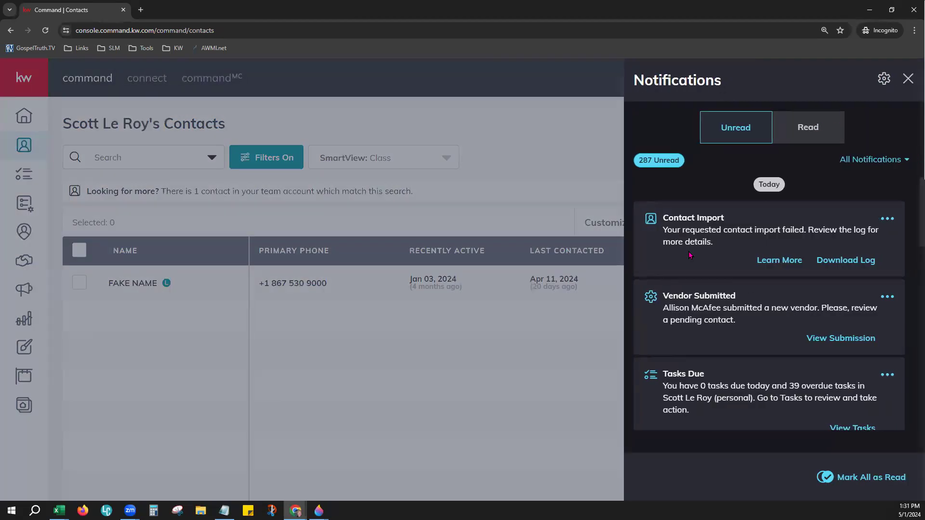
left_click_drag(663, 212, 725, 218)
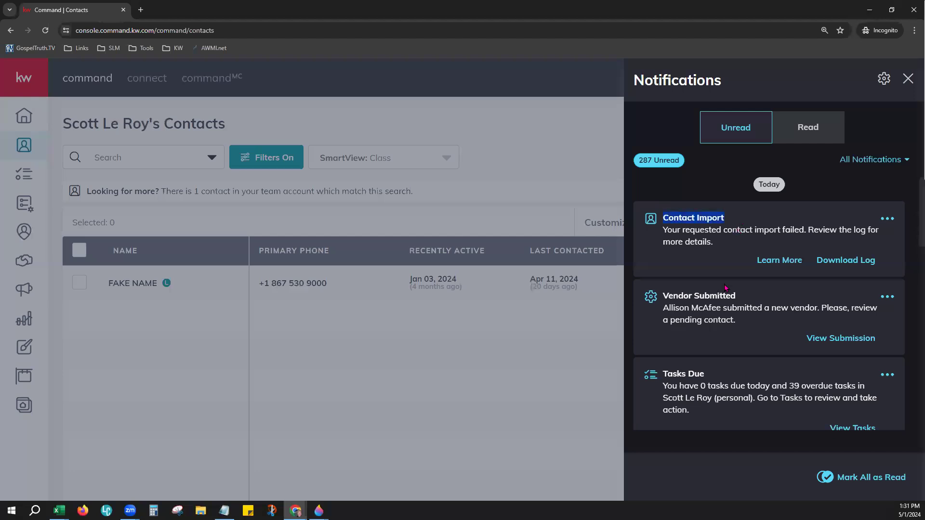
left_click_drag(670, 230, 877, 232)
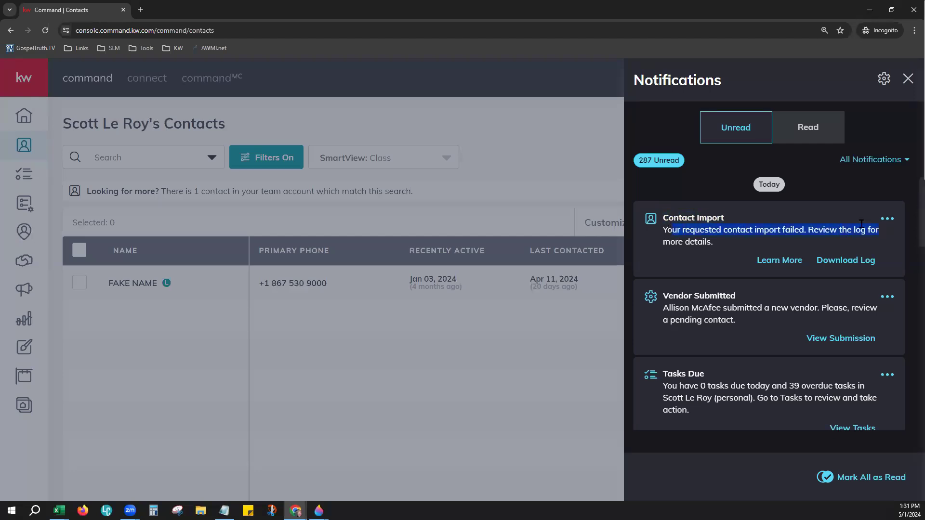
left_click(707, 240)
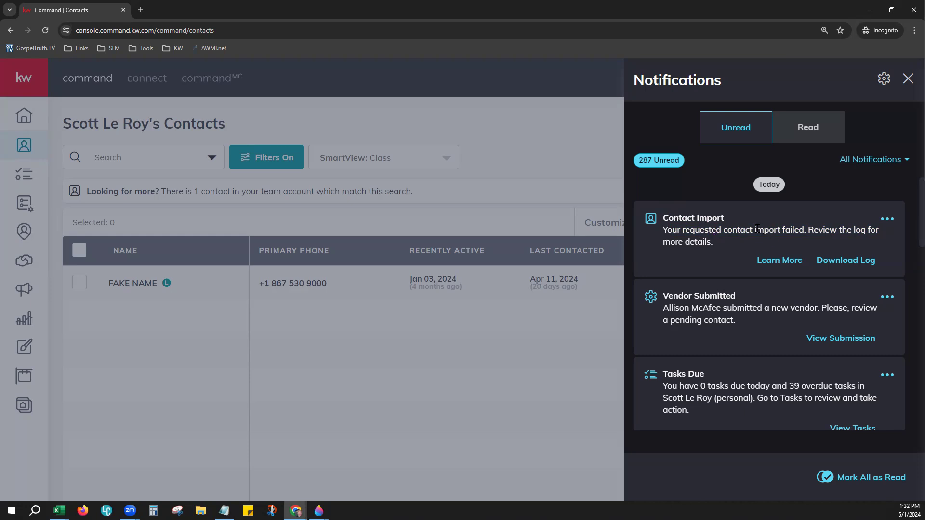
left_click_drag(755, 230, 809, 230)
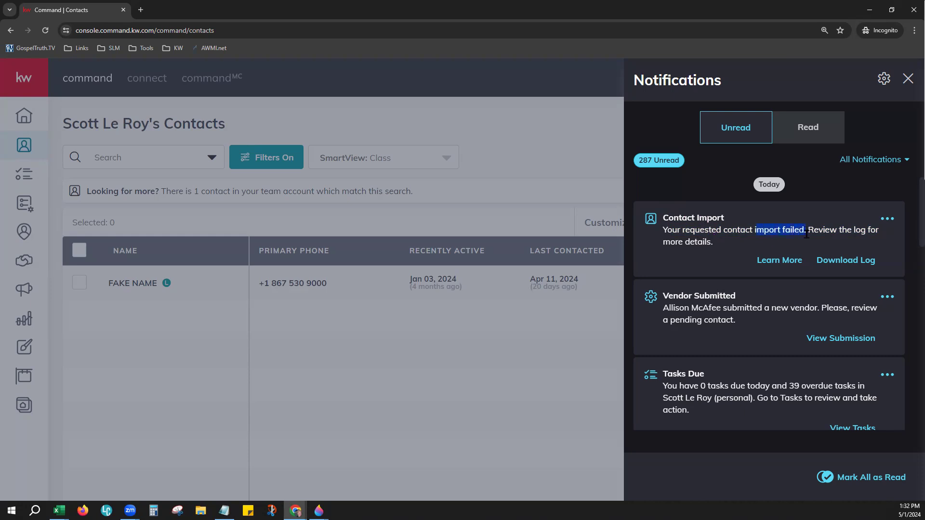
left_click(846, 262)
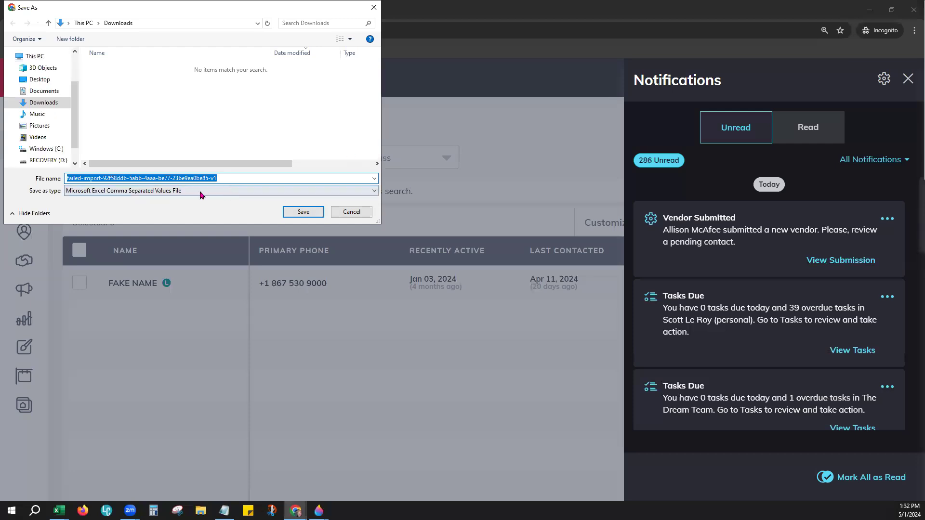
left_click(303, 212)
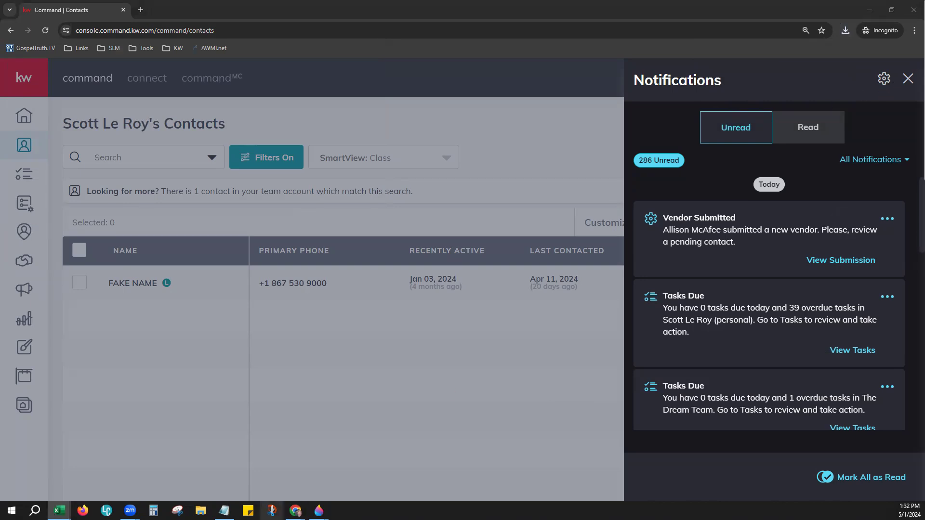
Step: Open the failed-import CSV in Excel, maximized and zoomed in to 130%
left_click(59, 511)
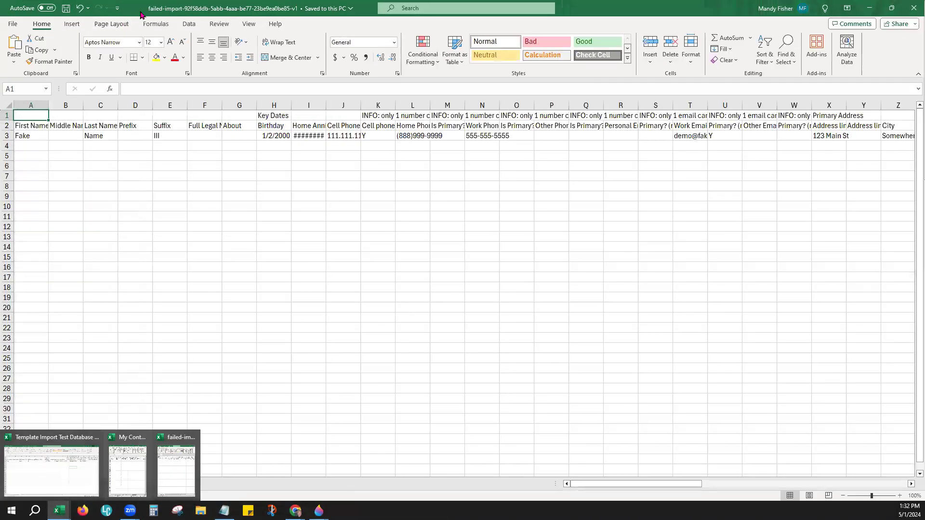
double_click(144, 13)
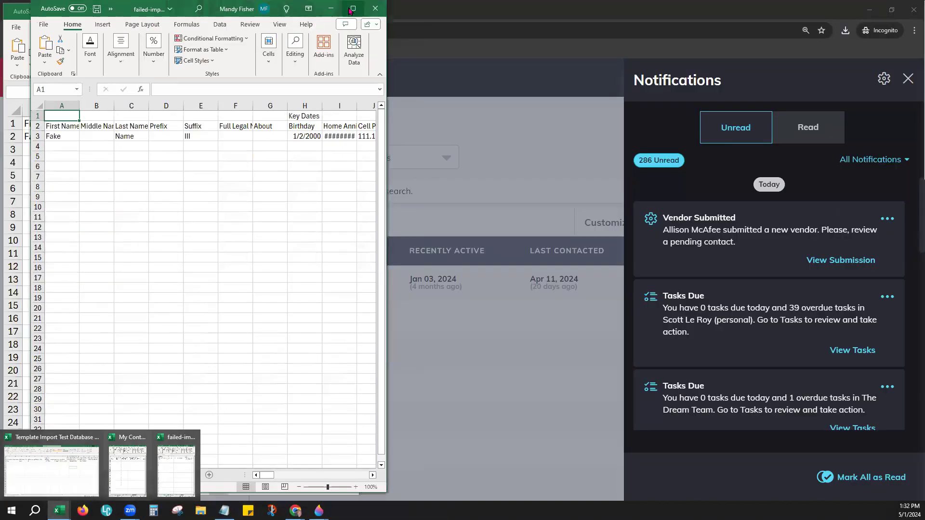
left_click(352, 9)
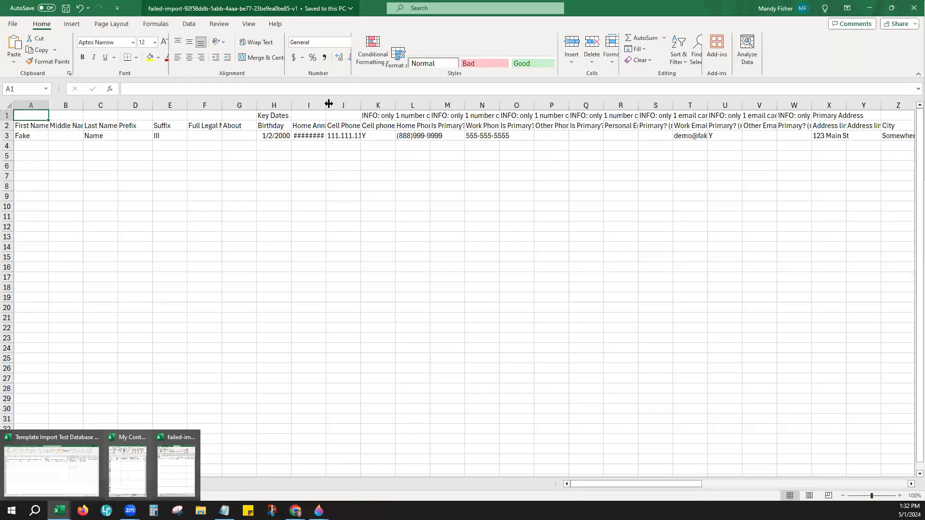
left_click(587, 238)
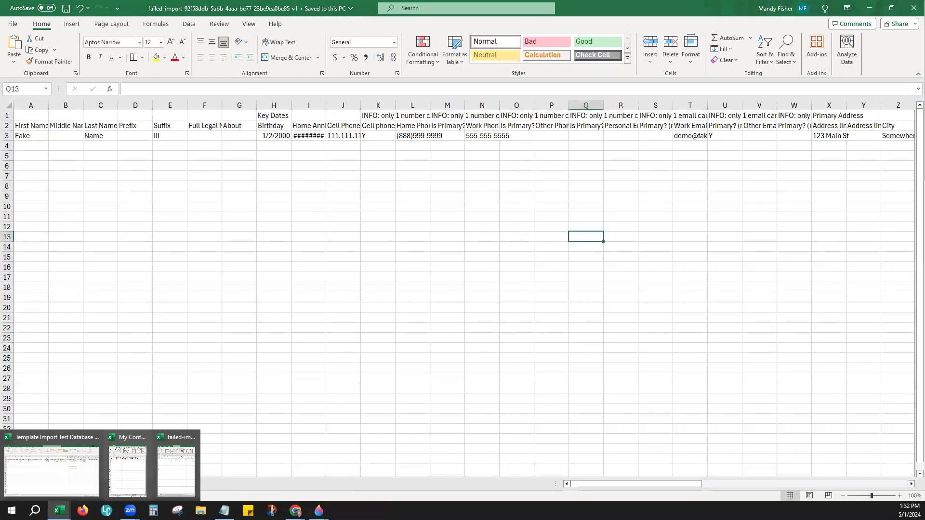
left_click(900, 496)
left_click(900, 496)
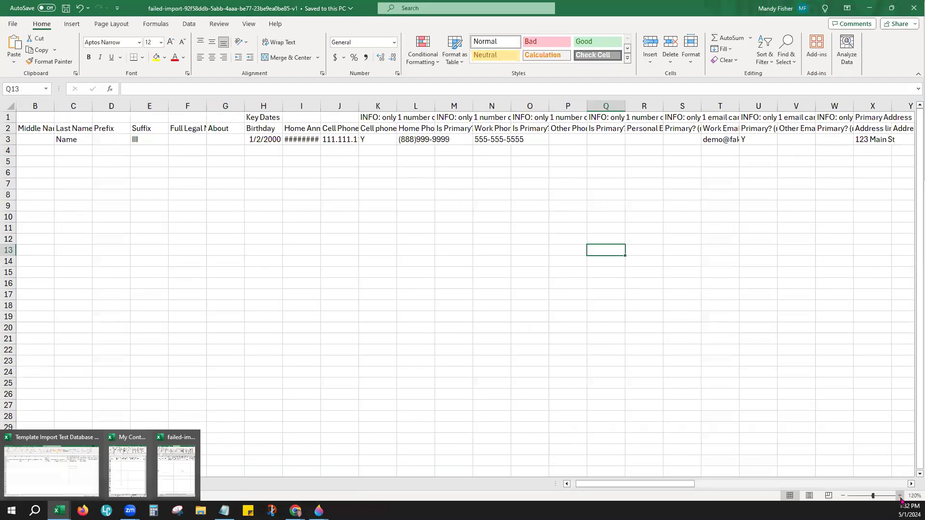
left_click(899, 496)
left_click(276, 222)
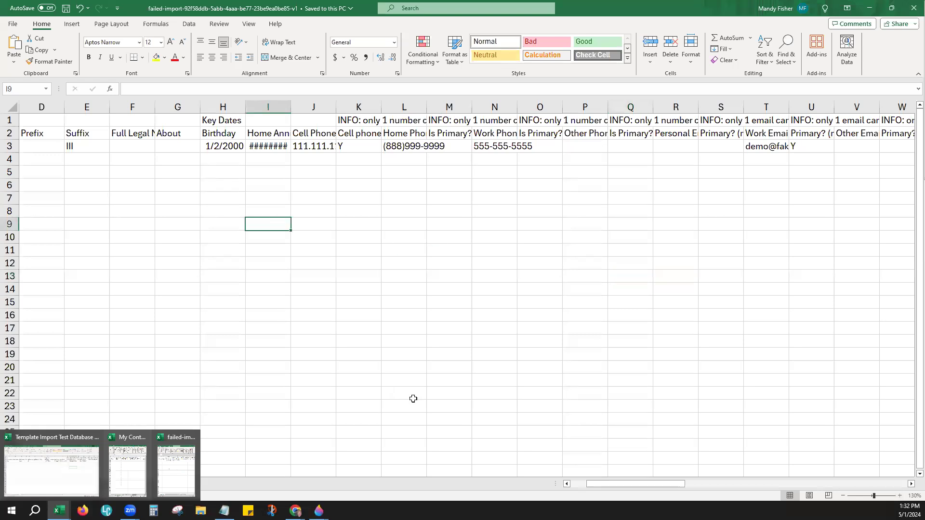
Step: AutoFit column BG so the validation errors in BG3 and BG4 show in full
left_click_drag(603, 484, 843, 495)
left_click(730, 365)
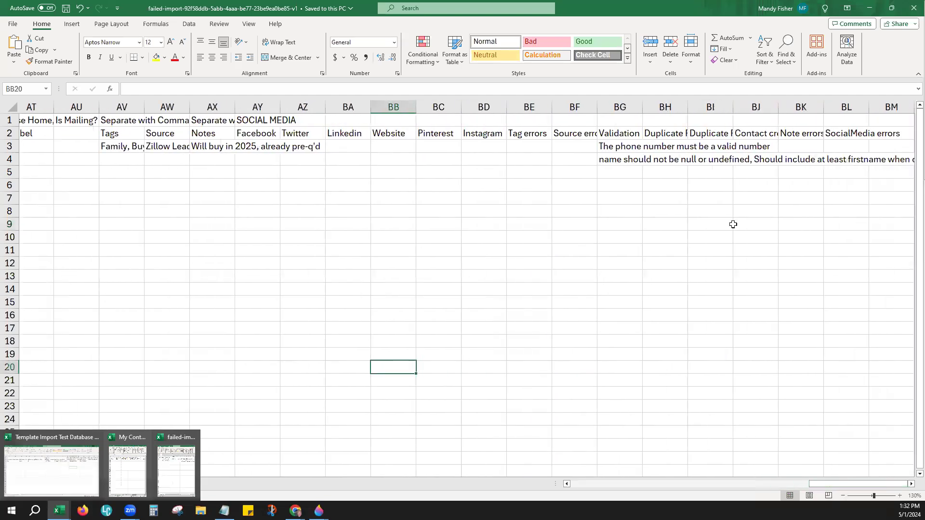
left_click(732, 224)
double_click(644, 109)
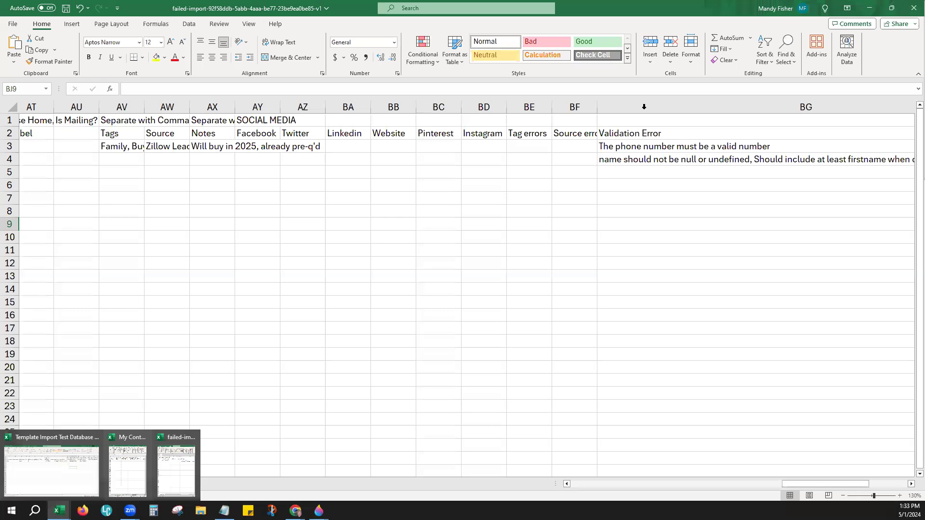
left_click(624, 148)
left_click(631, 159)
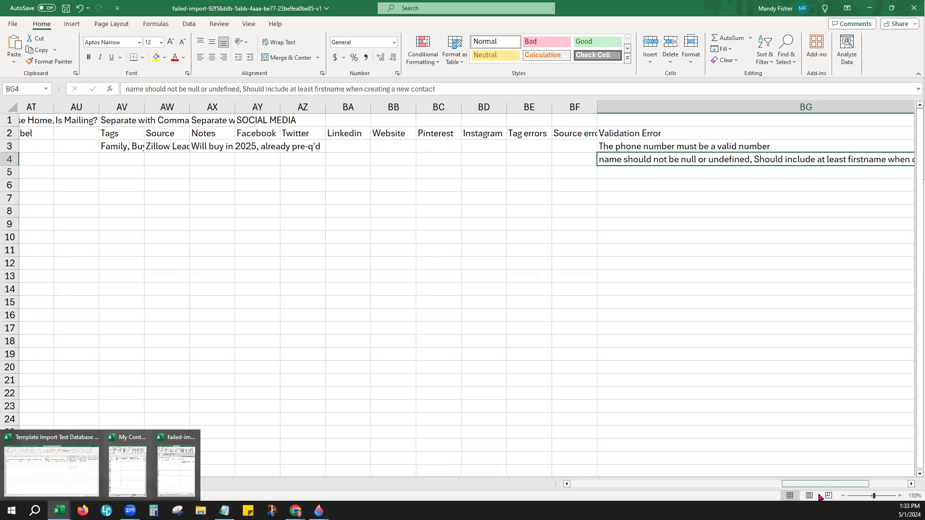
Step: Review the invalid phone-number error in BG3 and the missing first-name error in BG4
left_click_drag(822, 488, 851, 491)
left_click(621, 172)
left_click(621, 162)
left_click(616, 148)
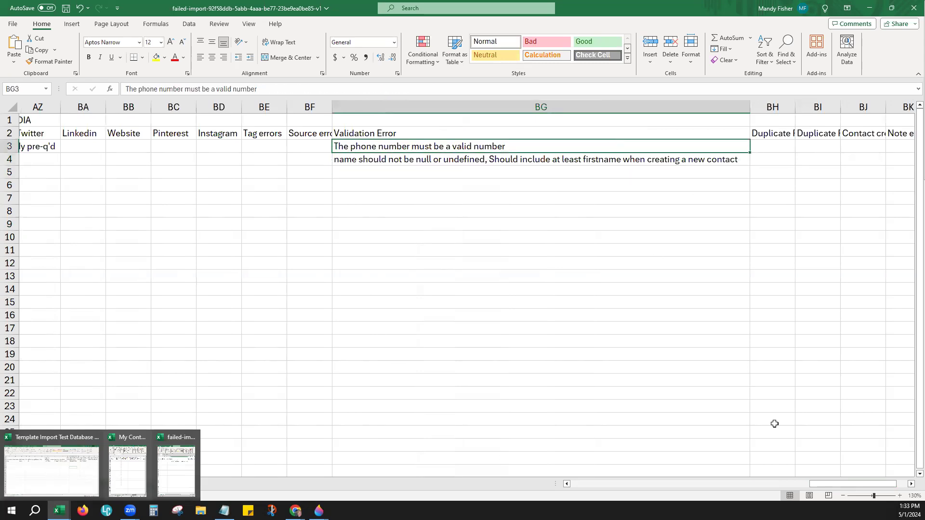
mouse_move(817, 491)
left_mouse_down()
mouse_move(846, 487)
mouse_move(812, 488)
left_mouse_up()
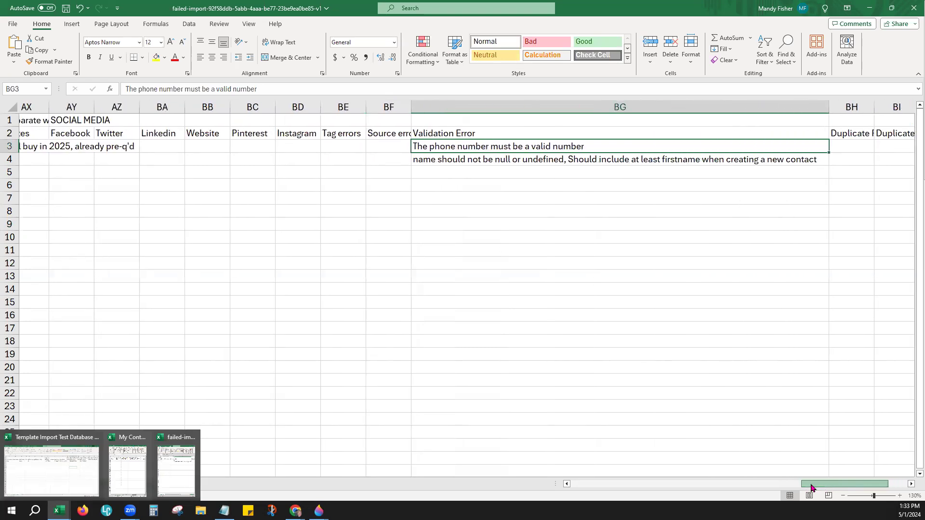
left_click(441, 162)
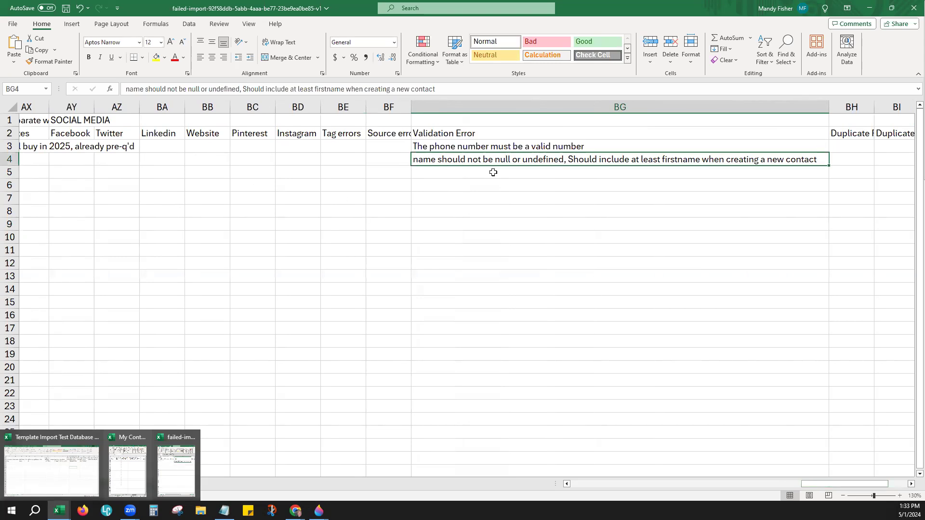
left_click(447, 147)
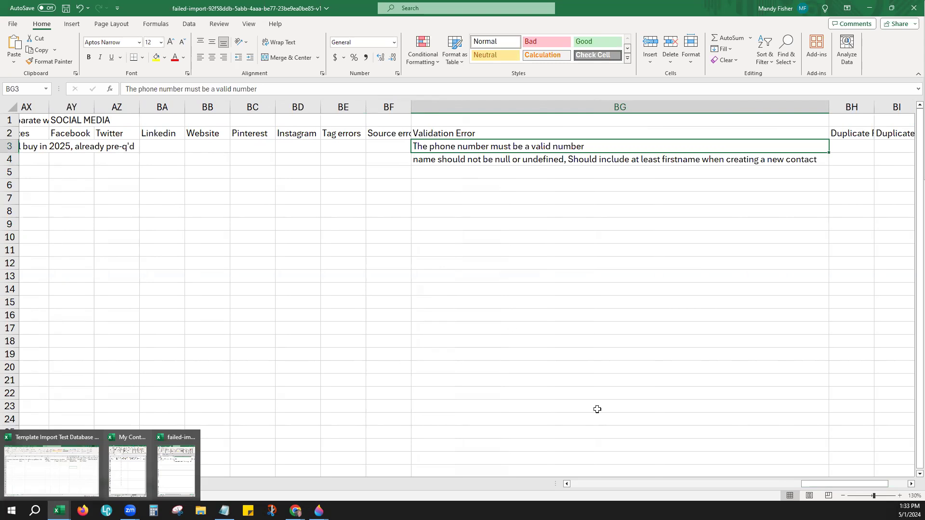
left_click(582, 487)
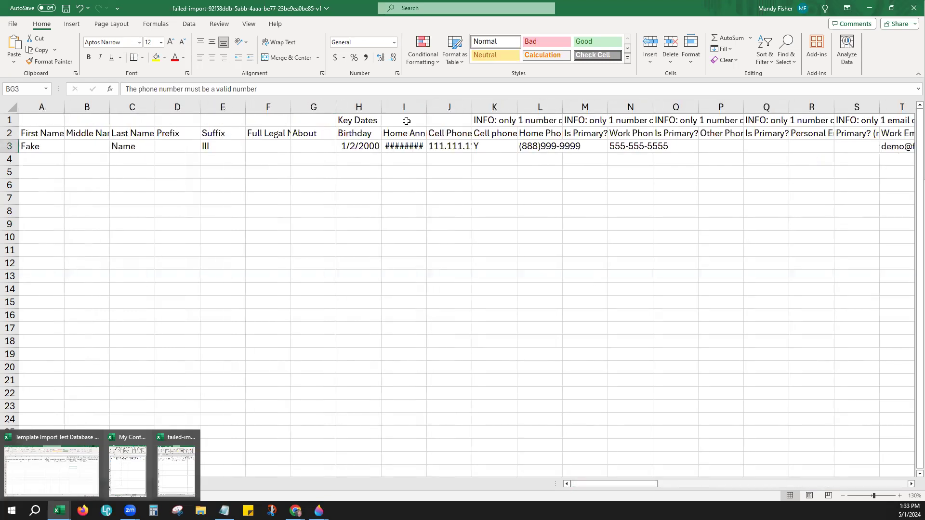
Step: AutoFit columns J, L and N to show the cell, home and work phone numbers
double_click(472, 107)
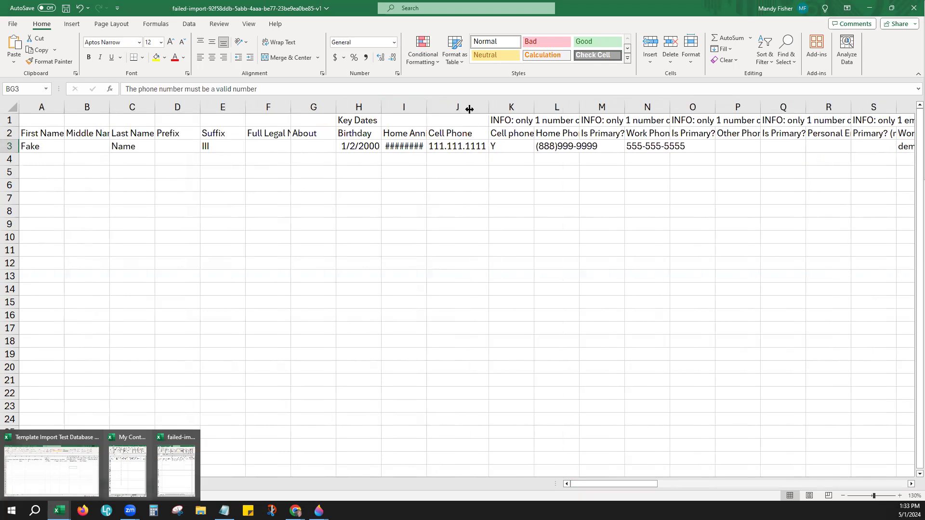
double_click(579, 107)
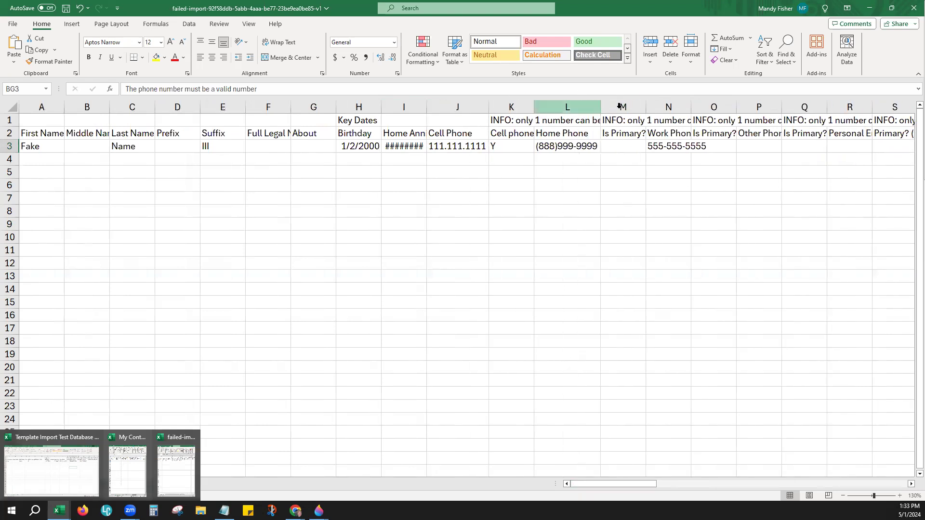
double_click(694, 107)
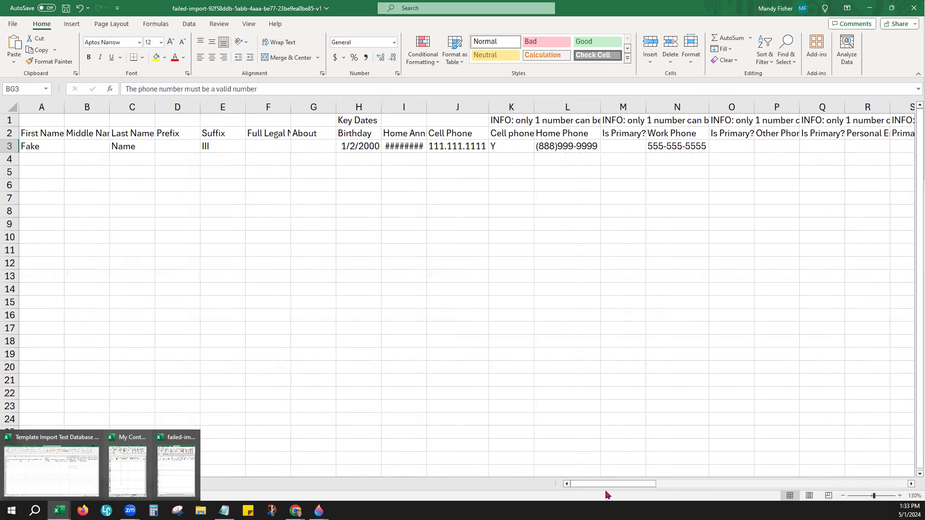
Step: Check the BG4 name error against the row-4 cells E4 through N4
left_click_drag(609, 490, 837, 490)
left_click(464, 161)
left_click_drag(433, 160, 20, 159)
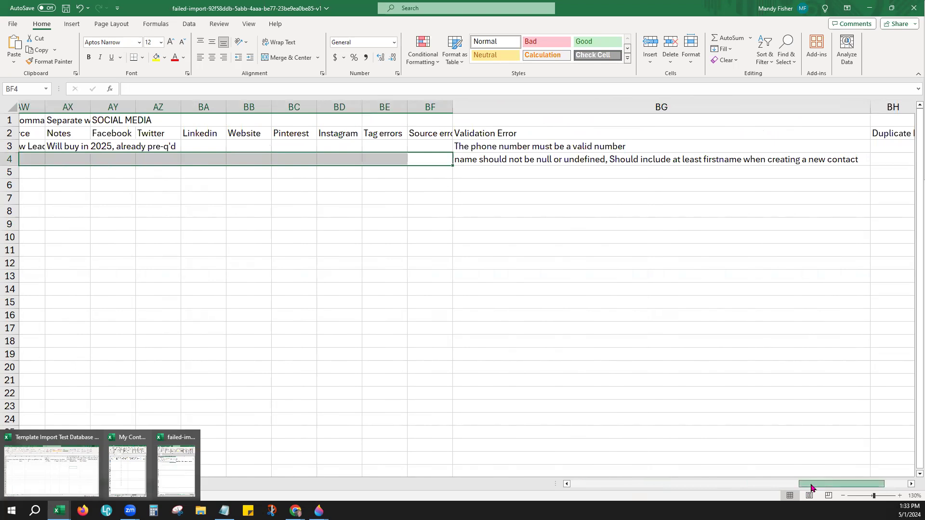
left_click_drag(811, 488, 567, 485)
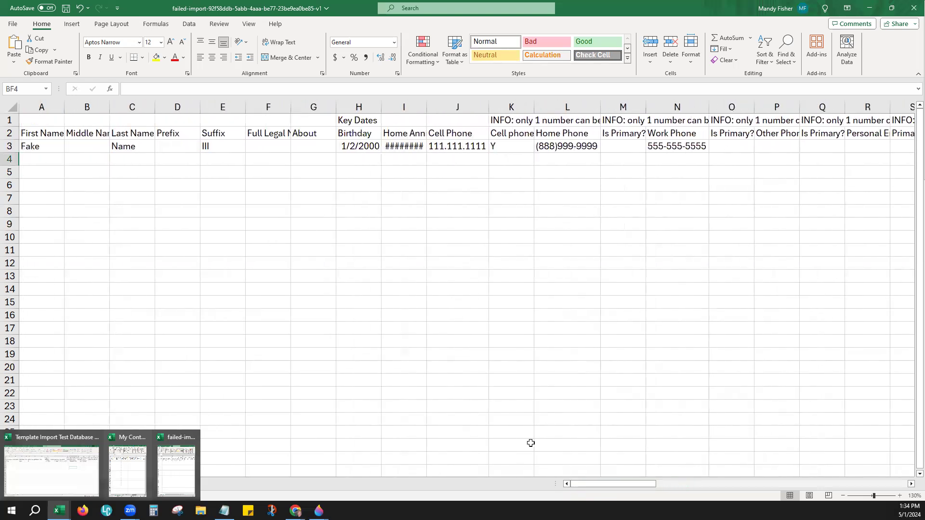
left_click(234, 160)
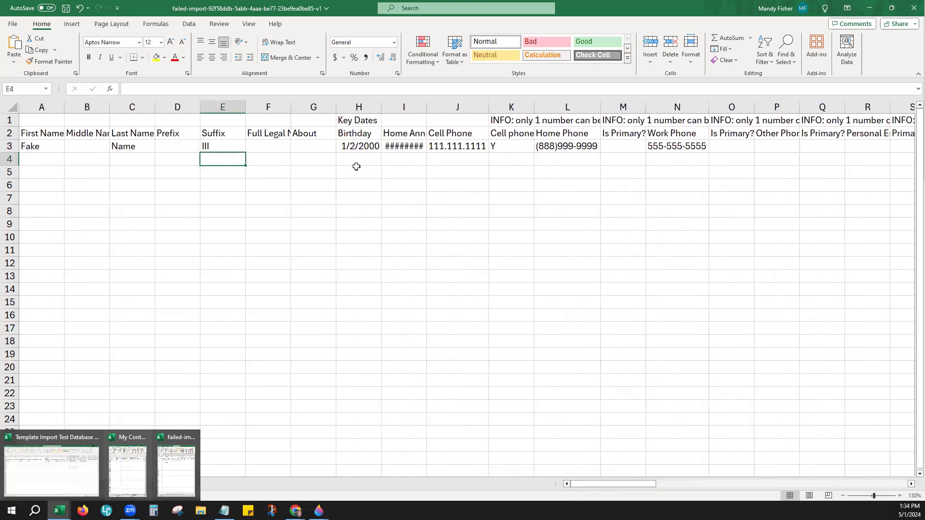
left_click(378, 162)
left_click(448, 162)
left_click(535, 158)
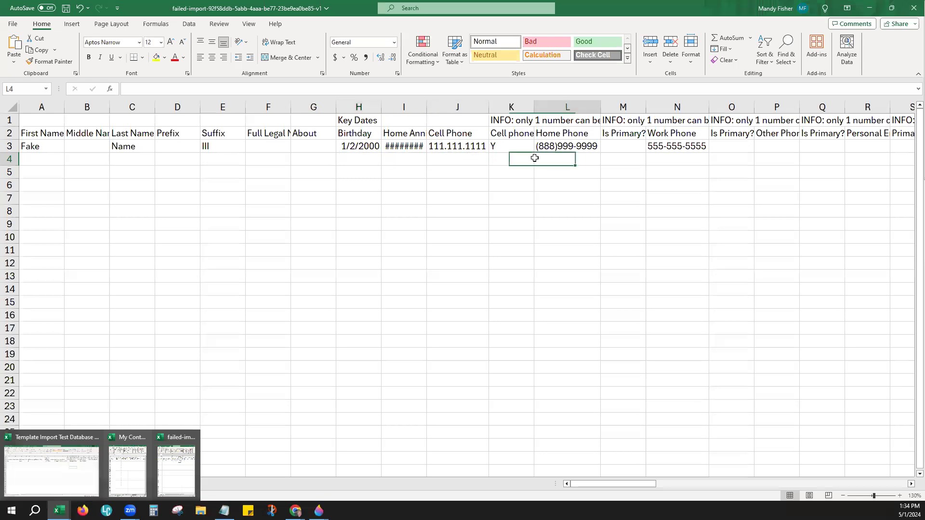
left_click(648, 159)
left_click(495, 163)
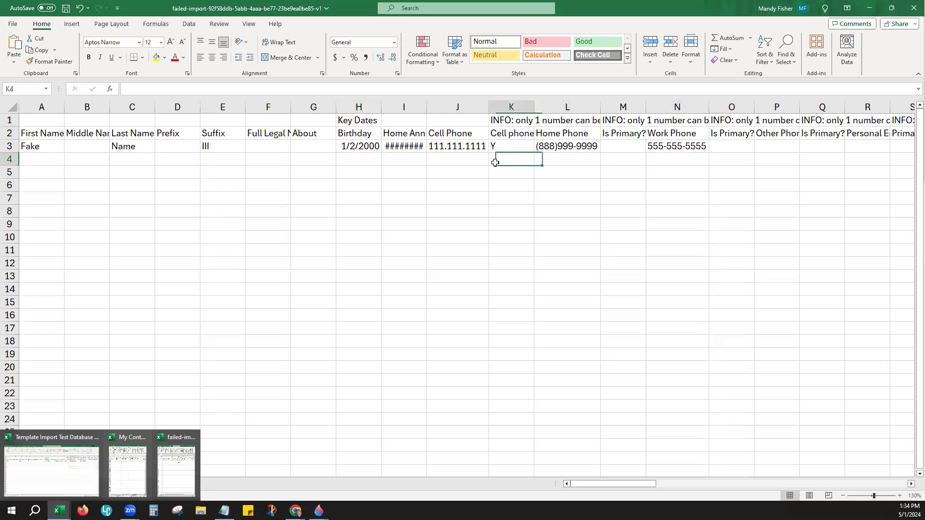
left_click_drag(645, 489, 884, 493)
Step: Review the BG4 error and columns BE–BJ, then close the failed-import workbook without saving
left_click(503, 159)
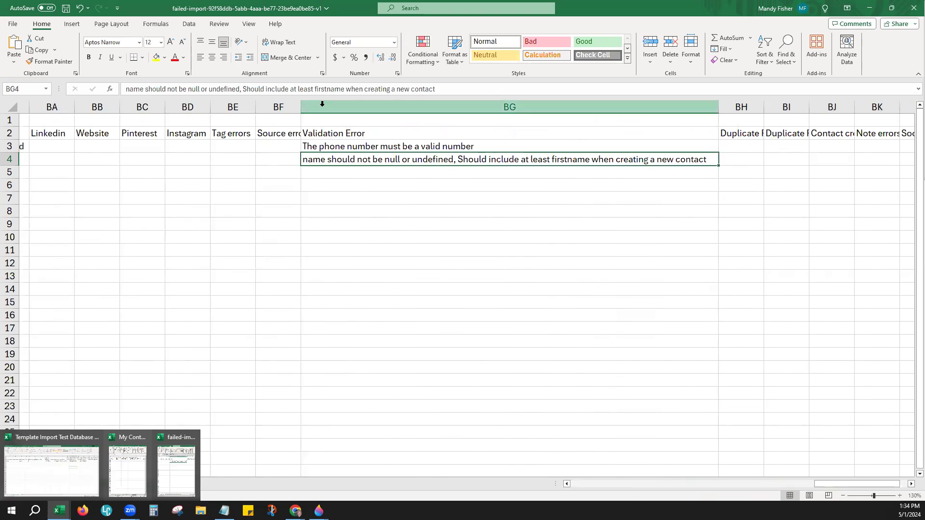
mouse_move(236, 103)
left_mouse_down()
mouse_move(506, 103)
mouse_move(857, 127)
mouse_move(903, 121)
left_mouse_up()
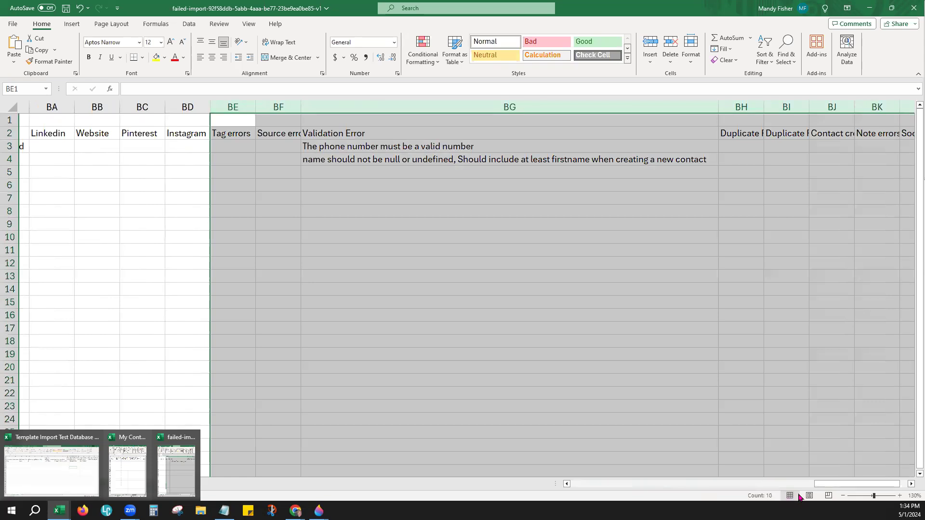
left_click_drag(835, 484, 845, 484)
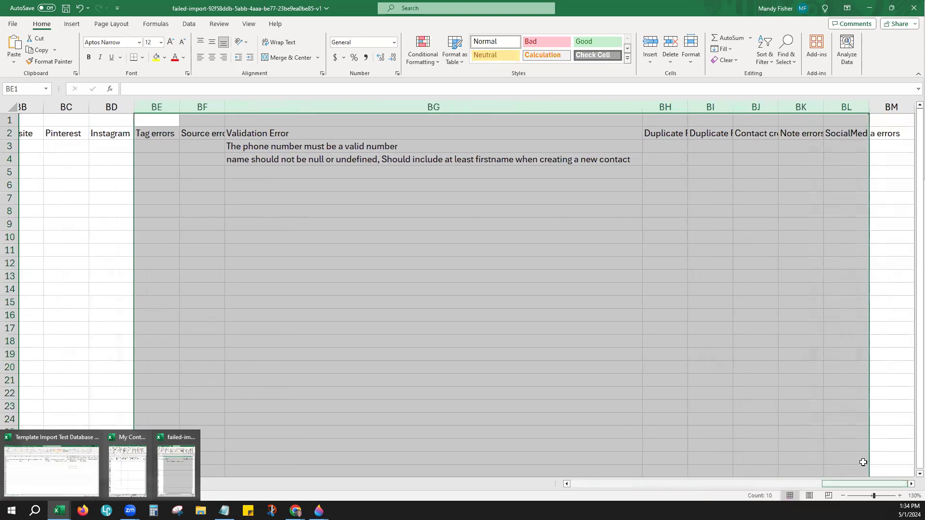
left_click(885, 174)
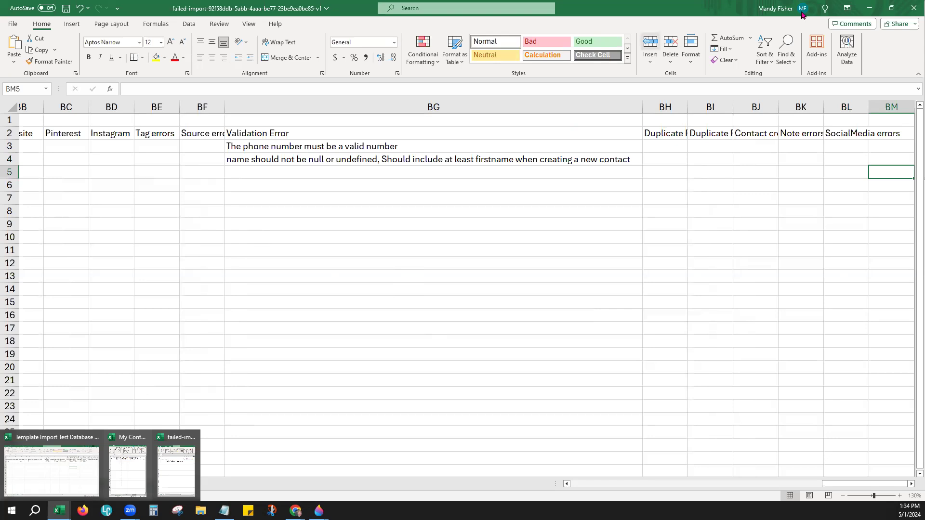
left_click(910, 13)
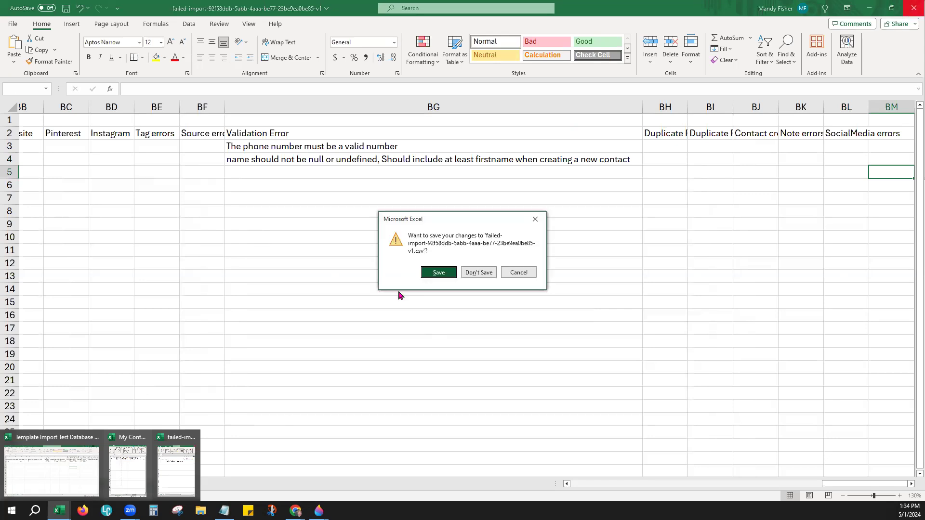
left_click(486, 270)
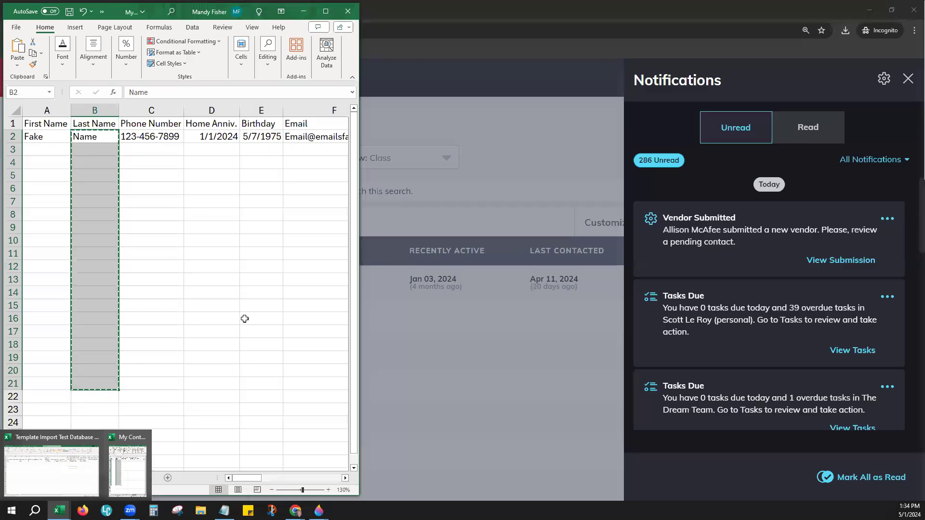
Step: Maximize My Contacts Custom Sample and check its First Name, Phone Number and Home Anniv. columns
left_click(326, 12)
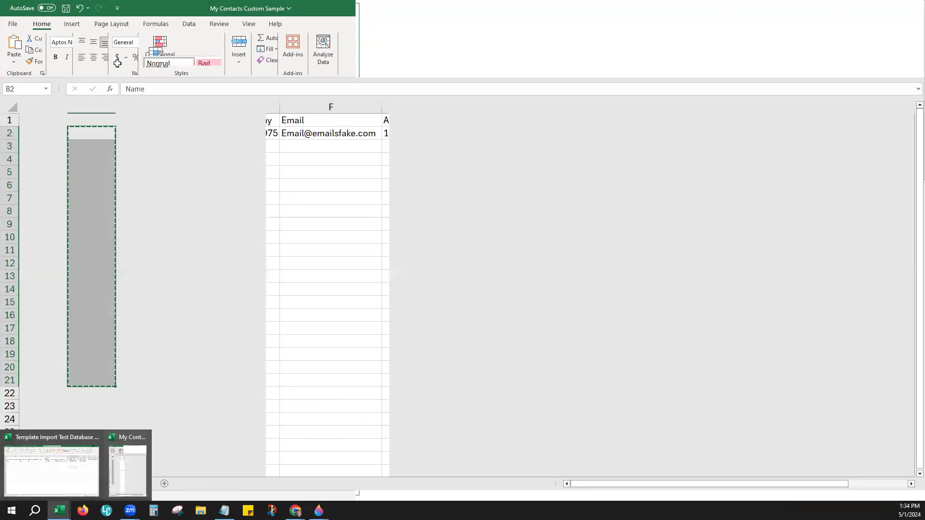
left_click(365, 220)
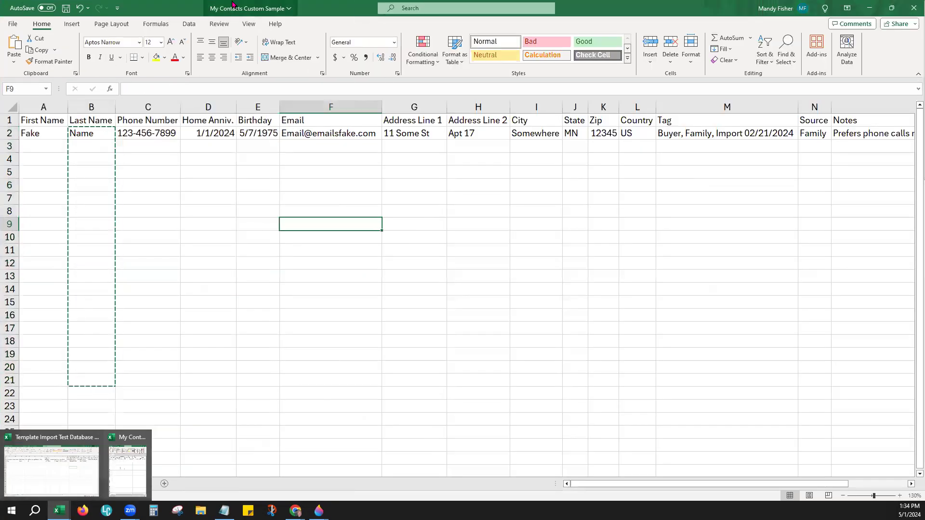
left_click(120, 185)
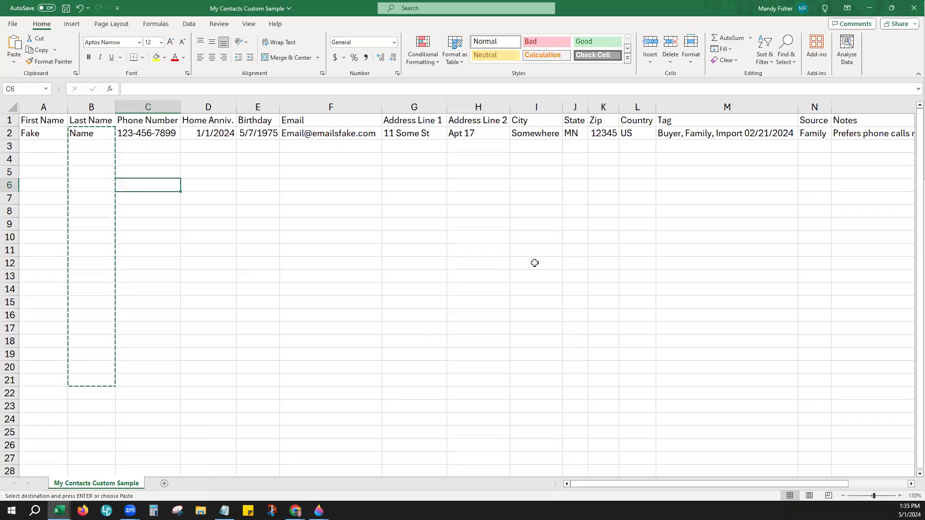
left_click(47, 105)
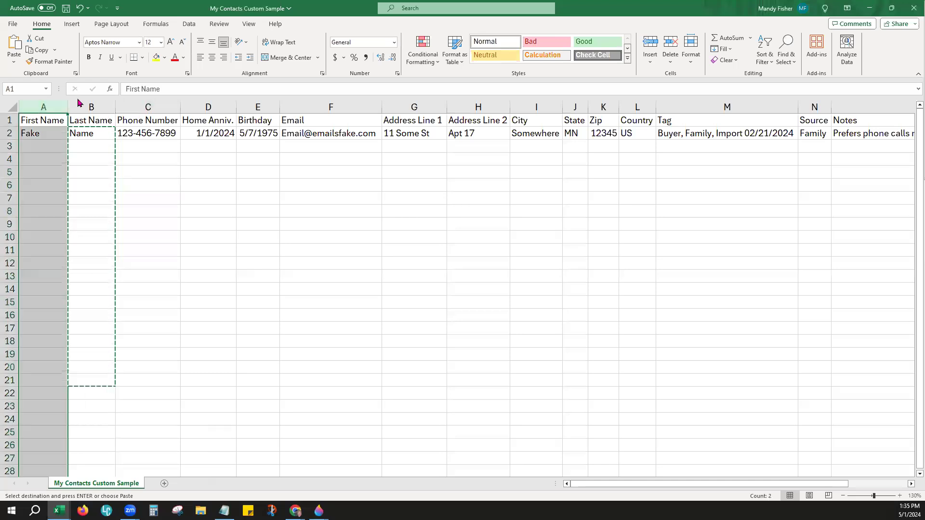
left_click(135, 106)
left_click(191, 108)
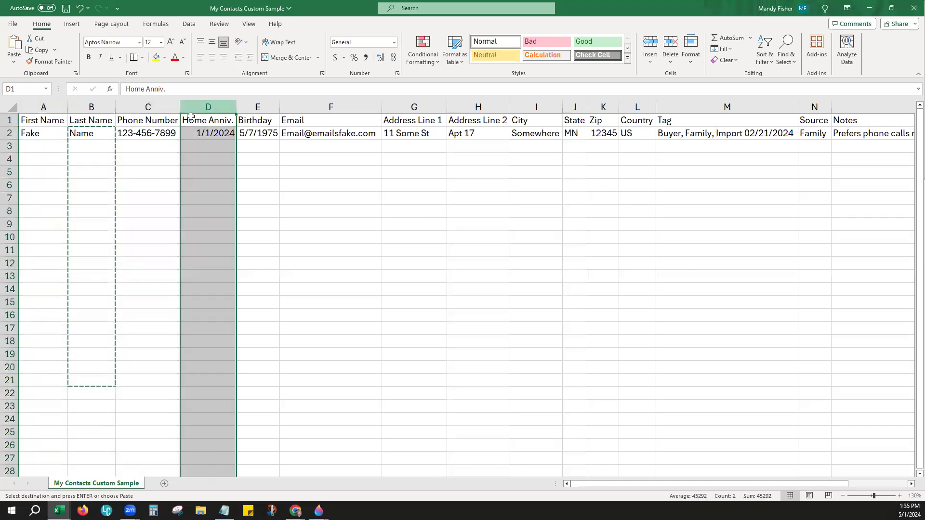
left_click(158, 102)
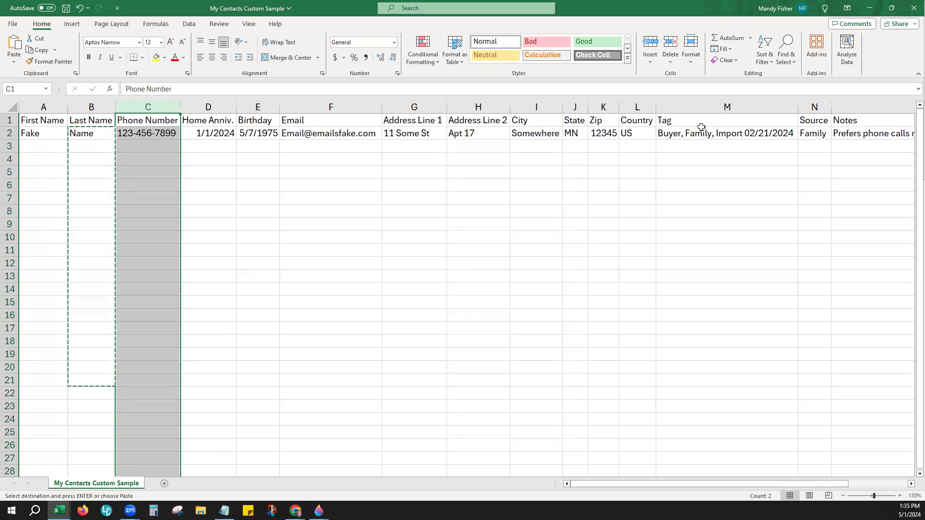
Step: Save the My Contacts Custom Sample workbook and minimize Excel
left_click_drag(726, 484, 820, 497)
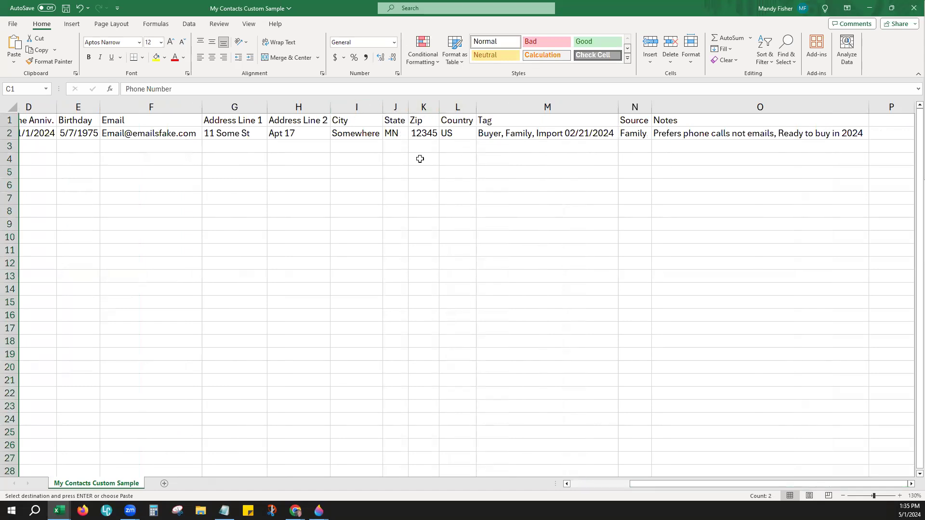
left_click_drag(645, 483, 586, 483)
left_click(257, 198)
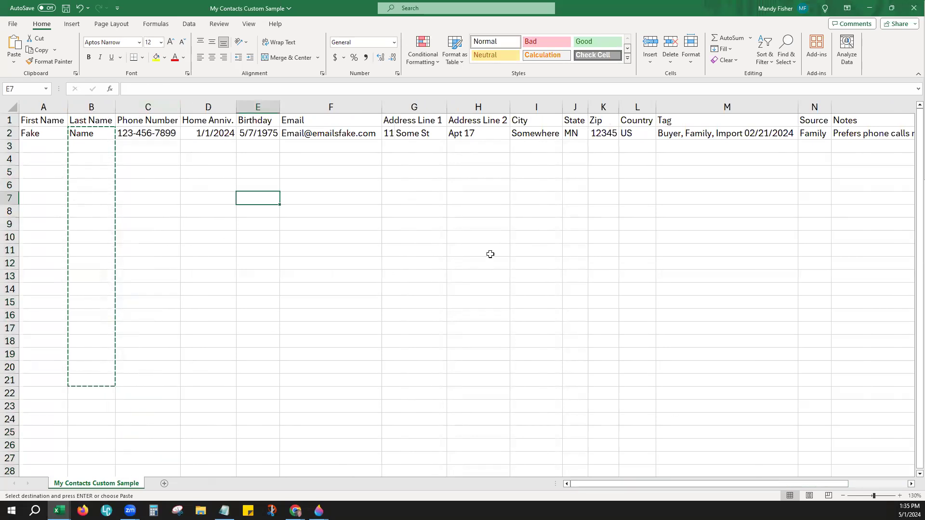
left_click(66, 8)
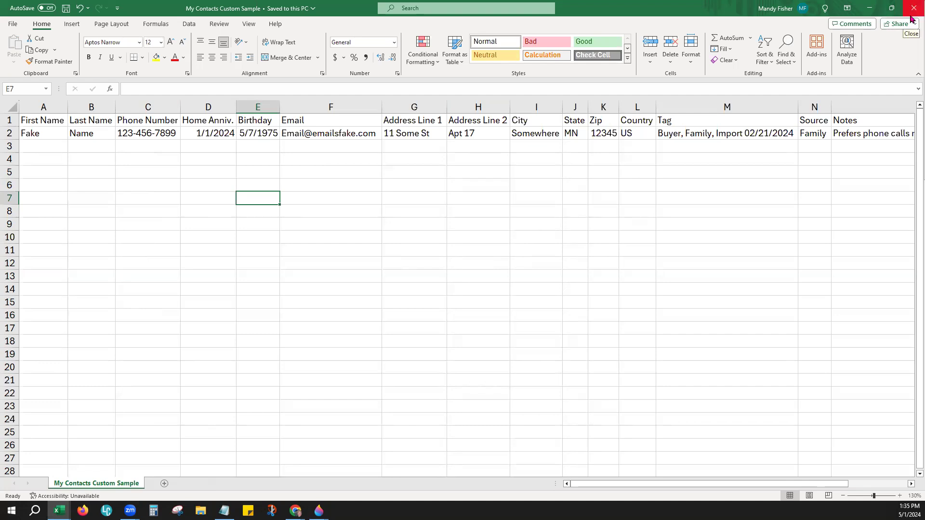
left_click(867, 6)
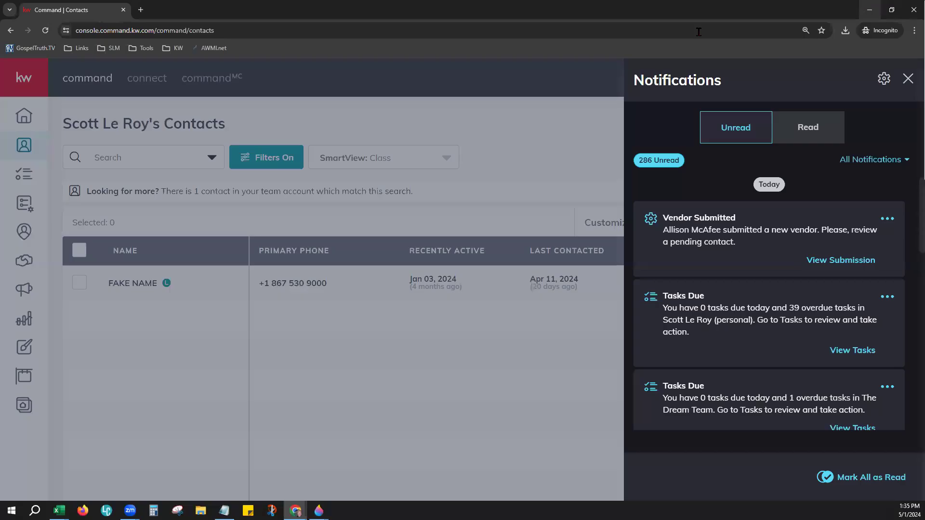
Step: Start a contact import of My Contacts Custom Sample.csv and continue to Match Fields
left_click(908, 79)
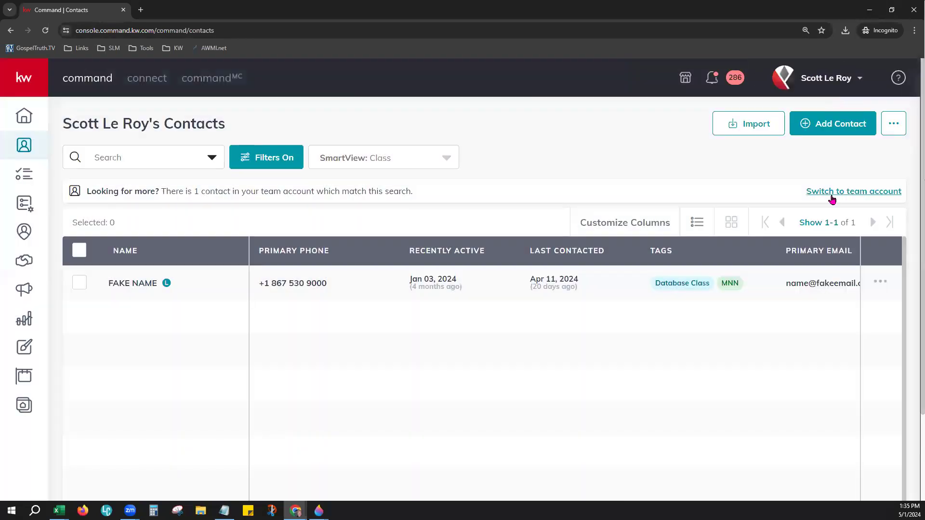
left_click(742, 128)
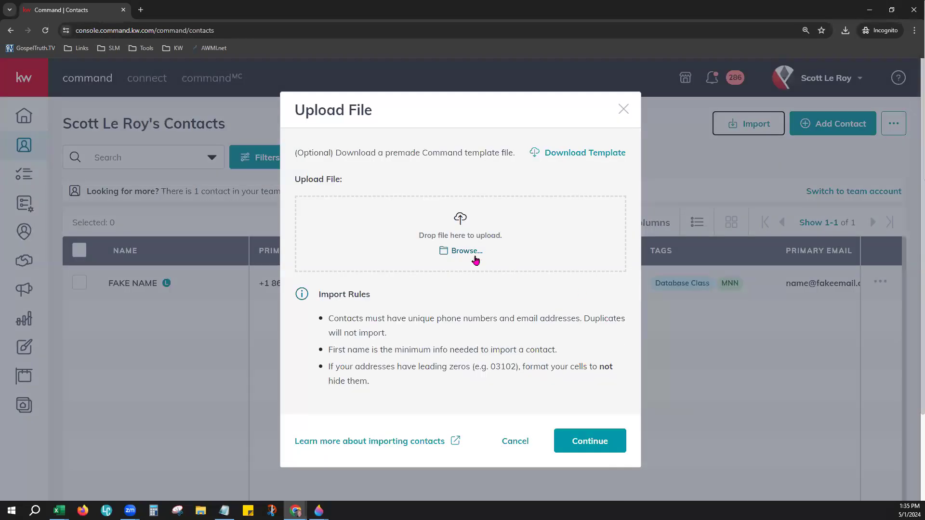
left_click(475, 256)
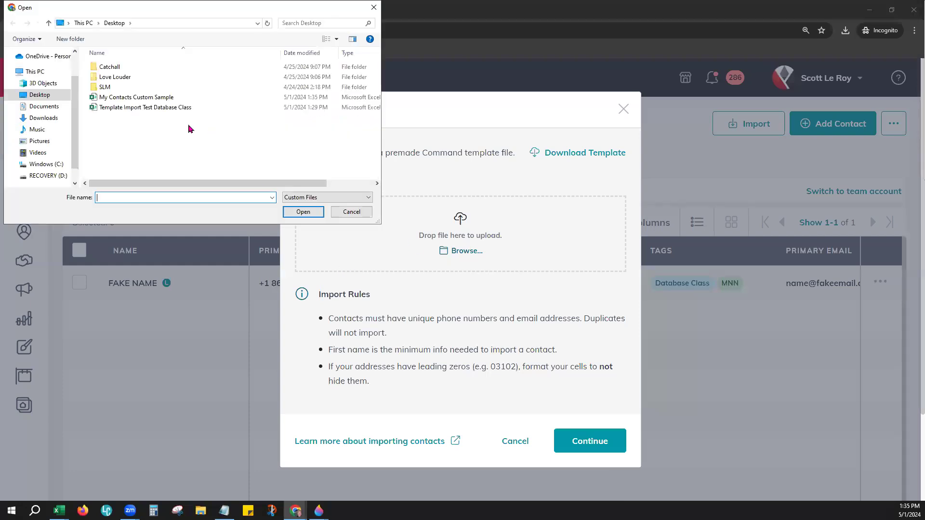
left_click(155, 97)
left_click(157, 97)
double_click(244, 99)
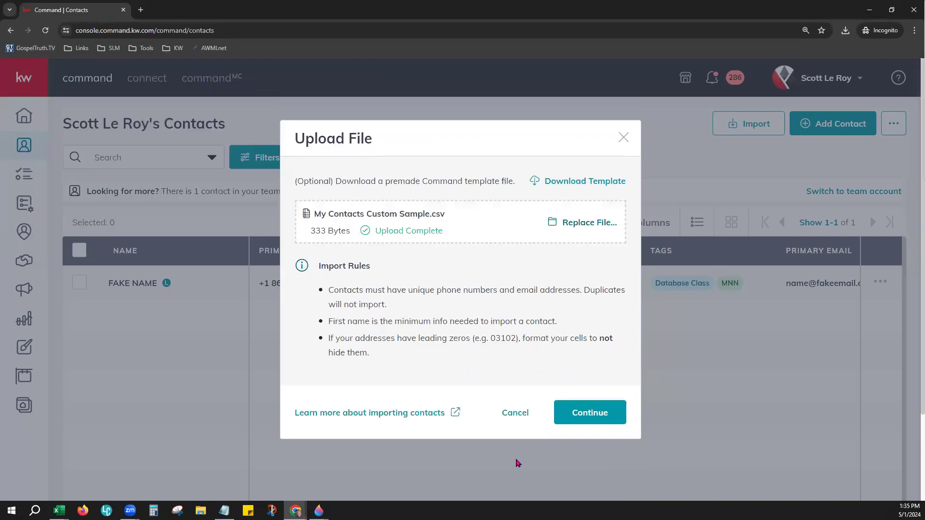
left_click(596, 407)
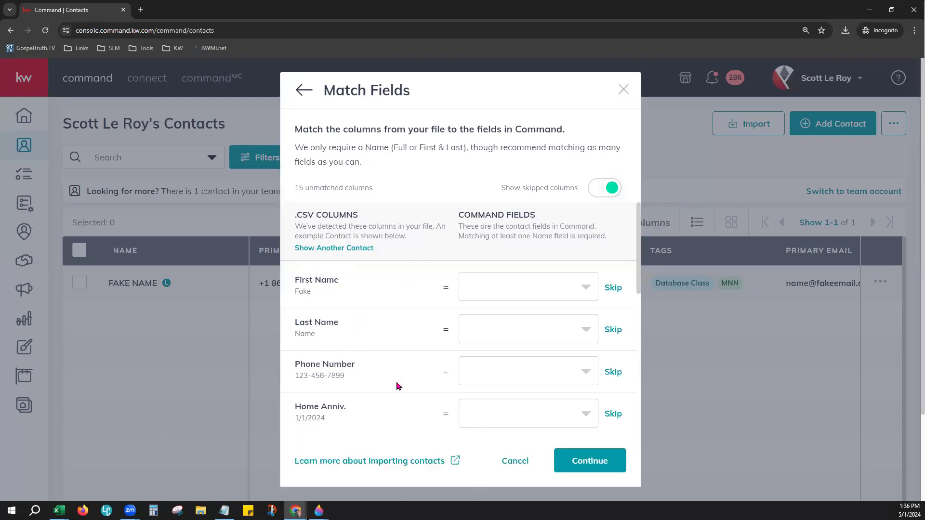
Step: Match the First Name and Last Name columns to the First Name and Last Name fields
left_click_drag(459, 214, 525, 212)
left_click(502, 247)
scroll(434, 327, "down", 1)
scroll(432, 330, "up", 1)
left_click_drag(326, 279, 296, 279)
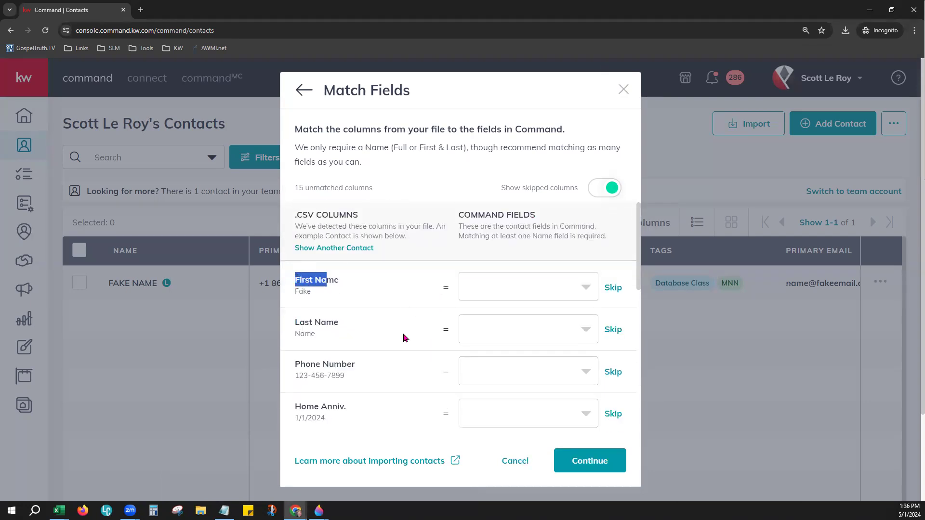
left_click(585, 288)
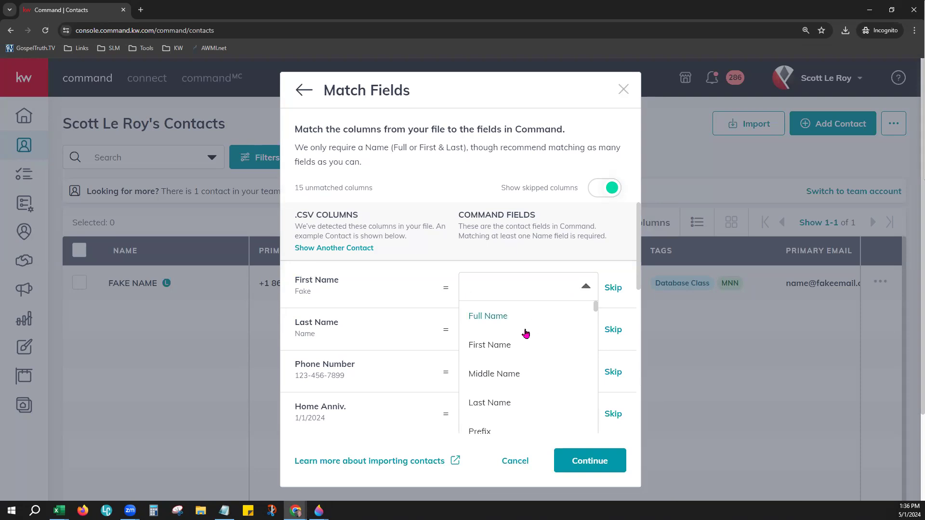
left_click(496, 354)
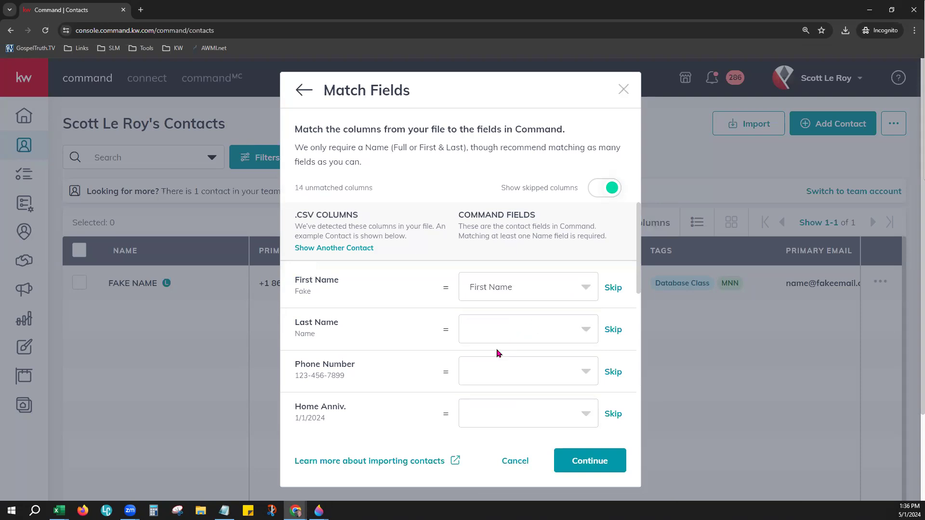
left_click_drag(296, 321, 345, 324)
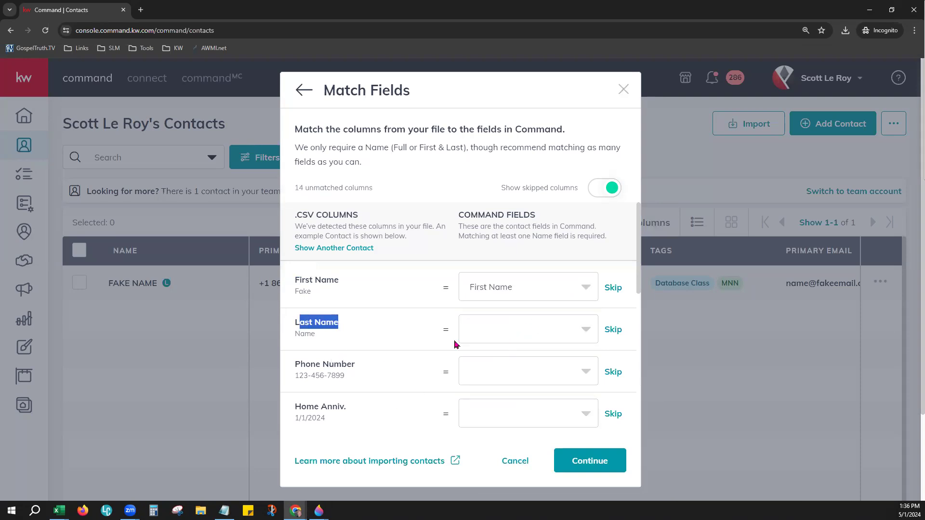
left_click(476, 334)
left_click(519, 365)
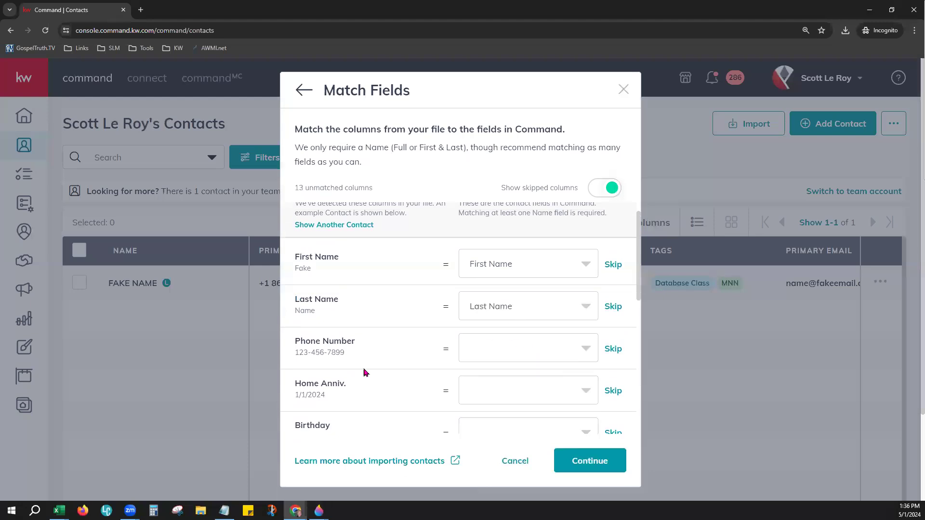
Step: Match the Phone Number column to Primary Phone
left_click(485, 352)
scroll(554, 383, "down", 2)
scroll(554, 381, "down", 5)
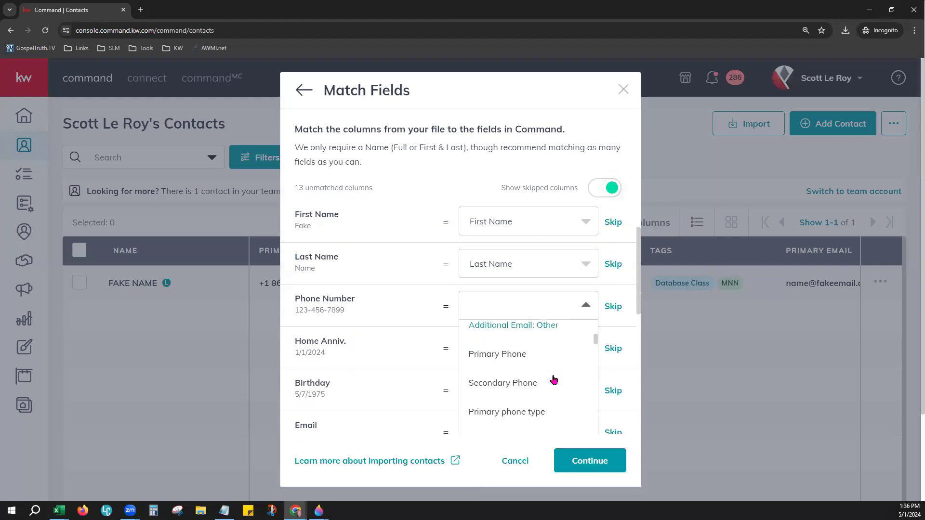
left_click(507, 355)
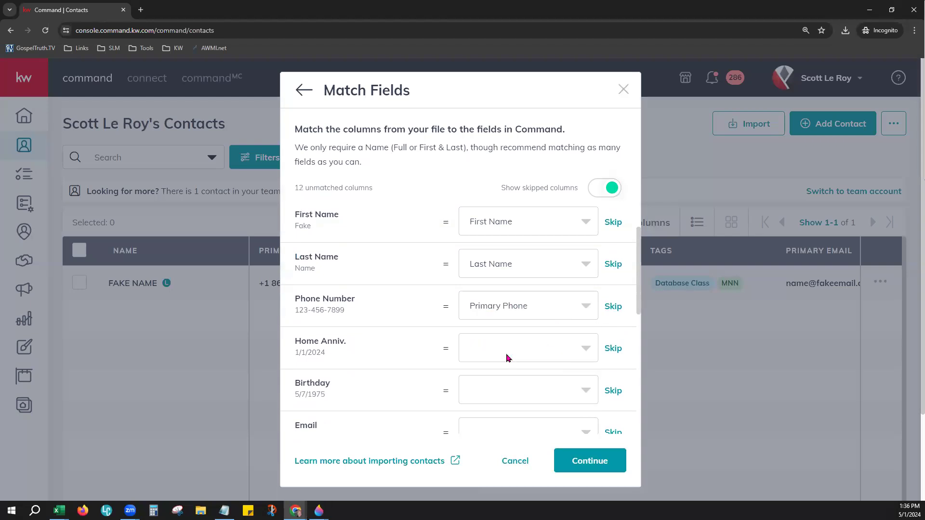
scroll(637, 291, "down", 3)
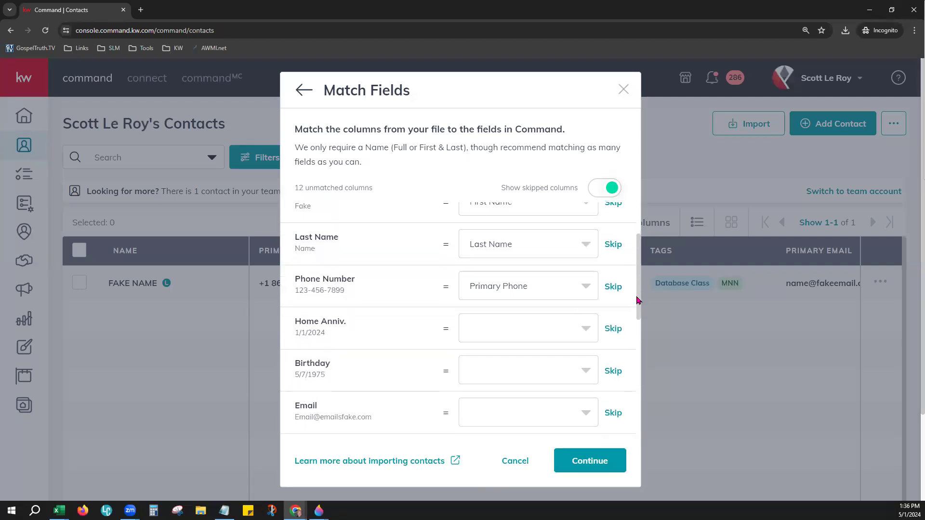
Step: Match the Home Anniv. column to the Home Anniversary field
left_click(503, 238)
scroll(527, 406, "down", 6)
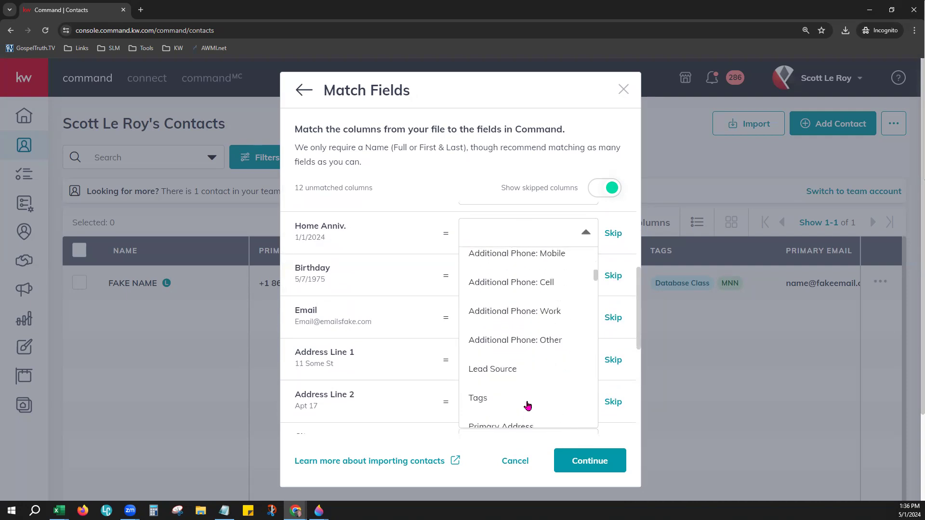
scroll(527, 406, "down", 2)
scroll(527, 406, "down", 1)
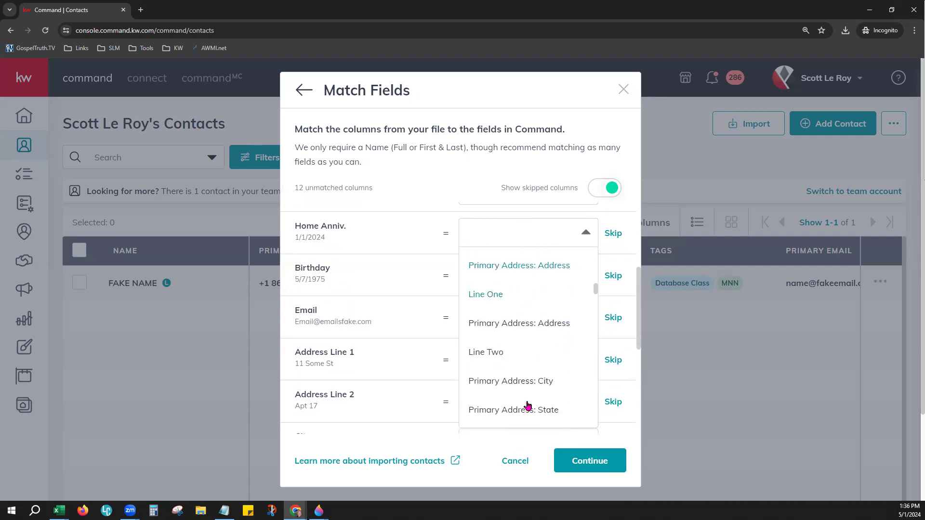
scroll(527, 406, "down", 2)
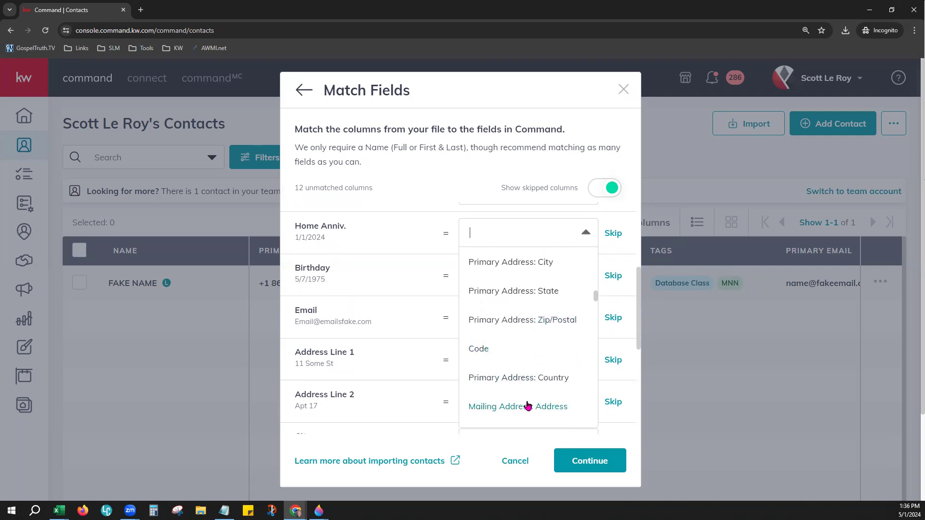
scroll(527, 406, "down", 2)
scroll(528, 406, "down", 2)
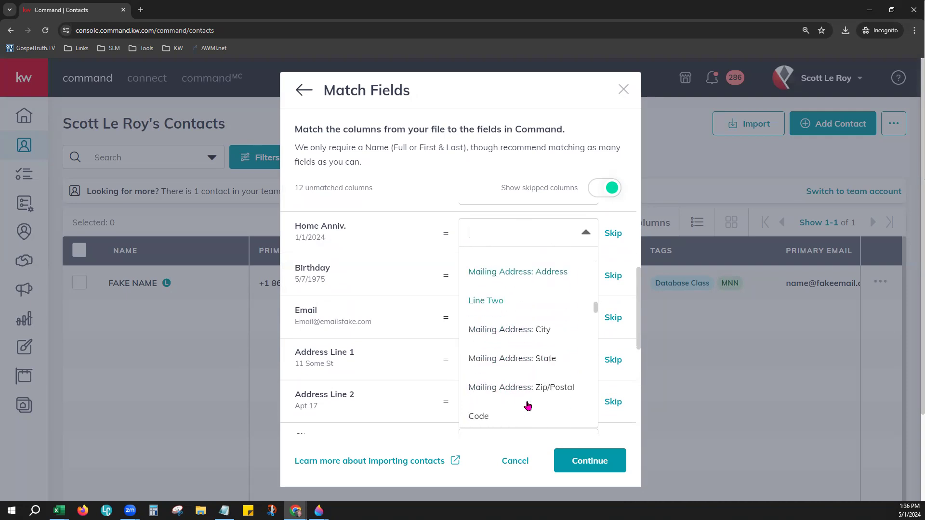
scroll(528, 394, "down", 2)
scroll(527, 394, "down", 9)
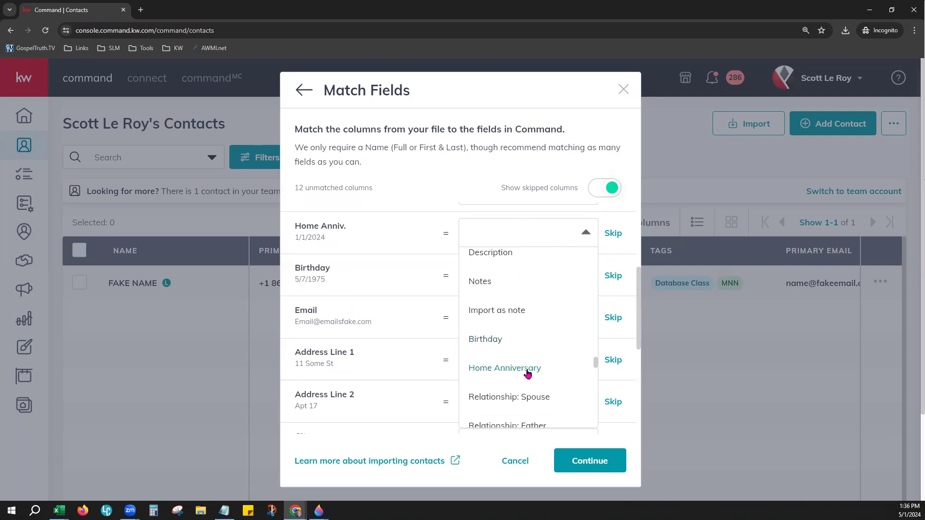
left_click(527, 373)
left_click(559, 275)
scroll(525, 407, "down", 5)
Step: Skip the Birthday, Email, Address Line 1, Address Line 2, City and State columns
scroll(524, 400, "down", 3)
left_click(613, 277)
left_click(614, 318)
left_click(614, 360)
left_click(611, 402)
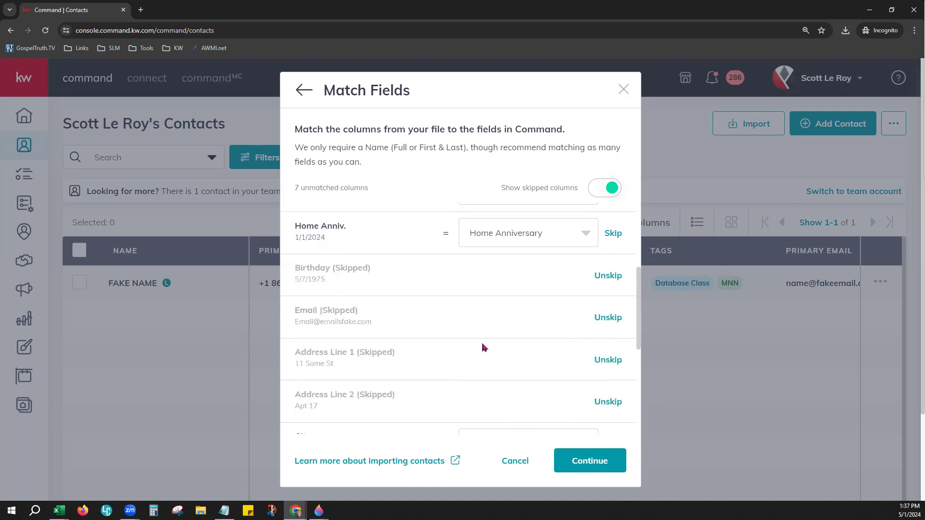
scroll(483, 346, "down", 2)
left_click(612, 349)
left_click(613, 386)
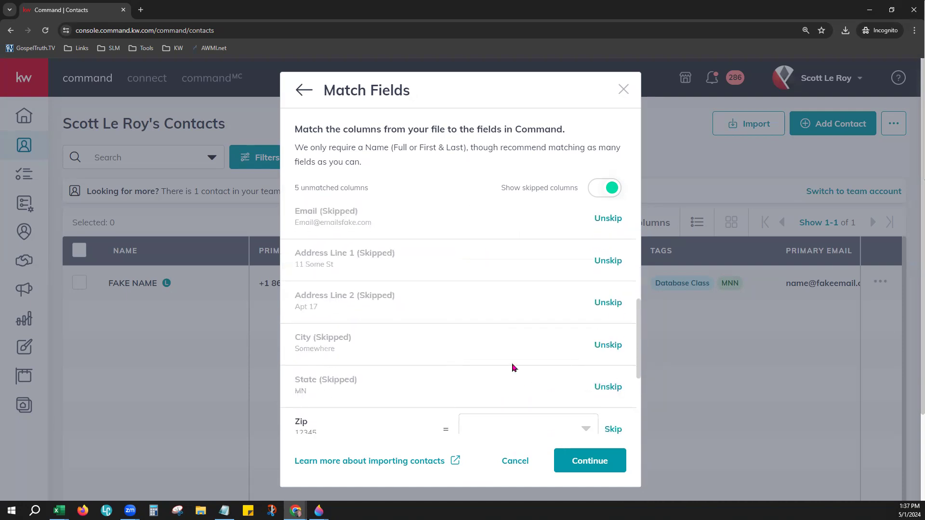
Step: Skip the Zip, Country, Tag, Source and Notes columns, then continue to Review & Finalize Import
scroll(514, 367, "down", 2)
left_click(613, 333)
left_click(613, 377)
left_click(613, 419)
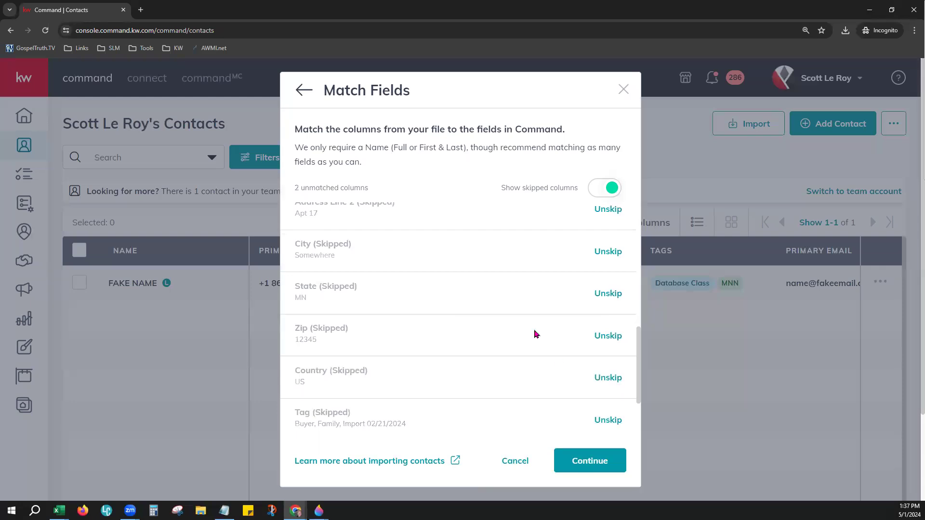
scroll(553, 368, "down", 3)
left_click(612, 370)
left_click(613, 413)
scroll(621, 295, "down", 1)
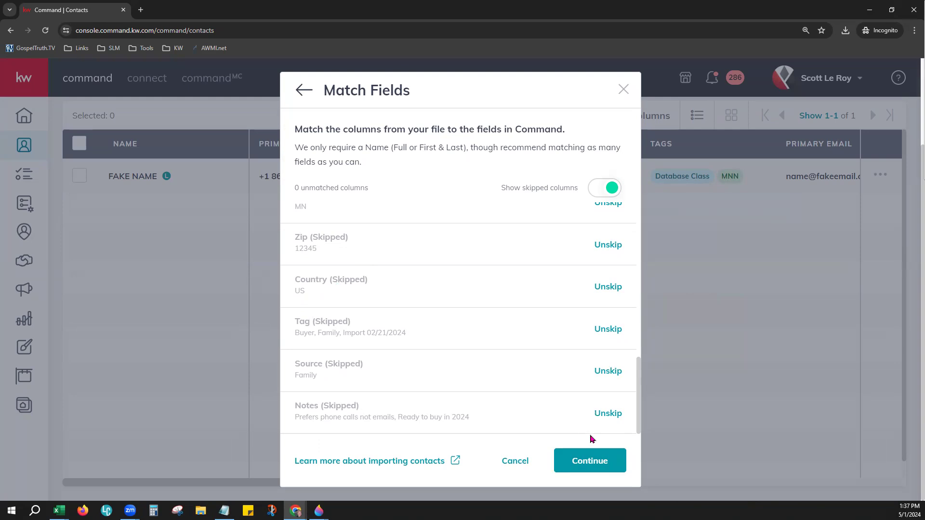
left_click(591, 465)
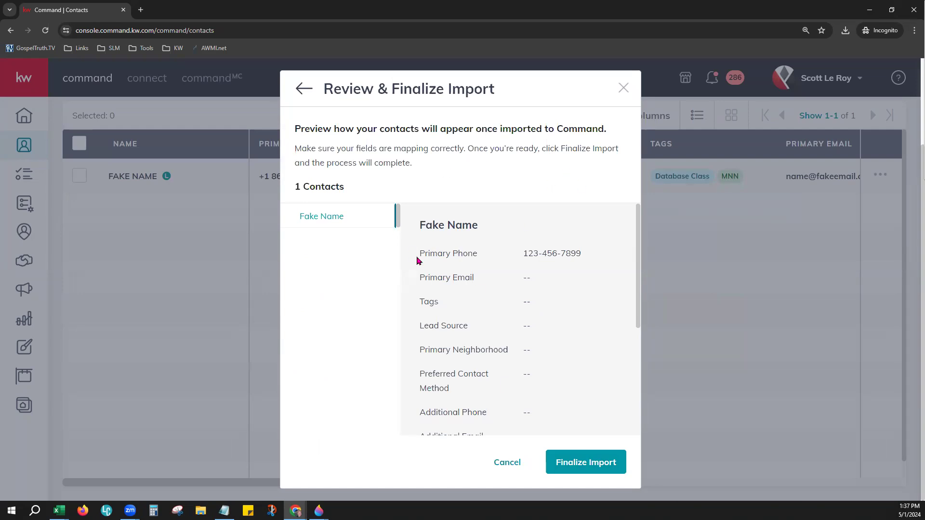
Step: Check the previewed phone and Home Anniversary values, finalize the import, and return to Contacts
left_click_drag(417, 258, 575, 254)
scroll(552, 337, "down", 3)
scroll(470, 341, "down", 1)
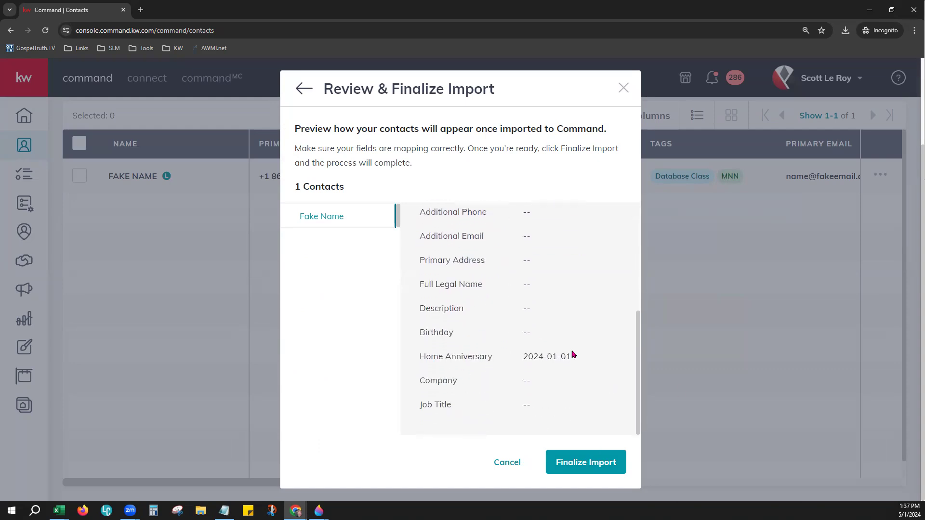
left_click_drag(417, 356, 567, 357)
left_click(582, 378)
left_click(584, 462)
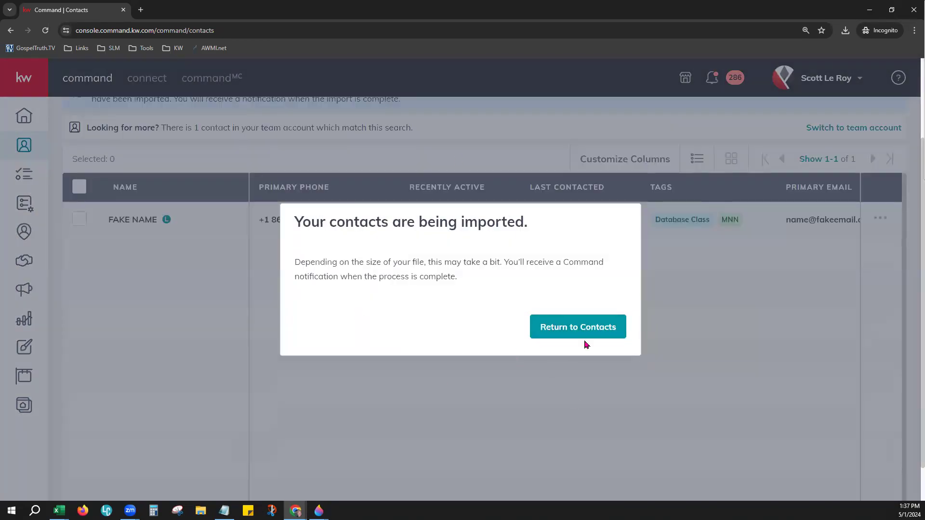
left_click(582, 326)
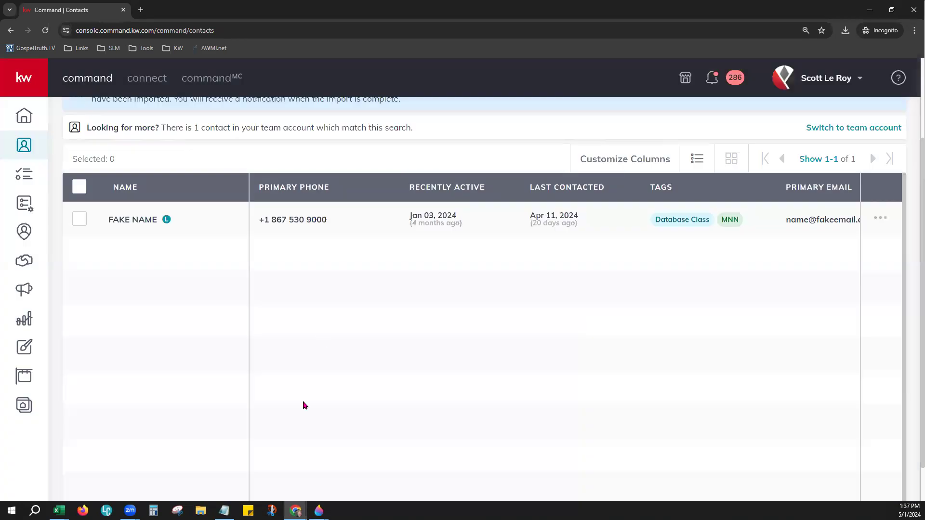
Step: Reload the contacts page, read the Contact Import failure notification, and start a new contact
scroll(318, 388, "up", 3)
left_click(45, 31)
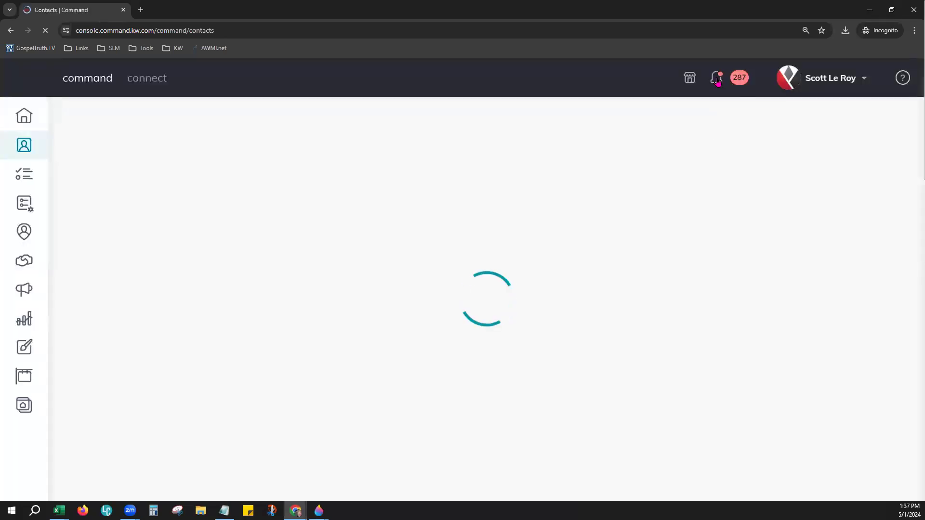
left_click(716, 79)
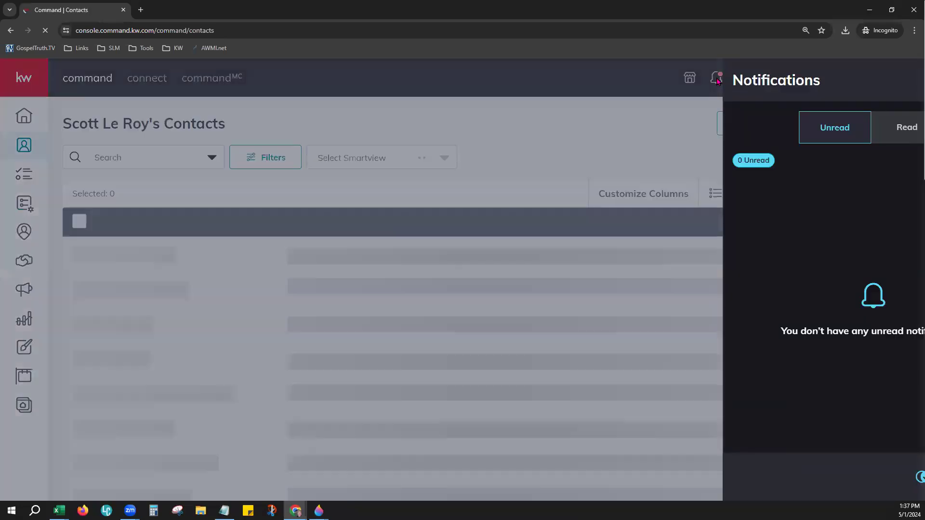
left_click_drag(676, 230, 869, 242)
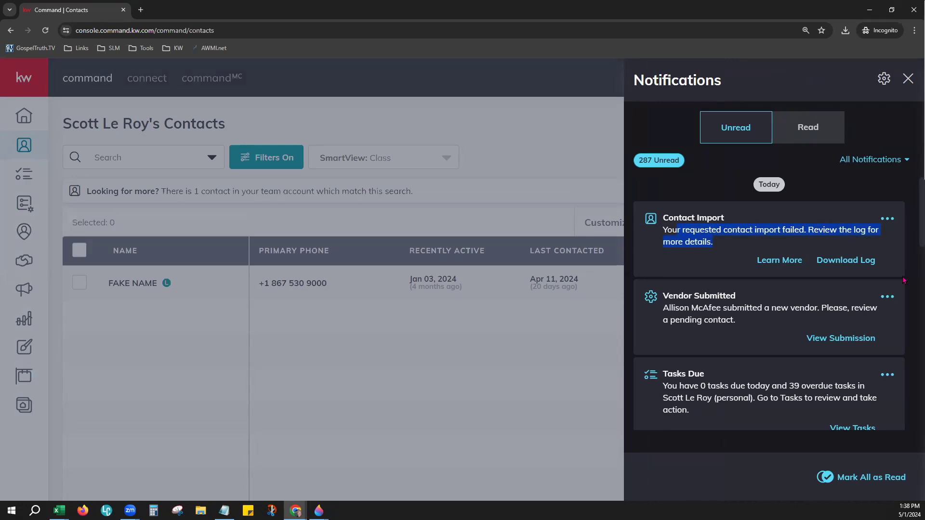
left_click(693, 176)
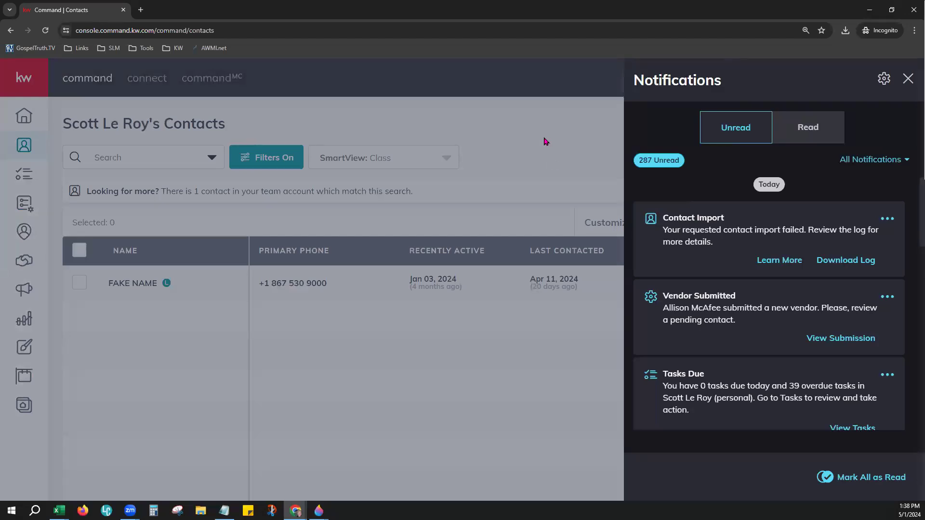
left_click(545, 141)
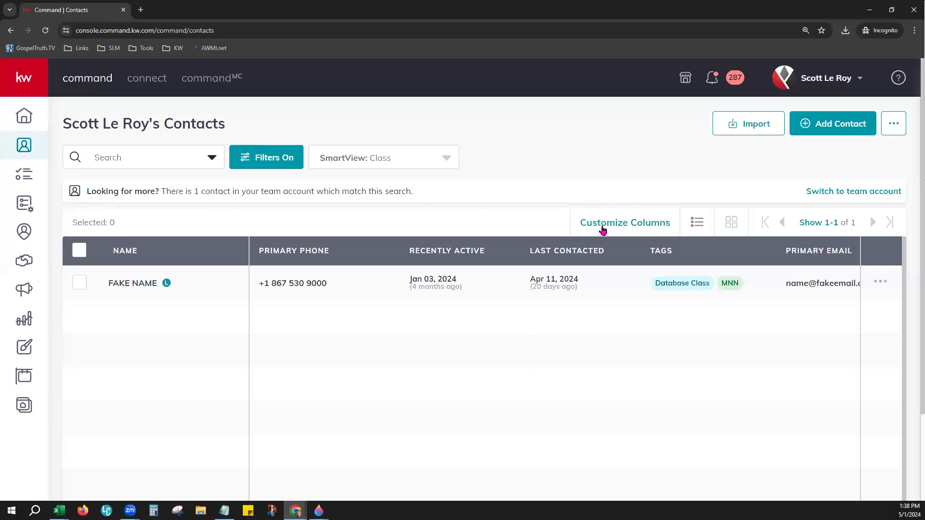
left_click(840, 124)
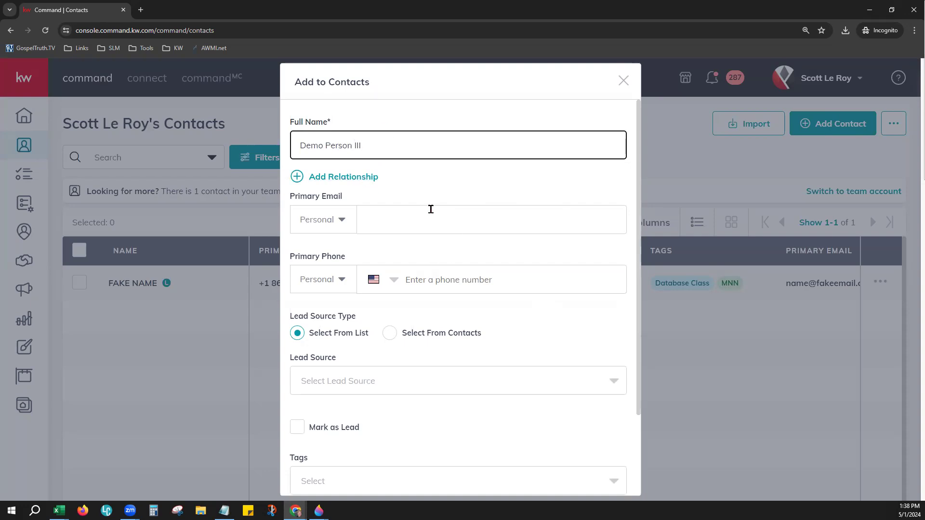
Step: Add a relationship to the new contact and set its type to Sibling
scroll(431, 209, "down", 2)
scroll(427, 171, "up", 2)
left_click(345, 178)
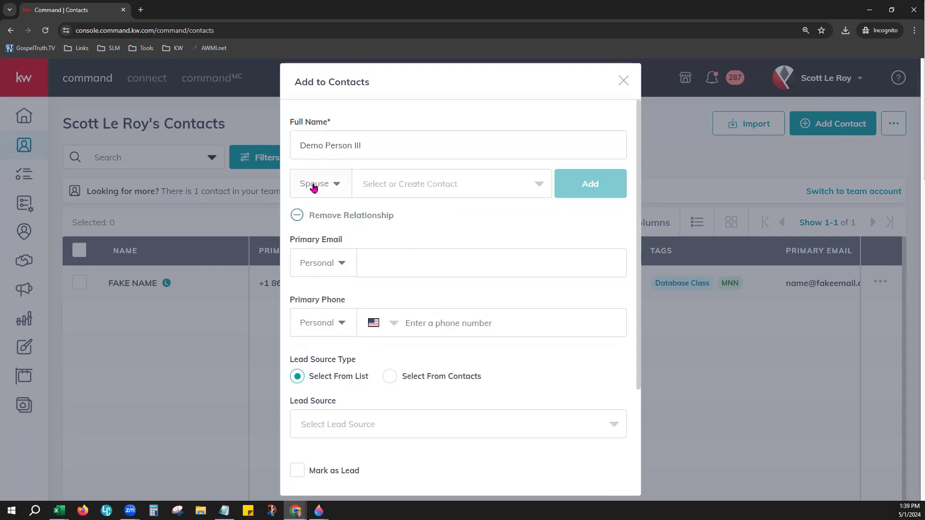
left_click(339, 190)
scroll(336, 235, "down", 1)
scroll(336, 235, "down", 4)
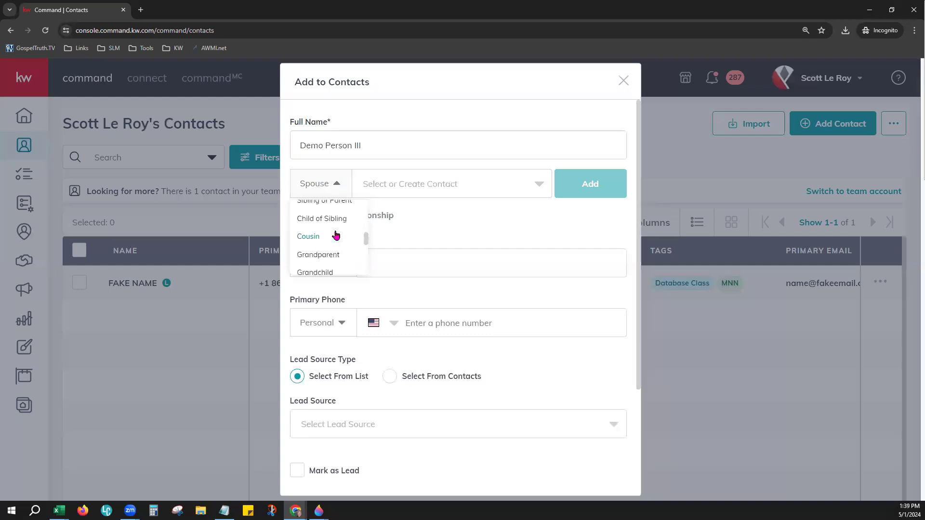
scroll(336, 235, "down", 4)
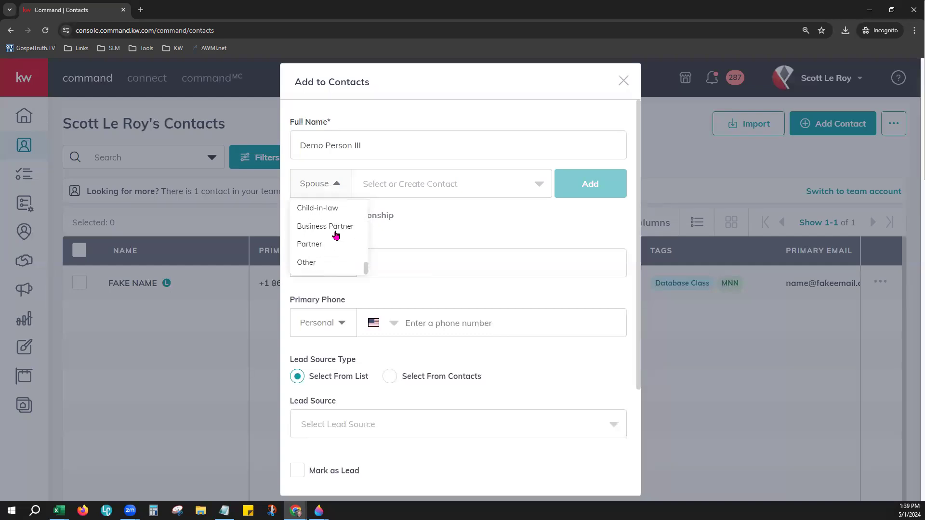
scroll(316, 241, "up", 5)
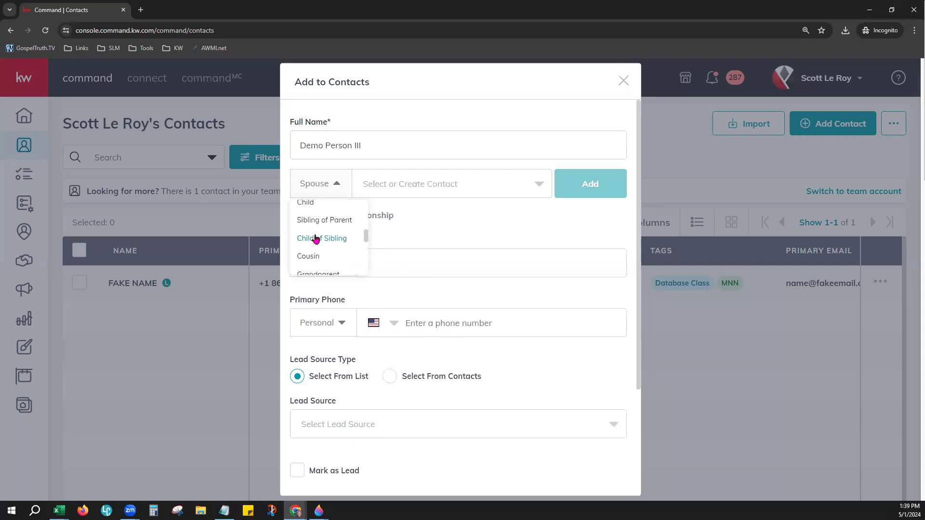
scroll(316, 239, "up", 1)
scroll(316, 239, "down", 1)
scroll(322, 232, "up", 1)
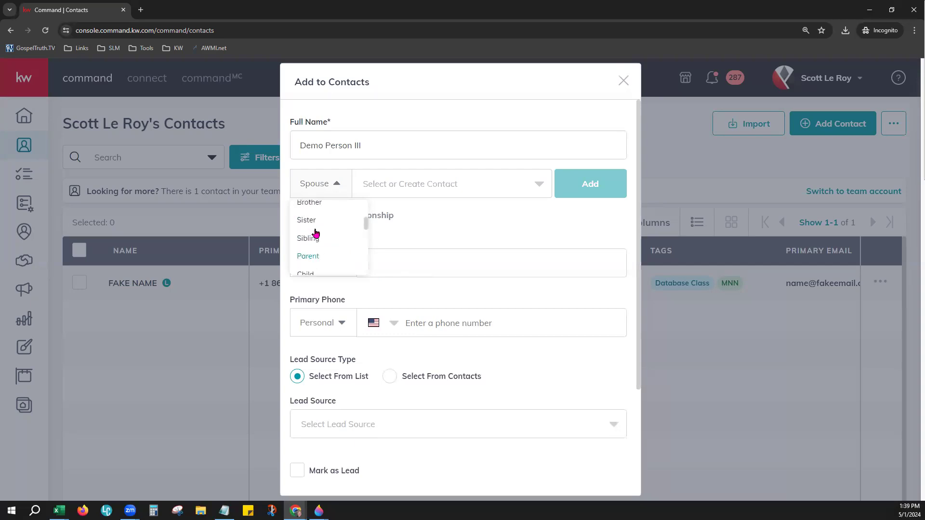
left_click(312, 262)
Step: Search 'Fake' and link the existing sample contact as the sibling
left_click(402, 194)
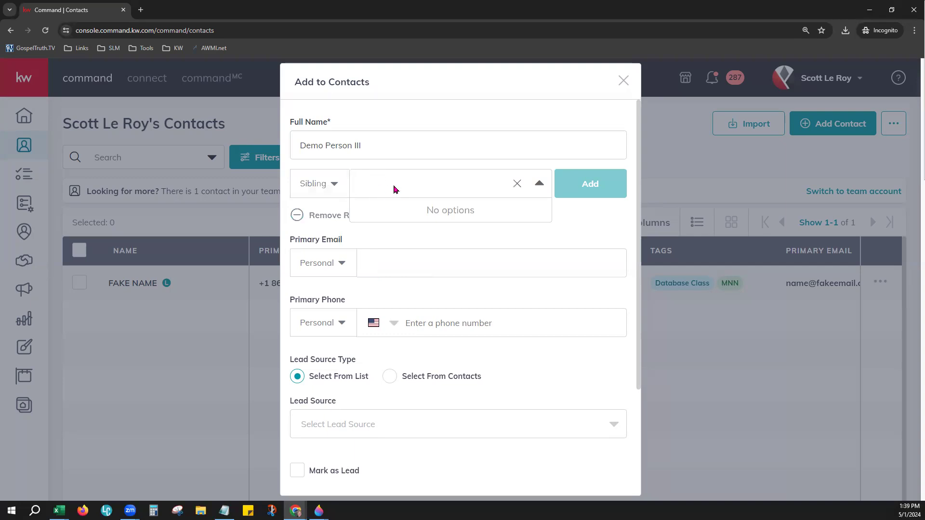
type("Fake")
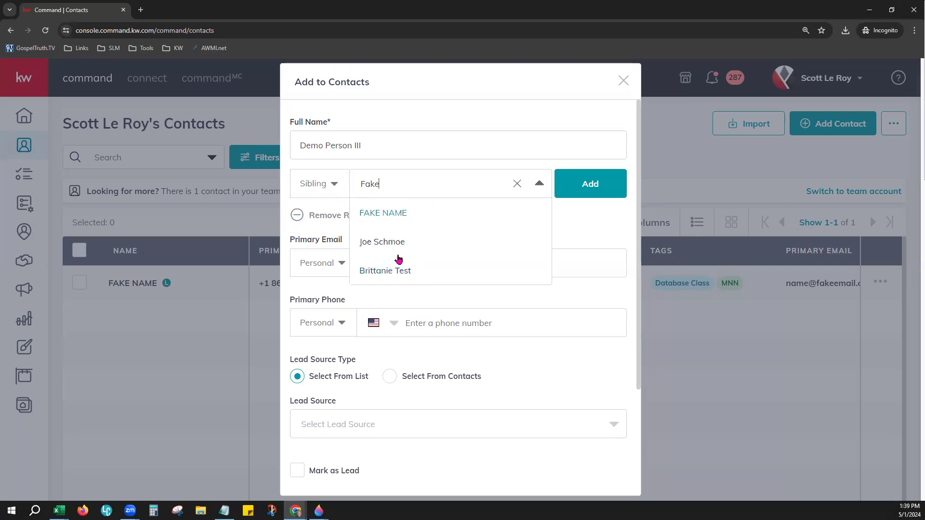
left_click(375, 214)
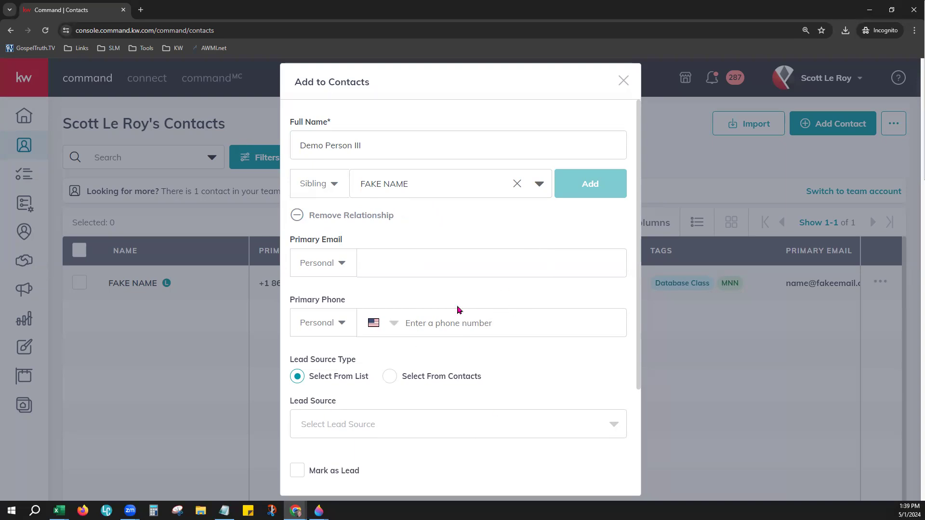
scroll(456, 288, "down", 1)
Step: Enter the contact's personal primary email address
scroll(453, 284, "down", 1)
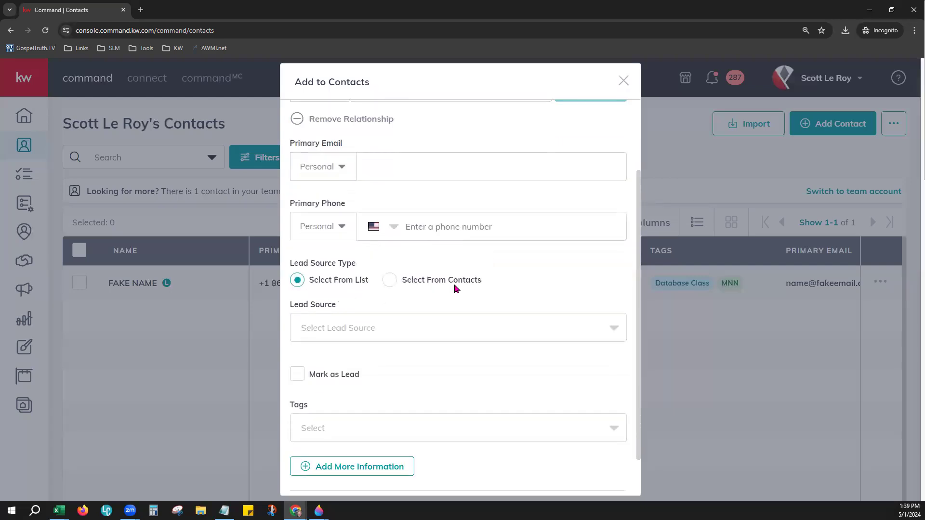
left_click(345, 169)
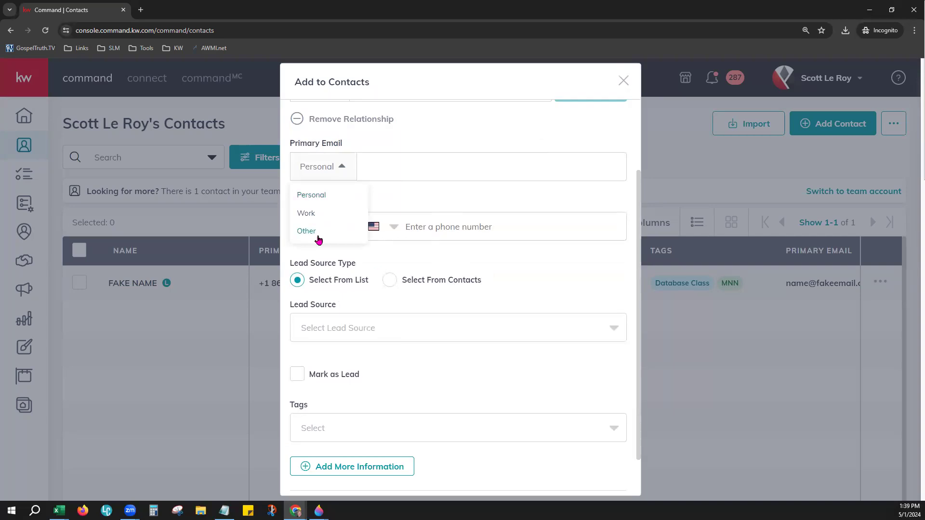
left_click(411, 166)
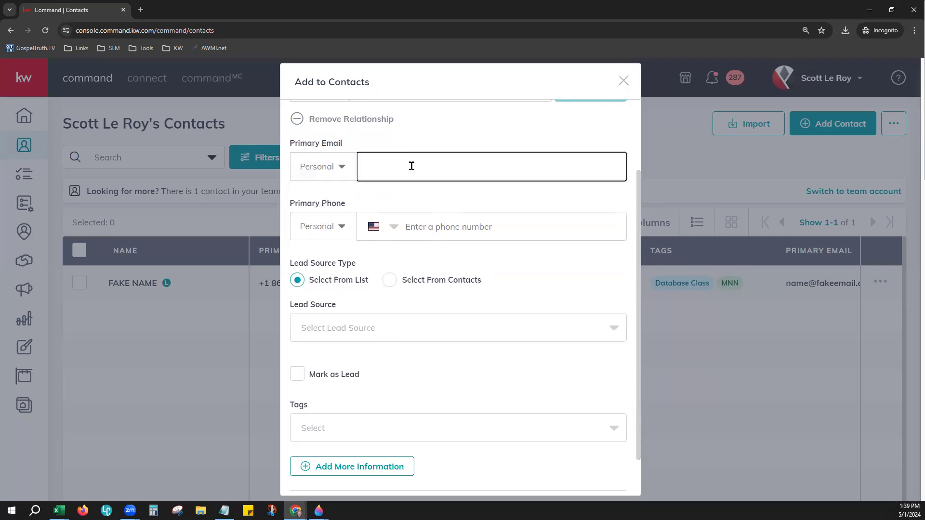
type("EmailDemo@DemoEmail.com")
Step: Set the primary phone type to Cell and enter the phone number
left_click(333, 236)
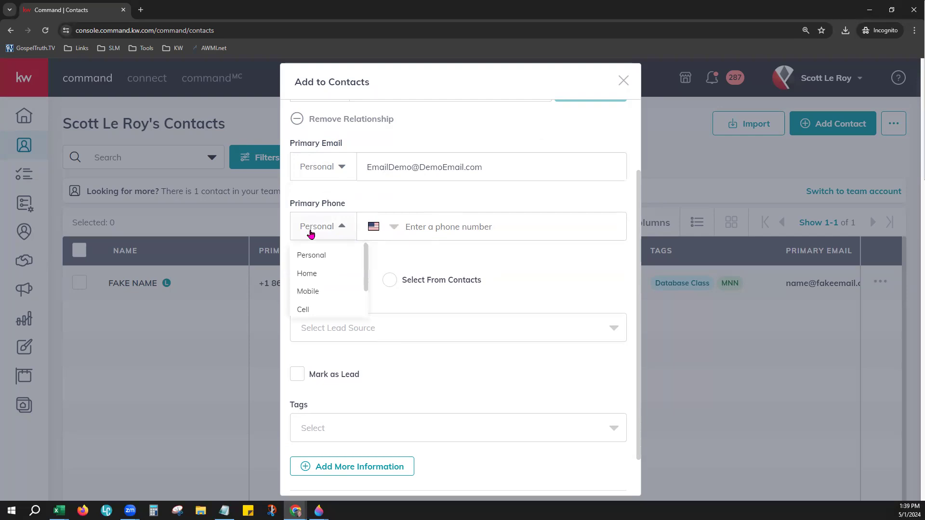
left_click(303, 310)
left_click(418, 230)
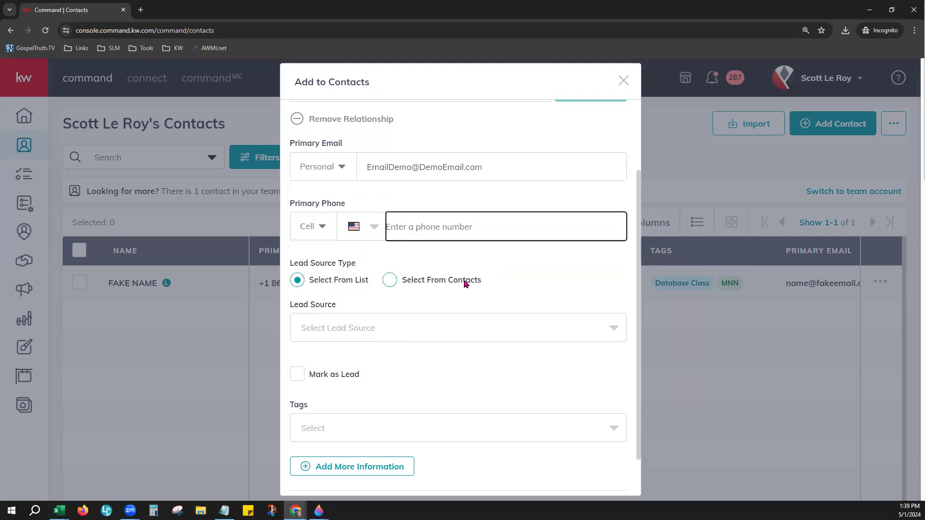
type("803) 111-5555")
key("Tab")
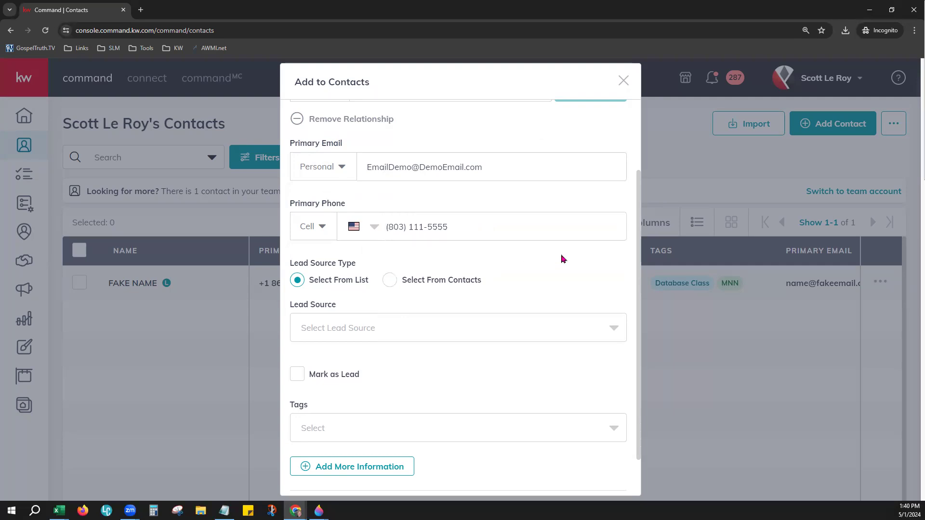
scroll(561, 258, "down", 1)
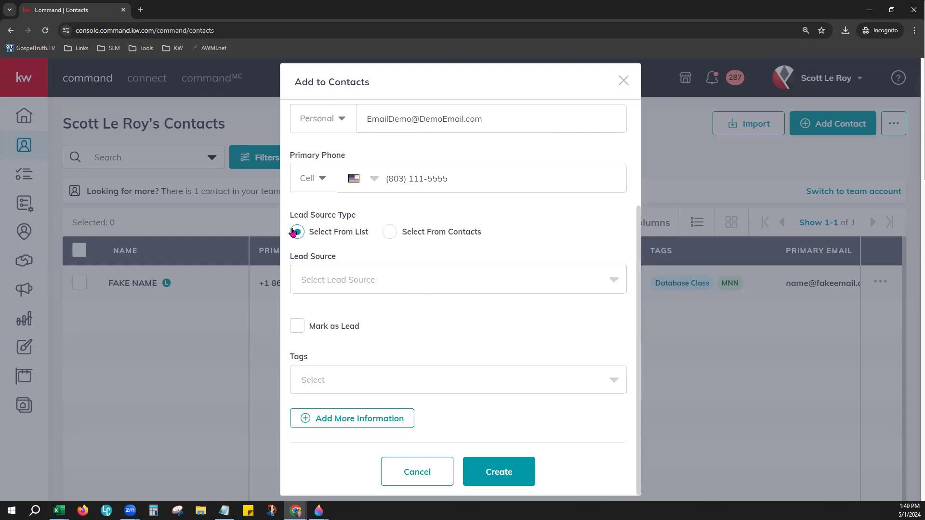
left_click_drag(298, 220, 357, 219)
Step: Set the Lead Source to Expired Listing
left_click(345, 245)
left_click(318, 281)
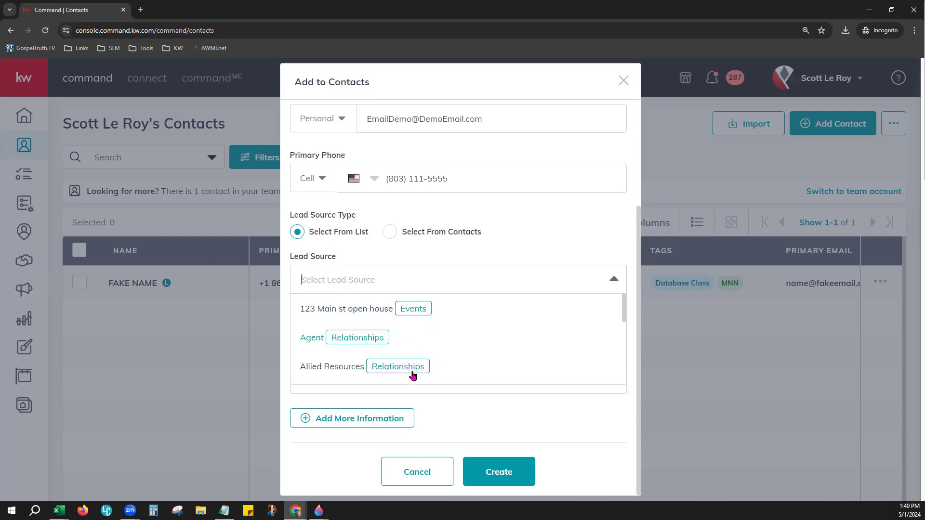
scroll(432, 334, "down", 5)
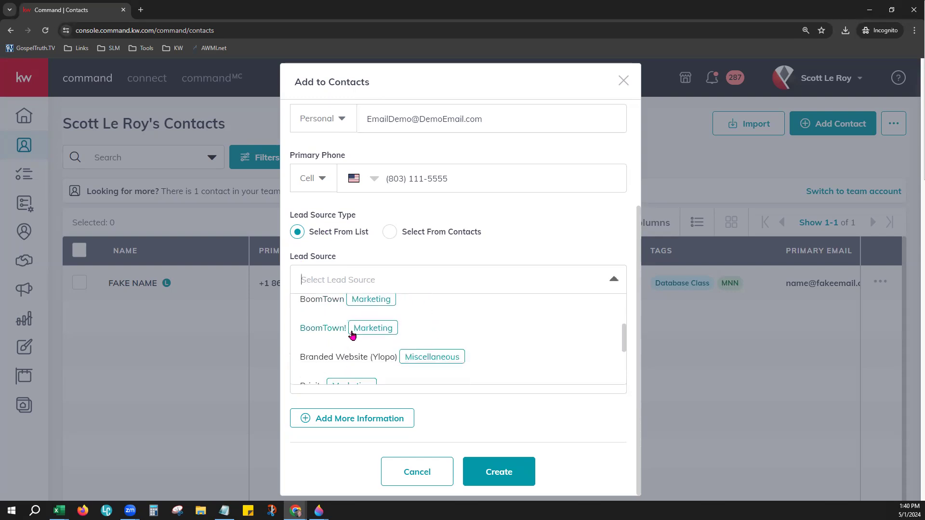
scroll(486, 340, "down", 3)
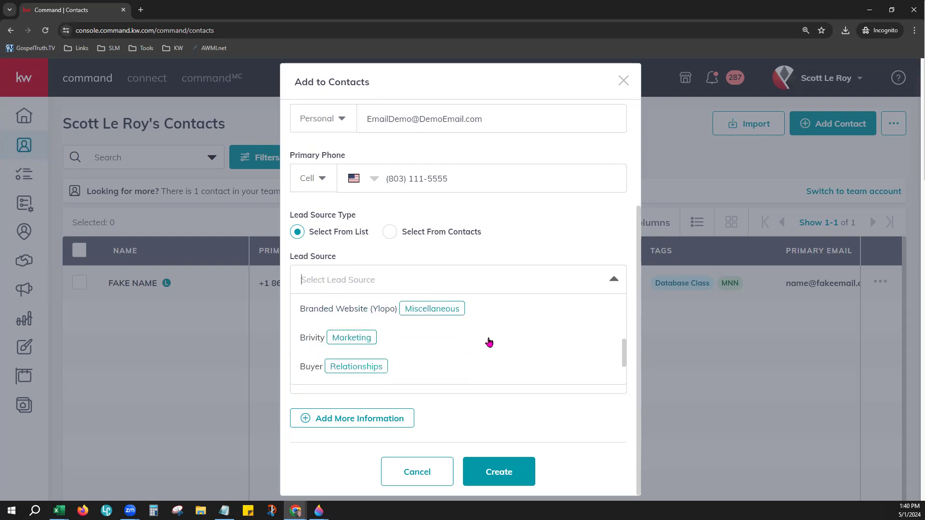
scroll(481, 332, "down", 5)
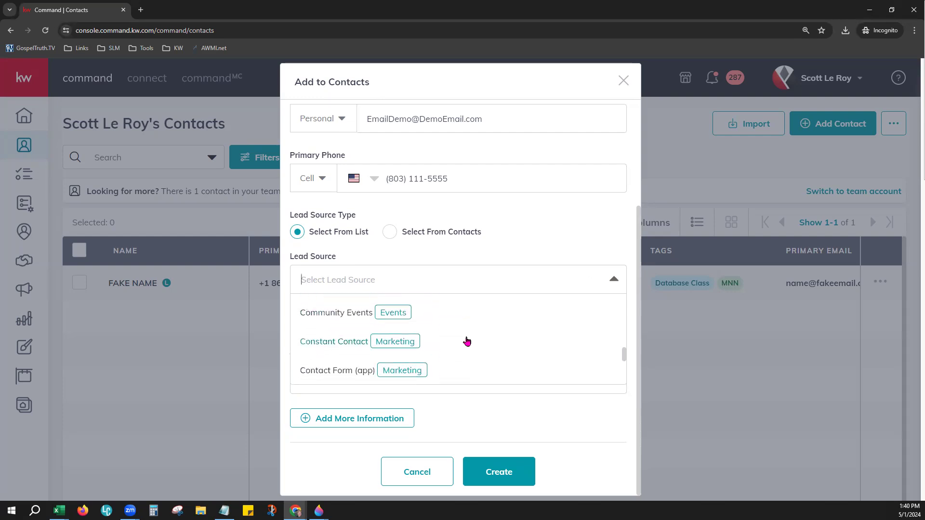
scroll(467, 341, "down", 3)
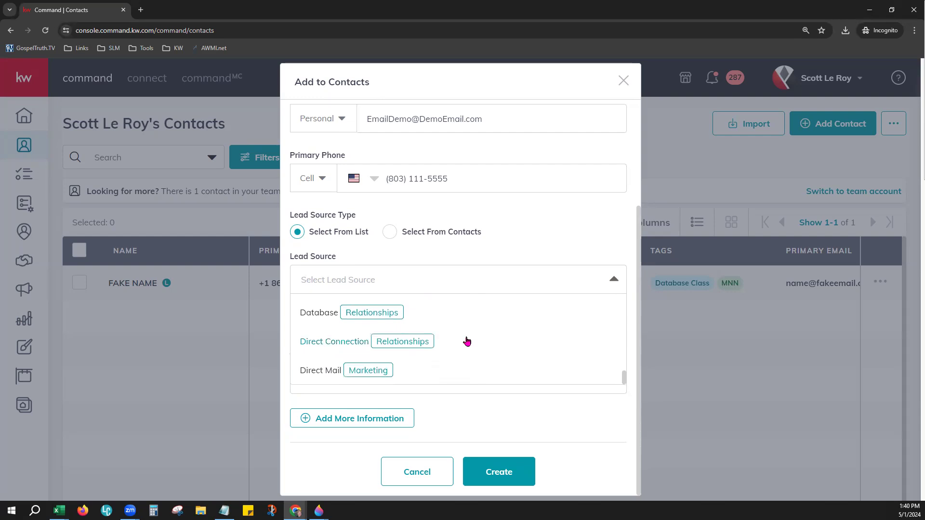
scroll(458, 346, "down", 3)
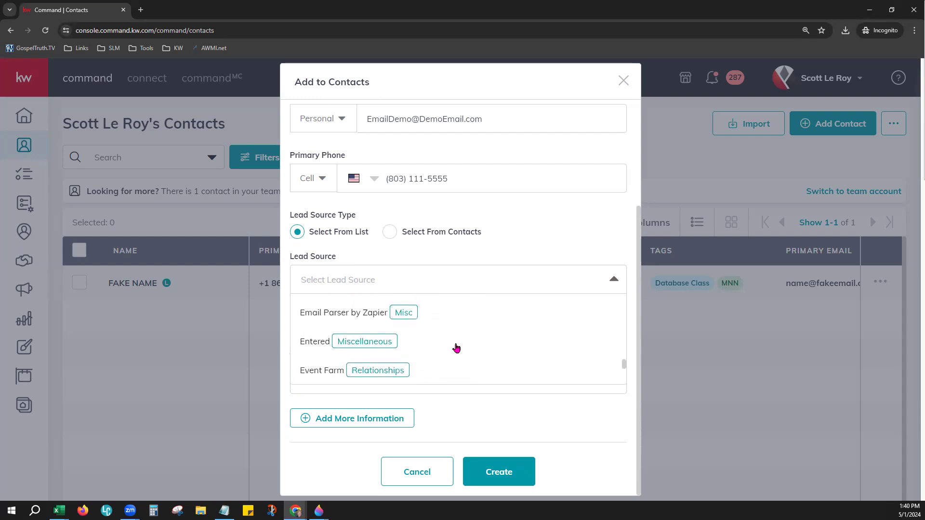
scroll(456, 347, "down", 5)
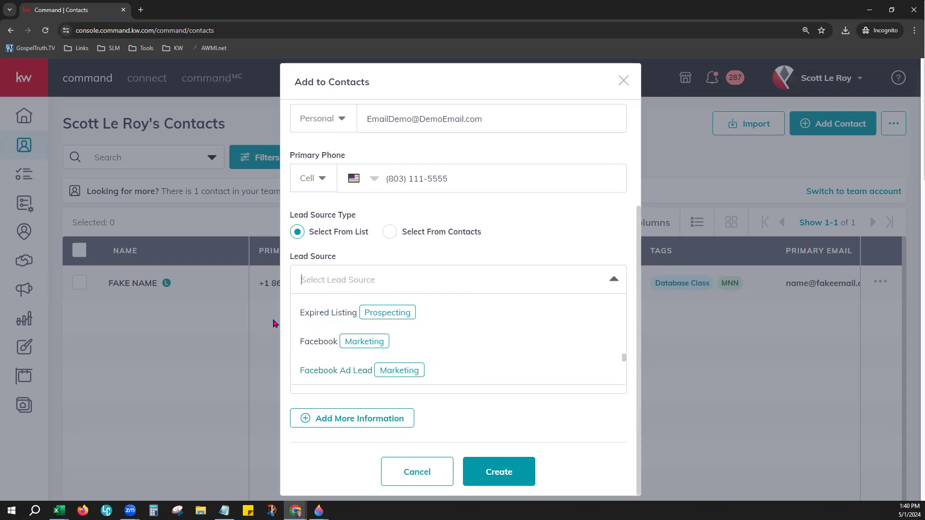
left_click(317, 313)
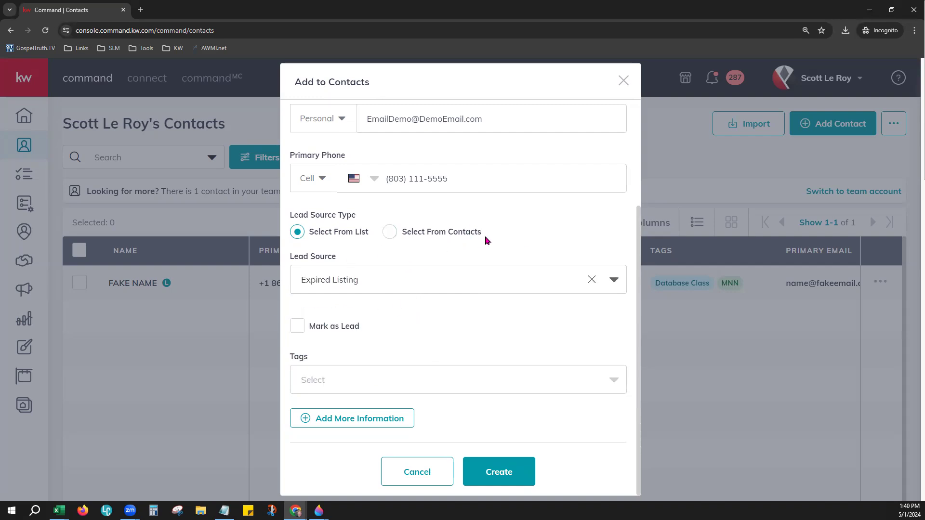
Step: Switch Lead Source Type to Select From Contacts, choose the sample contact, and mark as lead
left_click(390, 233)
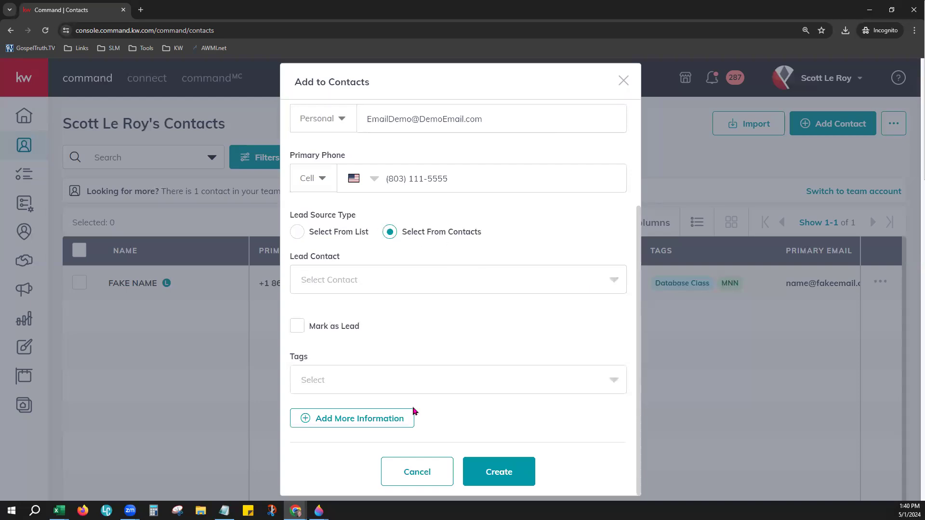
left_click(399, 277)
type("Fake")
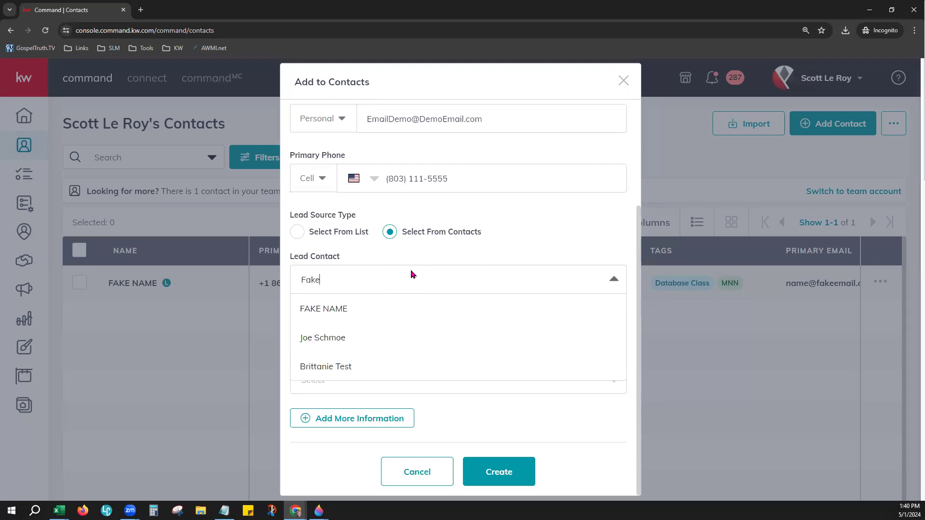
left_click(324, 339)
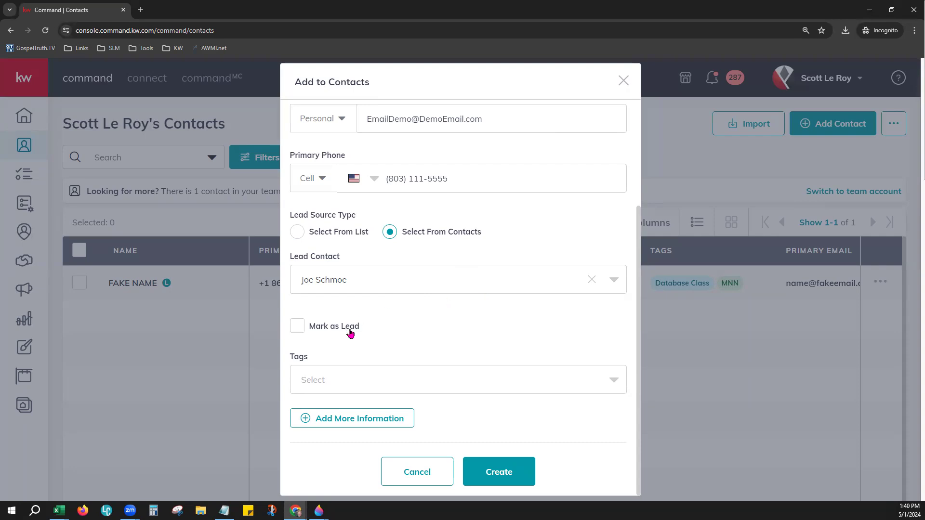
left_click(304, 328)
Step: Keep the contact marked as a lead and add the Sports Friends and Database Class tags
left_click(297, 327)
left_click(295, 329)
left_click(308, 386)
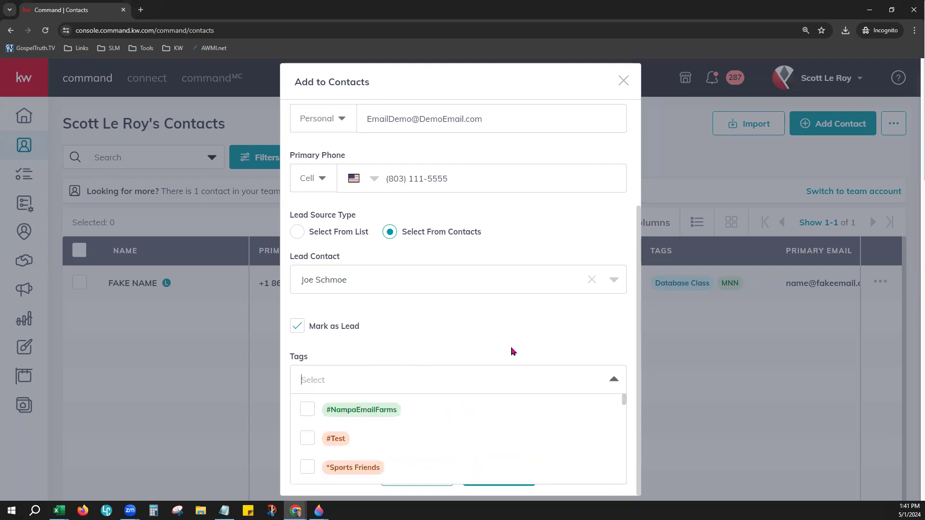
scroll(392, 428, "down", 5)
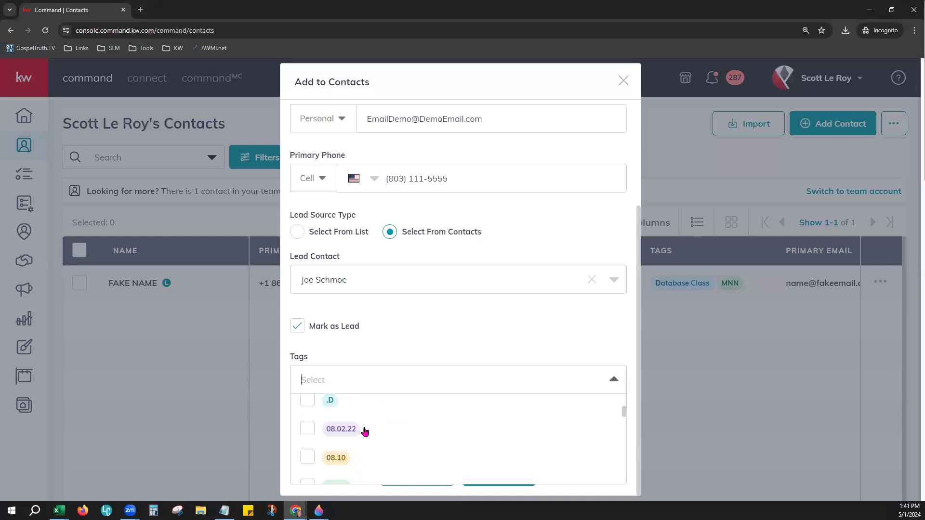
scroll(306, 429, "up", 3)
left_click(305, 428)
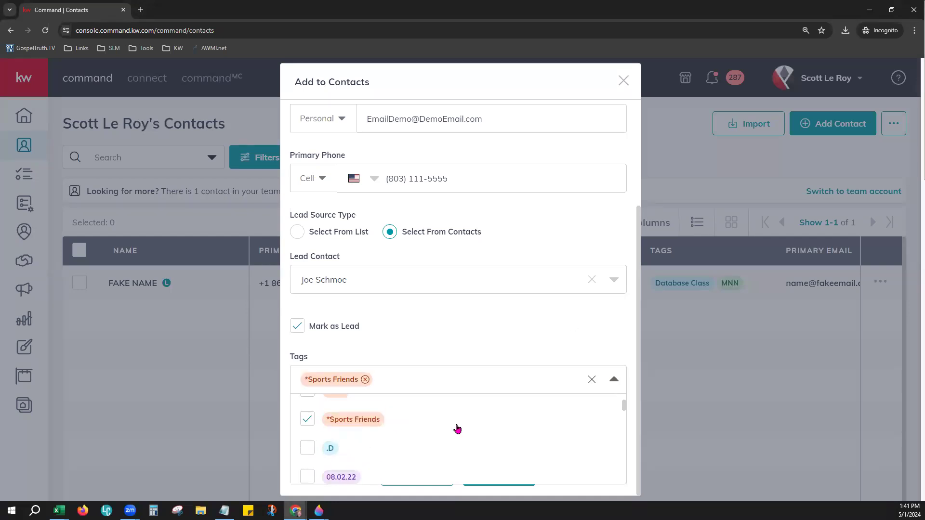
scroll(454, 428, "down", 1)
scroll(443, 427, "down", 8)
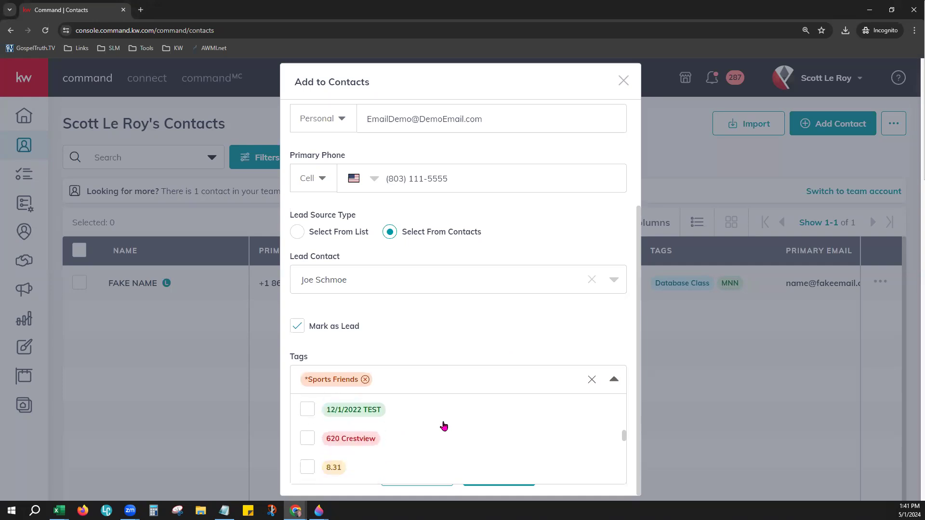
left_click(453, 379)
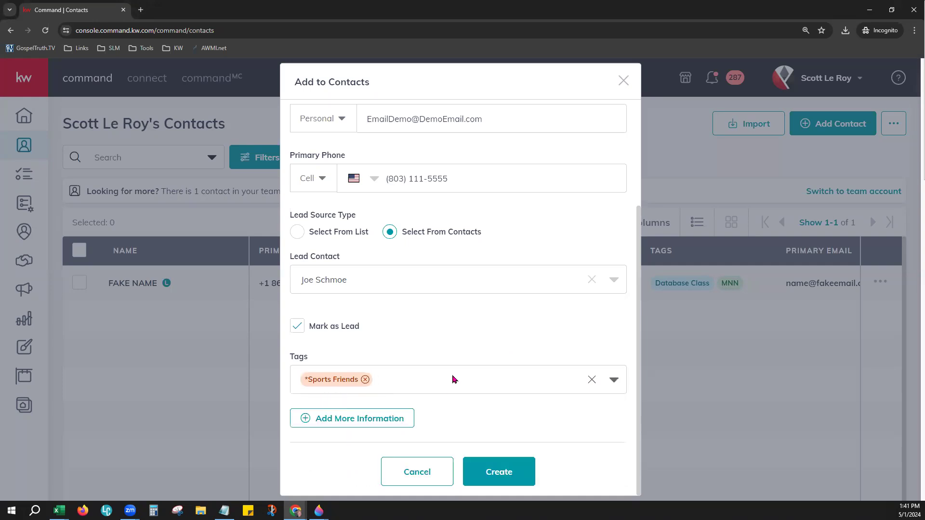
type("database")
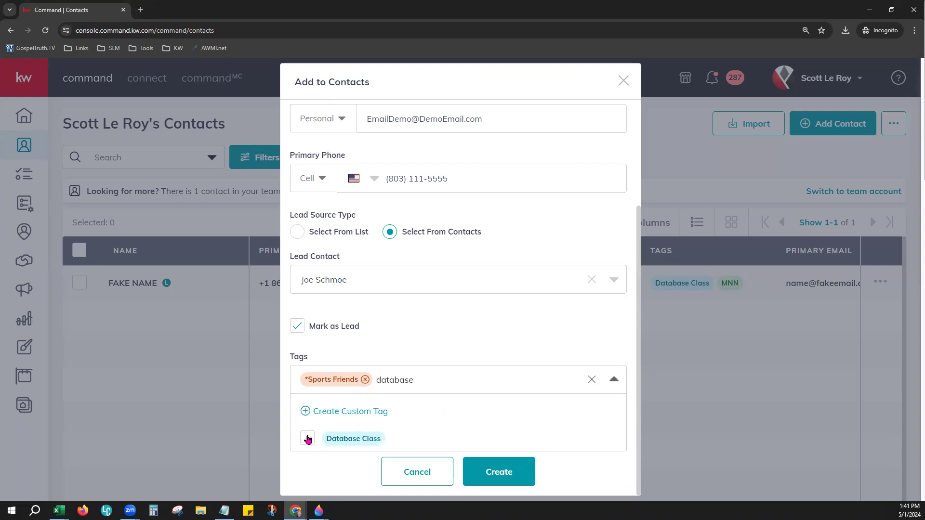
left_click(307, 438)
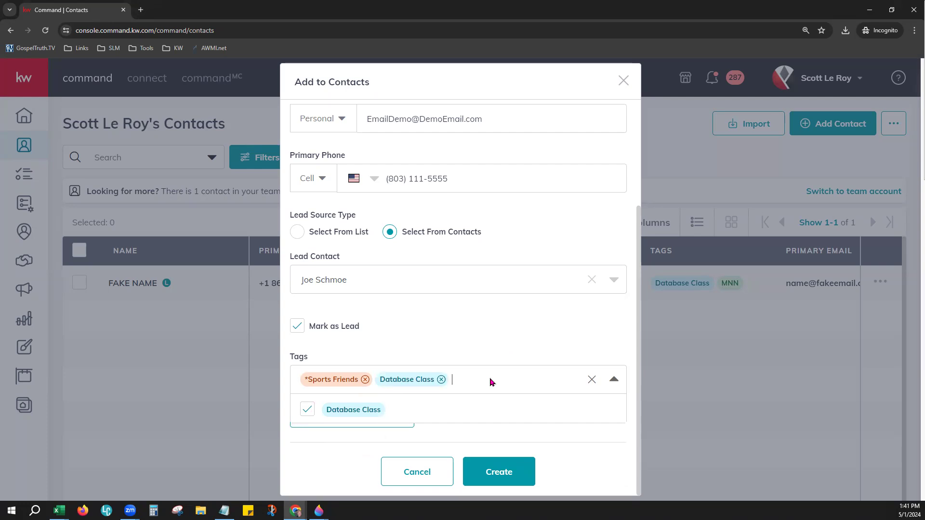
Step: Create a custom purple Soccer Practice tag and add it to the contact
type("Soccer Pa")
type("actice")
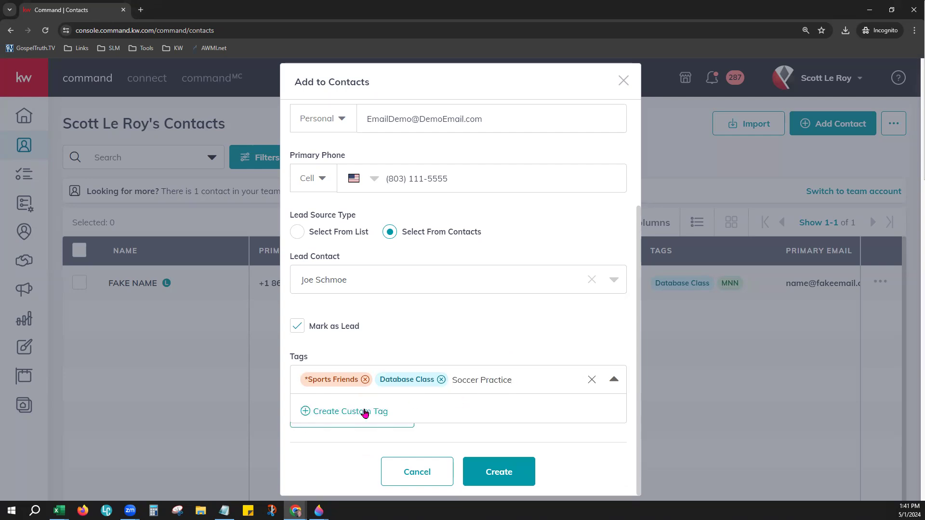
left_click(323, 412)
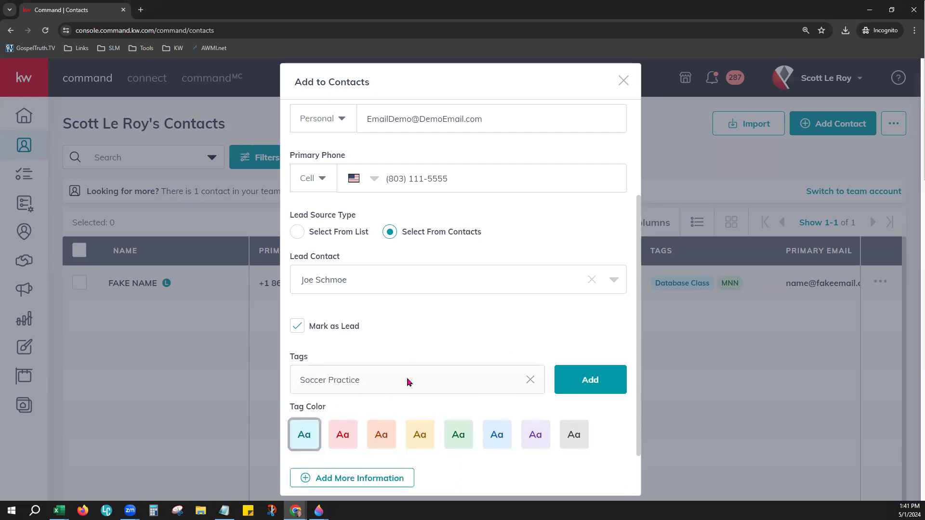
scroll(575, 410, "down", 1)
left_click(343, 386)
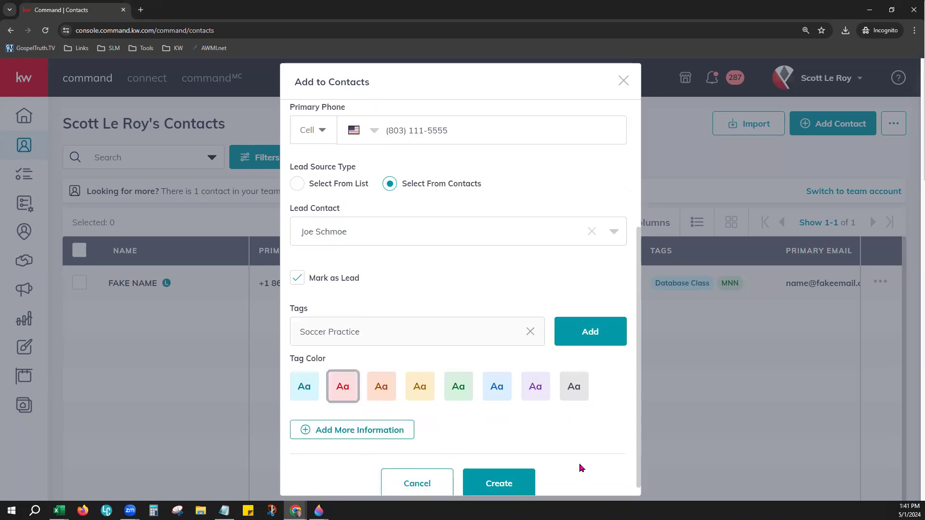
left_click(535, 386)
left_click(602, 320)
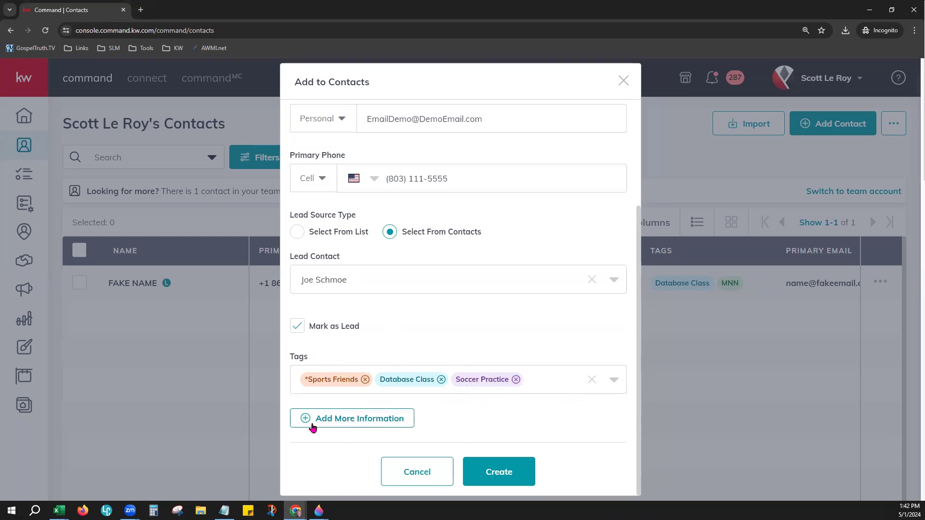
left_click(396, 415)
Step: Expand Additional Contact Information and choose Text as the preferred method of contact
scroll(378, 405, "down", 1)
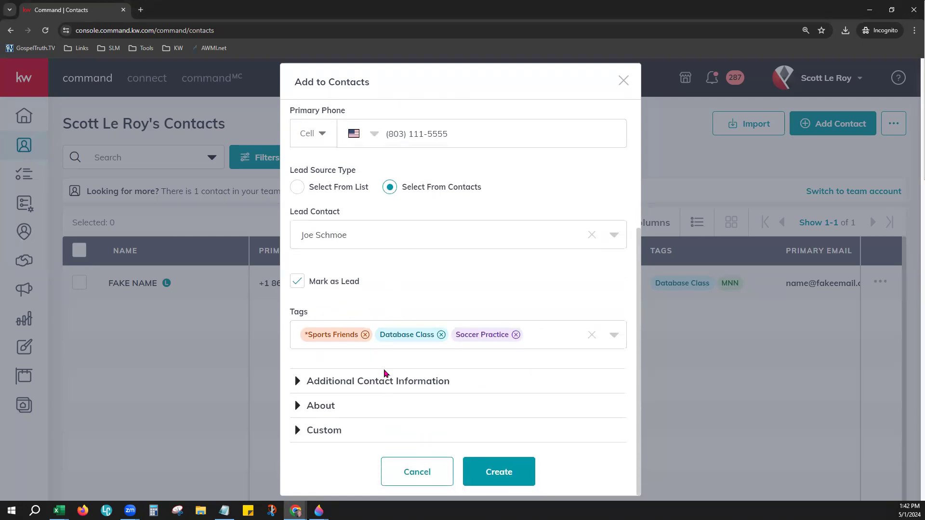
left_click(350, 380)
scroll(504, 386, "down", 3)
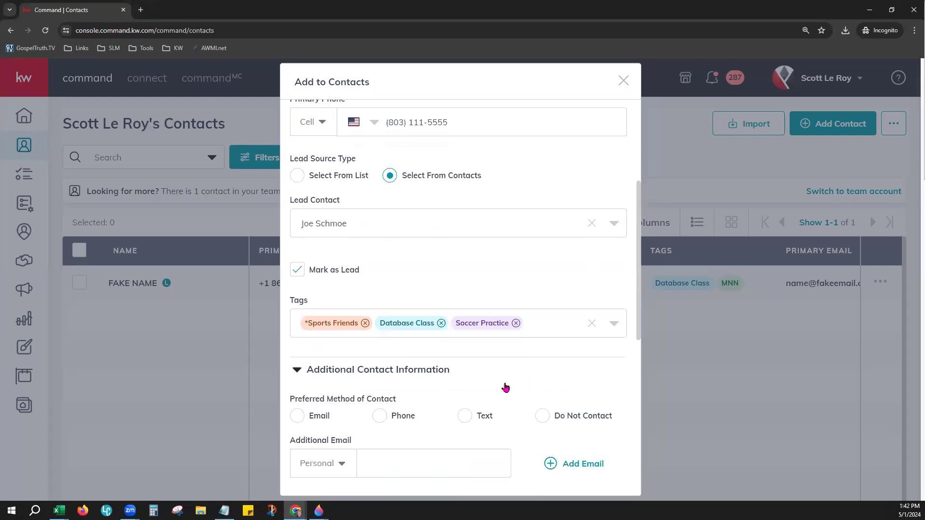
scroll(498, 340, "down", 3)
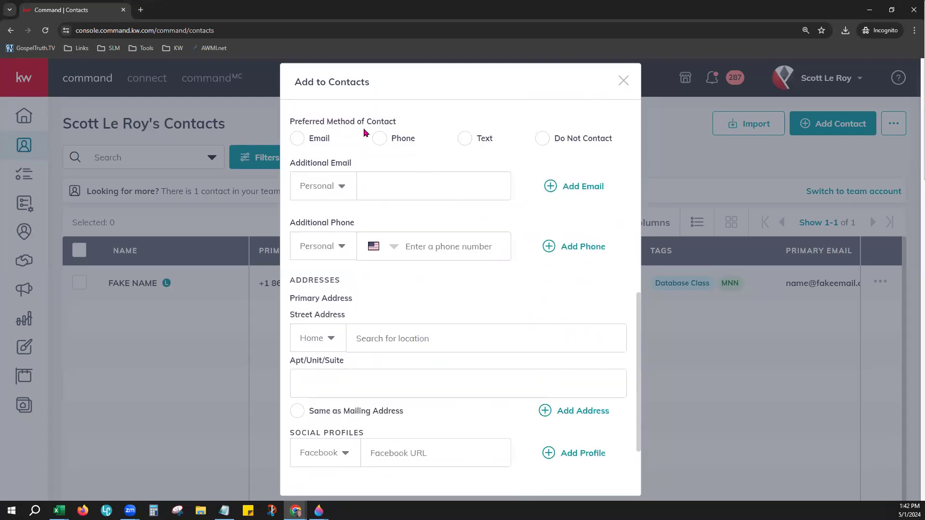
left_click_drag(290, 120, 408, 118)
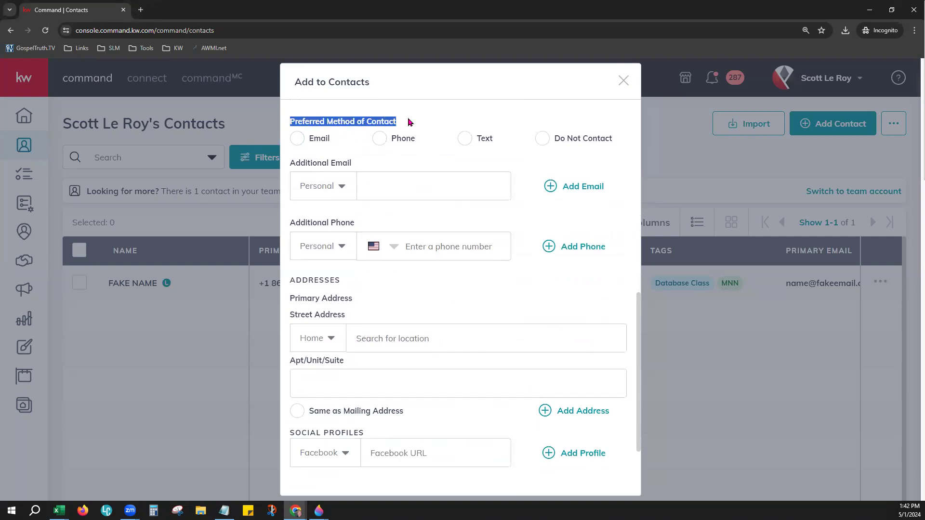
left_click(465, 138)
Step: Look back over the filled details and highlight the whole primary email address
scroll(398, 295, "down", 1)
scroll(499, 260, "up", 1)
left_click_drag(554, 140, 618, 142)
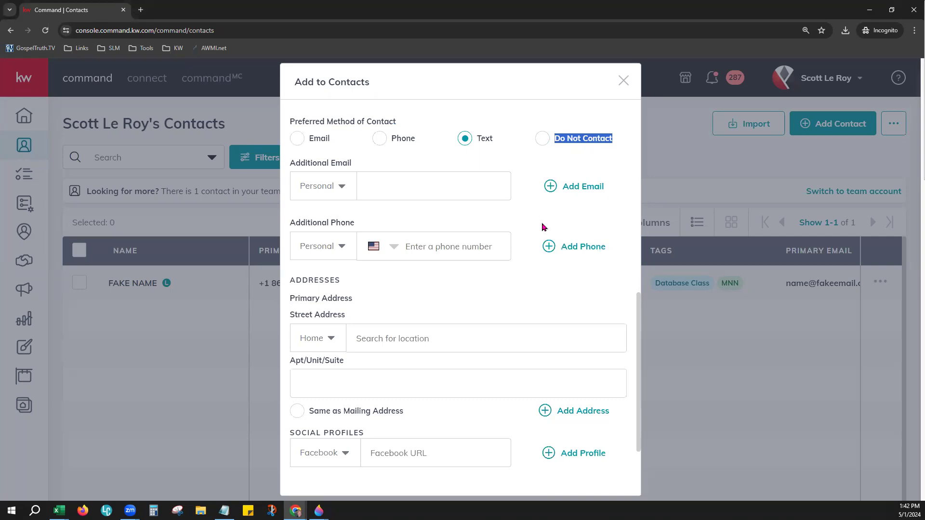
scroll(518, 273, "up", 6)
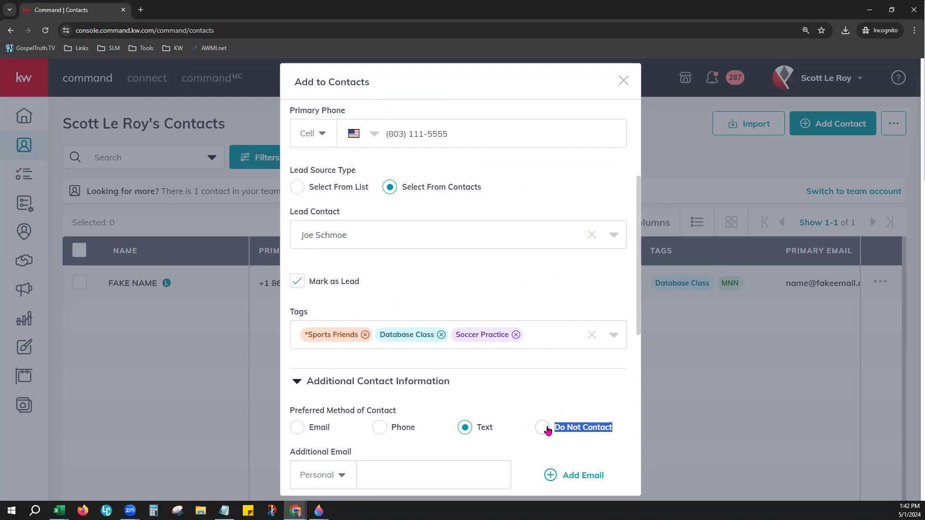
scroll(536, 374, "up", 4)
left_click_drag(514, 259, 357, 262)
key("ctrl+c")
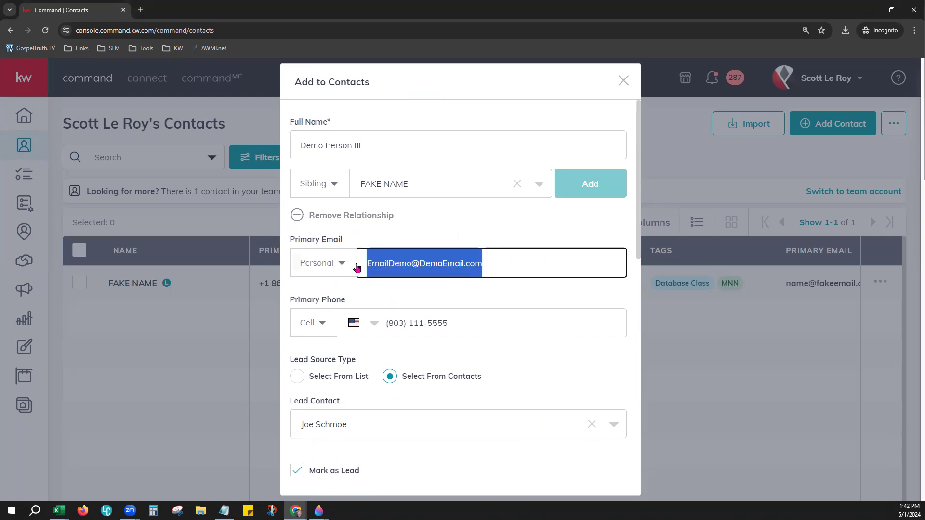
key("BackSpace")
scroll(544, 375, "down", 7)
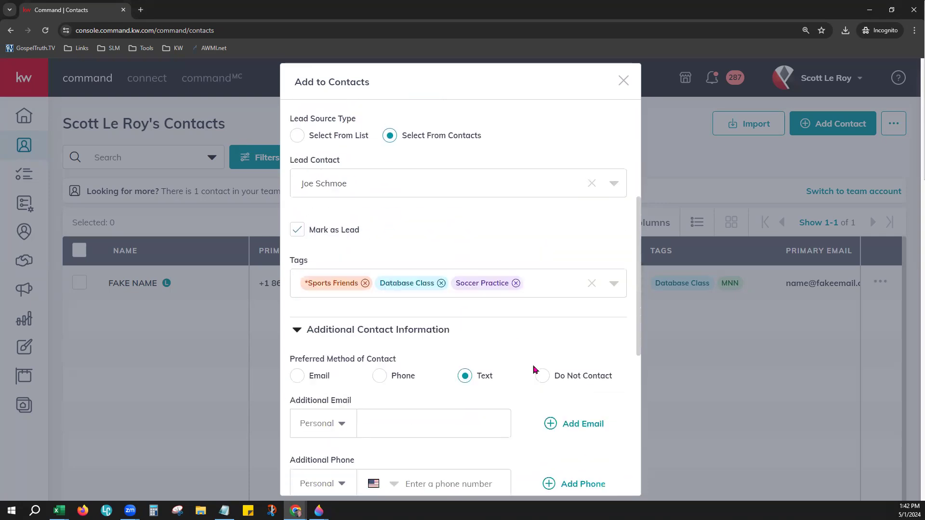
left_click(384, 280)
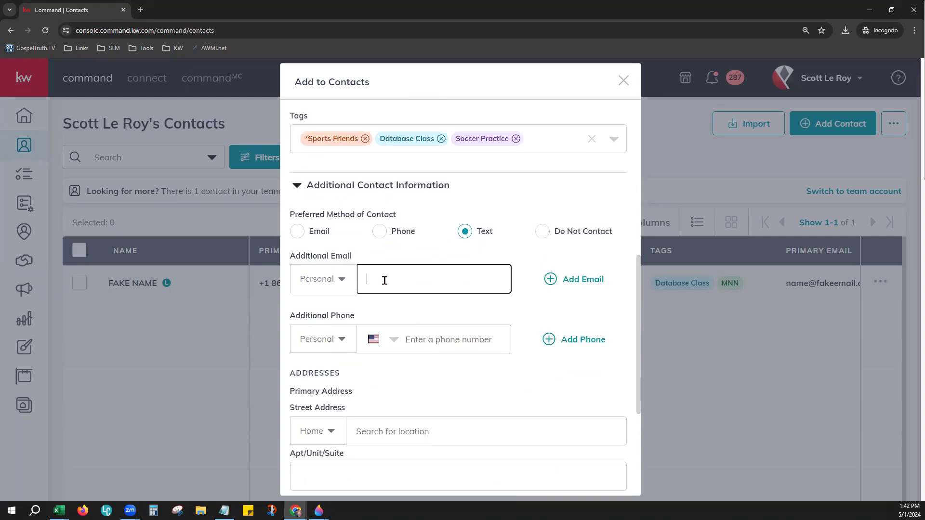
key("ctrl+v")
scroll(427, 281, "up", 6)
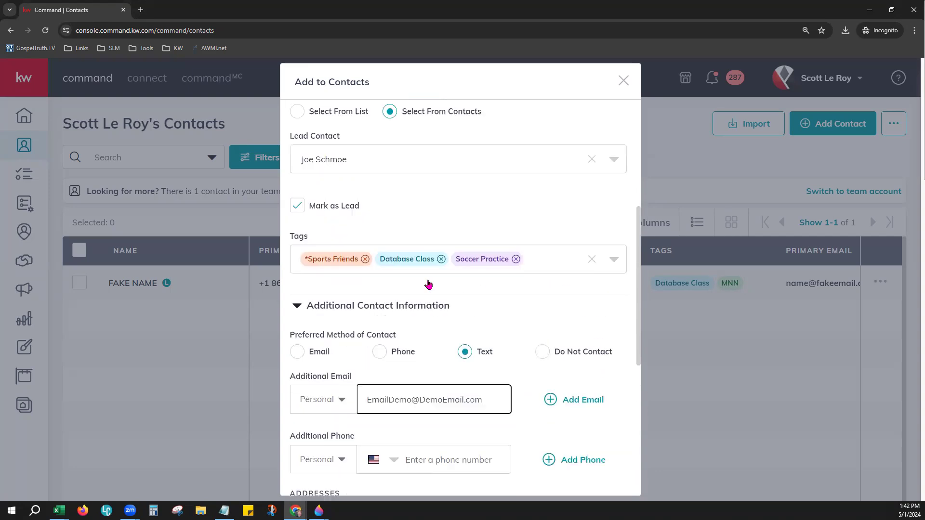
left_click(441, 226)
left_click_drag(448, 226, 385, 227)
key("ctrl+c")
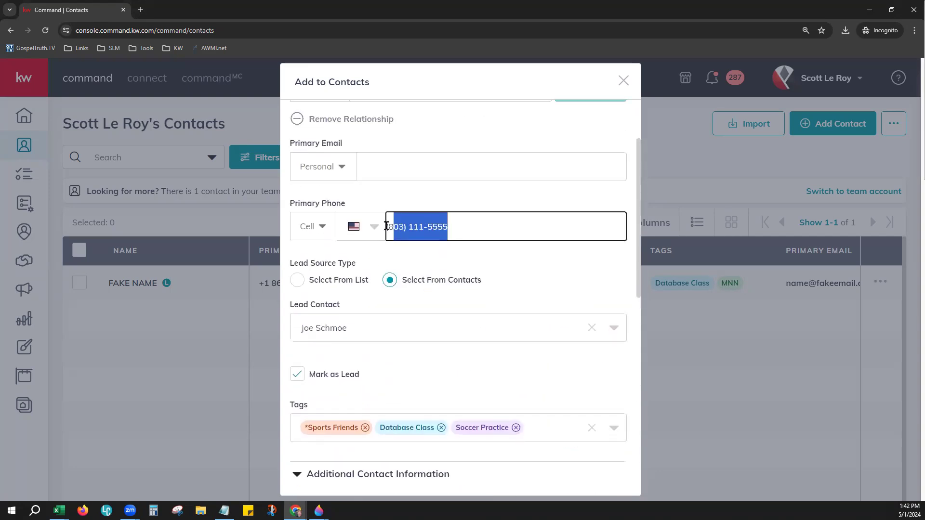
key("BackSpace")
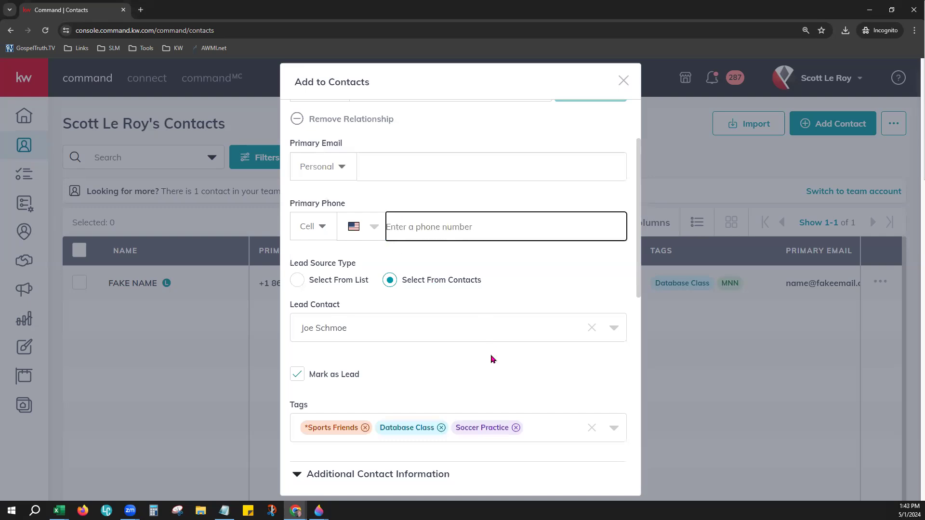
scroll(493, 358, "down", 6)
left_click(447, 342)
key("ctrl+v")
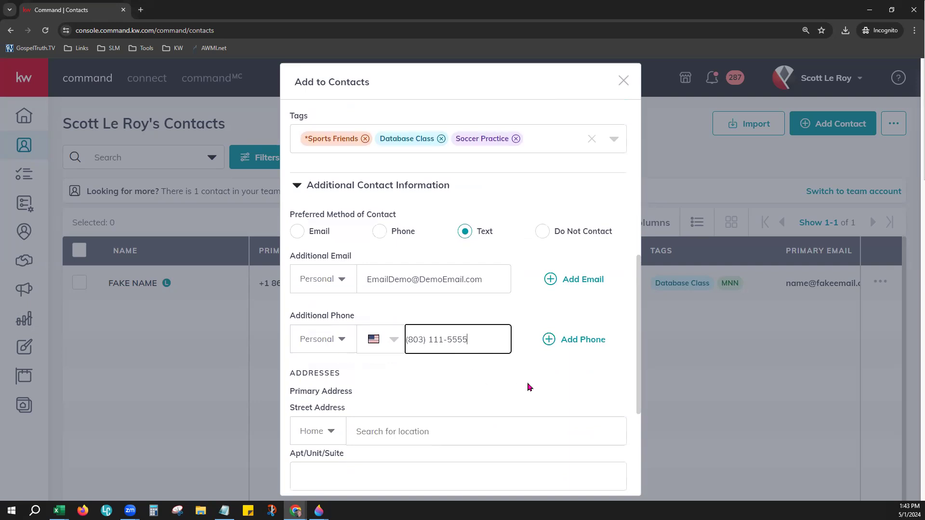
scroll(530, 387, "up", 6)
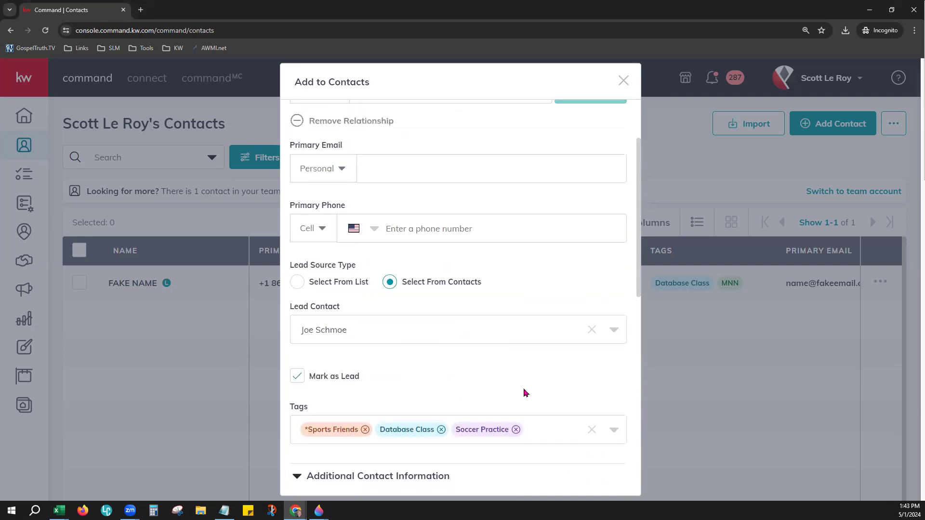
scroll(525, 393, "up", 2)
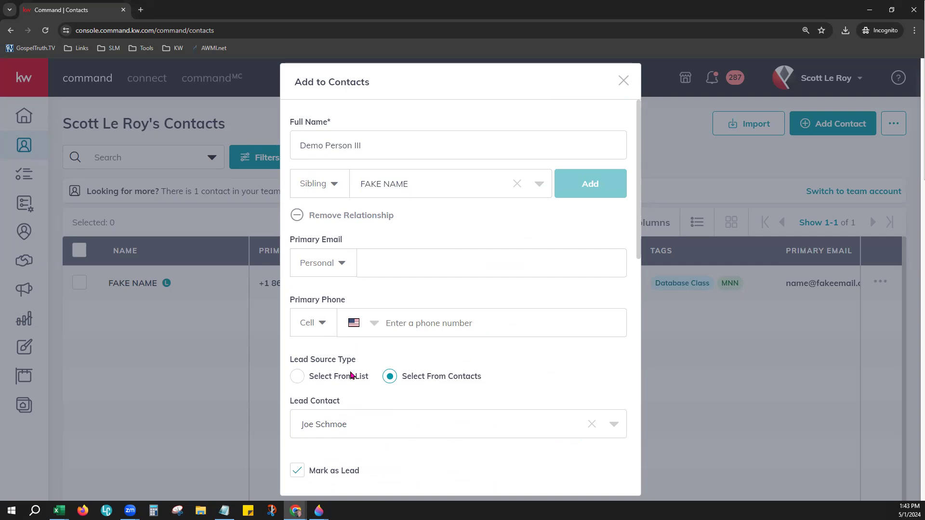
scroll(438, 357, "down", 8)
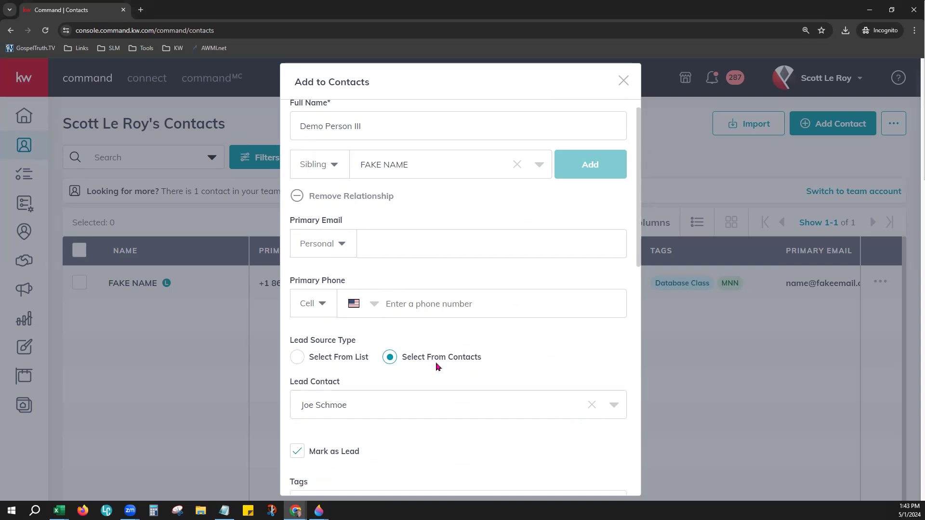
scroll(444, 329, "down", 1)
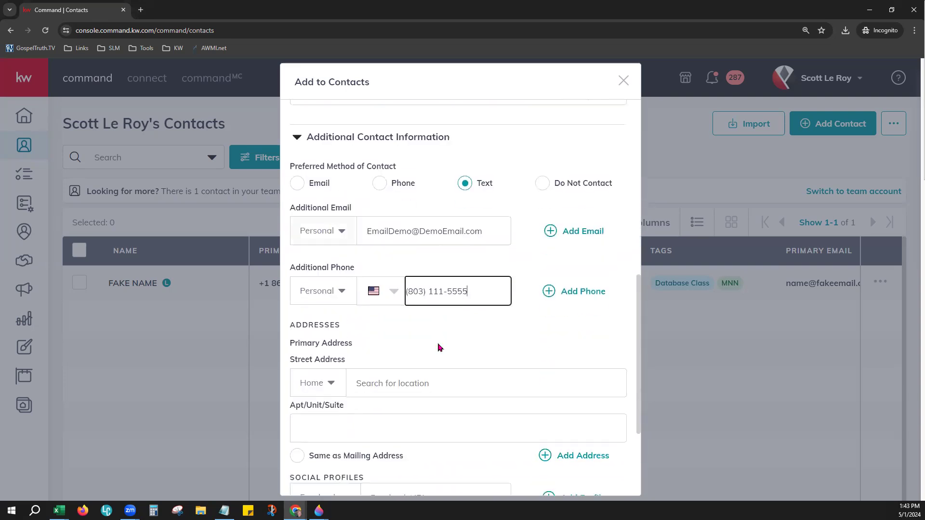
left_click_drag(473, 292, 407, 291)
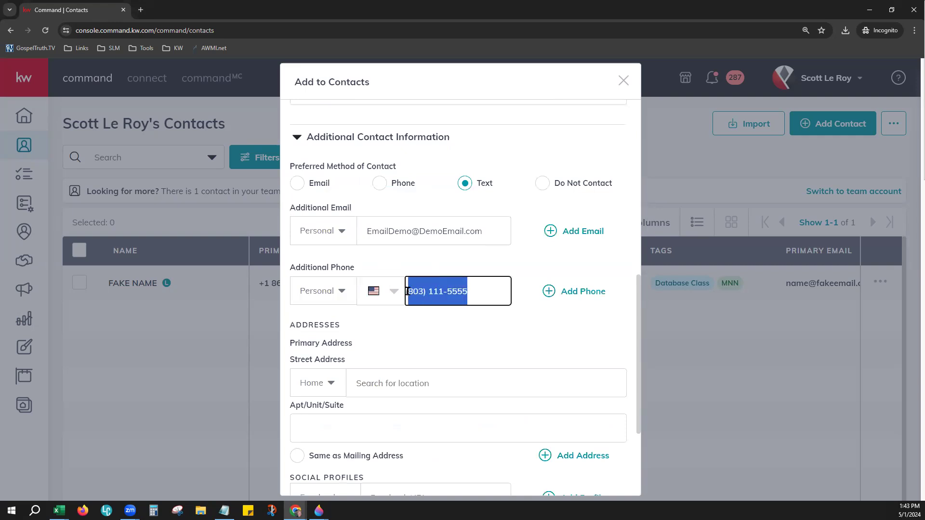
left_click(479, 293)
left_click_drag(478, 294, 392, 289)
key("BackSpace")
scroll(491, 314, "up", 10)
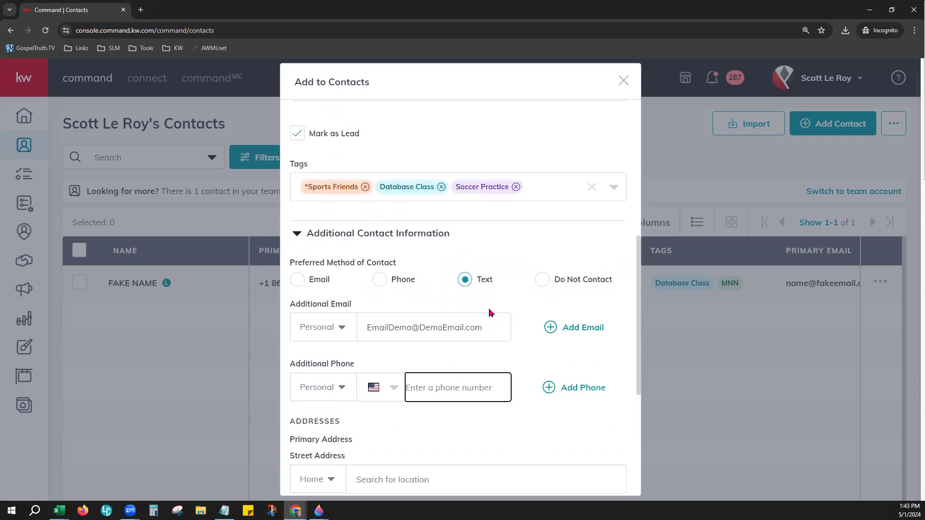
left_click(435, 334)
type("(801) 111-5555")
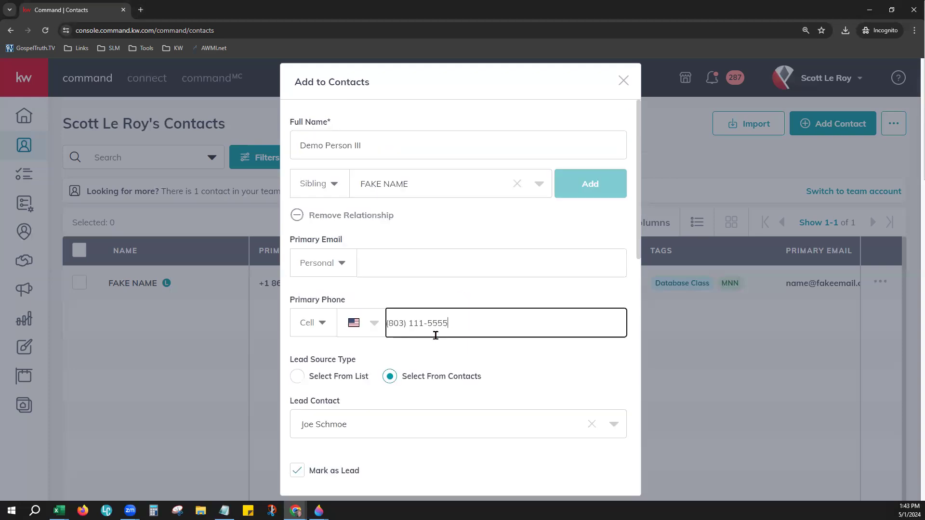
scroll(467, 396, "down", 7)
scroll(468, 396, "down", 2)
left_click_drag(486, 226, 353, 216)
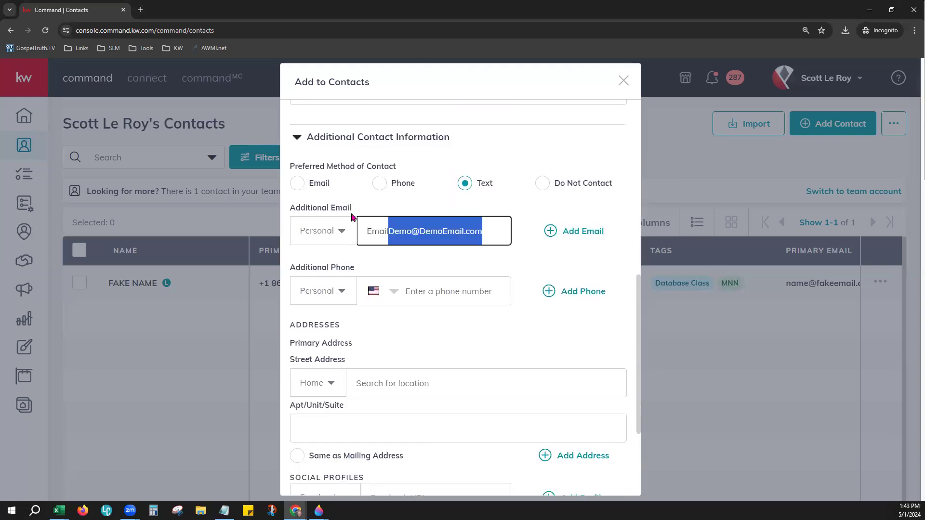
key("BackSpace")
scroll(466, 344, "up", 9)
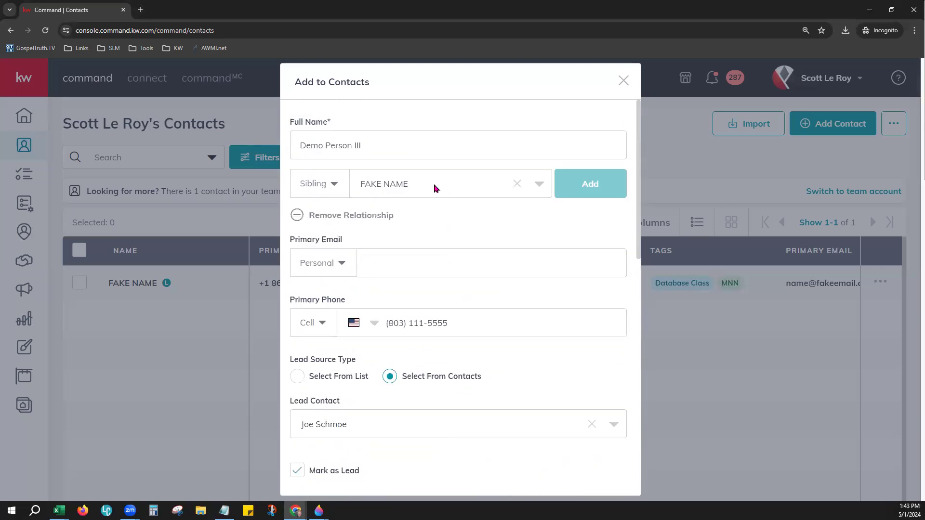
left_click(412, 263)
key("ctrl+v")
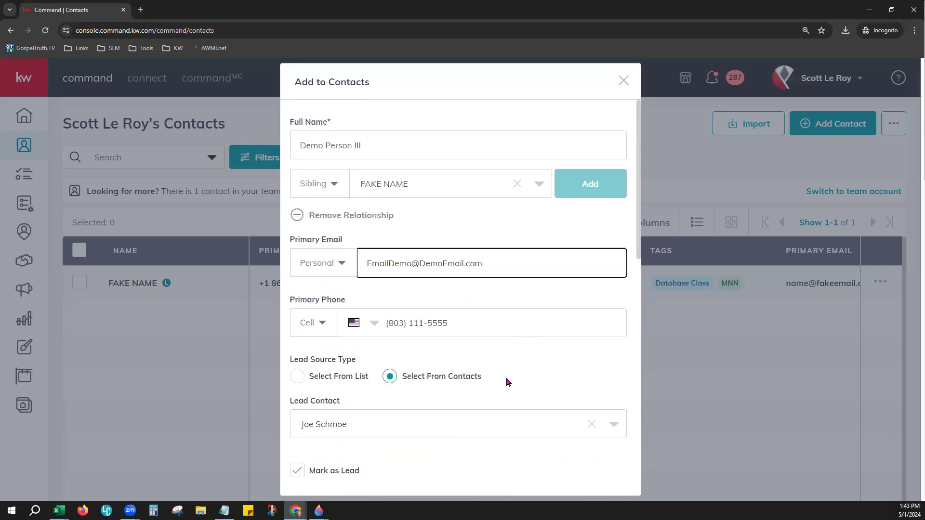
scroll(506, 383, "down", 10)
scroll(506, 383, "down", 2)
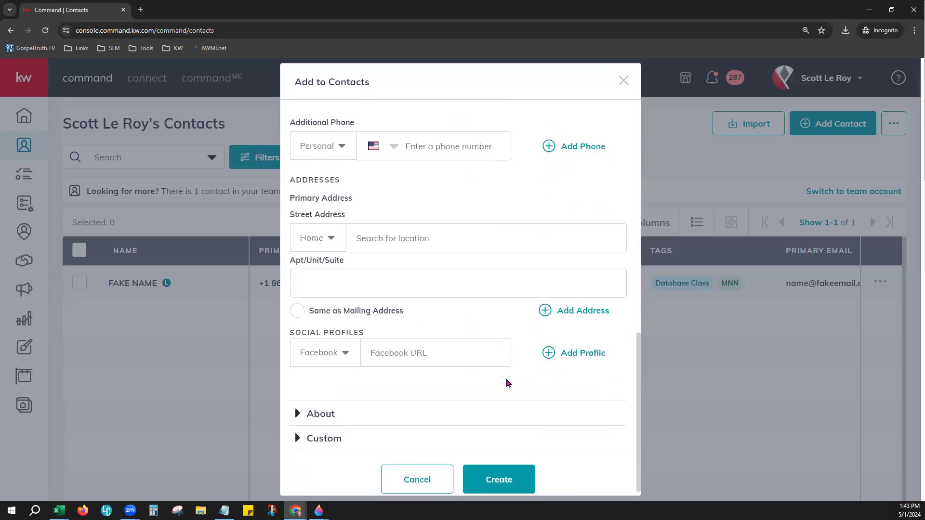
Step: Enter a Home address from the suggested street address and mark it as the mailing address
left_click(312, 232)
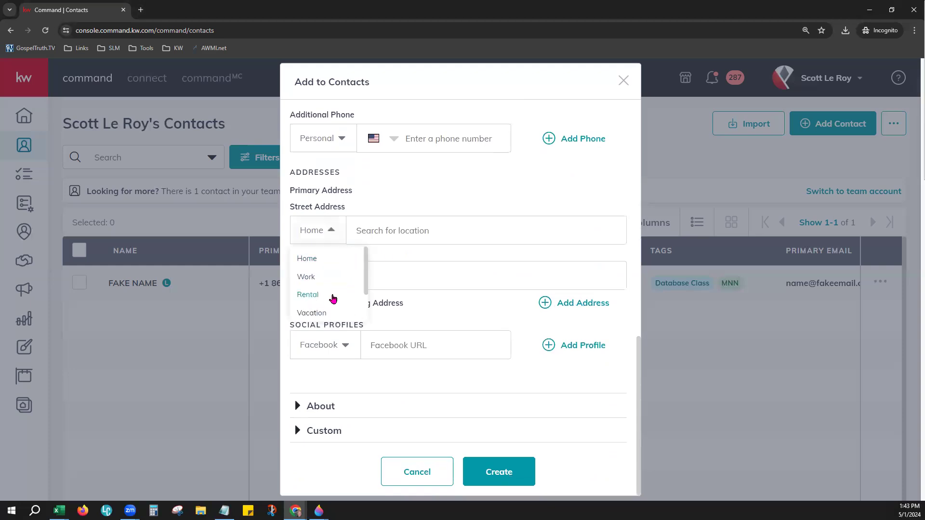
scroll(330, 313, "down", 2)
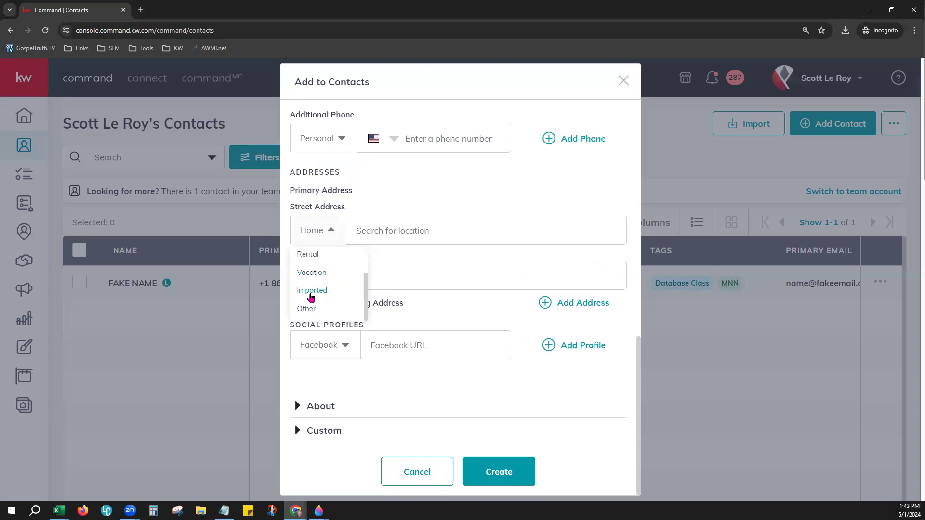
scroll(362, 274, "up", 2)
left_click(384, 239)
left_click(385, 237)
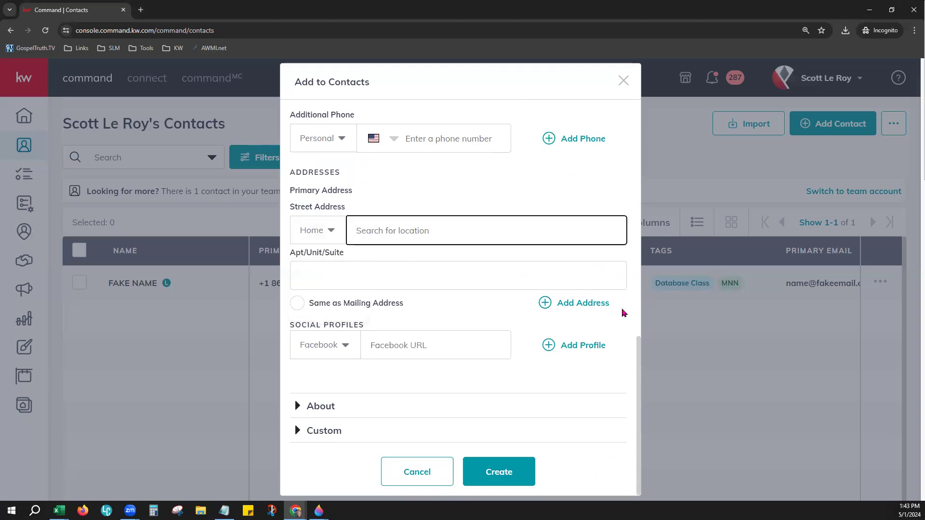
type("123 Fake")
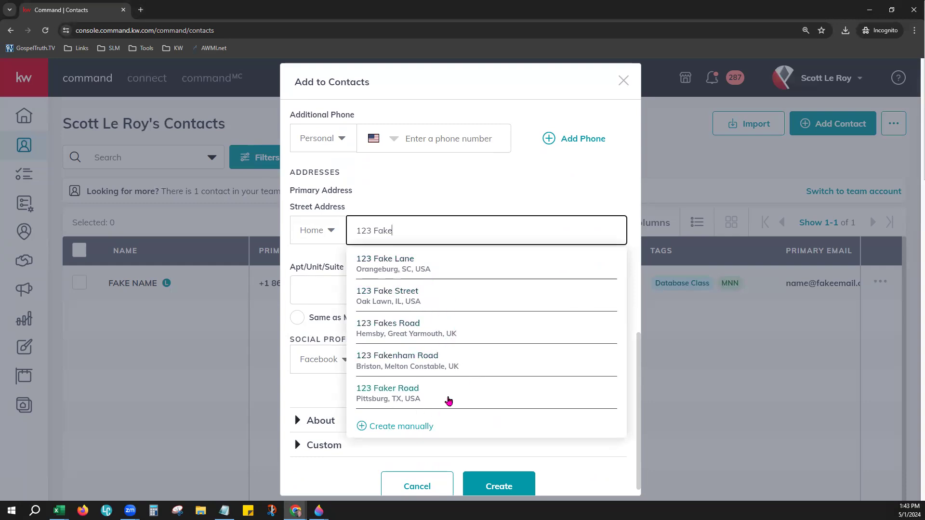
left_click(397, 394)
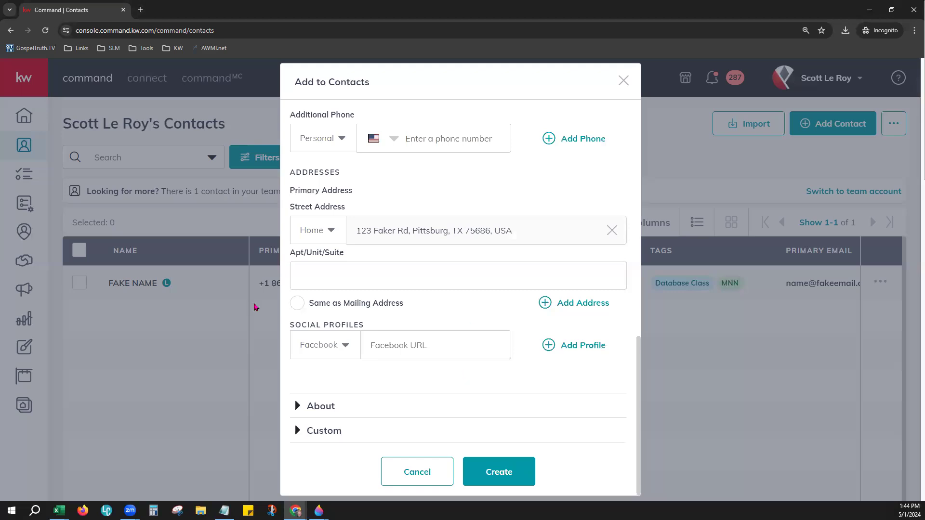
left_click(296, 303)
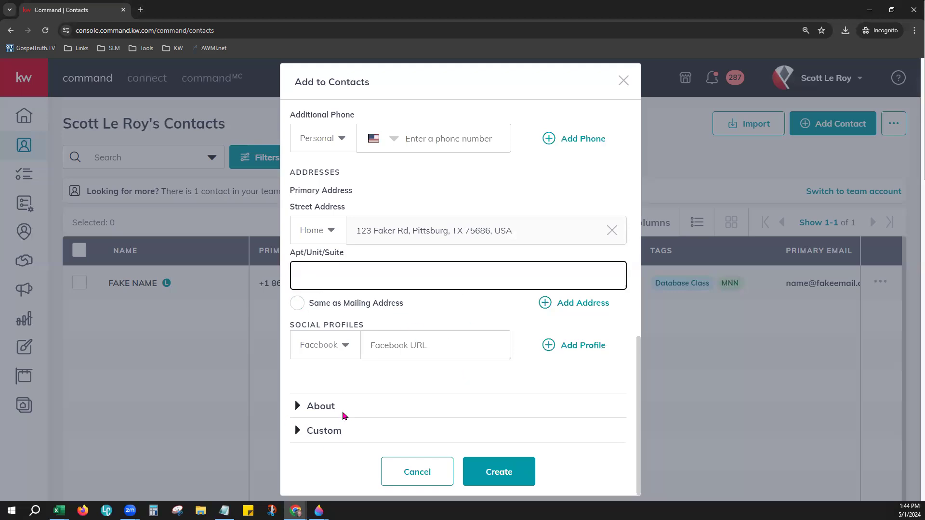
left_click(297, 303)
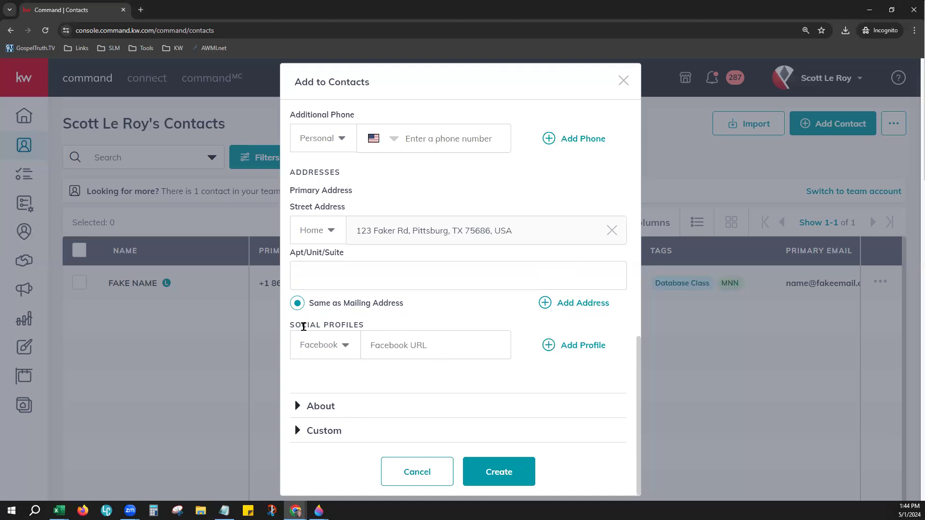
Step: Keep the first social profile as Facebook and add a second Twitter profile row
left_click(338, 350)
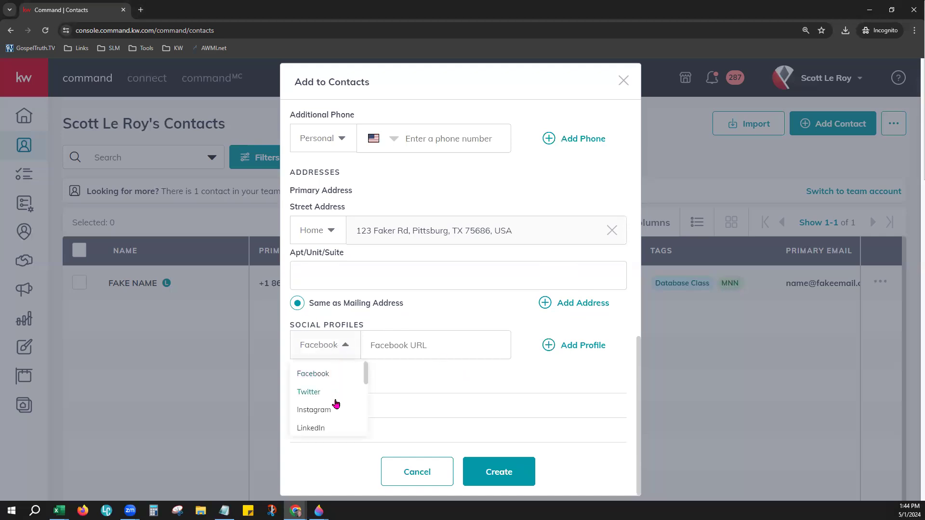
left_click(431, 348)
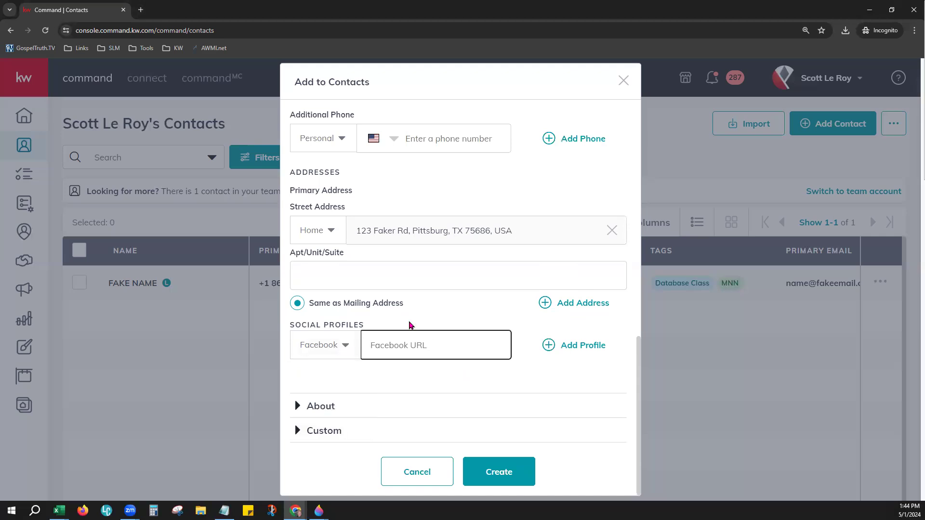
left_click(561, 350)
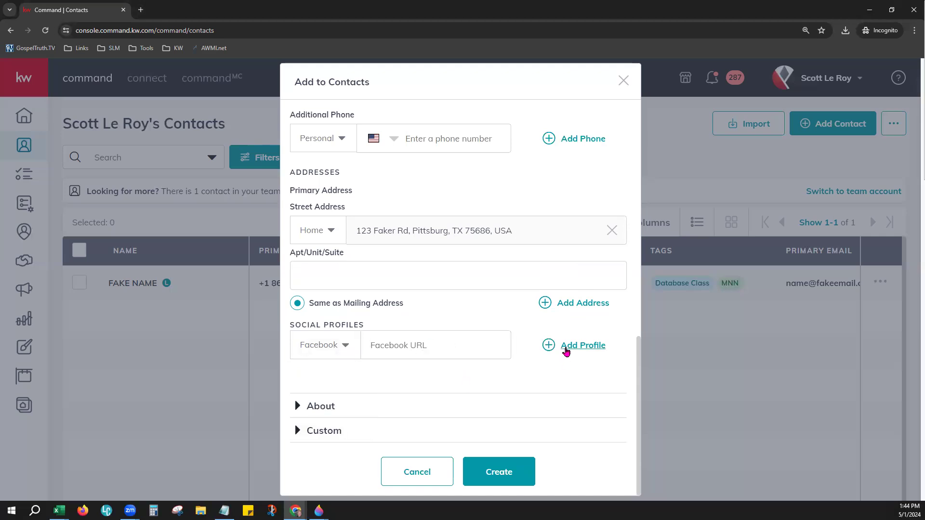
left_click(329, 389)
left_click(324, 437)
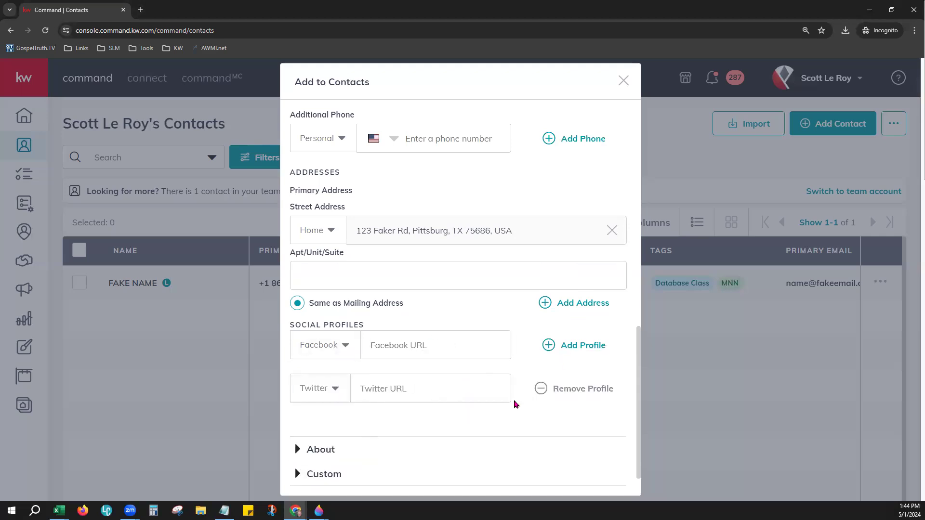
scroll(514, 404, "down", 2)
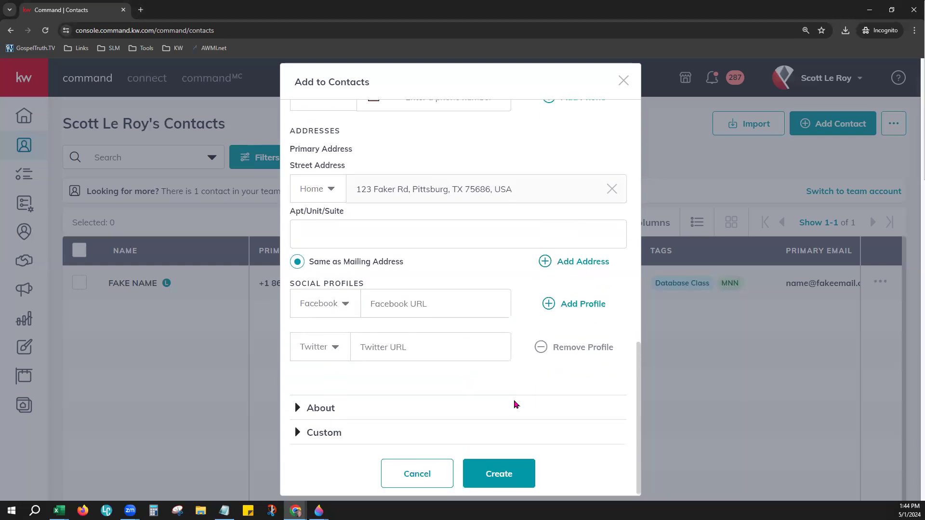
left_click(326, 413)
Step: Set the birthday to February 6, 1987
scroll(475, 347, "up", 4)
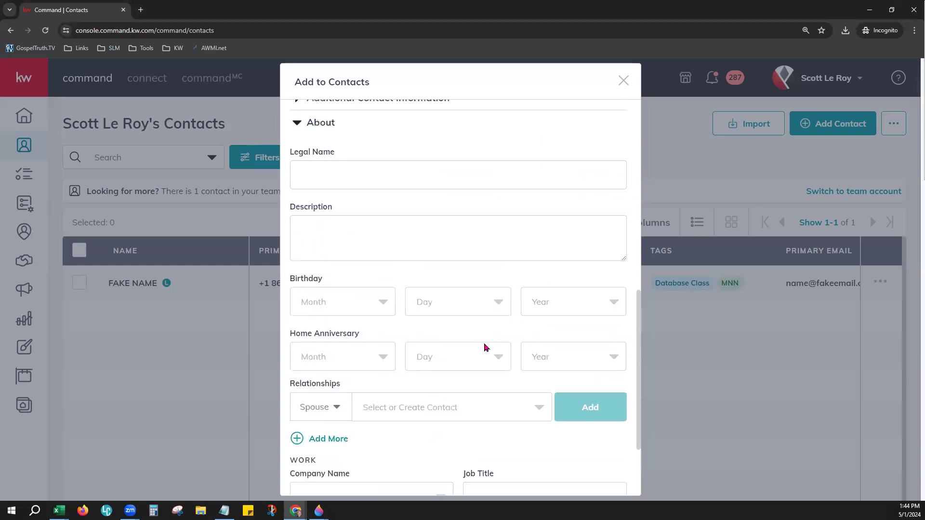
left_click(337, 252)
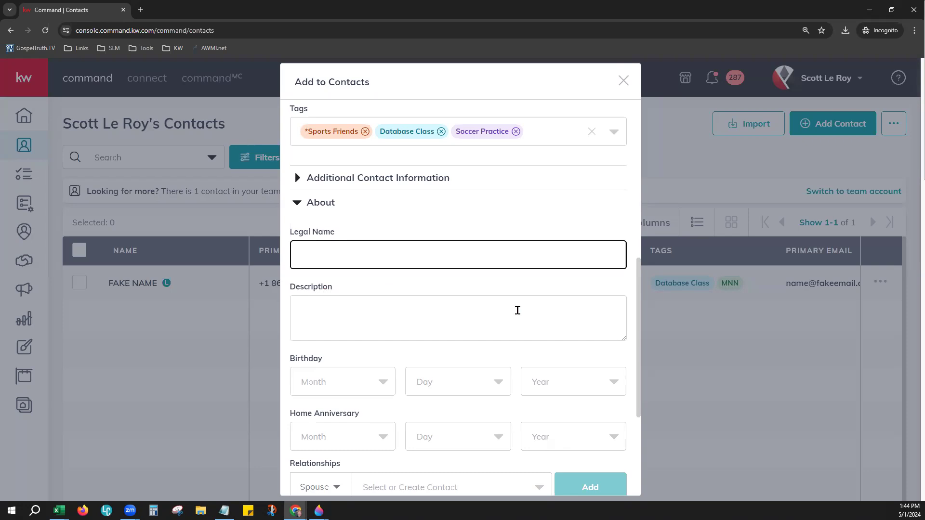
scroll(517, 310, "down", 2)
left_click(375, 215)
scroll(428, 320, "down", 2)
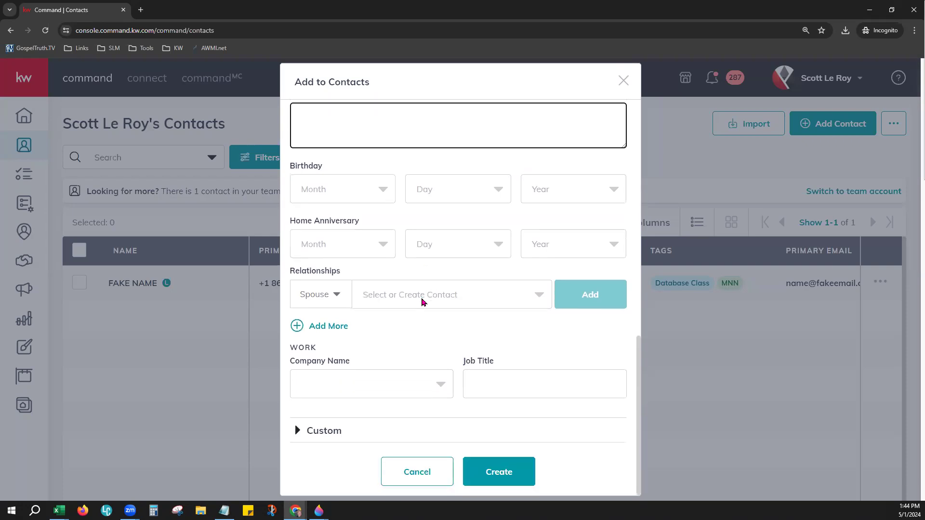
left_click(378, 190)
left_click(355, 251)
left_click(460, 188)
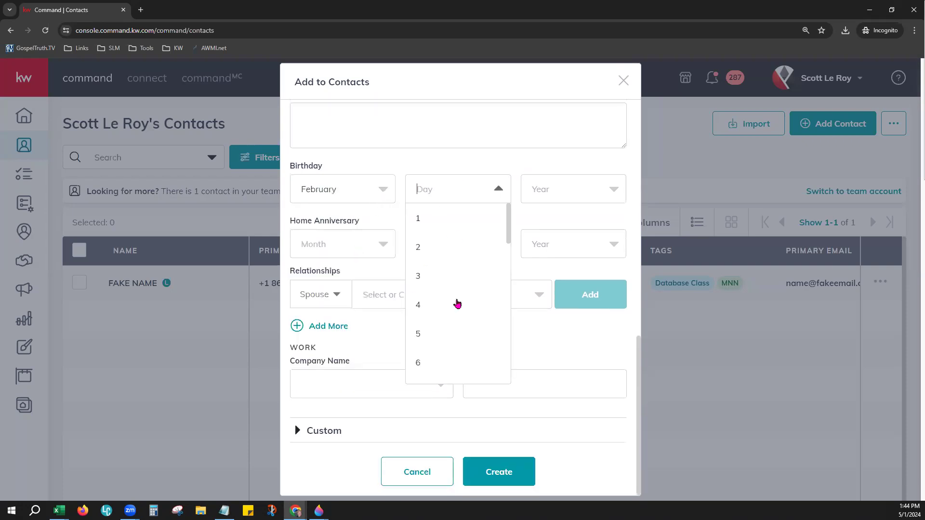
left_click(443, 362)
left_click(561, 198)
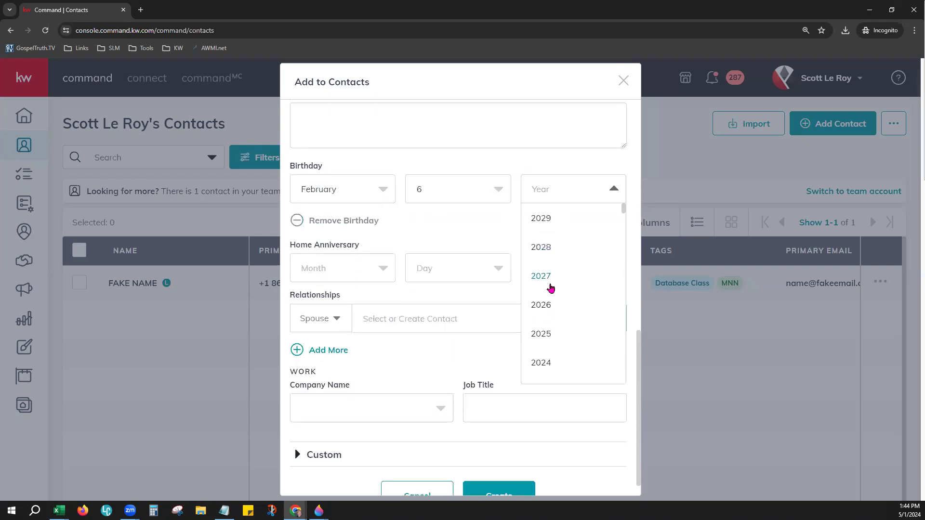
scroll(568, 347, "down", 5)
scroll(568, 349, "down", 7)
scroll(563, 366, "down", 7)
left_click(572, 374)
Step: Set the home anniversary to June 11, 2023, correcting the year from 2024
left_click(365, 279)
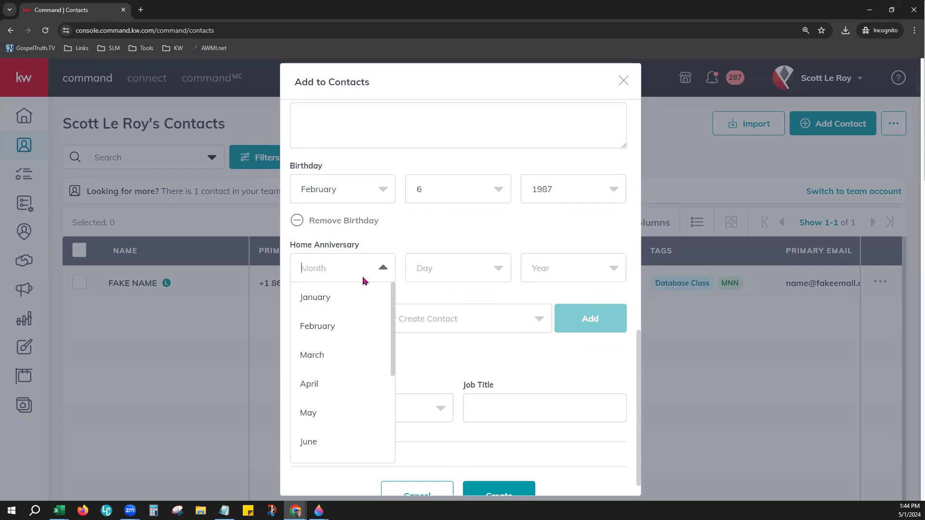
left_click(332, 444)
left_click(436, 280)
scroll(417, 431, "down", 3)
left_click(446, 345)
left_click(564, 268)
scroll(561, 435, "down", 2)
scroll(561, 435, "down", 7)
scroll(549, 363, "up", 6)
scroll(557, 371, "up", 3)
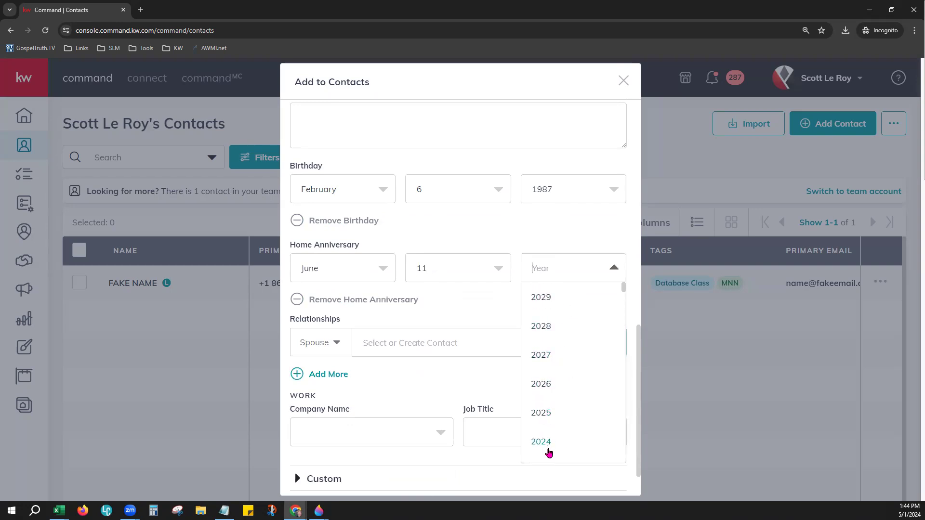
left_click(548, 453)
scroll(484, 381, "down", 1)
left_click(558, 226)
scroll(570, 366, "down", 1)
left_click(570, 371)
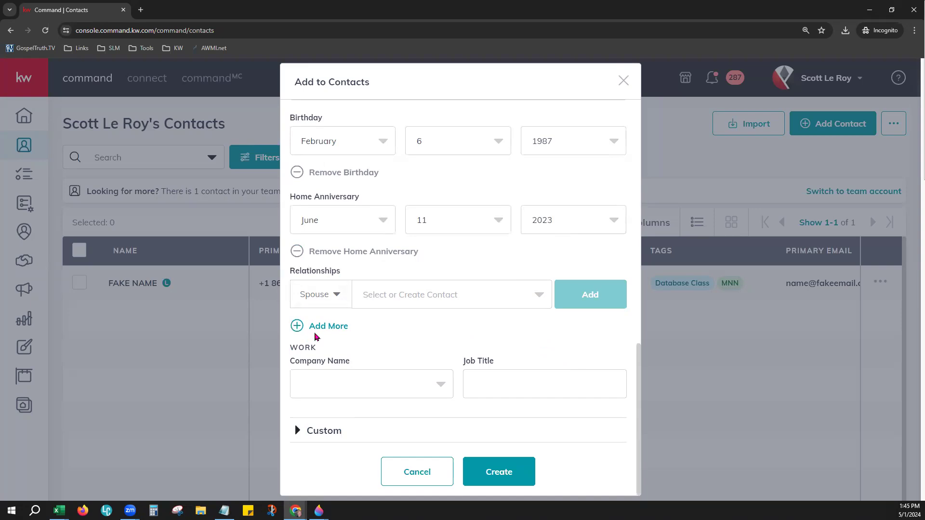
Step: Choose Merril Lynch as the company and set the job title to Financial Advisor
left_click(303, 391)
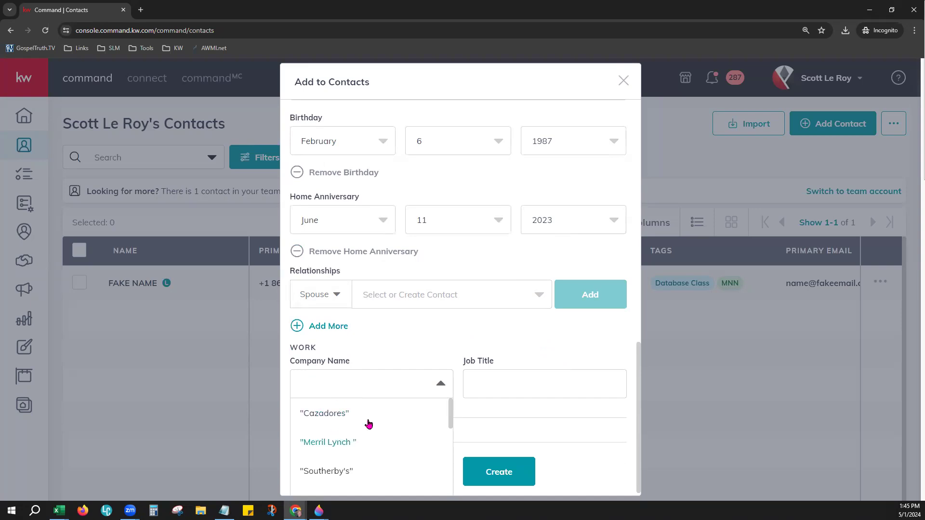
left_click(362, 452)
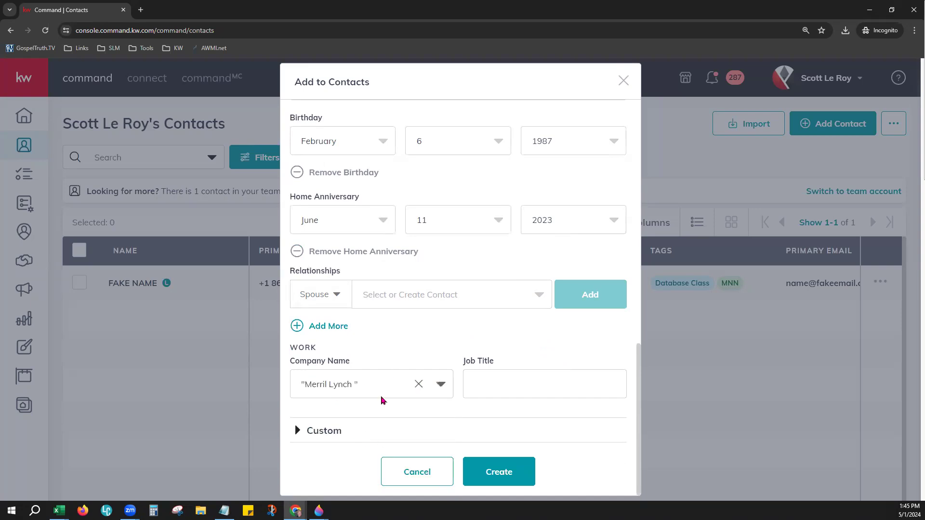
left_click(485, 380)
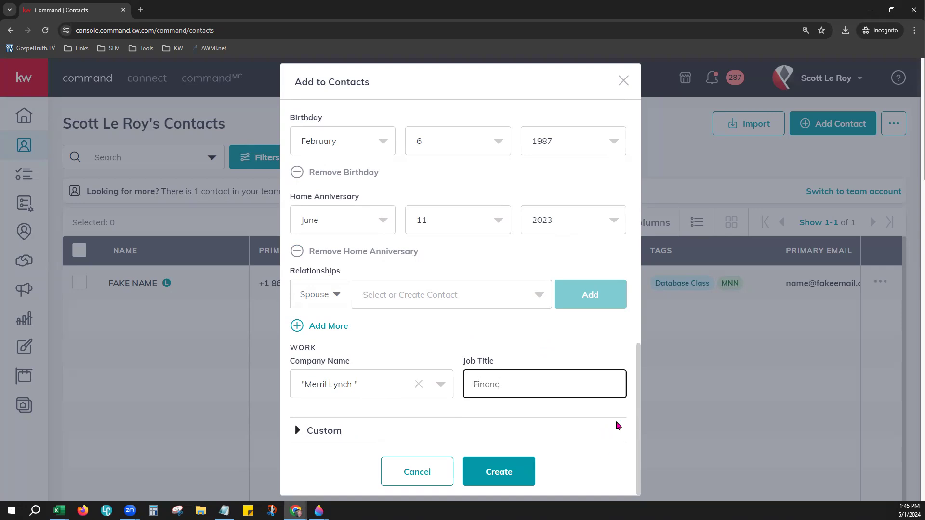
type("Advisor")
left_click(342, 435)
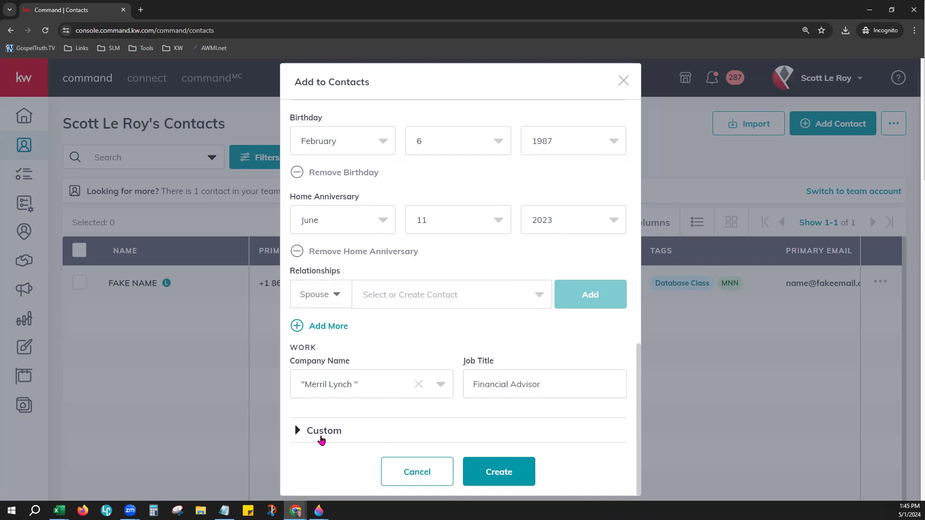
left_click(342, 435)
scroll(320, 437, "down", 8)
Step: Add the Pie Giveaway custom field with Cherry selected, then create the contact
scroll(467, 280, "up", 3)
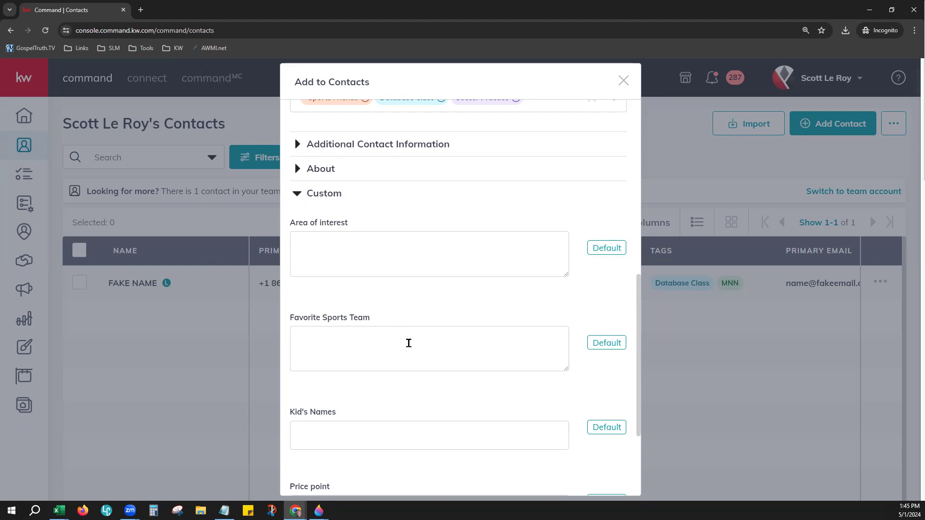
scroll(501, 402, "down", 2)
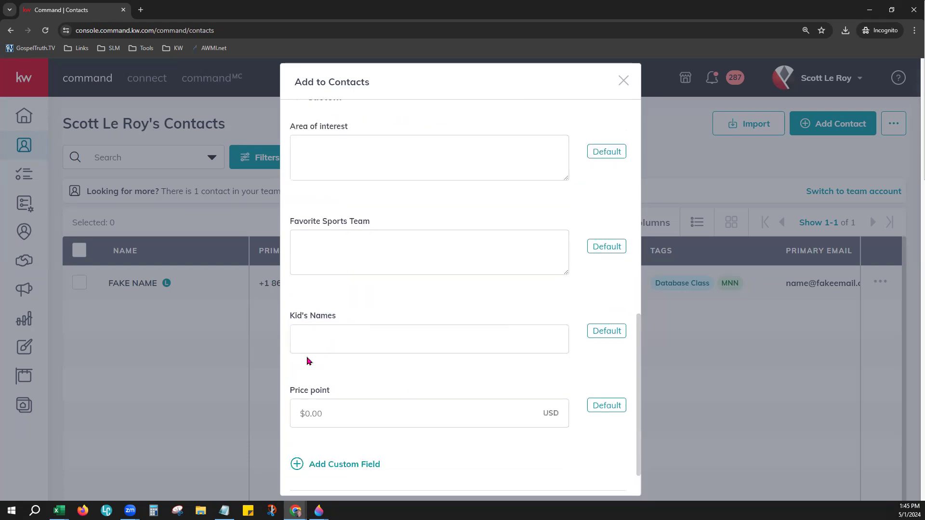
scroll(587, 399, "down", 1)
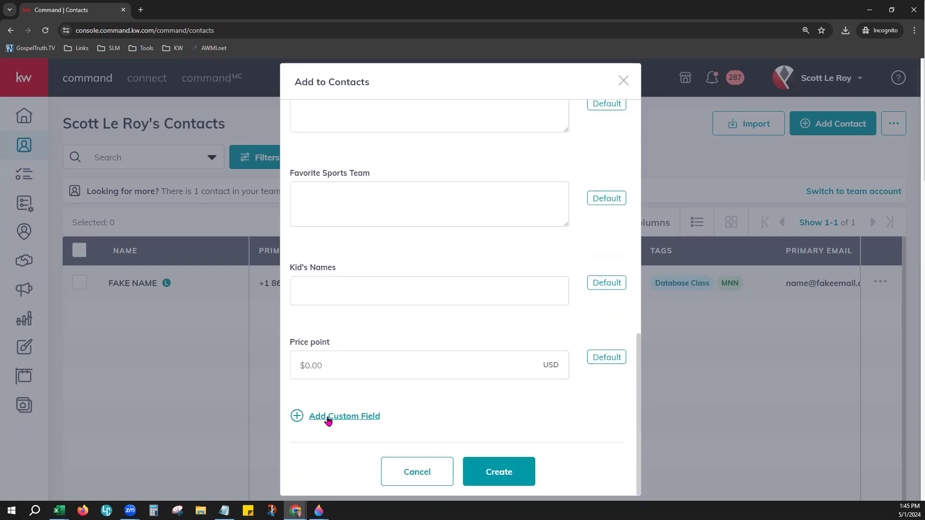
left_click(362, 421)
scroll(528, 421, "down", 1)
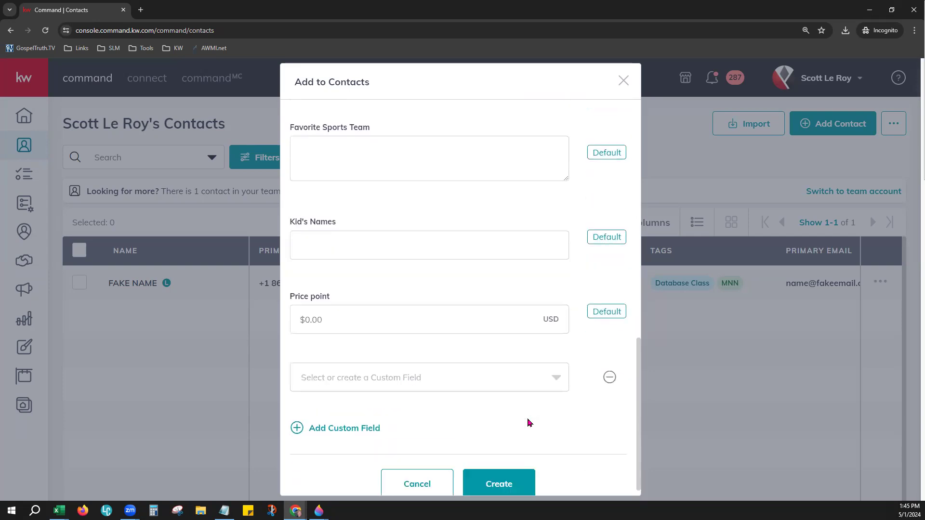
left_click(472, 375)
scroll(464, 418, "down", 2)
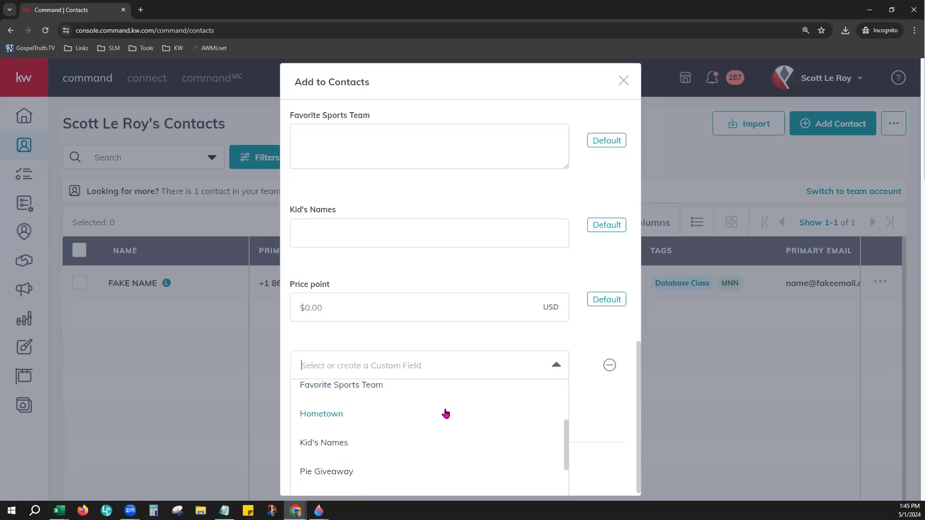
scroll(433, 414, "down", 1)
left_click(326, 433)
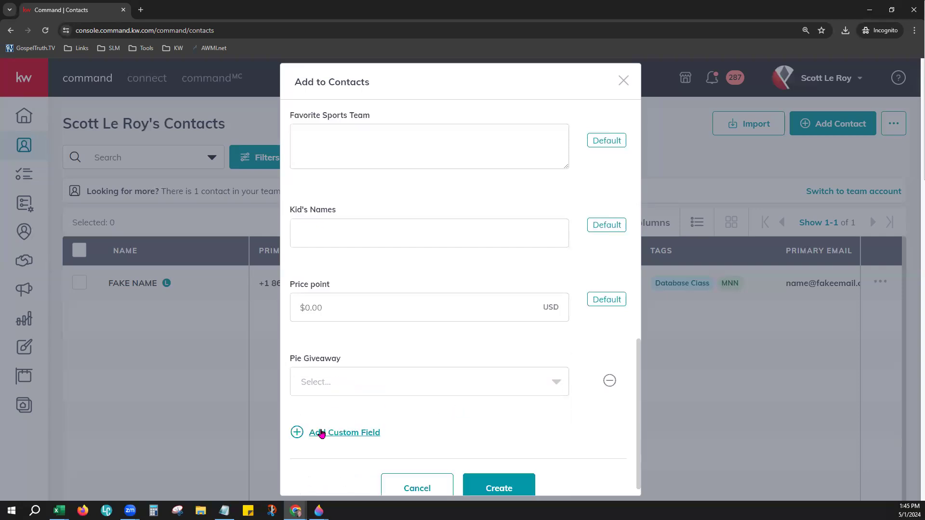
left_click(431, 383)
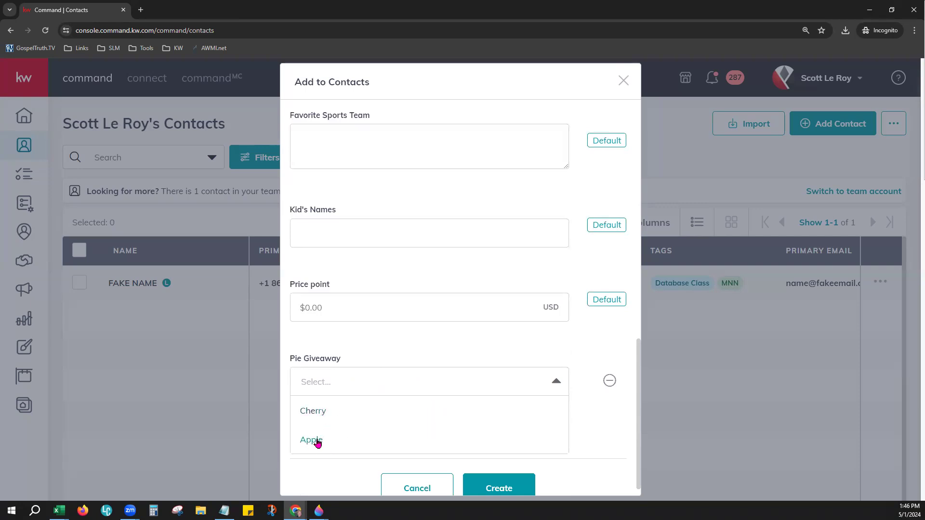
left_click(321, 411)
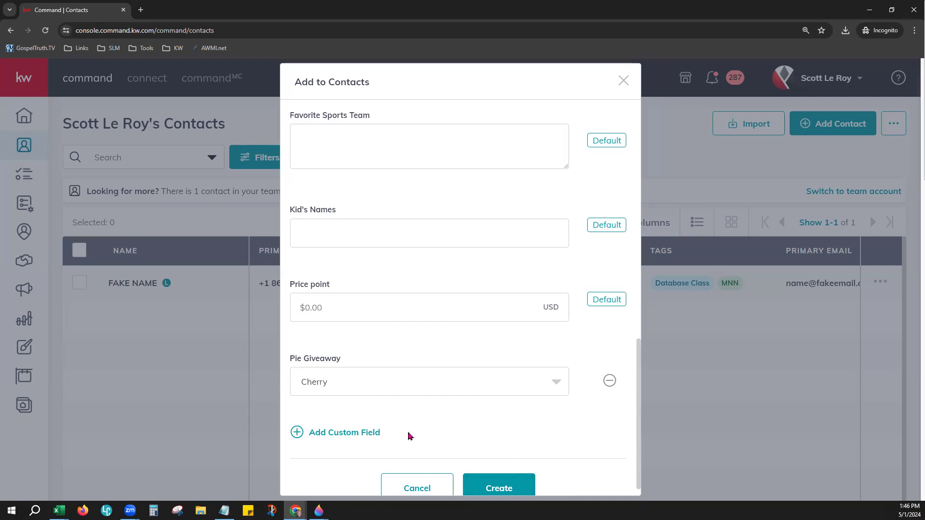
left_click(509, 491)
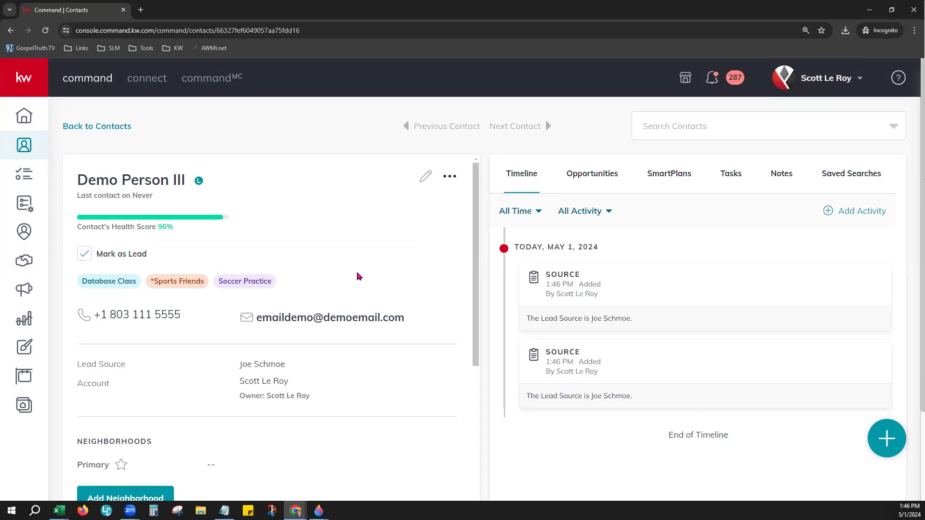
Step: Open the new contact from the contacts list and toggle Mark as Lead off and back on
left_click(104, 136)
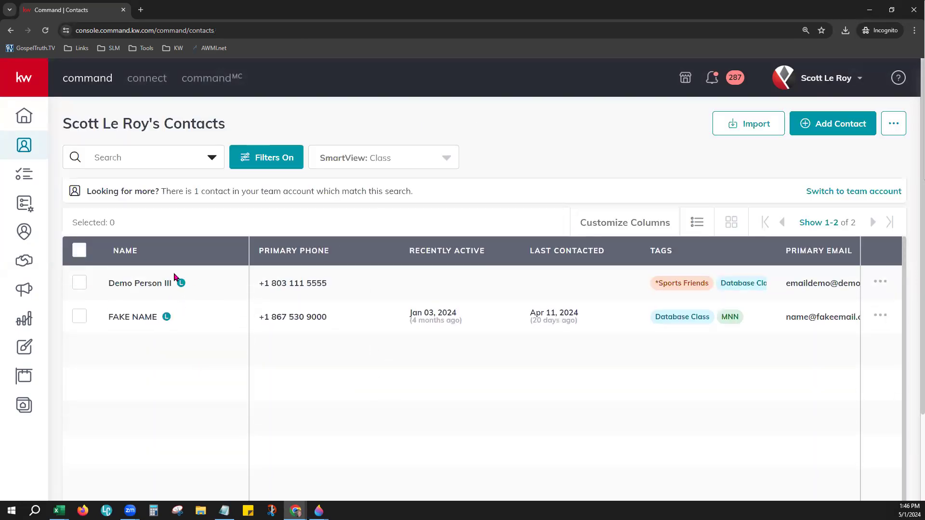
left_click(136, 285)
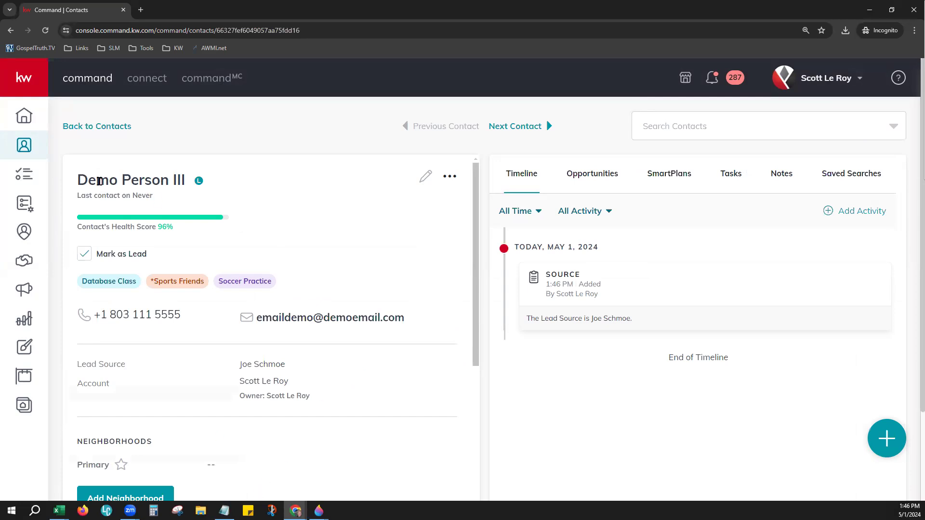
left_click_drag(76, 180, 189, 181)
left_click(210, 200)
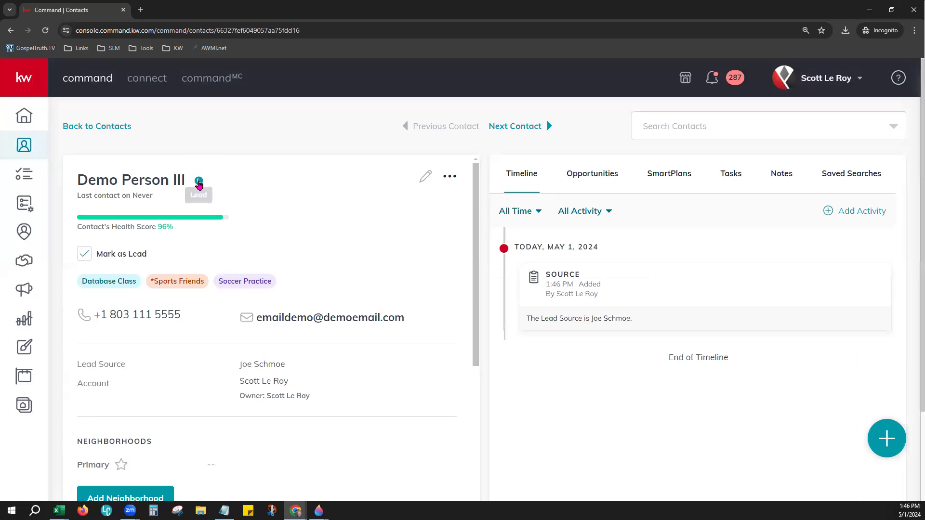
left_click(84, 254)
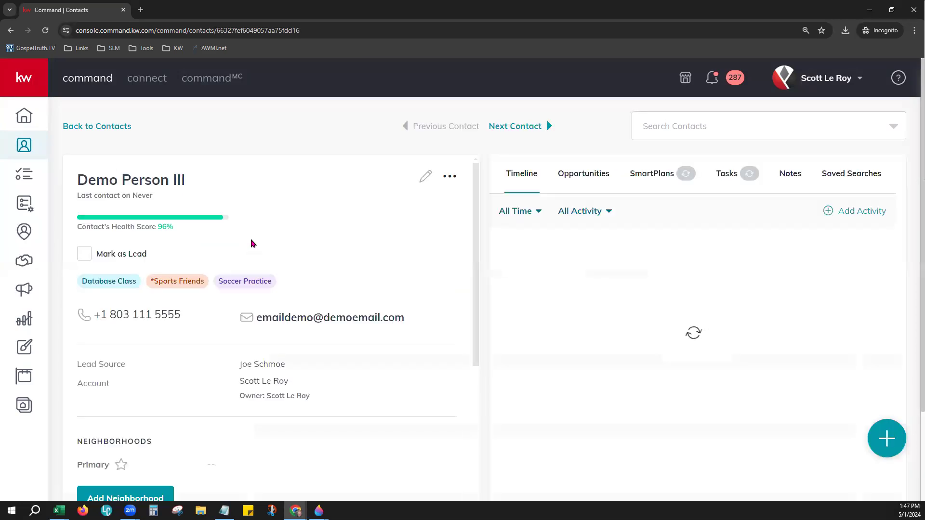
left_click(84, 254)
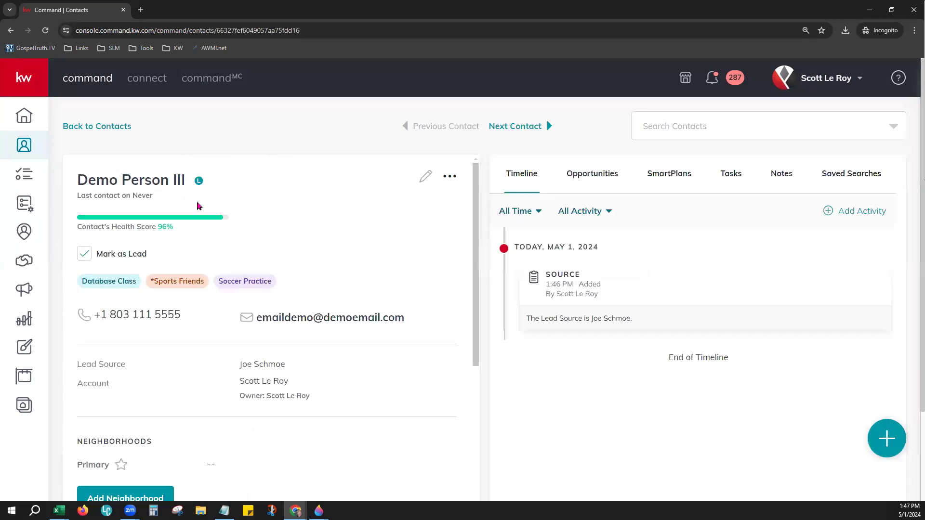
Step: Review the contact's health score, lead source, account line and home address details
left_click_drag(82, 227, 226, 236)
left_click(228, 236)
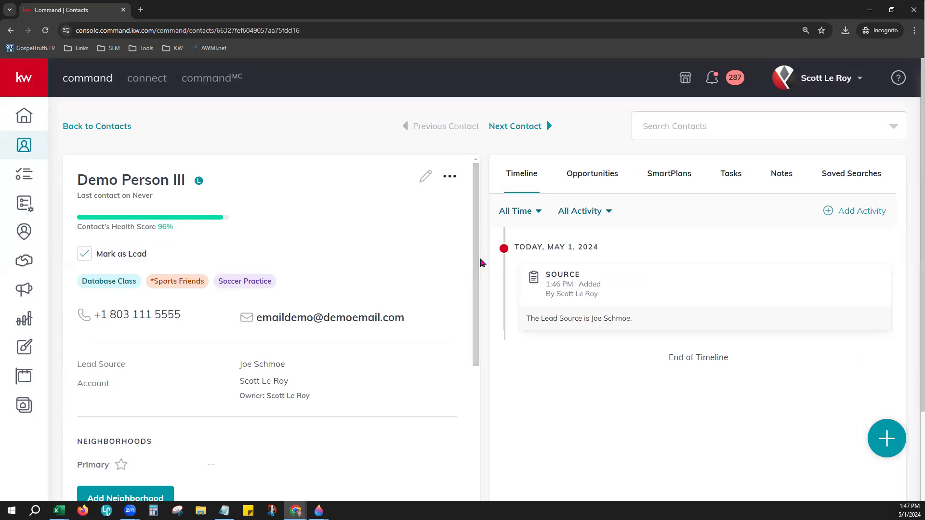
scroll(483, 260, "down", 1)
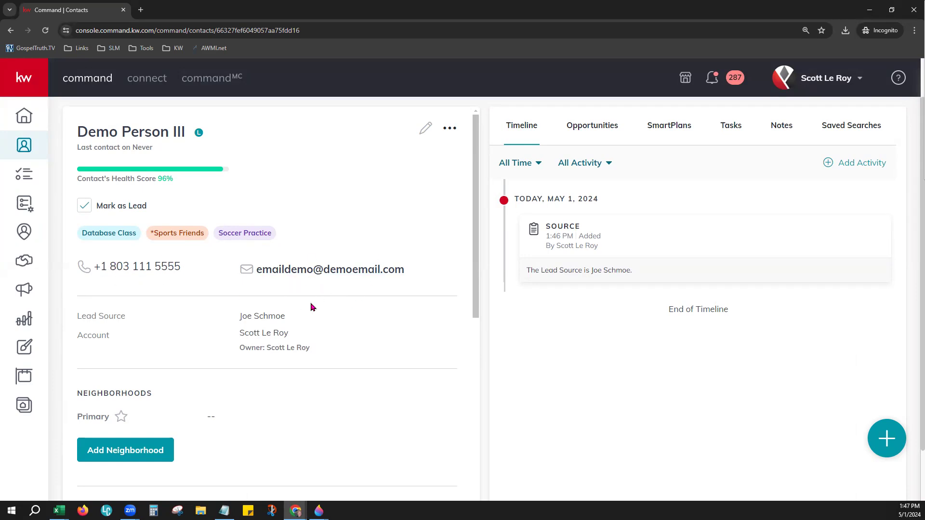
scroll(313, 305, "down", 1)
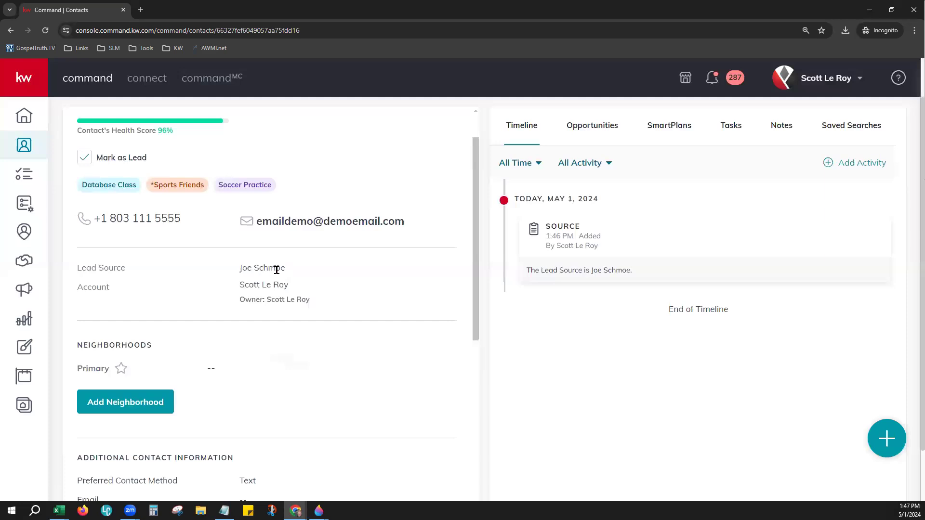
left_click_drag(284, 268, 239, 268)
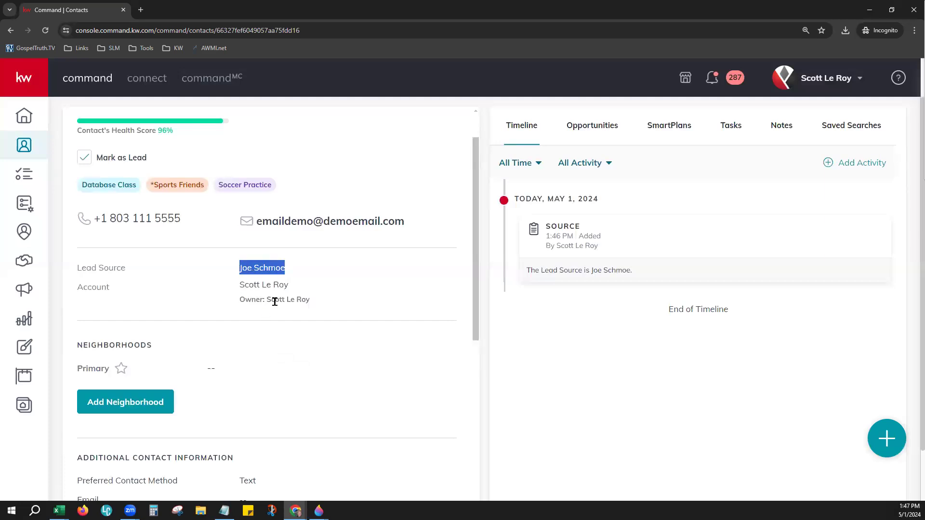
left_click_drag(79, 281, 116, 292)
left_click(292, 298)
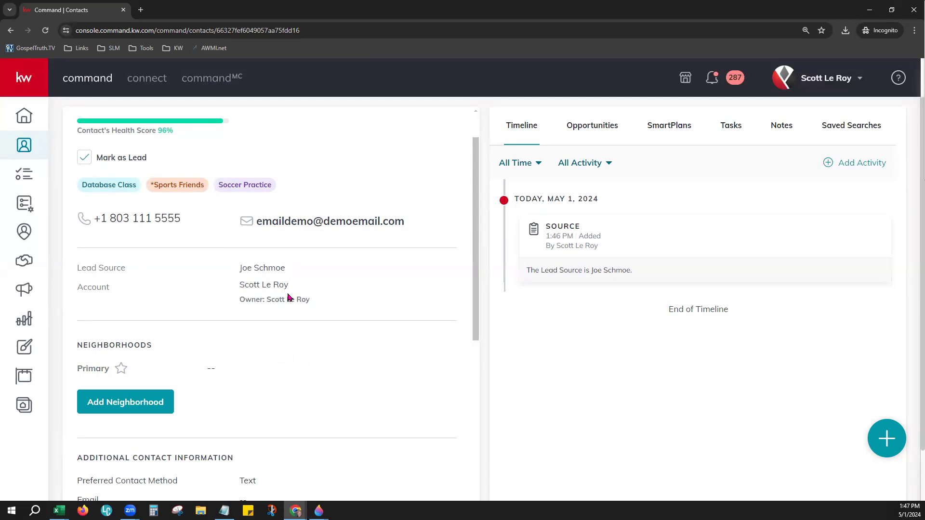
scroll(301, 374, "down", 3)
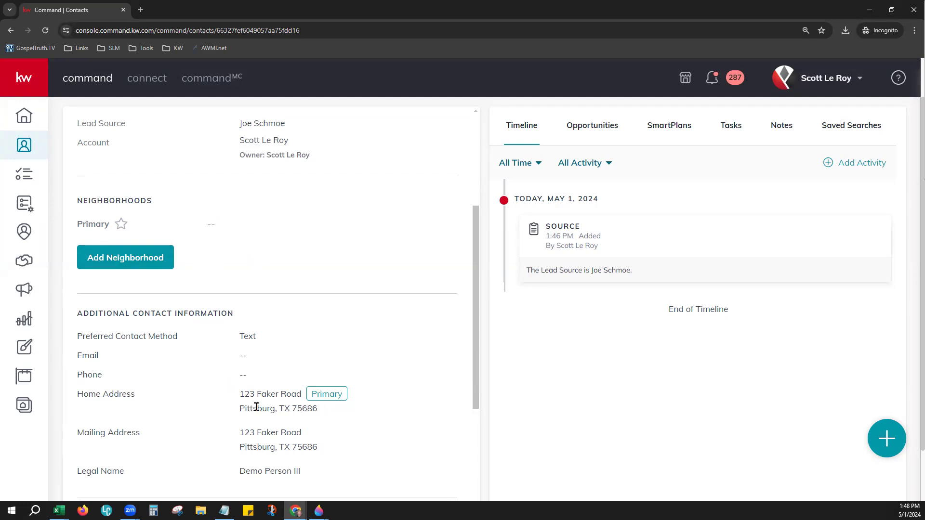
left_click_drag(256, 393, 326, 416)
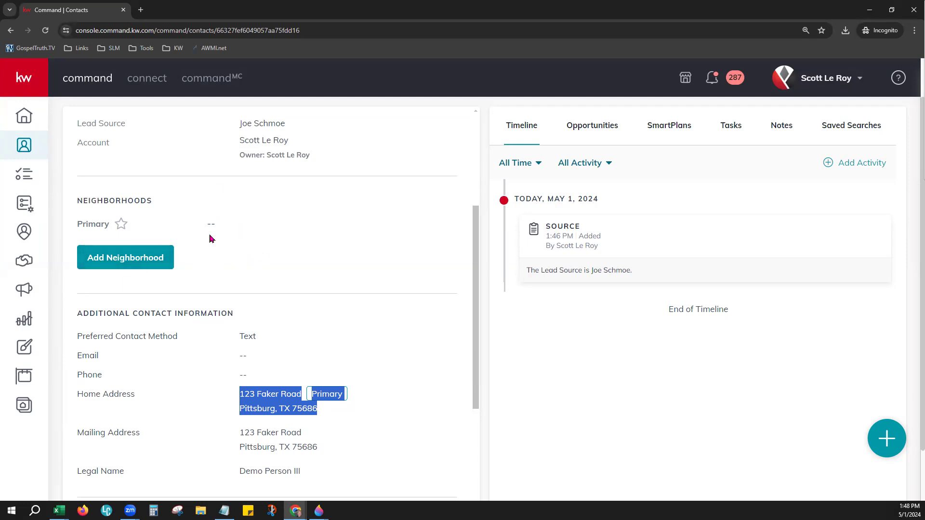
Step: Start adding a neighborhood to the contact, choosing it from the map
left_click(99, 262)
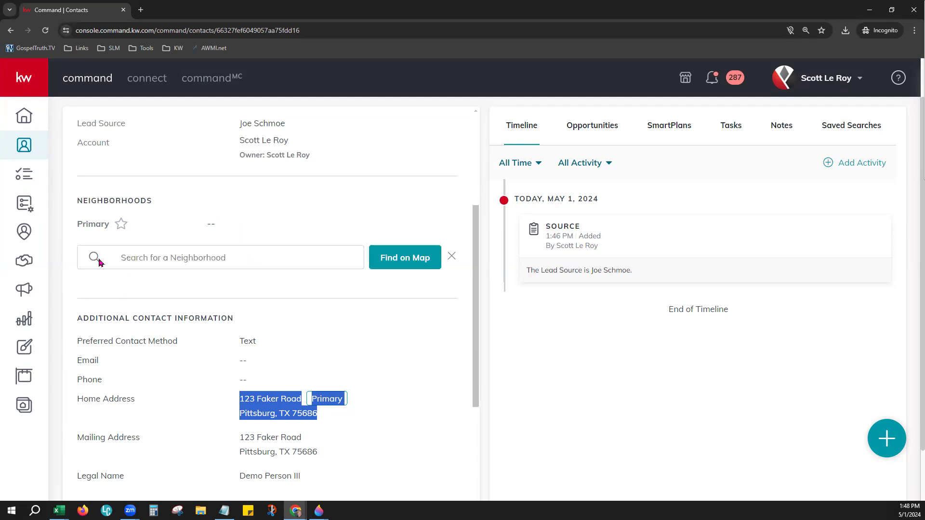
left_click(245, 262)
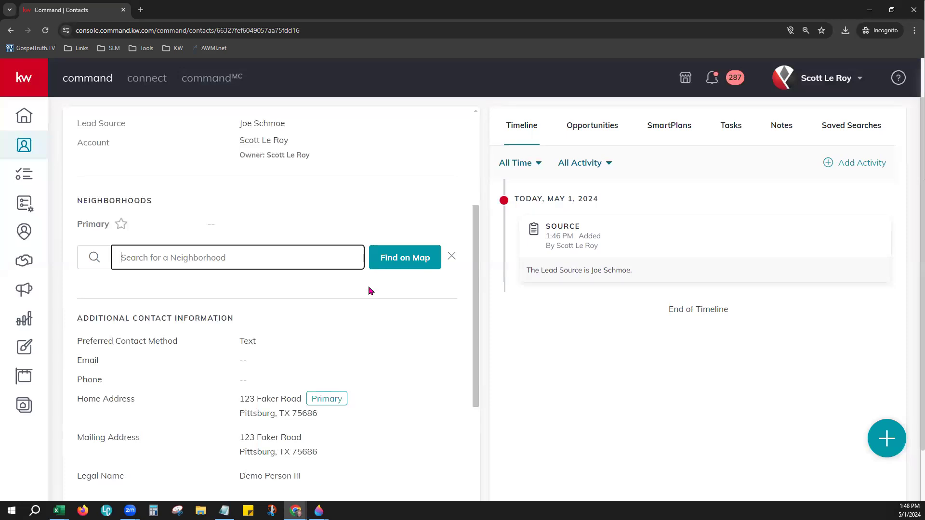
left_click(389, 266)
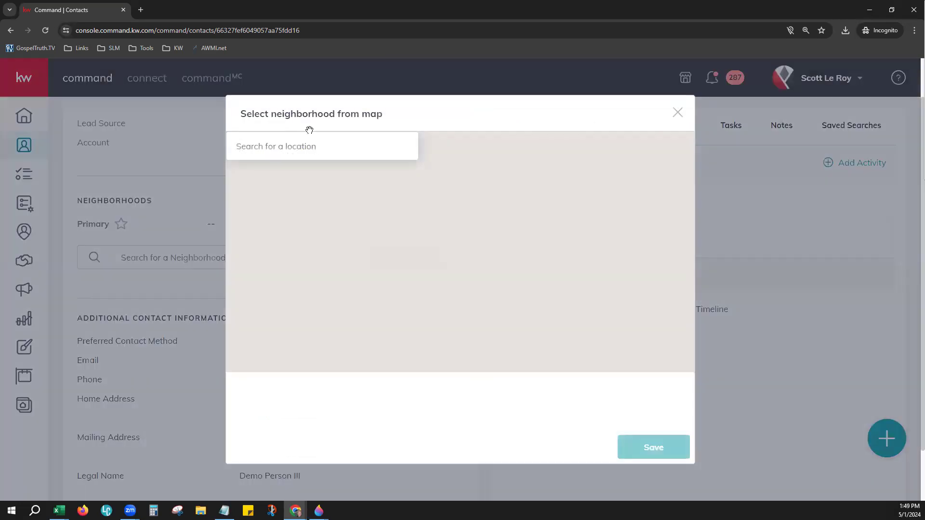
Step: Search for 'Pittsburgh,' and then the contact's street address, clear the search, and centre the map on the pin
left_click(308, 138)
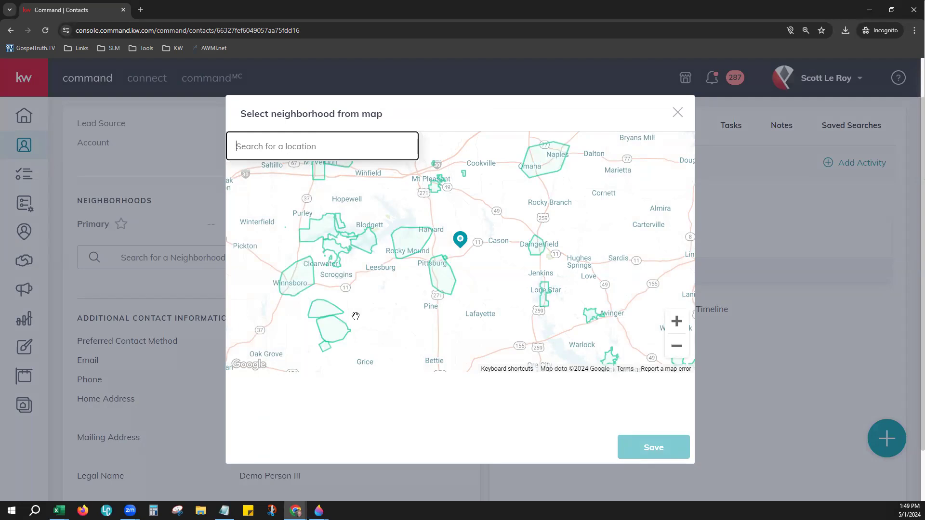
type("Pitts")
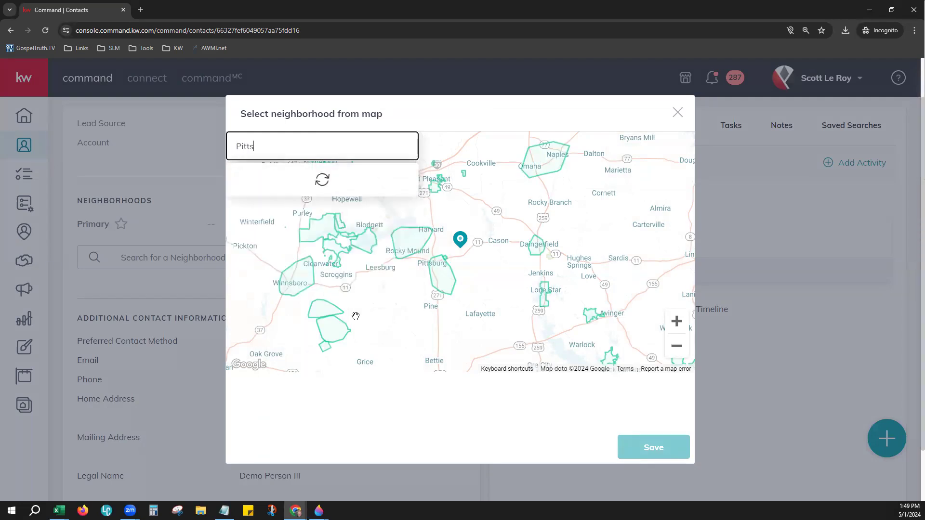
type("bur")
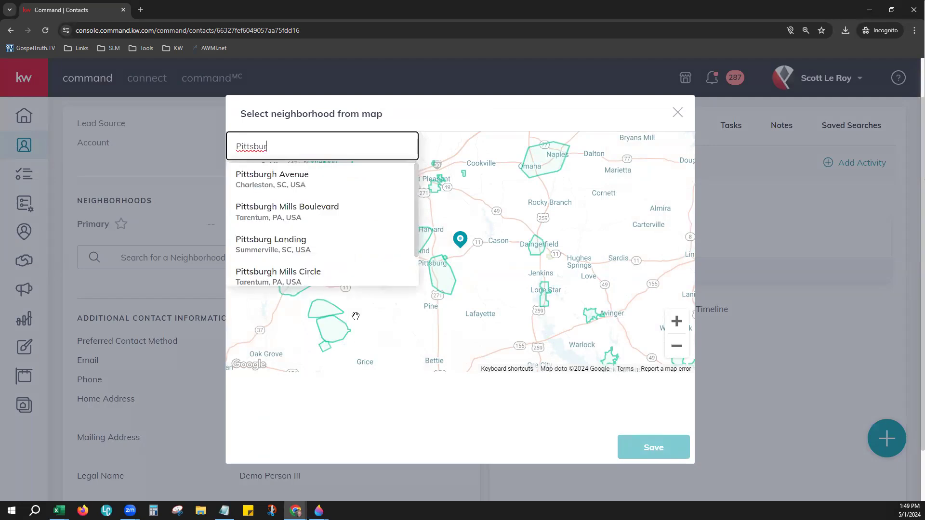
type("gh,")
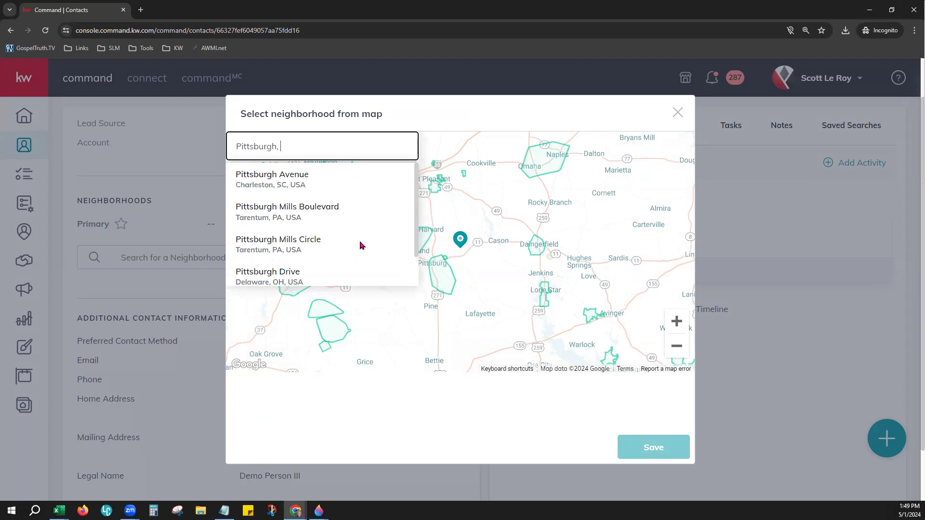
left_click(312, 404)
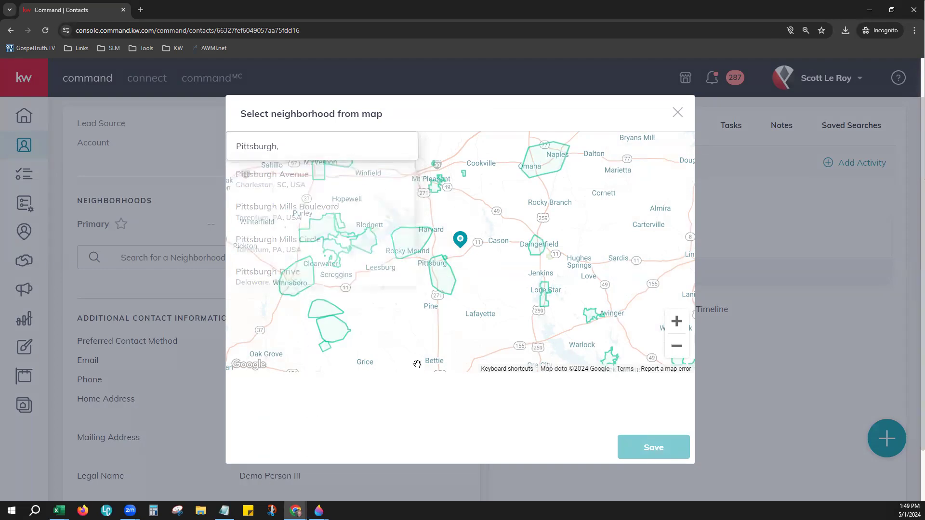
left_click(316, 147)
left_click_drag(316, 147, 233, 147)
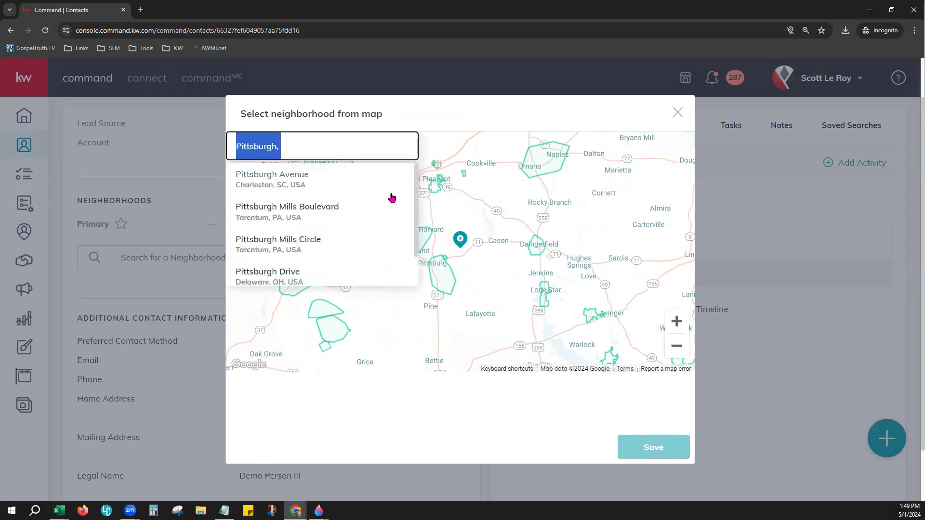
type("123 Fa")
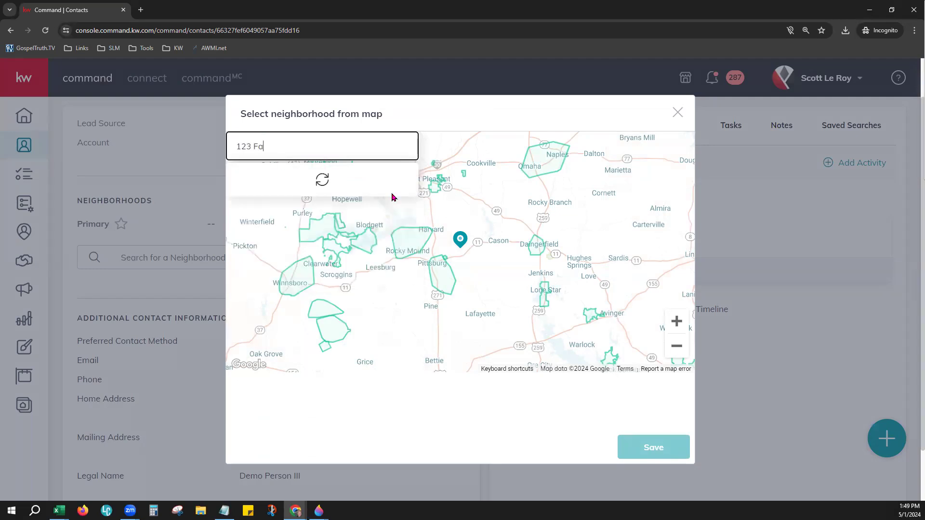
type("ker")
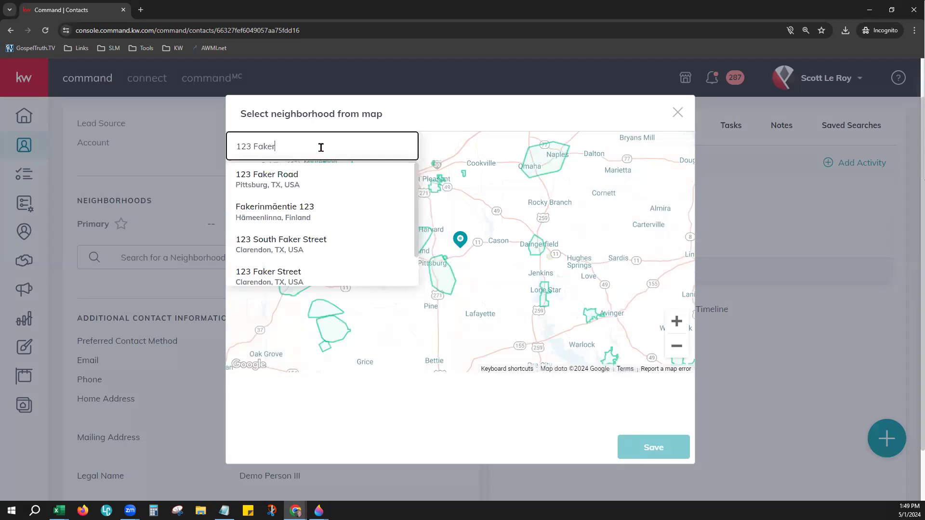
double_click(320, 147)
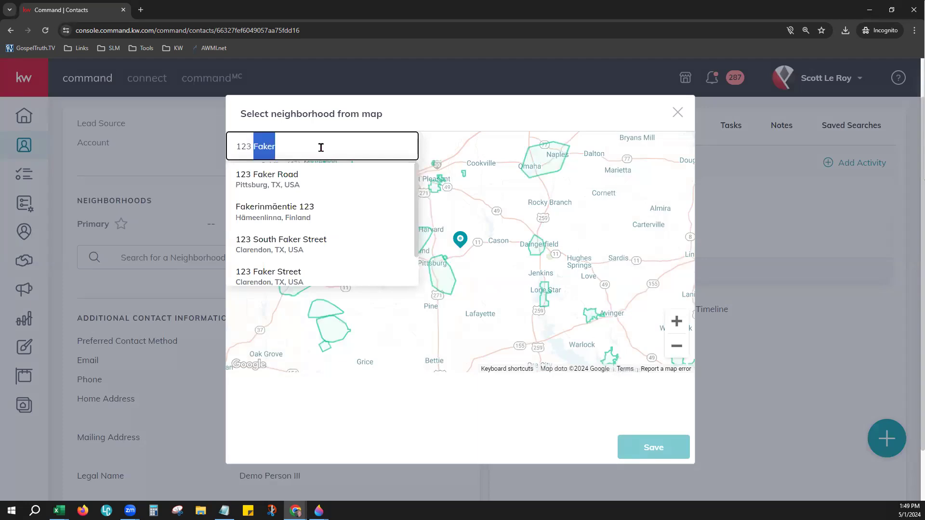
key("BackSpace")
key("BackSpace")
key("BackSpace")
key("BackSpace")
key("BackSpace")
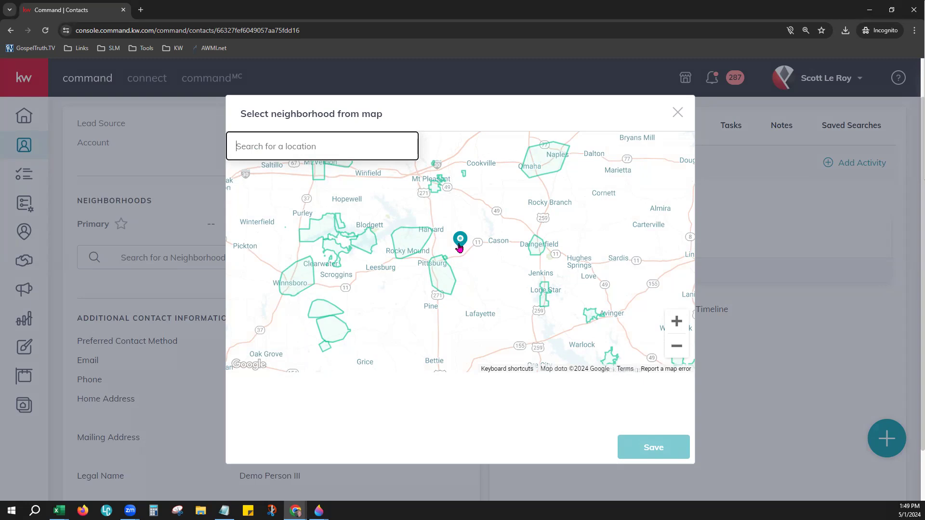
scroll(459, 247, "up", 2)
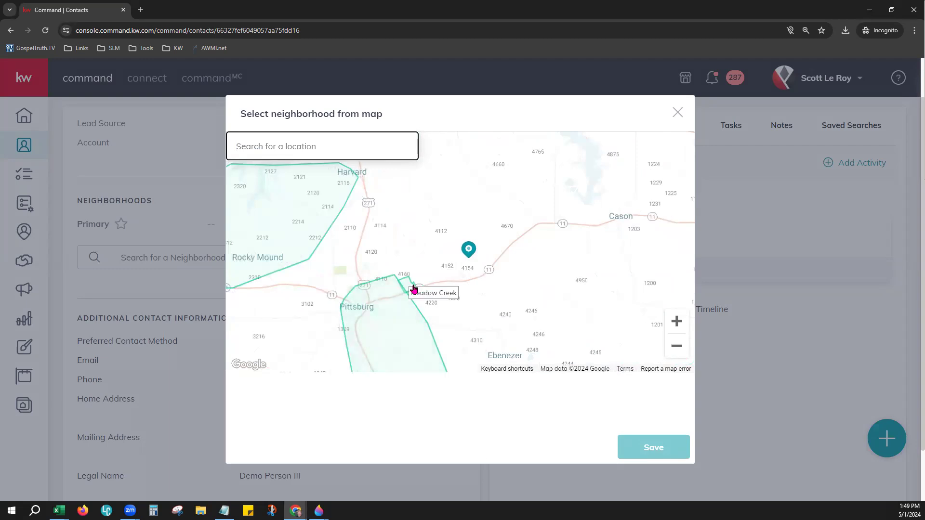
scroll(413, 289, "down", 3)
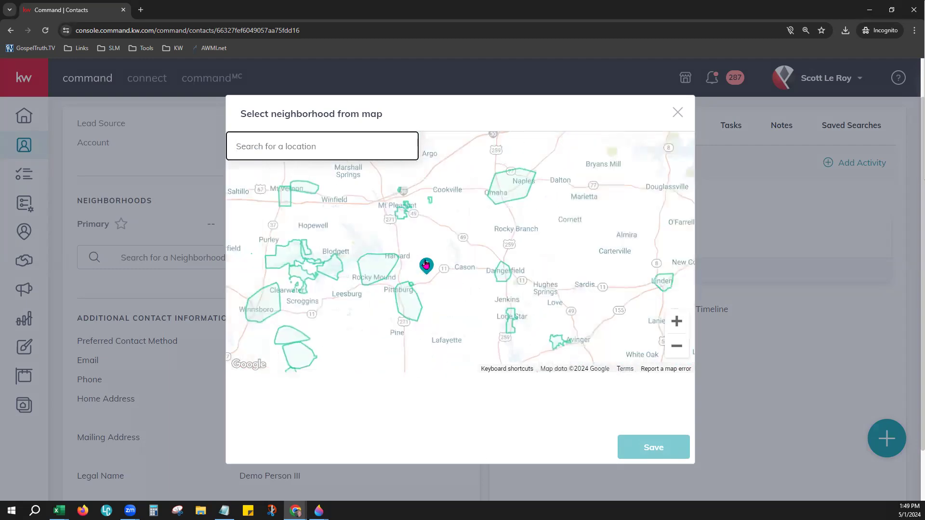
left_click_drag(373, 297, 428, 275)
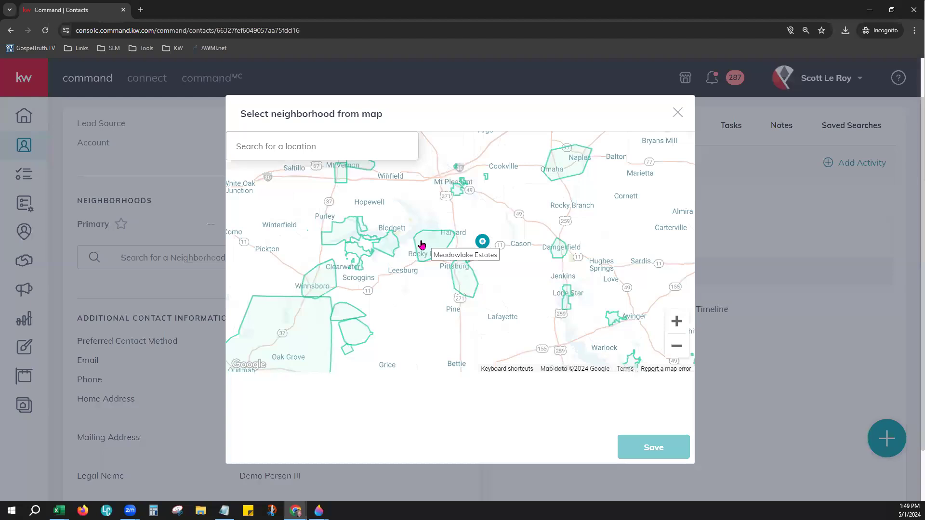
Step: Select Pittsburg Tx South, Meadowlake Estates, FM 21 and Omaha/Naples, dropping Wood County, and save
left_click(464, 284)
left_click(436, 244)
left_click(389, 248)
left_click(296, 345)
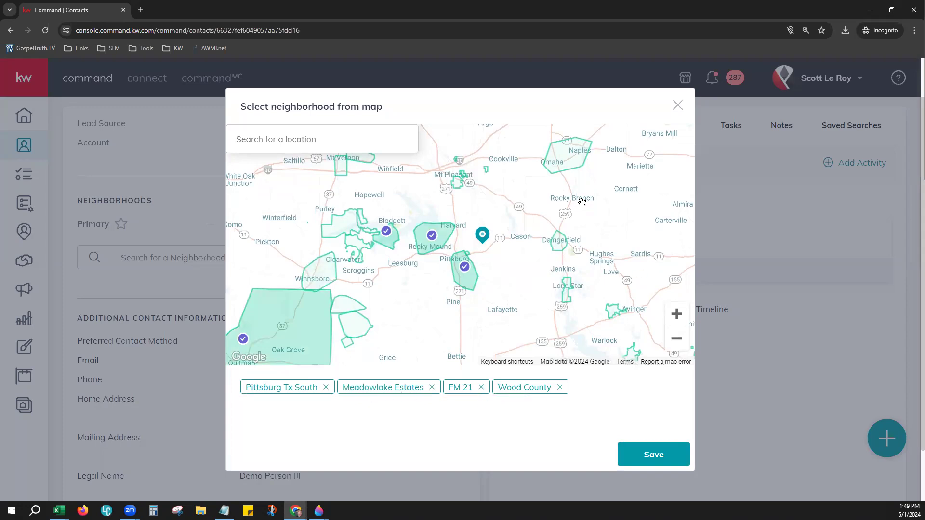
left_click(567, 165)
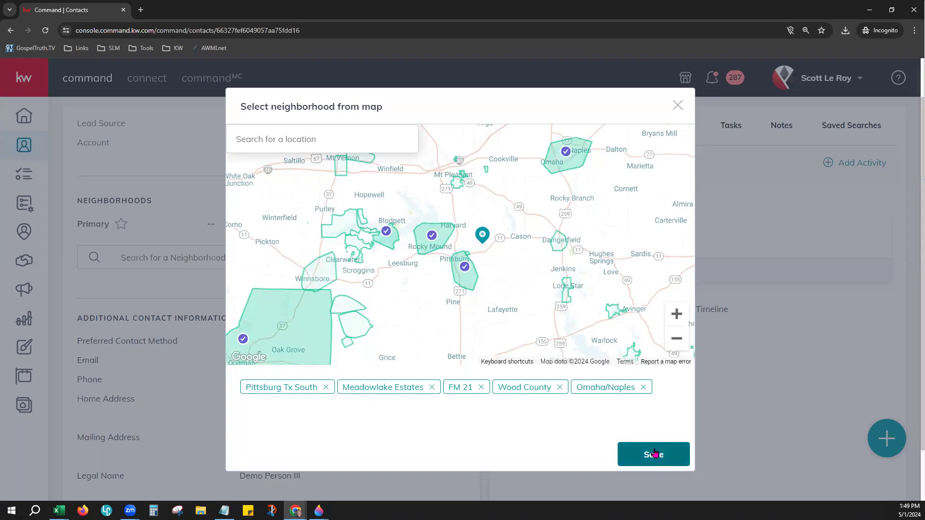
left_click(560, 388)
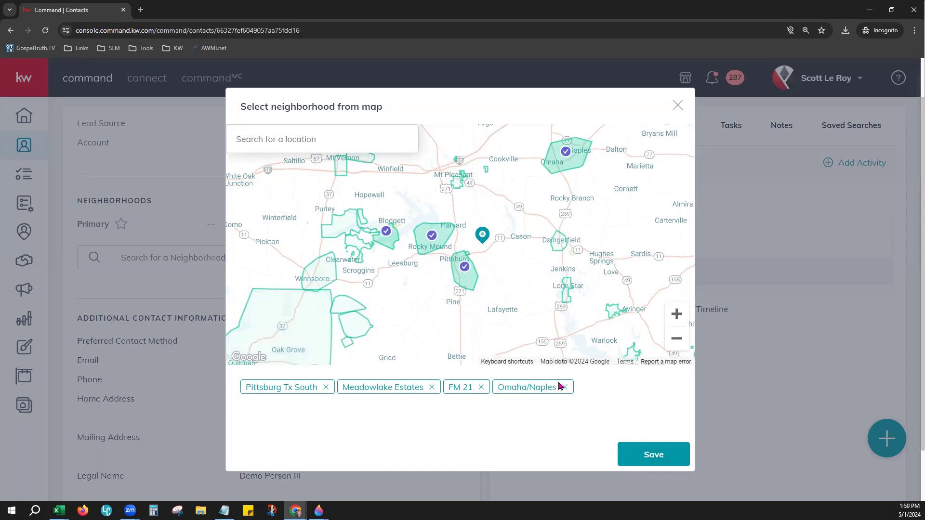
left_click(663, 459)
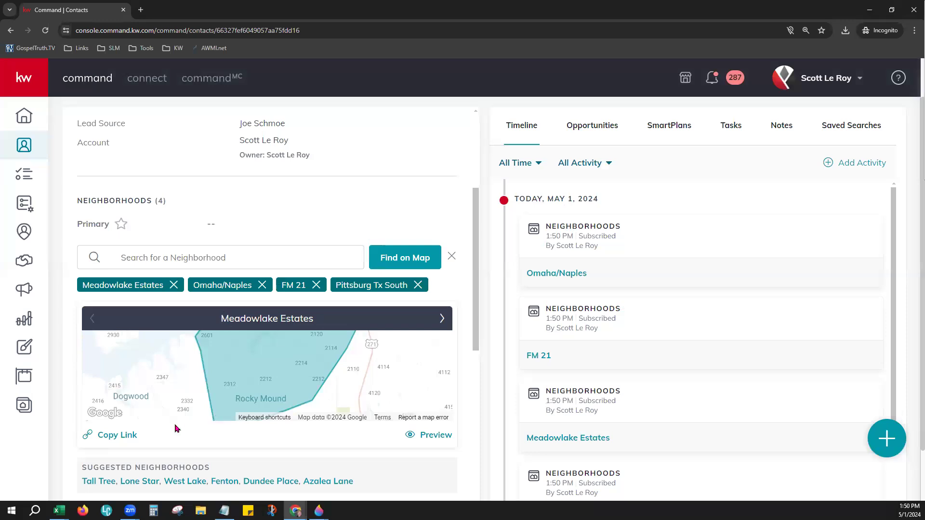
left_click(427, 438)
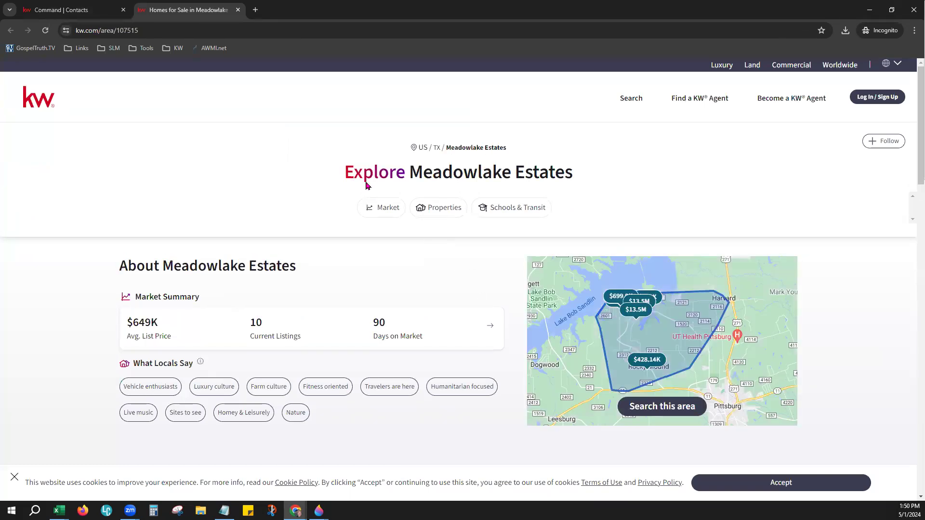
left_click_drag(365, 172, 572, 176)
left_click(430, 264)
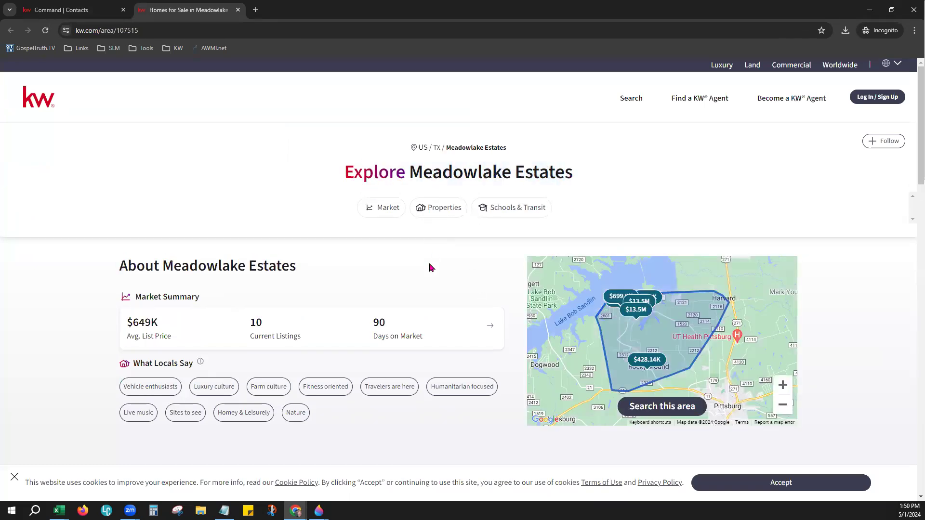
scroll(430, 268, "down", 3)
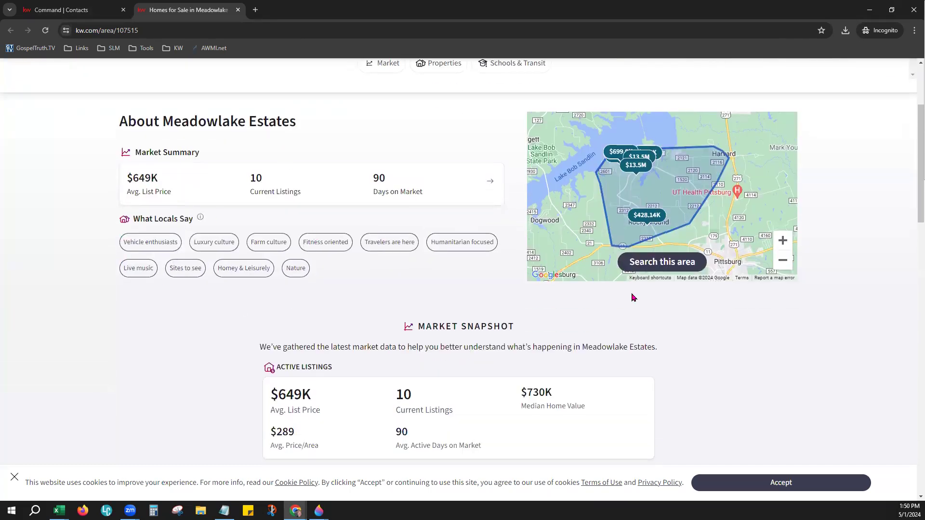
scroll(617, 365, "down", 2)
scroll(578, 313, "down", 3)
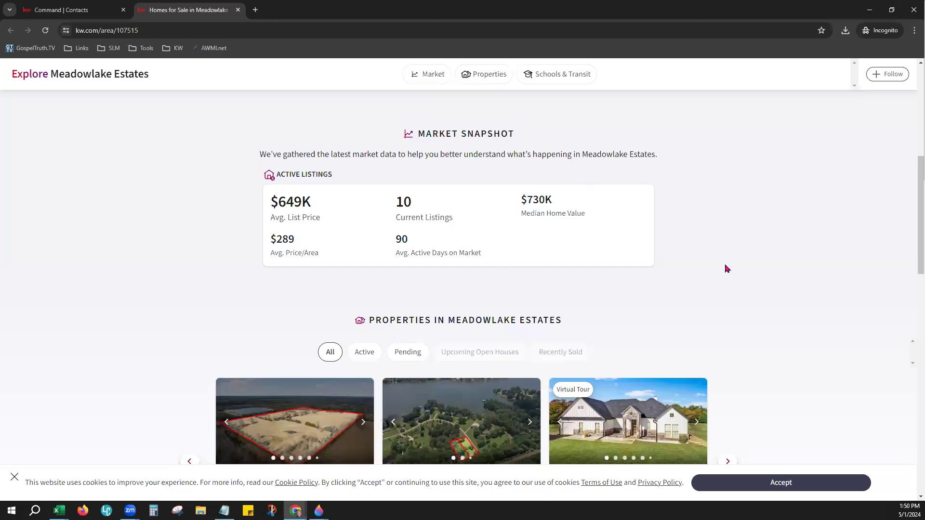
scroll(726, 268, "down", 3)
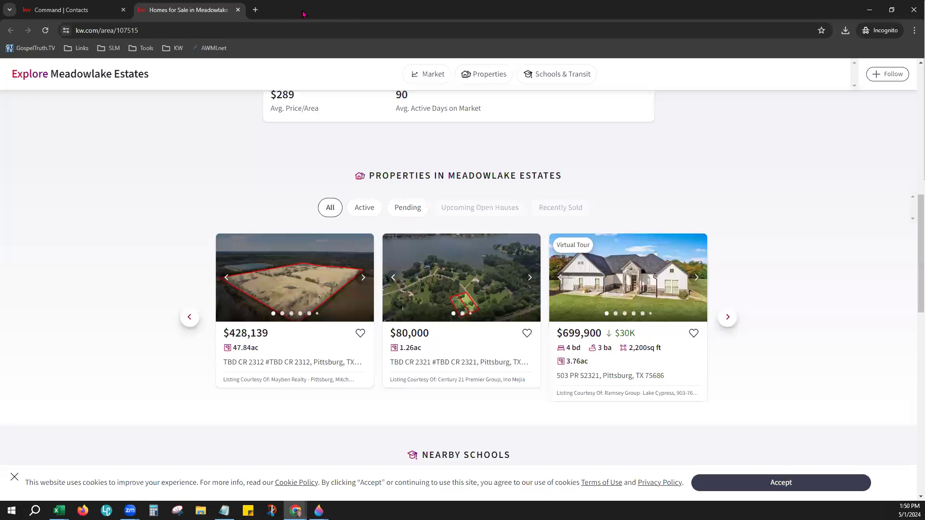
left_click(238, 10)
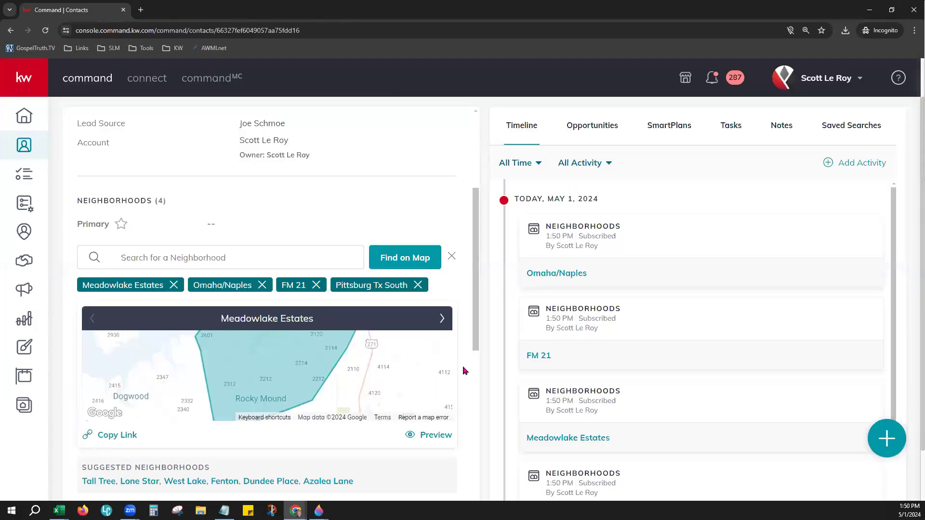
left_click(443, 318)
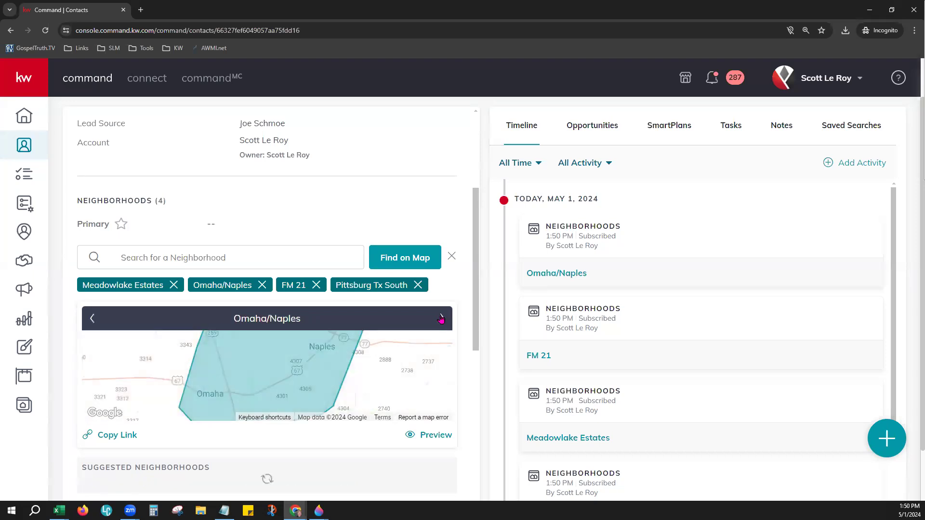
left_click(442, 318)
scroll(464, 331, "down", 3)
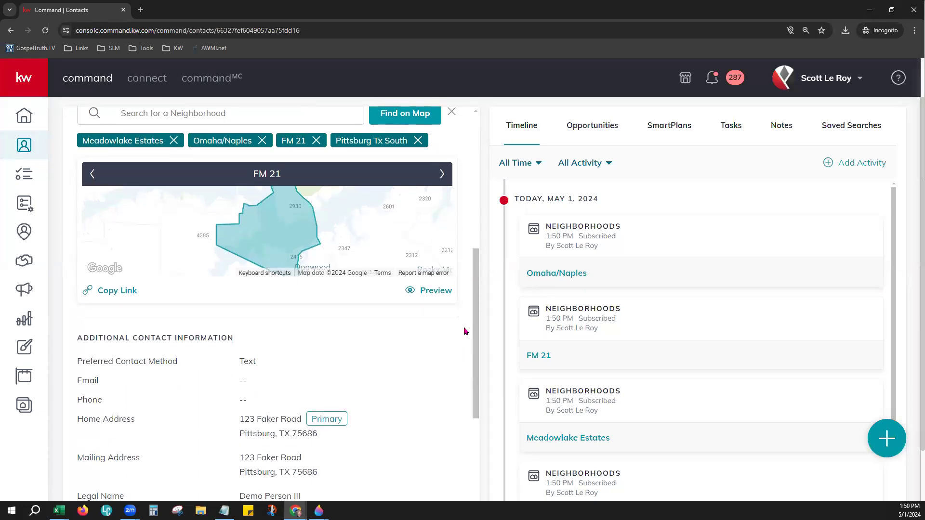
scroll(465, 332, "down", 3)
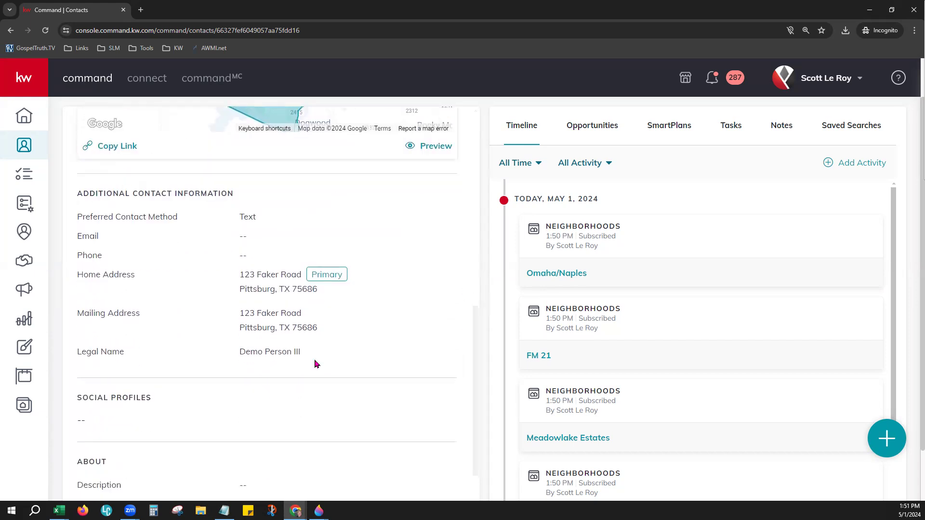
scroll(341, 373, "down", 3)
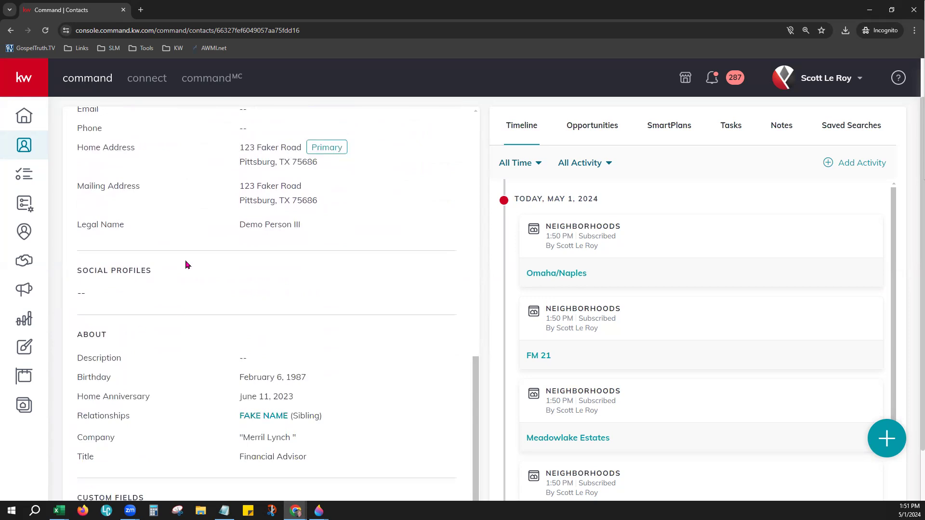
scroll(378, 361, "down", 2)
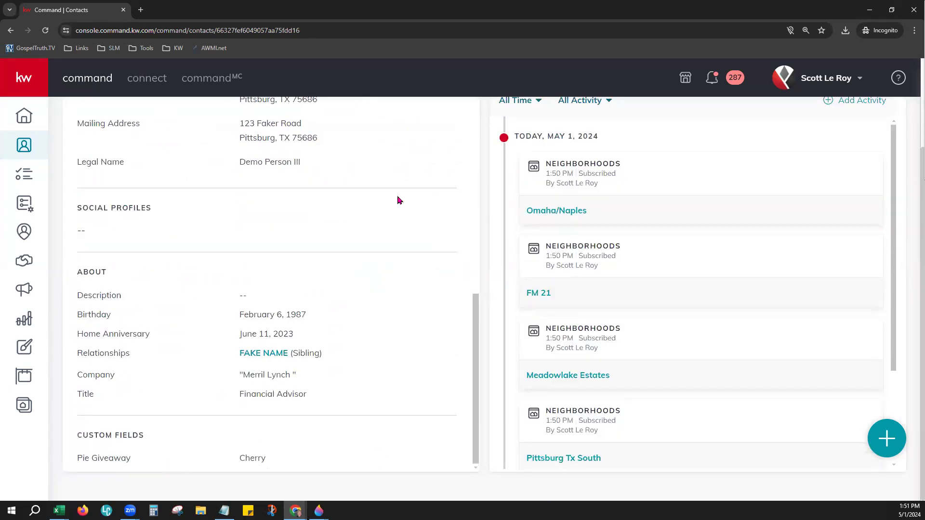
scroll(471, 115, "up", 12)
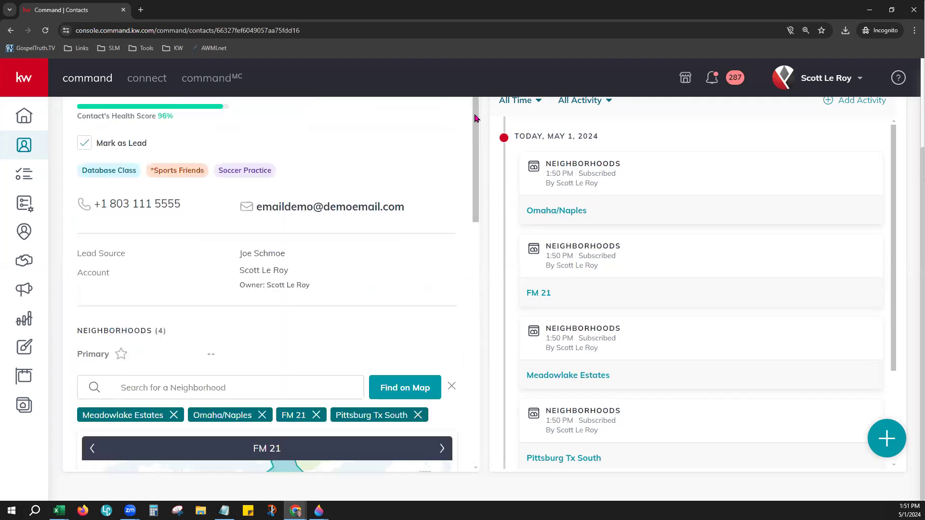
scroll(452, 220, "up", 2)
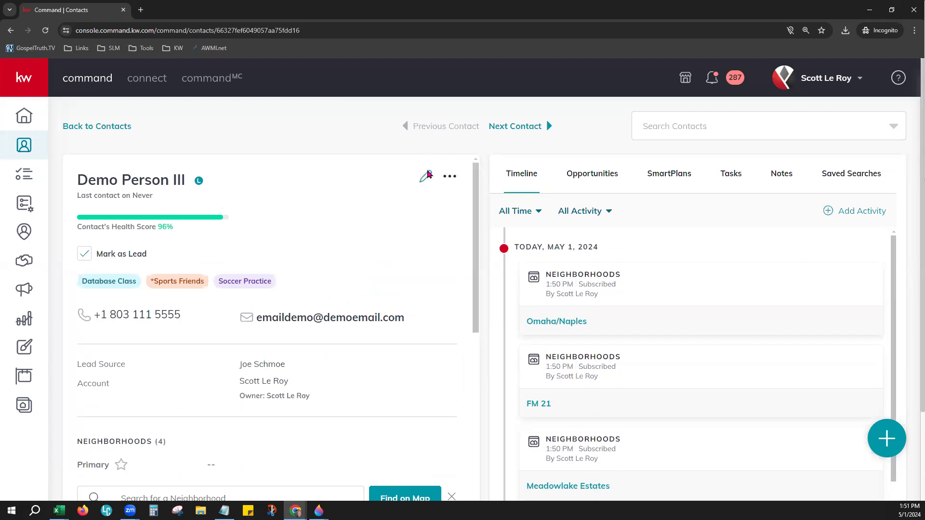
left_click(426, 176)
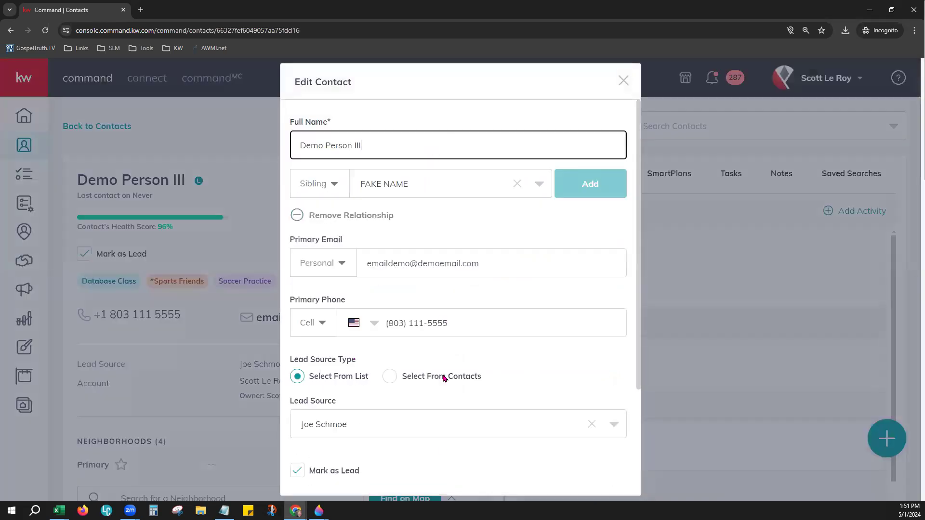
left_click(623, 80)
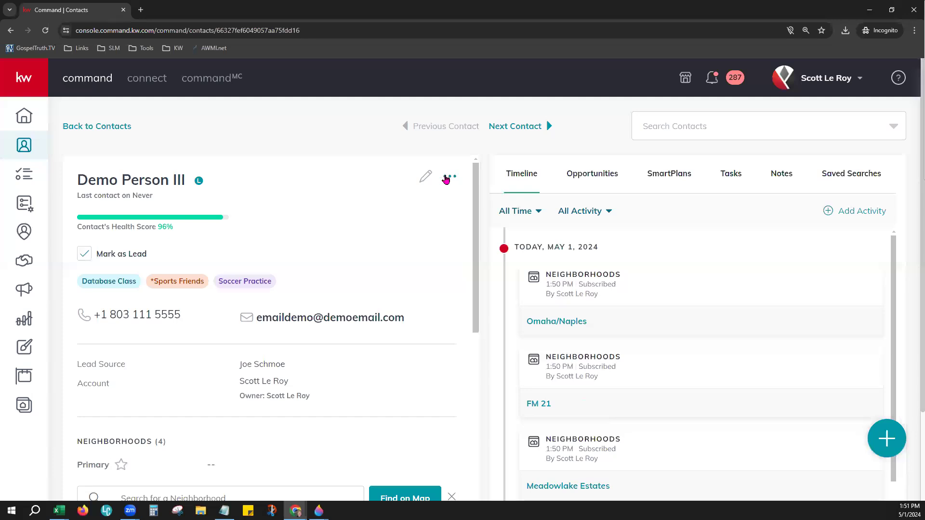
left_click(446, 178)
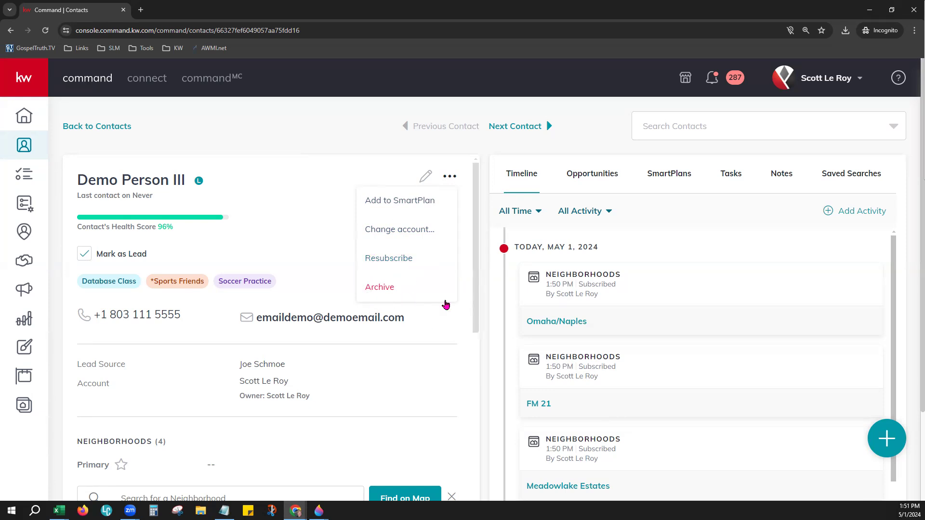
left_click(456, 319)
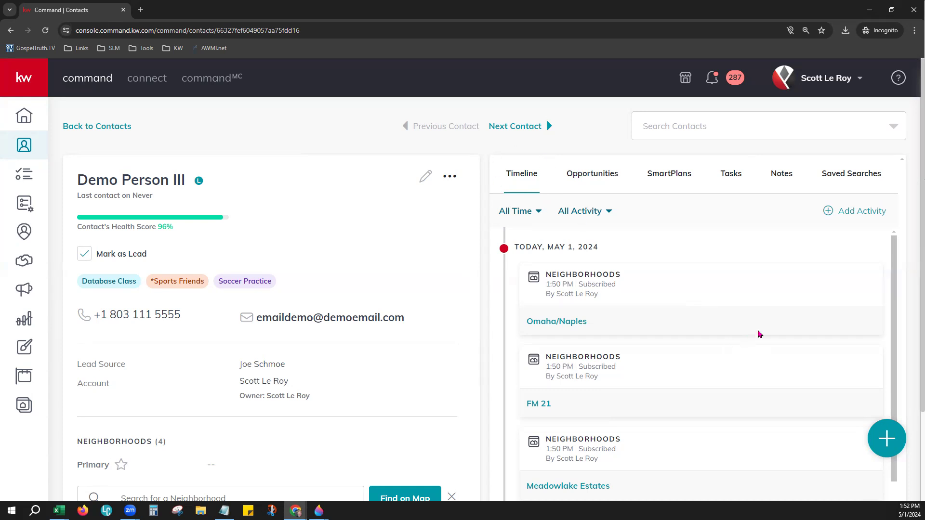
Step: Step through the contact's Opportunities, SmartPlans, Tasks, Notes and Saved Searches tabs
scroll(757, 334, "down", 3)
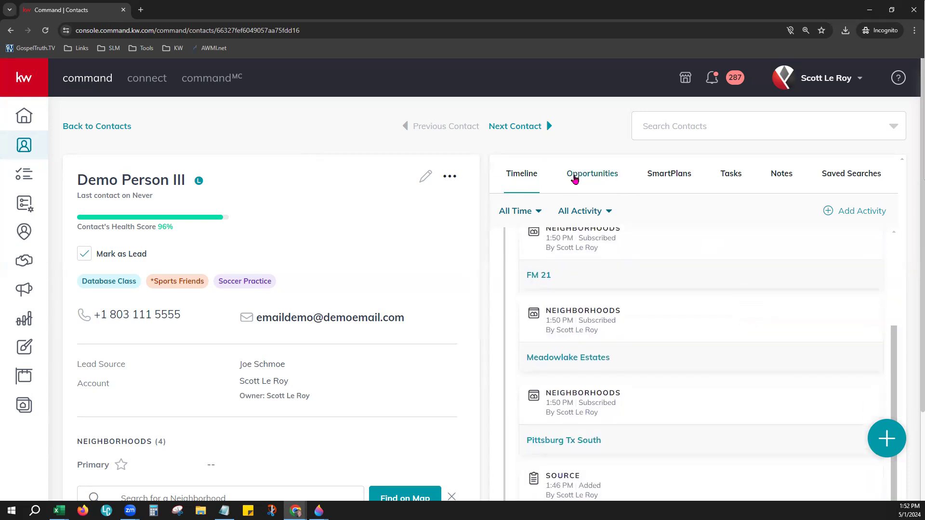
left_click(574, 179)
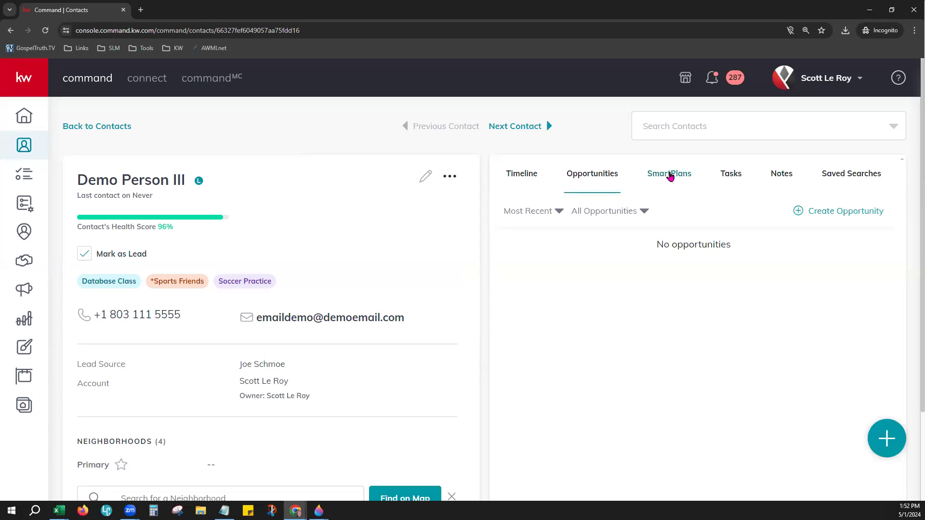
left_click(670, 175)
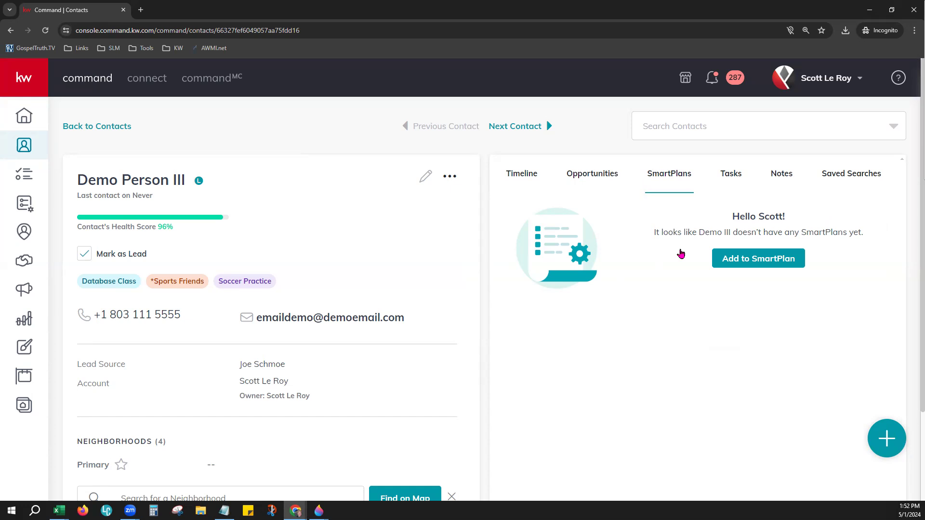
left_click(727, 179)
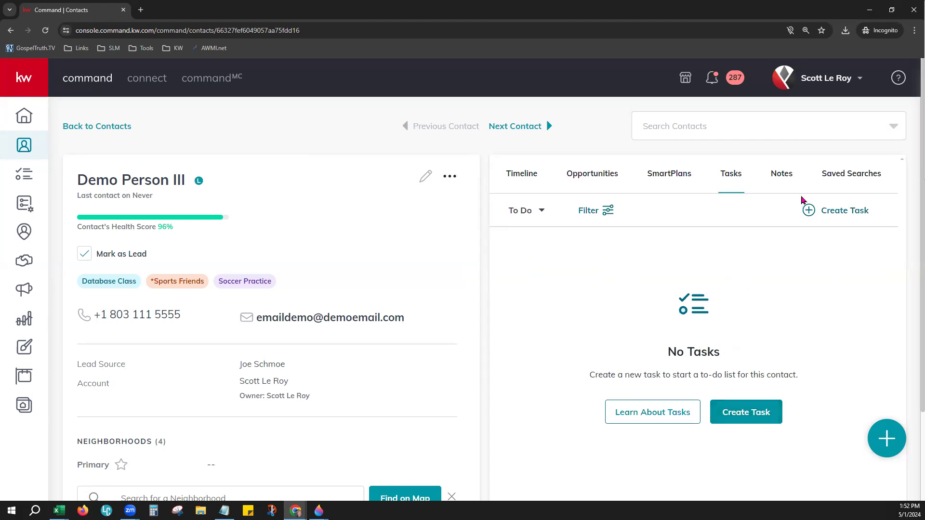
left_click(776, 174)
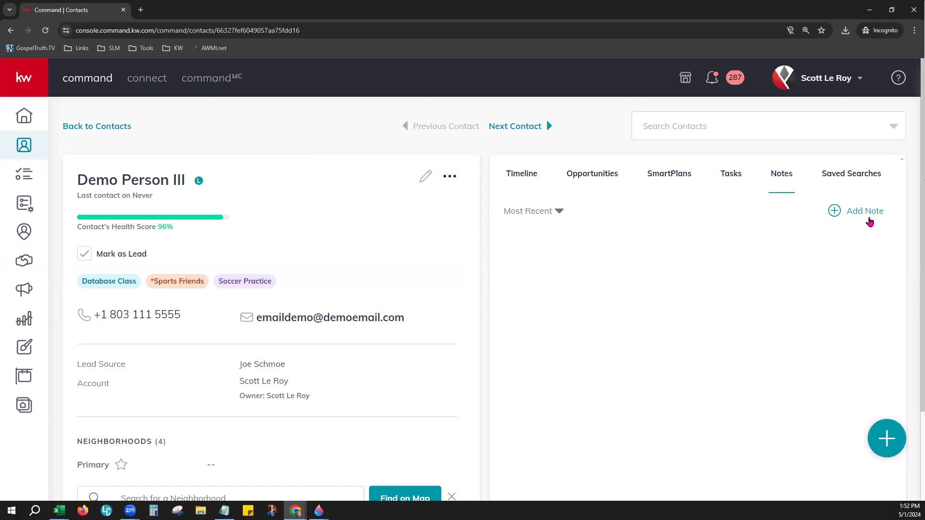
left_click(838, 168)
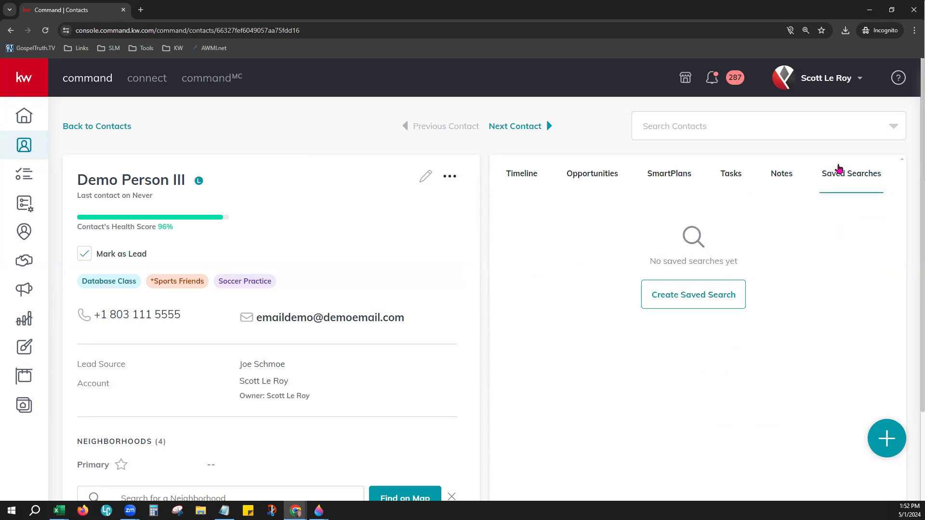
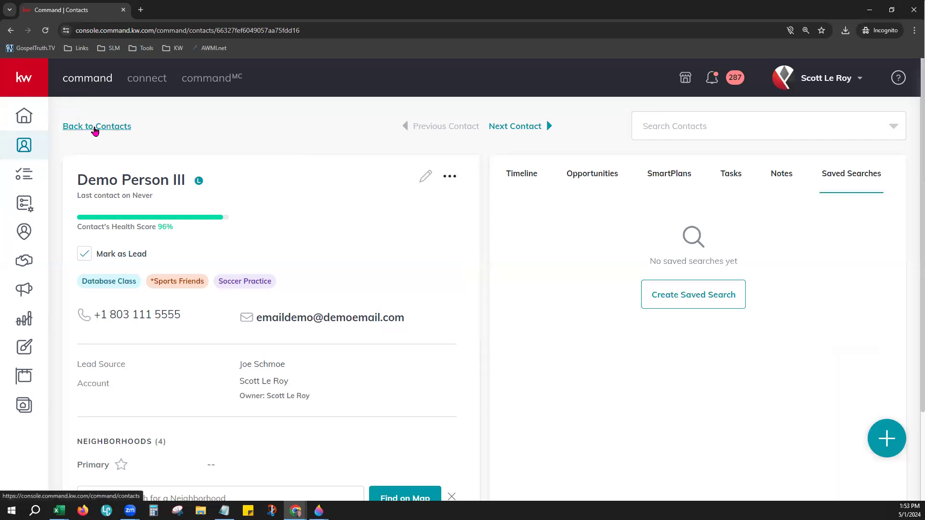
Step: Leave the demo contact's record and go back to the full contacts list
left_click(94, 128)
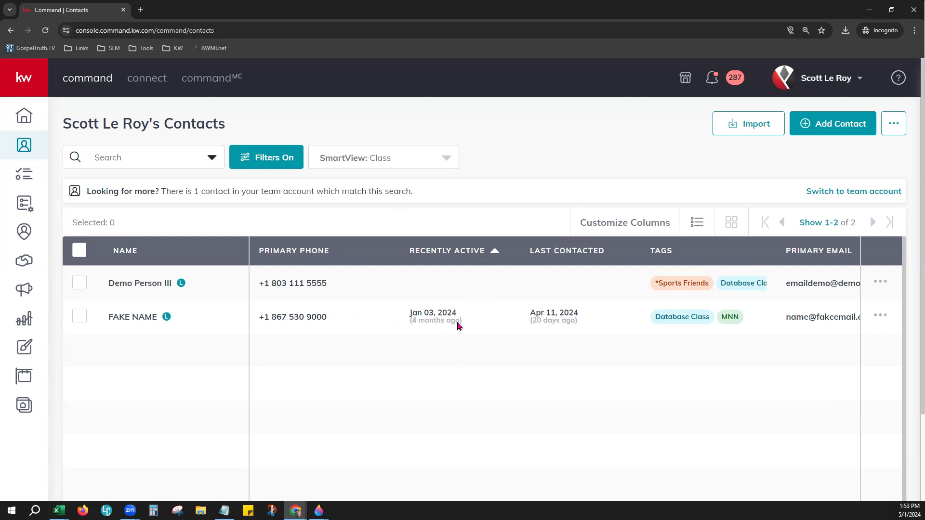
Step: Run Check for Duplicates from the contacts '...' menu, glance at Notifications, and review the export options
left_click(899, 127)
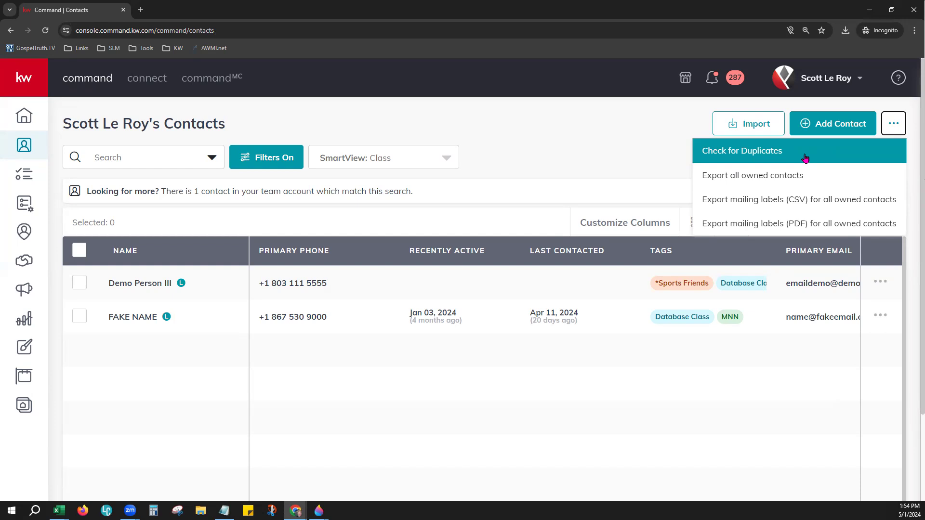
left_click(755, 154)
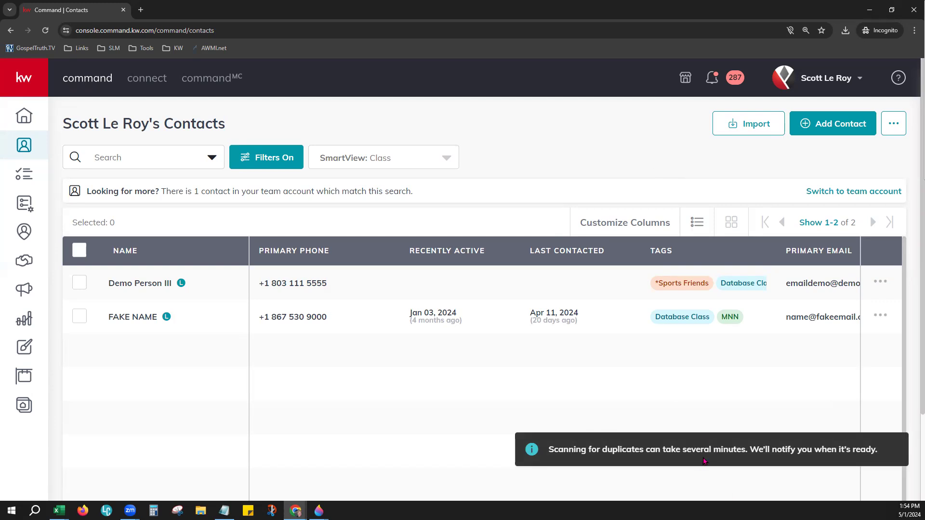
left_click(715, 79)
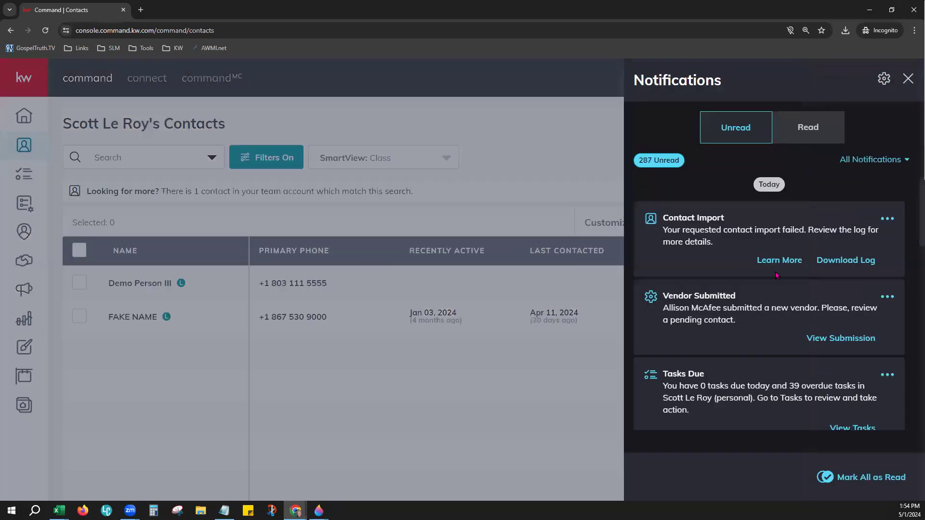
left_click(573, 130)
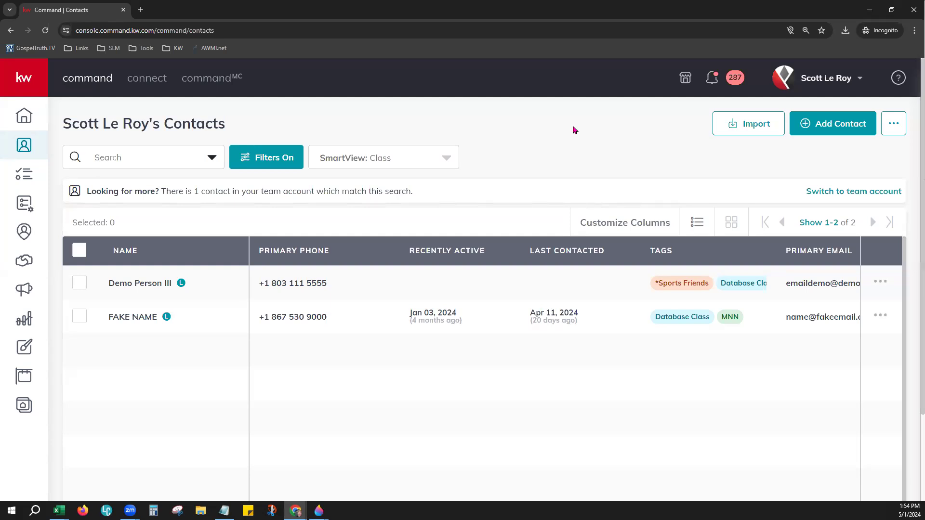
left_click(891, 126)
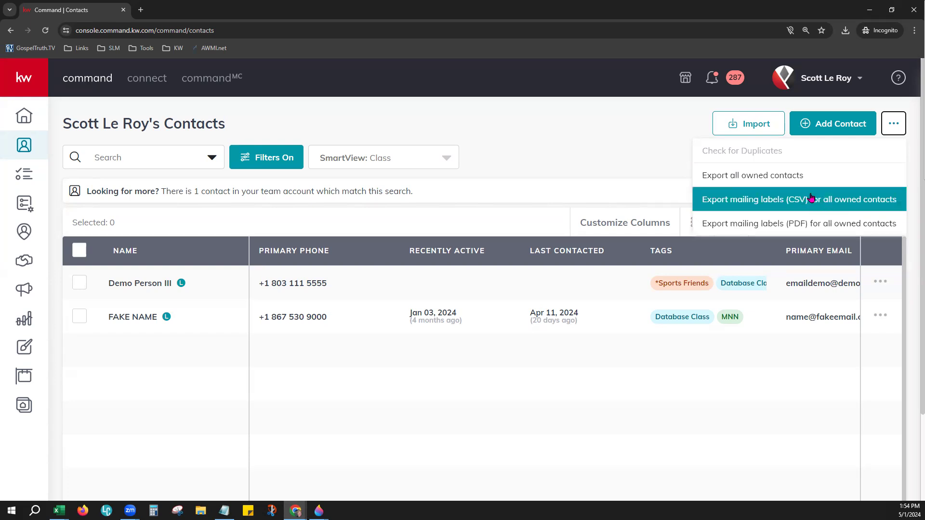
left_click(494, 155)
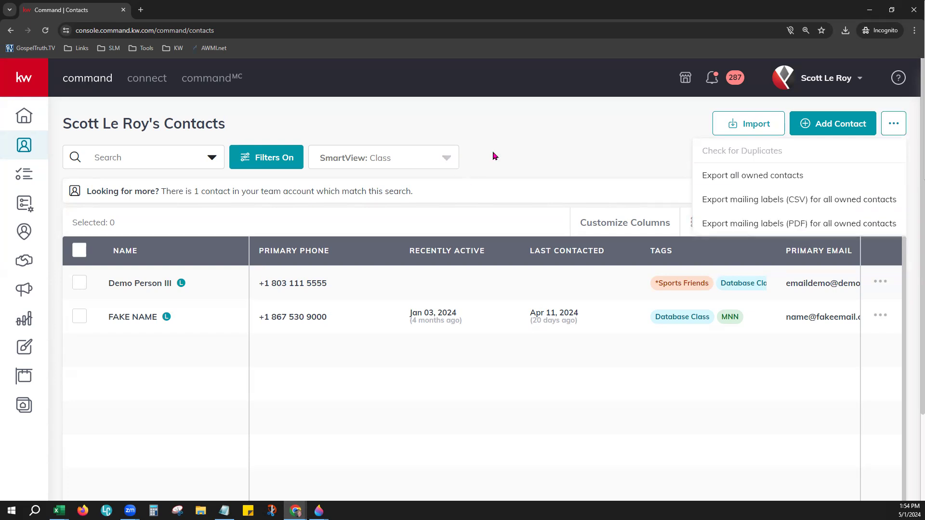
Step: Turn on Filters and collapse the Contact Type, Tags and Agent Site Connection sections
left_click(106, 157)
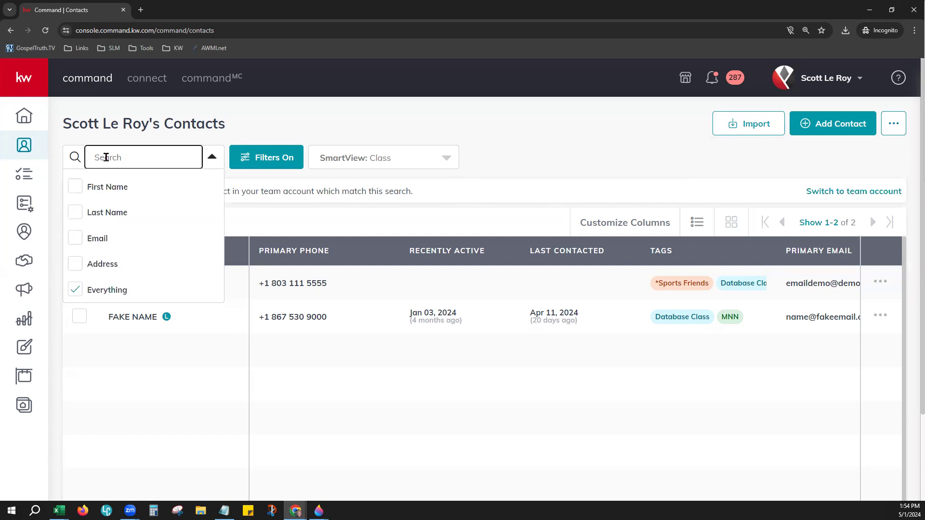
left_click(313, 119)
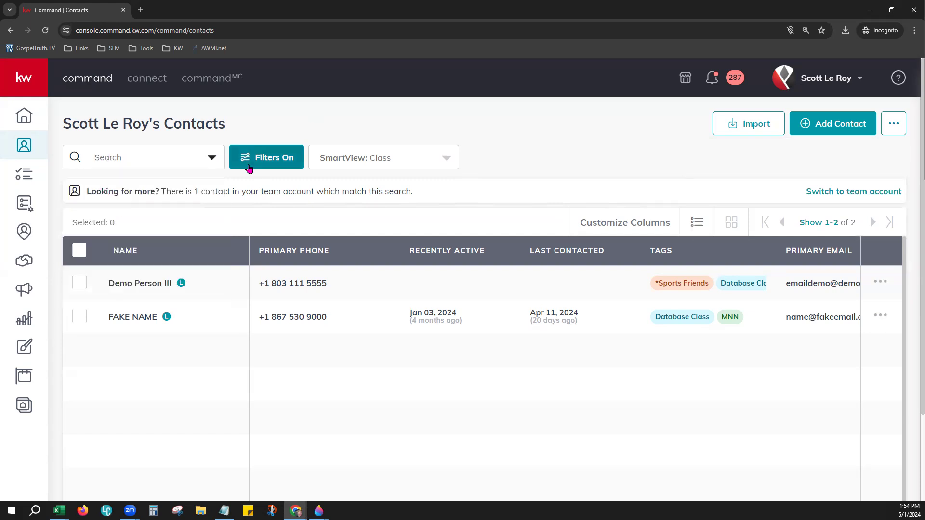
left_click(264, 163)
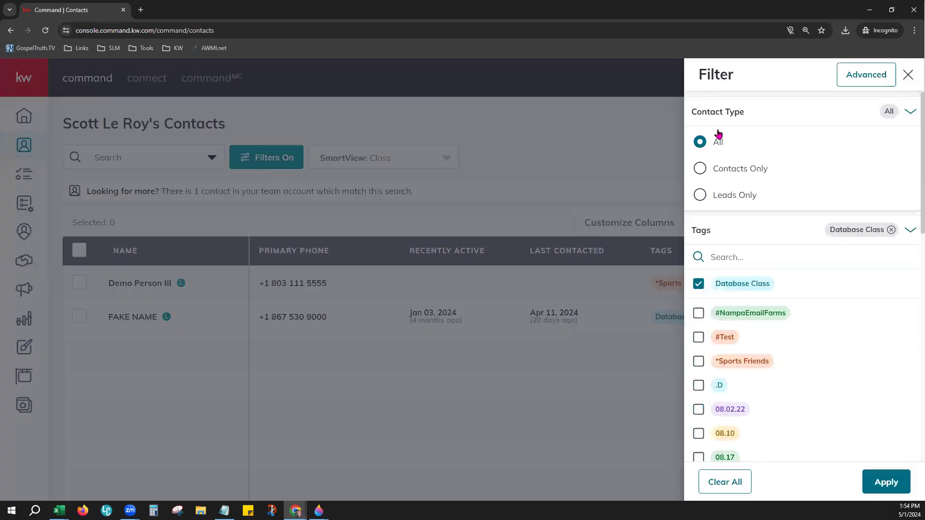
left_click(910, 113)
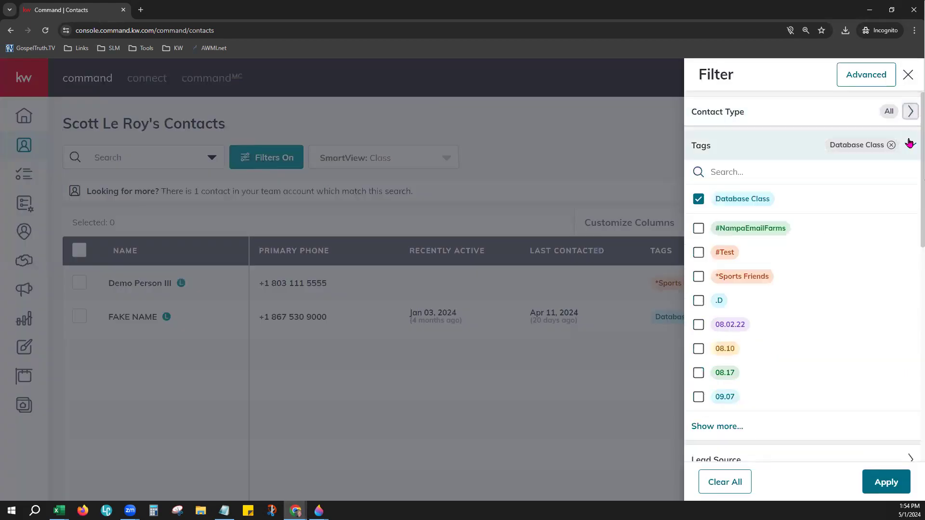
left_click(910, 145)
left_click(908, 213)
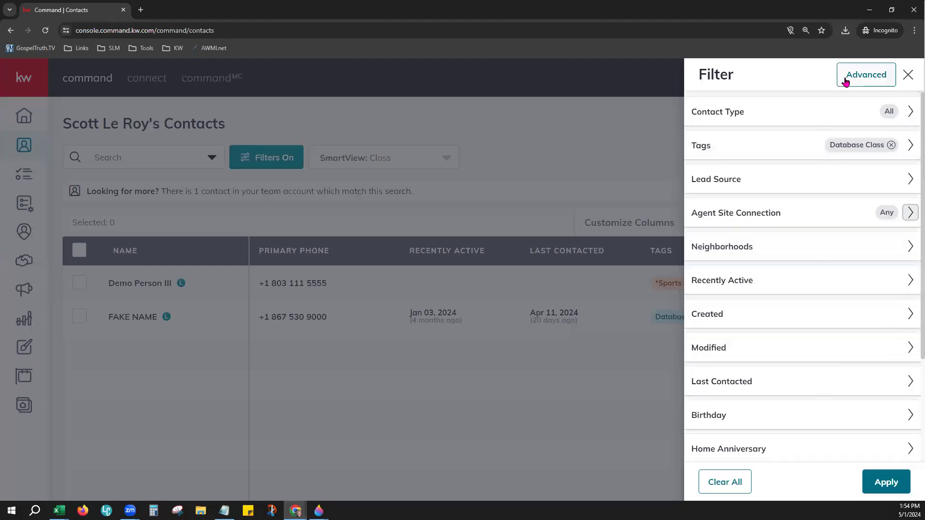
Step: Try an advanced 'Birthday is empty' filter, discard it, then sort the contacts by recent activity
left_click(874, 85)
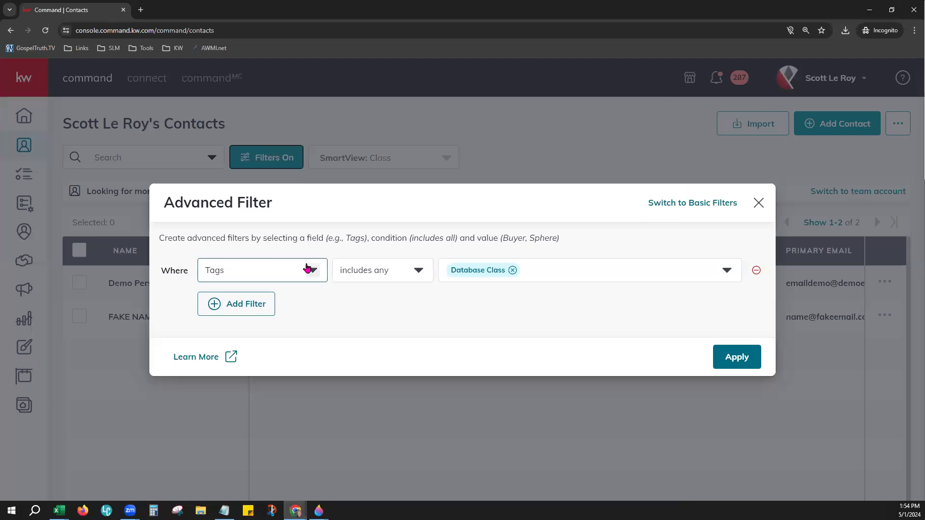
left_click(321, 277)
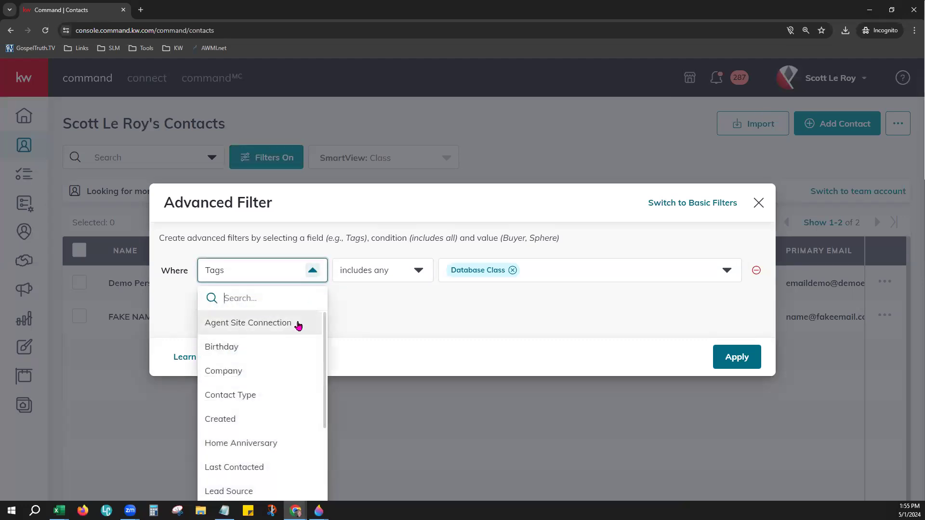
left_click(277, 348)
left_click(390, 274)
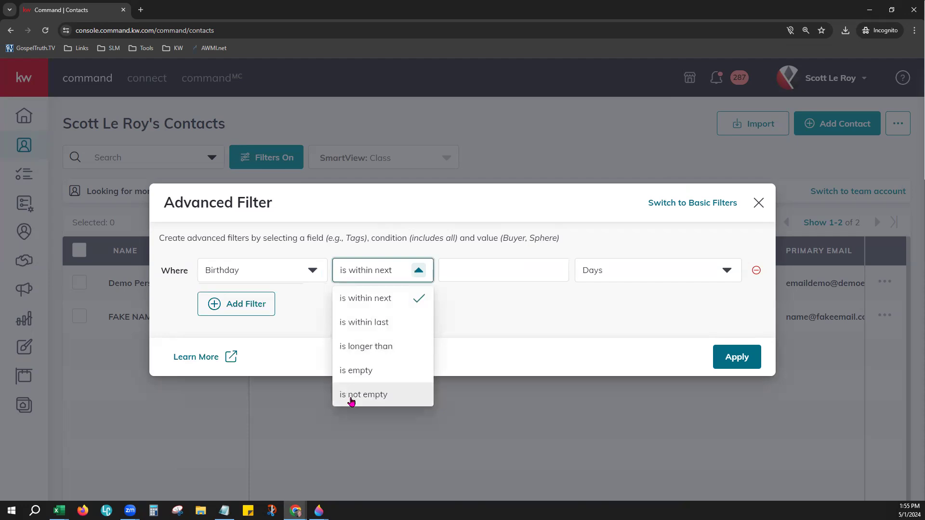
left_click(419, 370)
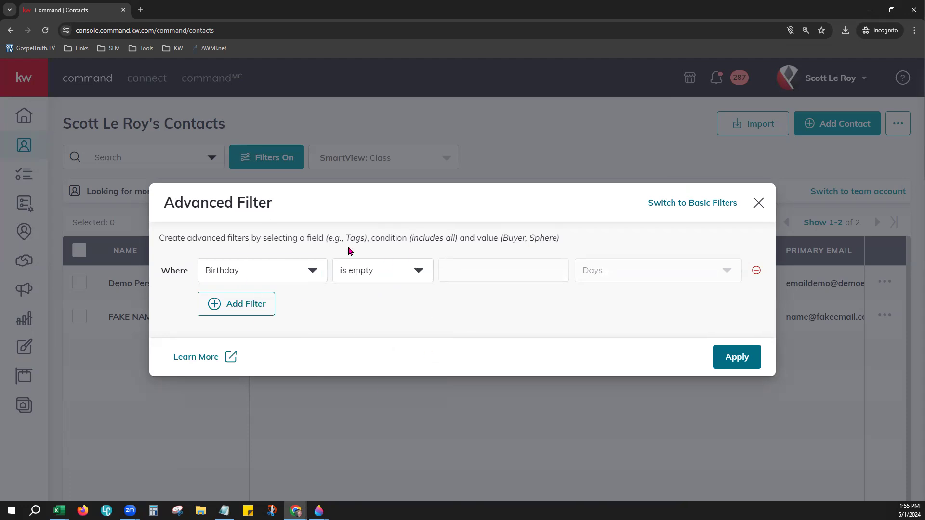
left_click(759, 204)
left_click(758, 203)
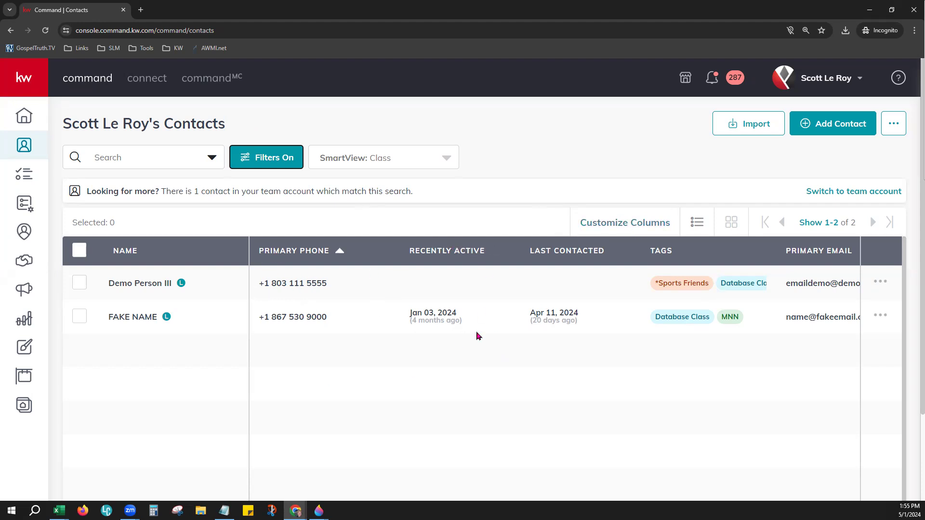
left_click(453, 243)
left_click(624, 225)
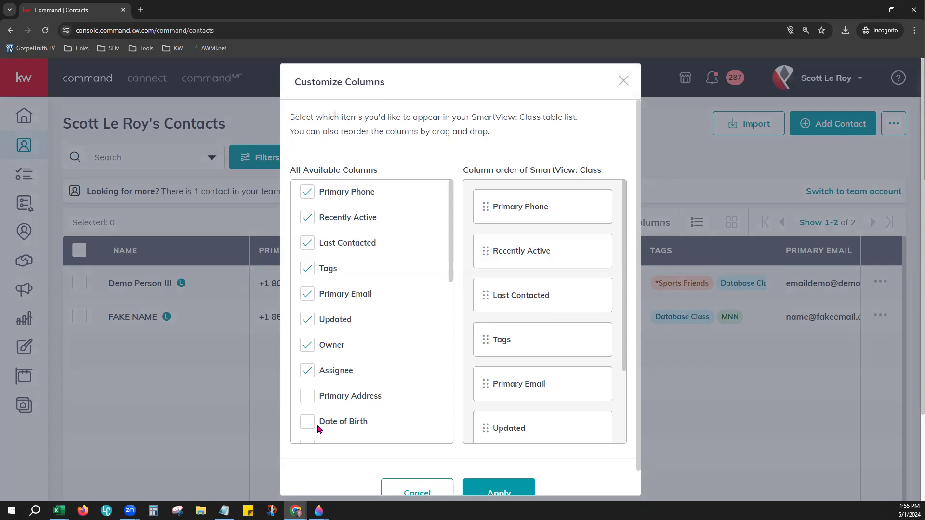
left_click(308, 372)
left_click(305, 343)
left_click_drag(559, 368, 557, 237)
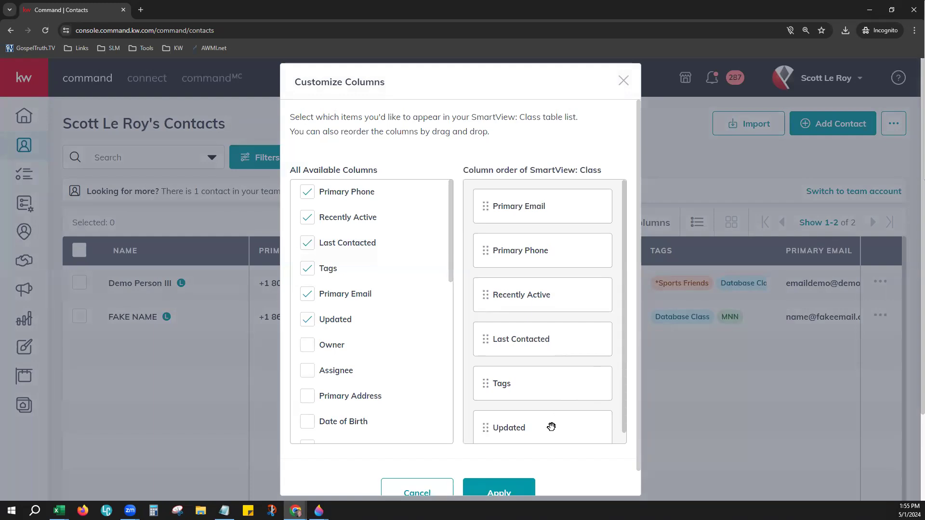
left_click_drag(541, 341, 536, 215)
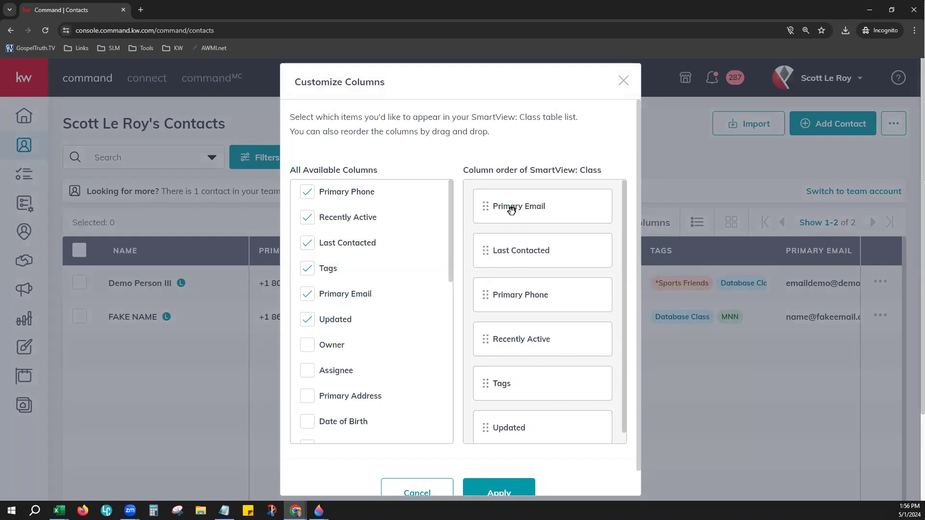
left_click_drag(543, 300, 534, 246)
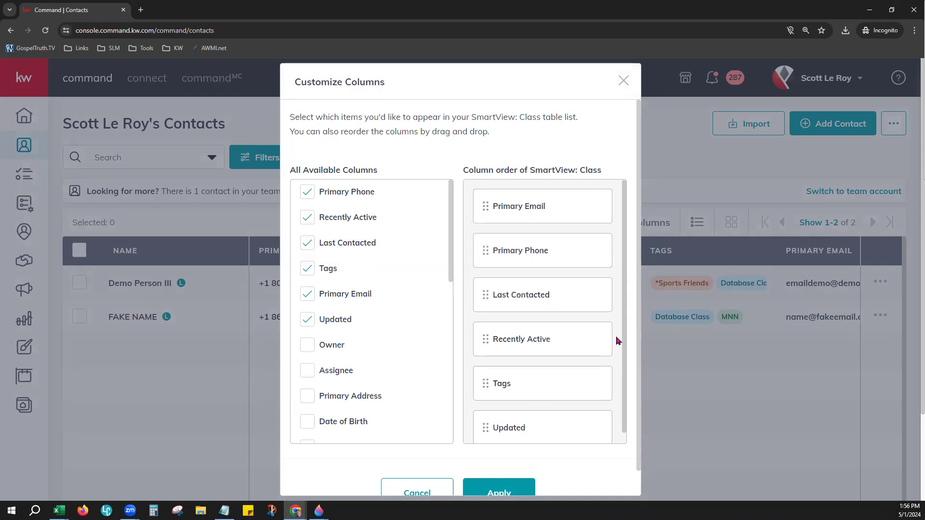
scroll(552, 383, "down", 1)
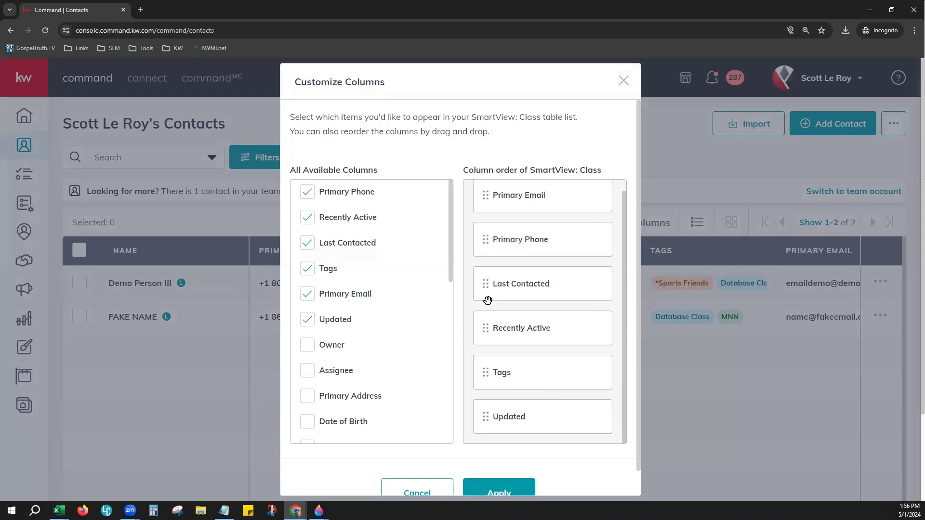
left_click(505, 486)
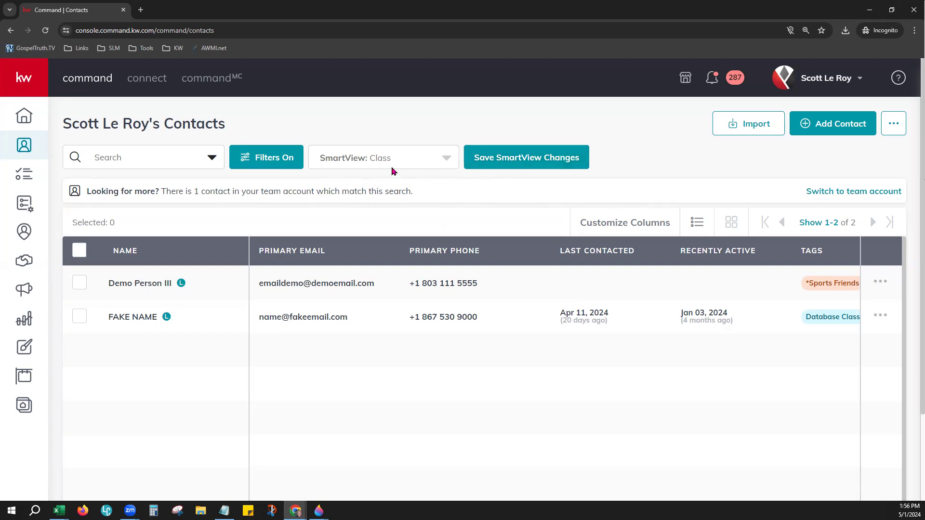
left_click(356, 162)
scroll(392, 237, "up", 4)
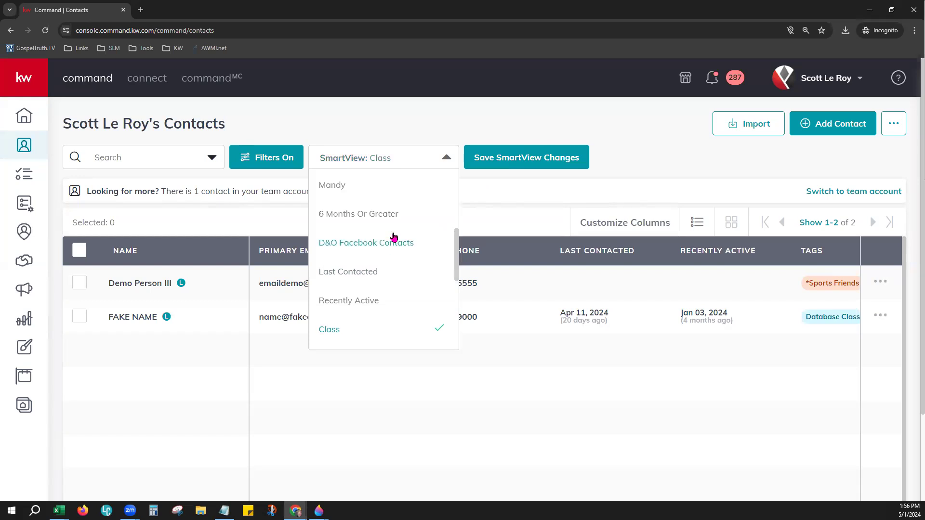
scroll(392, 236, "up", 1)
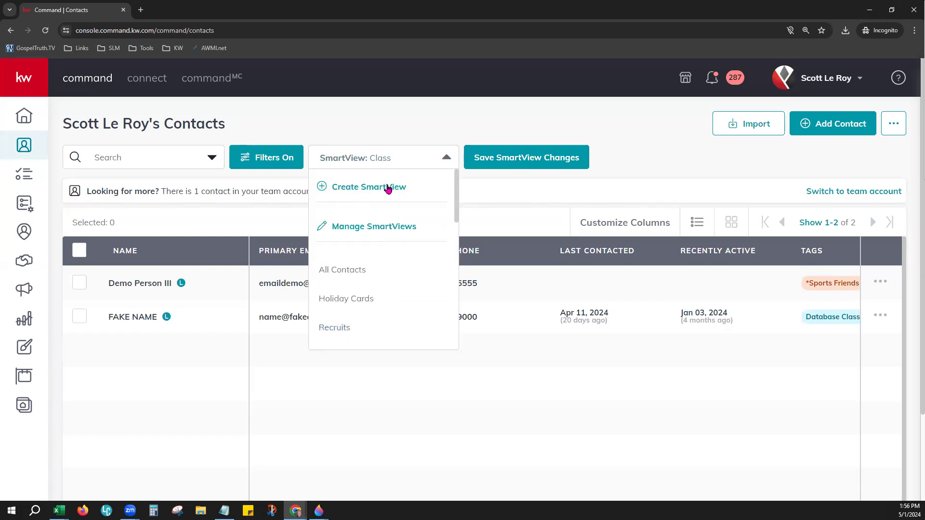
left_click(360, 190)
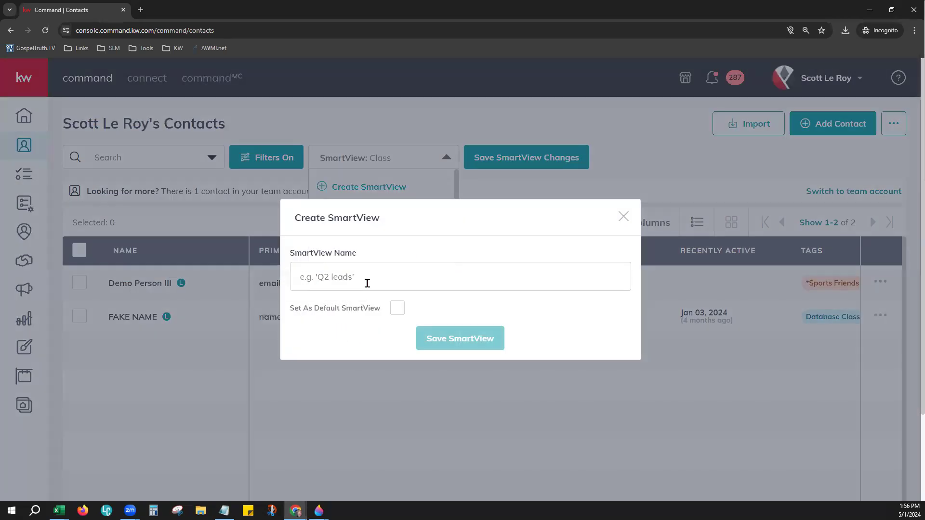
type("Database Test")
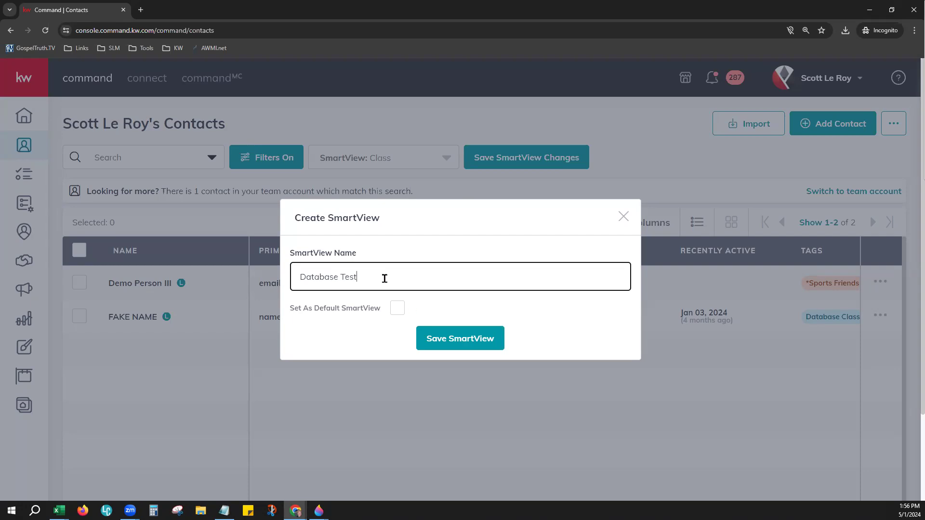
left_click(399, 308)
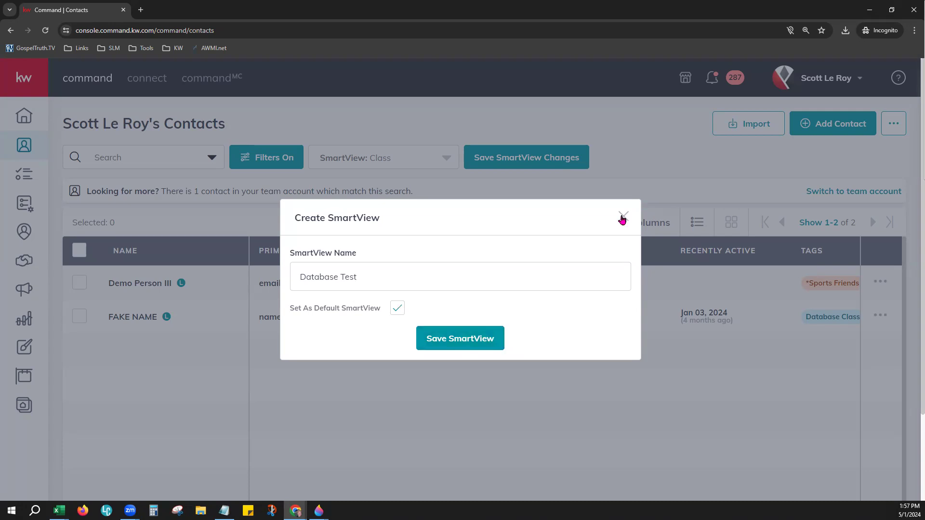
left_click(642, 215)
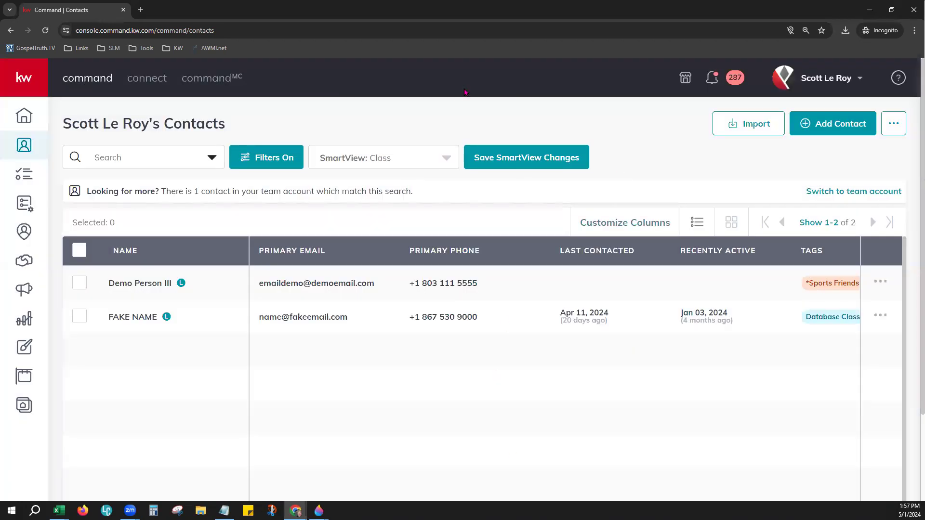
left_click(421, 151)
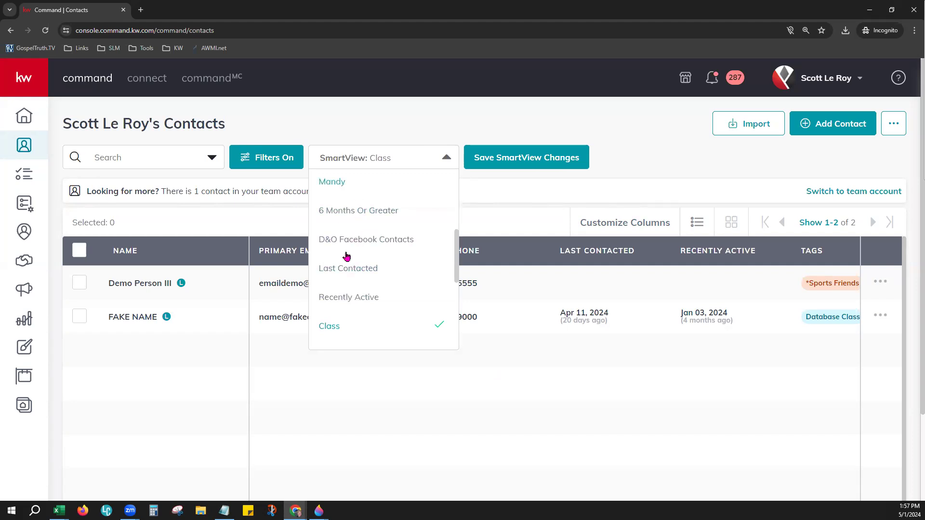
Step: Switch the contacts to the card layout and back to the table, then check the per-page options
left_click(415, 123)
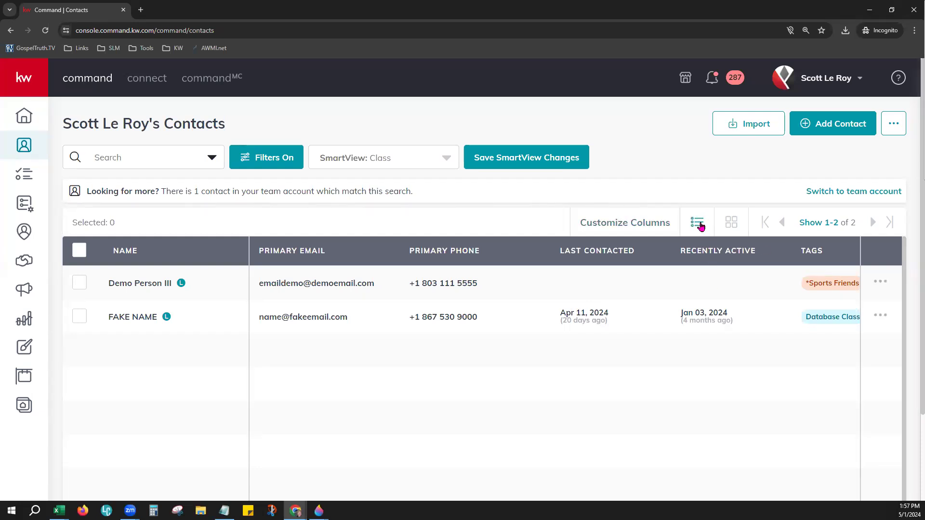
left_click(744, 226)
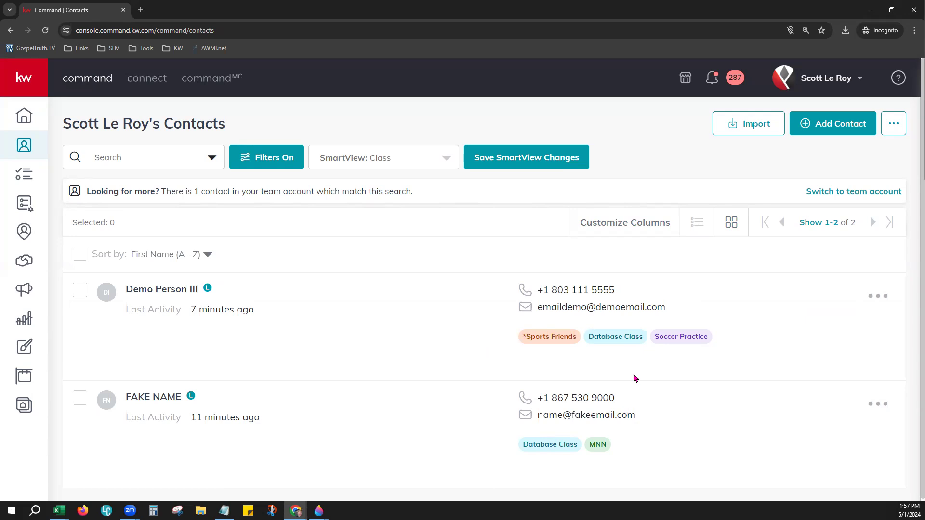
left_click(697, 222)
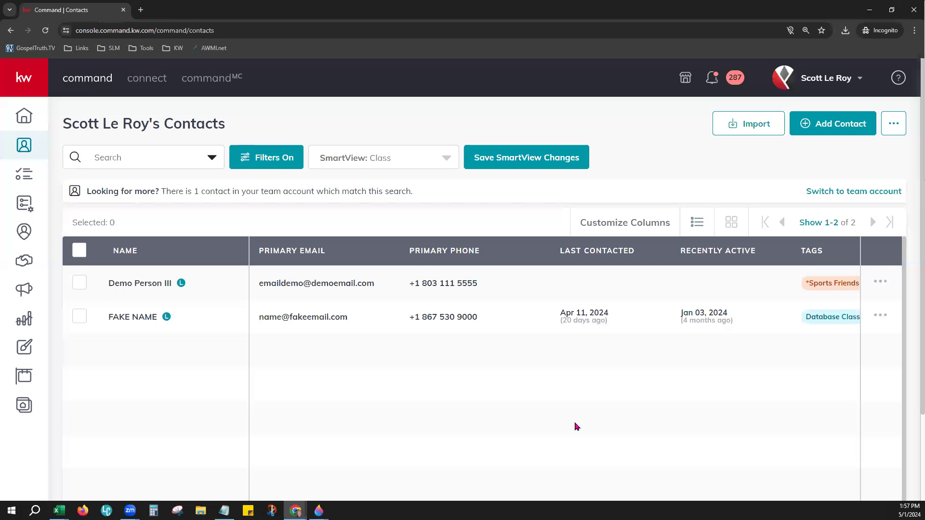
left_click(820, 225)
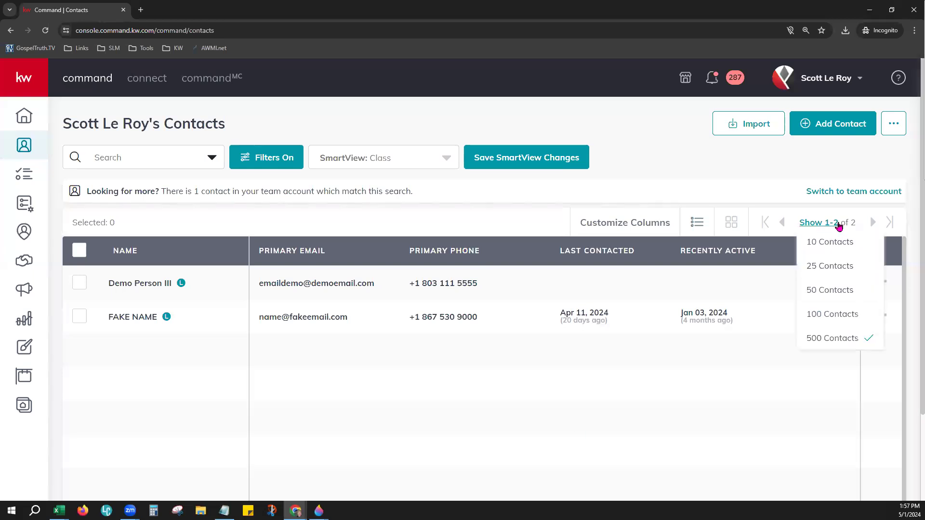
Step: Keep 500 contacts per page and select both contacts with the header select-all checkbox
left_click(831, 338)
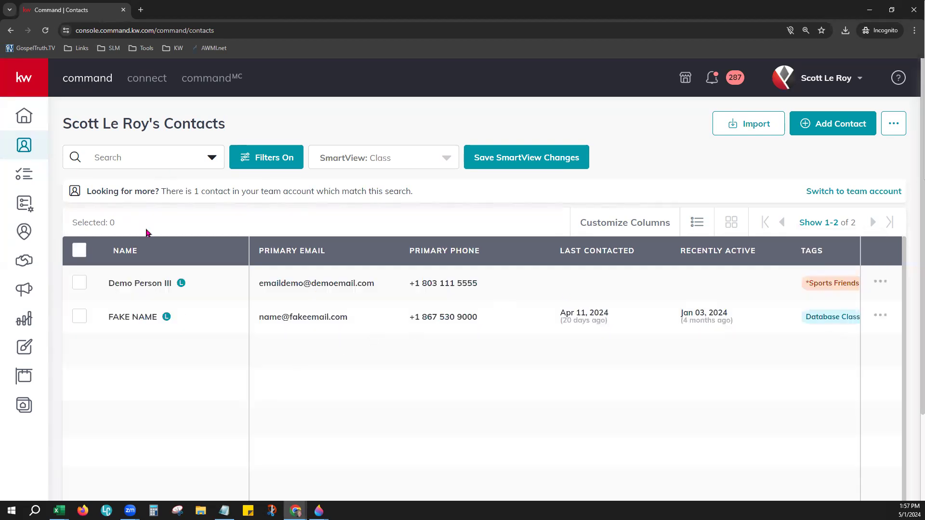
left_click(80, 283)
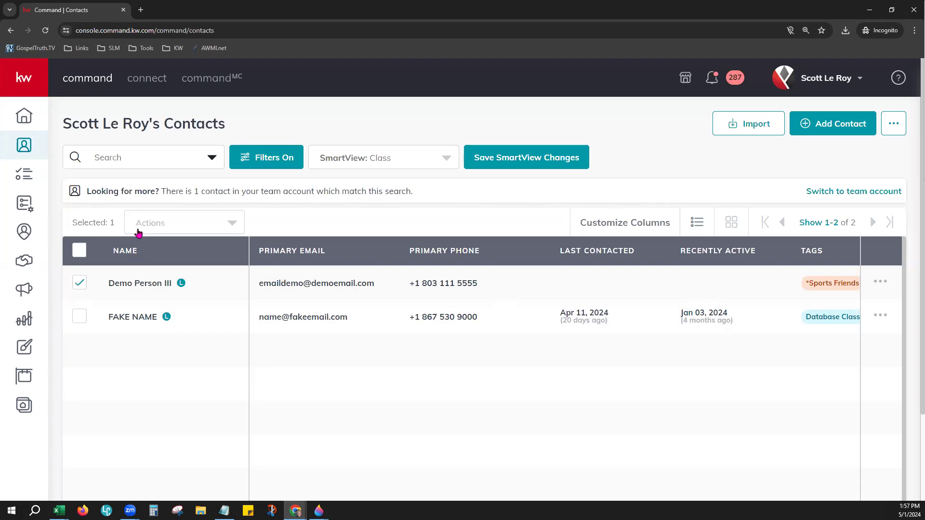
left_click(81, 286)
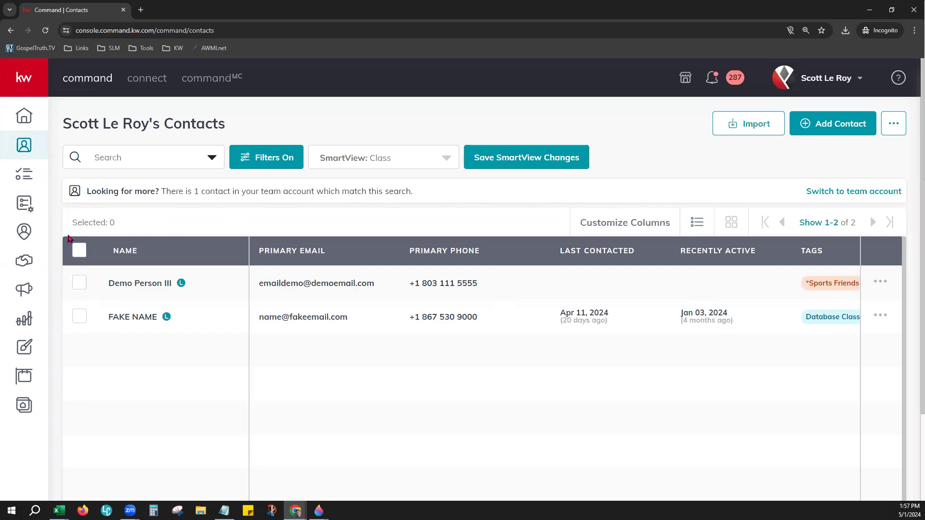
left_click(80, 250)
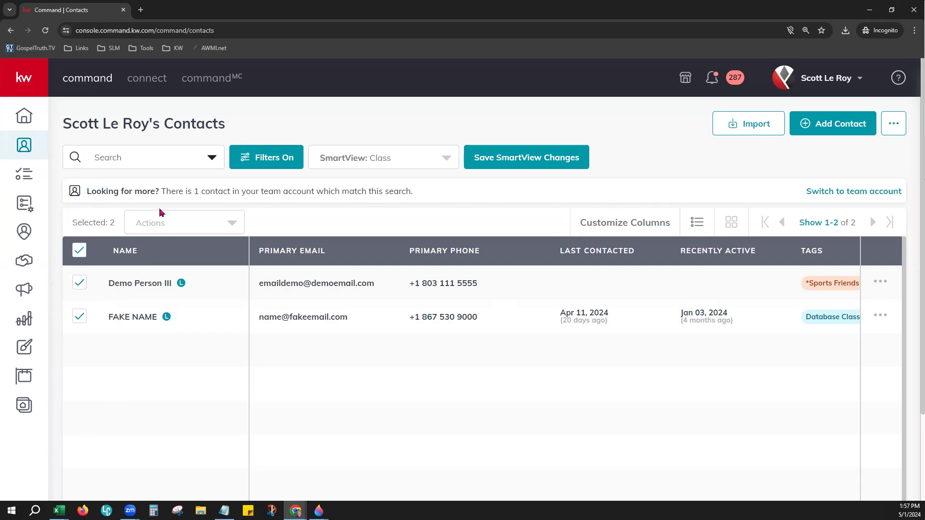
left_click(153, 228)
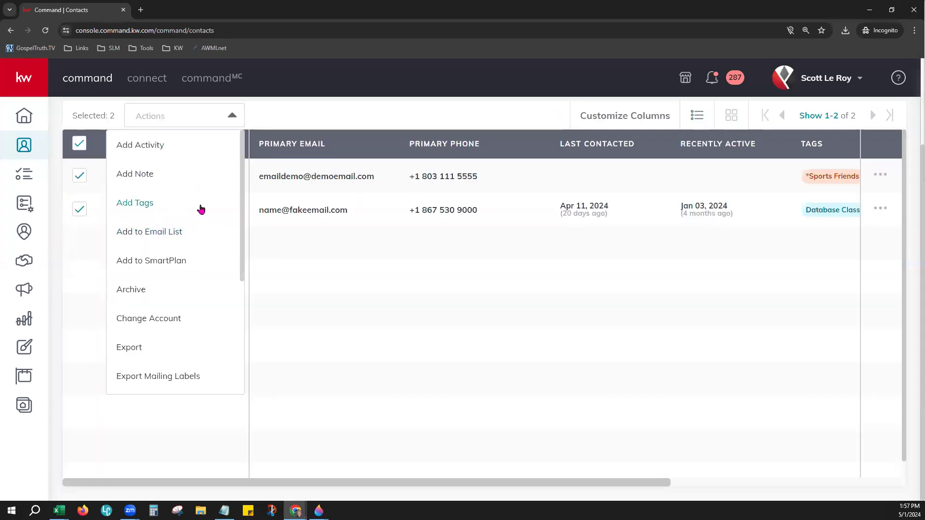
Step: Scroll through the bulk actions like Add Tags, Add to SmartPlan, Archive and Export, then deselect all contacts
scroll(197, 207, "up", 1)
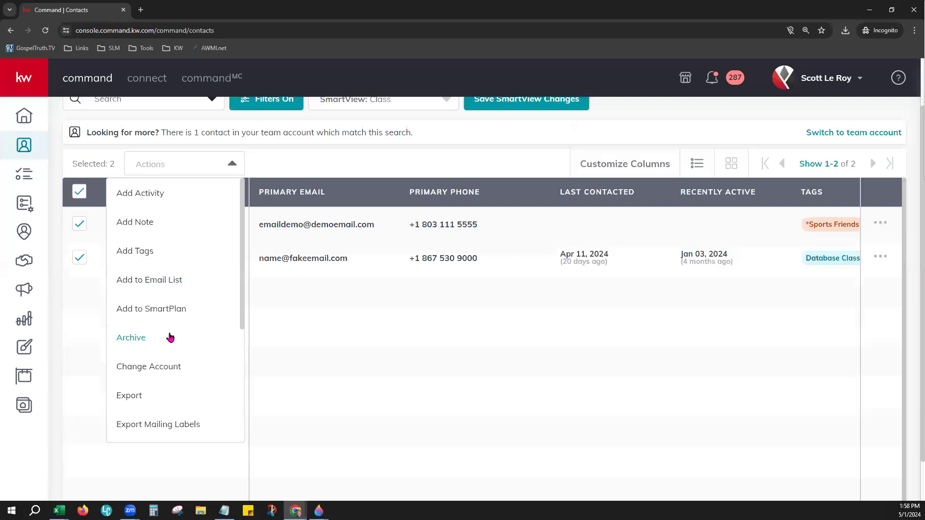
scroll(193, 322, "down", 2)
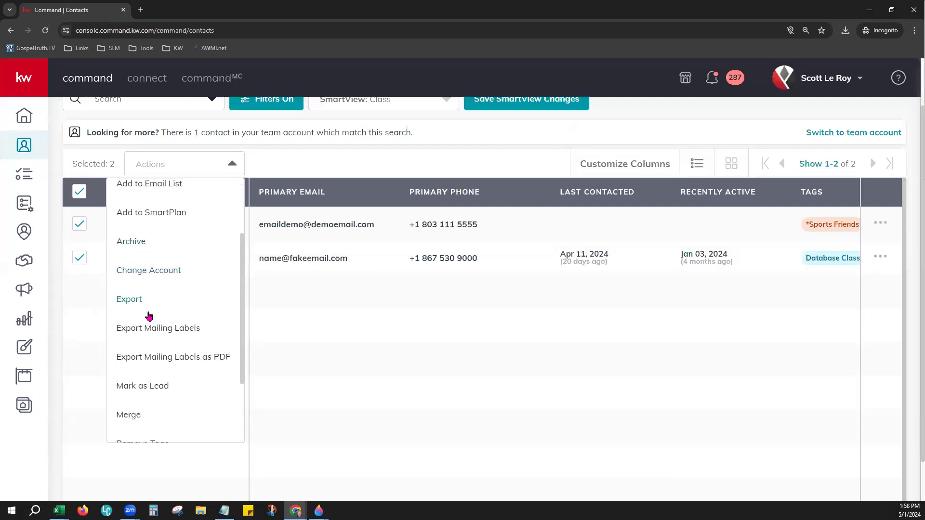
scroll(149, 316, "down", 1)
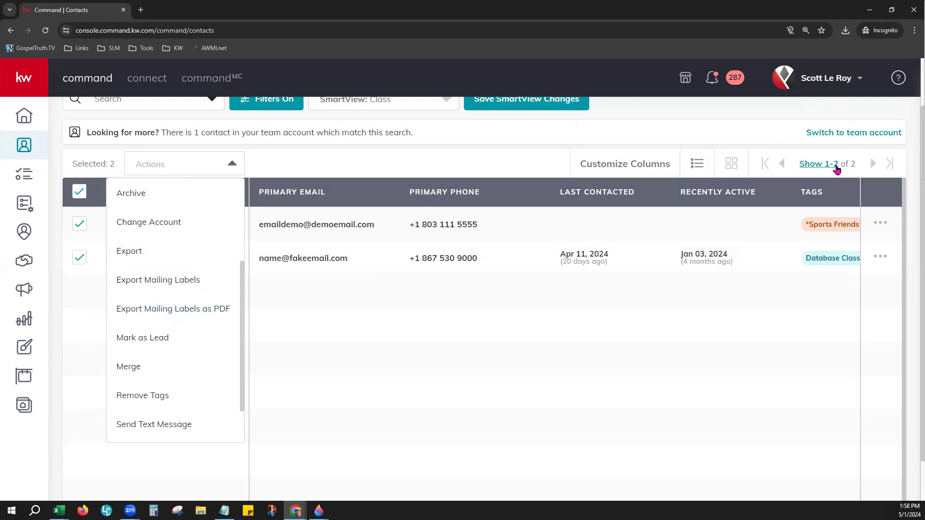
scroll(838, 171, "up", 1)
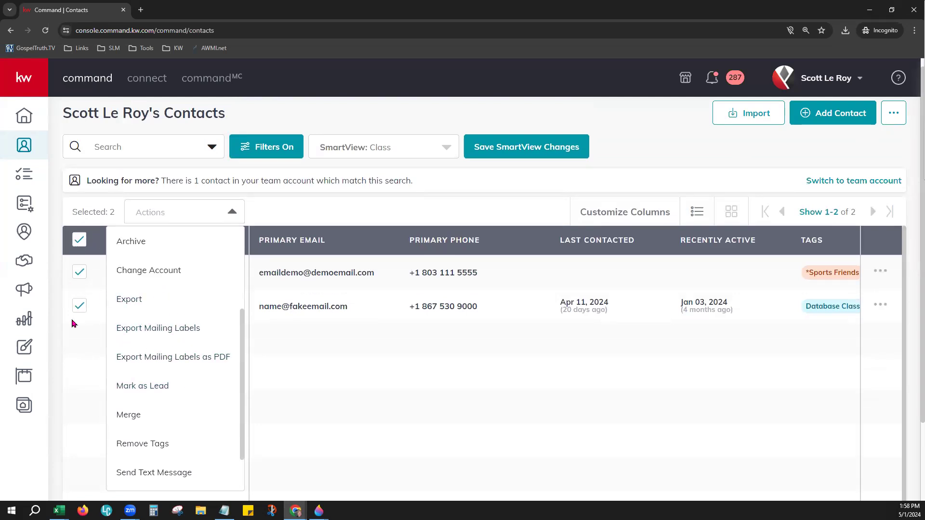
scroll(209, 392, "down", 2)
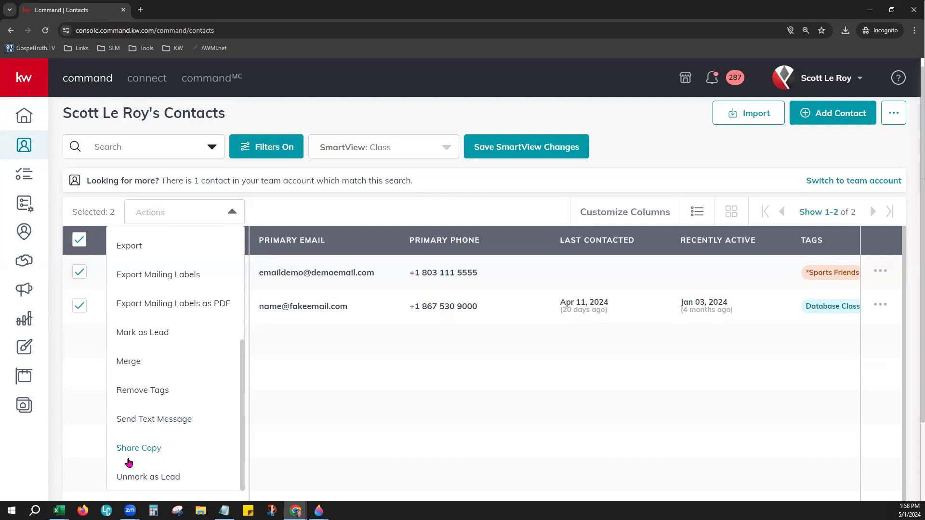
left_click(312, 362)
left_click(78, 240)
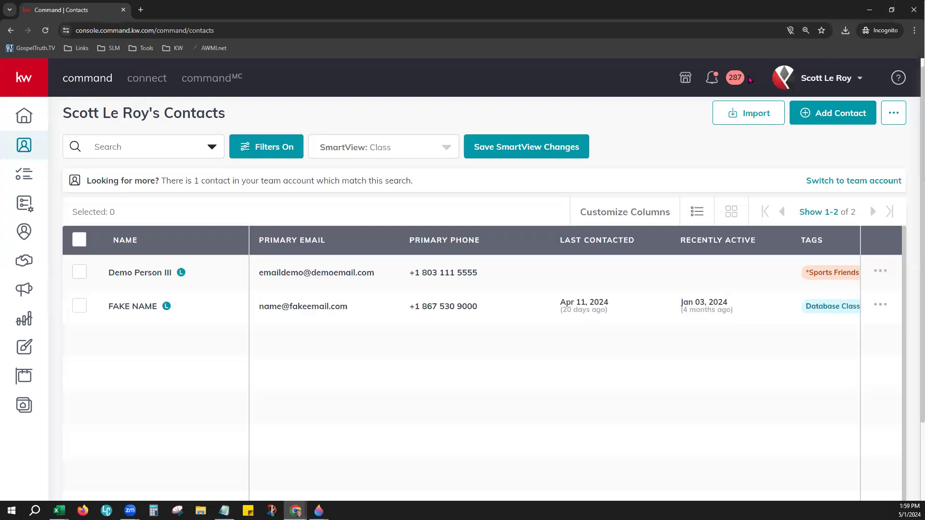
Step: Go to Command settings from the account menu and expand Command Settings > Contacts
left_click(823, 77)
left_click(738, 348)
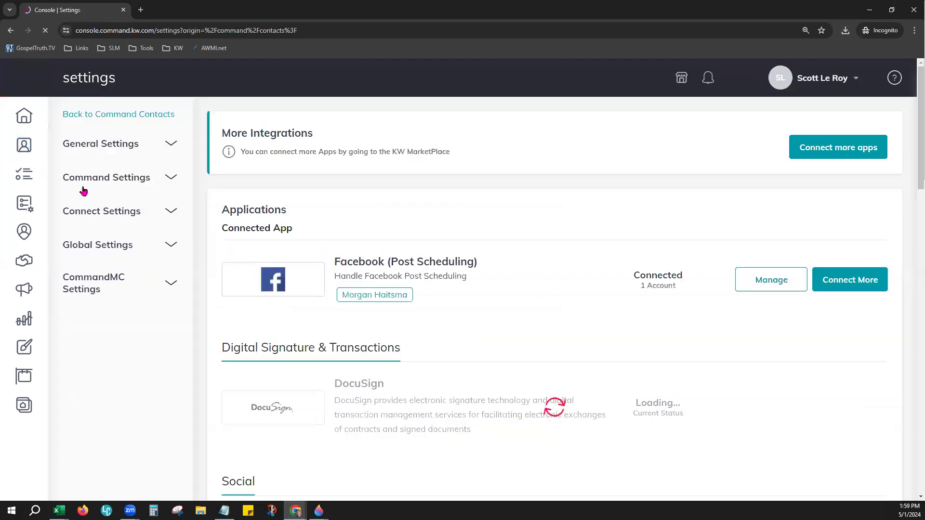
left_click(140, 179)
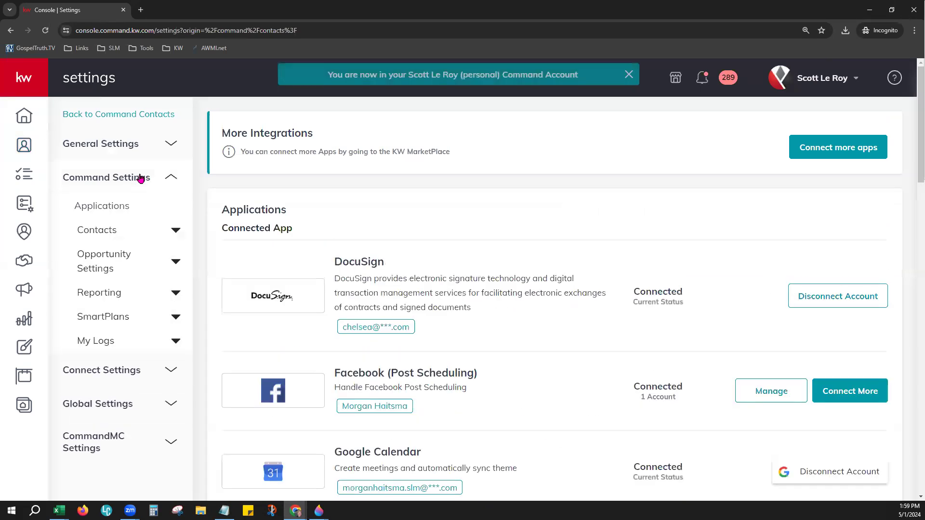
left_click(110, 234)
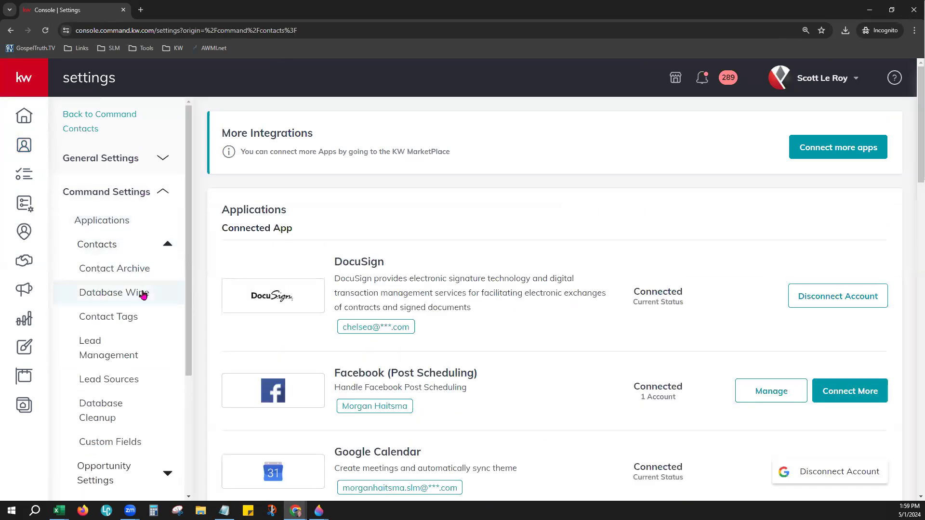
scroll(144, 291, "down", 1)
scroll(143, 295, "down", 2)
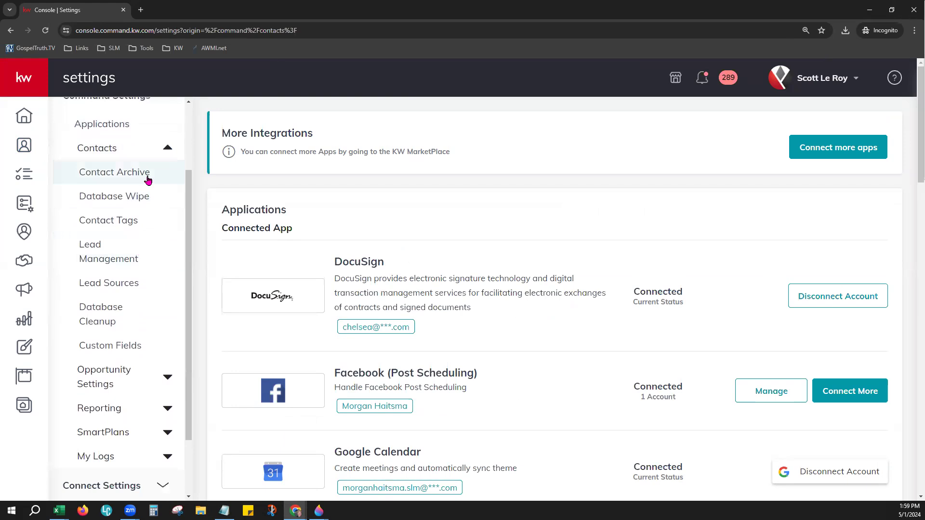
Step: Open Contact Archive, select all five archived contacts, then move to the Database Wipe page
left_click(148, 180)
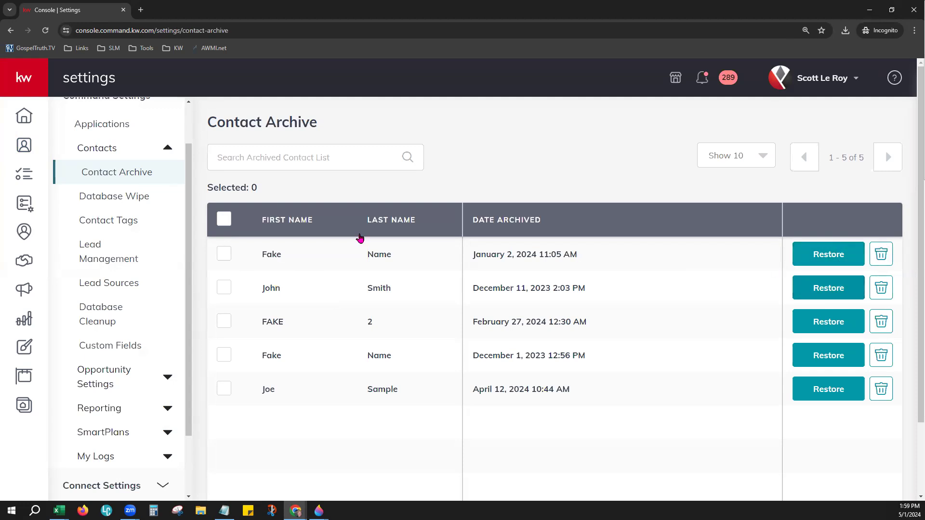
left_click(224, 219)
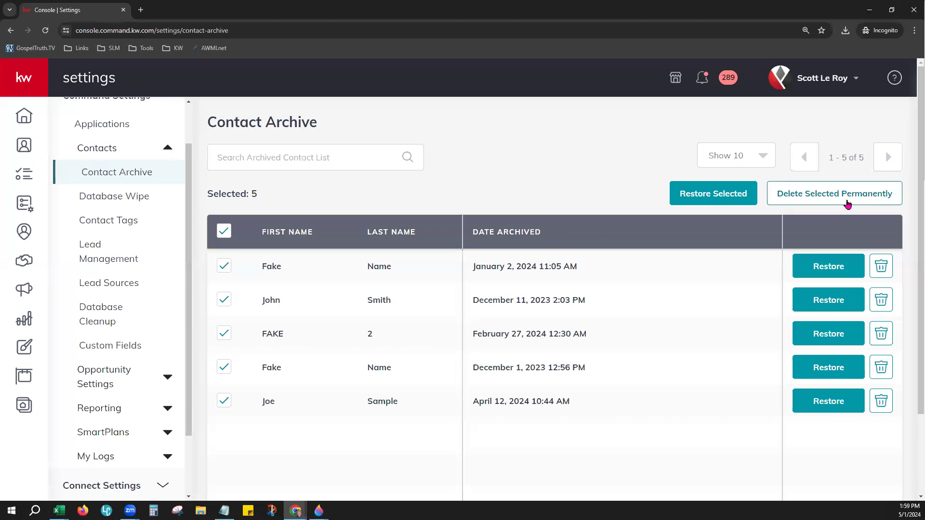
left_click(101, 204)
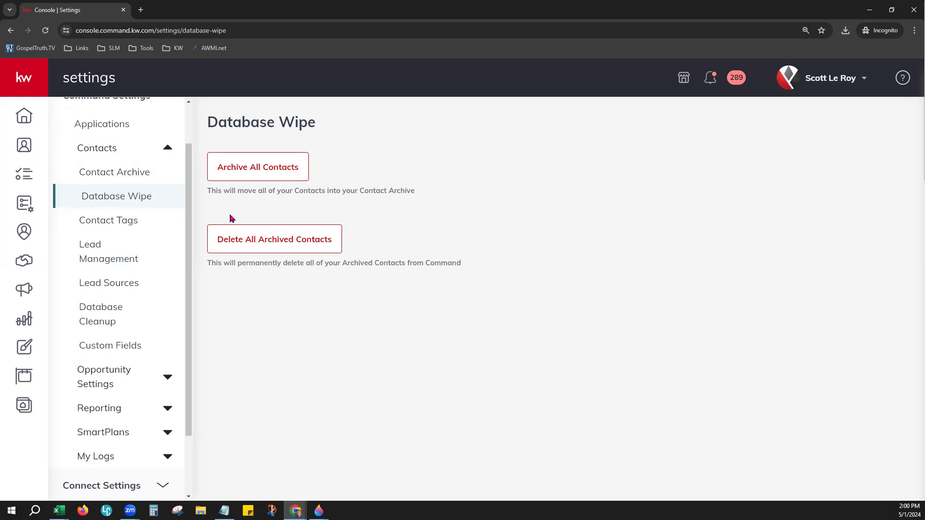
Step: Visit the Contact Tags, Lead Management and Lead Sources pages, finishing on Database Cleanup
left_click(124, 231)
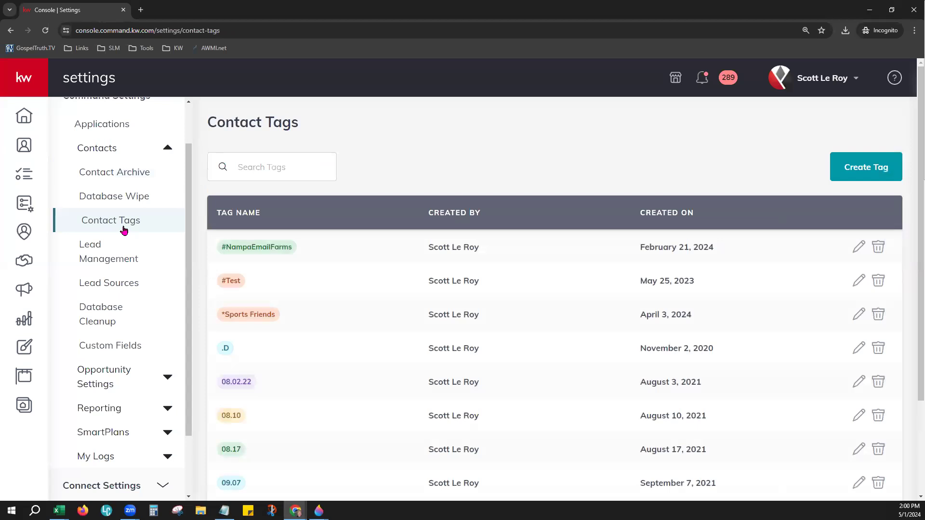
left_click(126, 267)
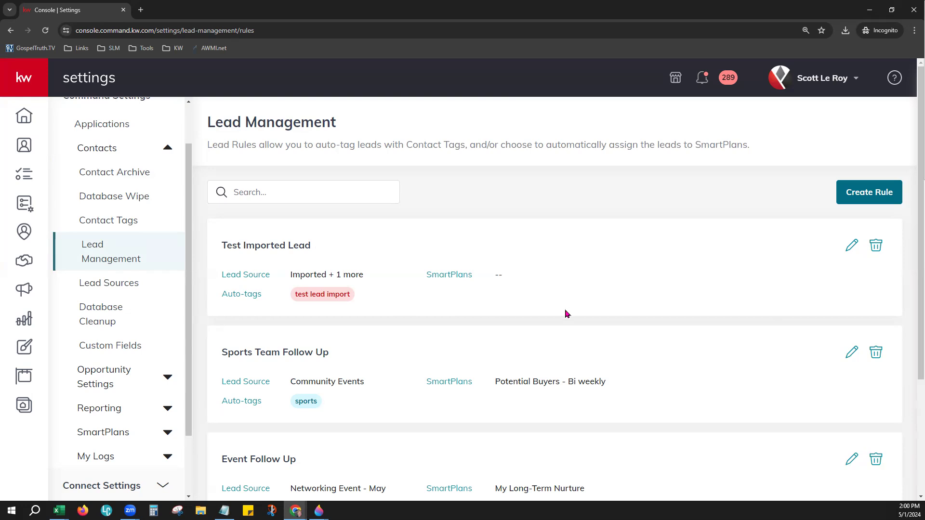
left_click(149, 296)
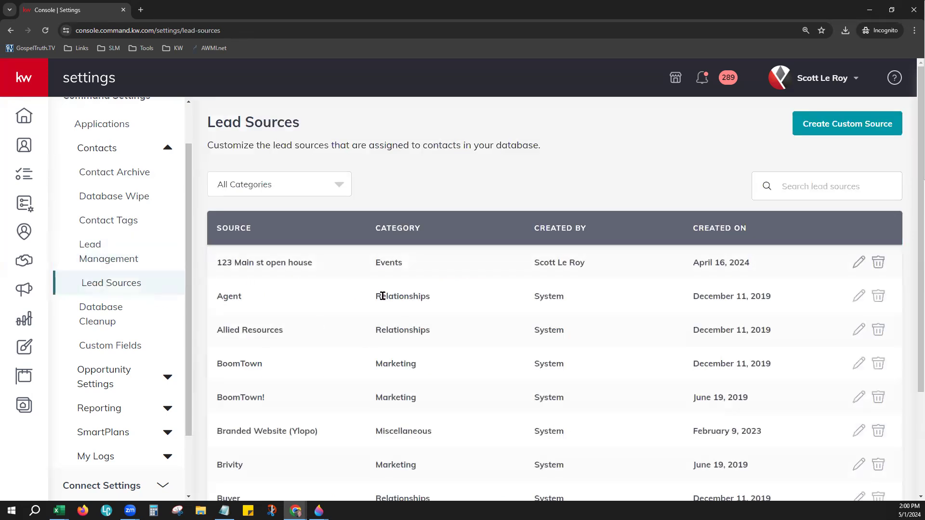
left_click(137, 327)
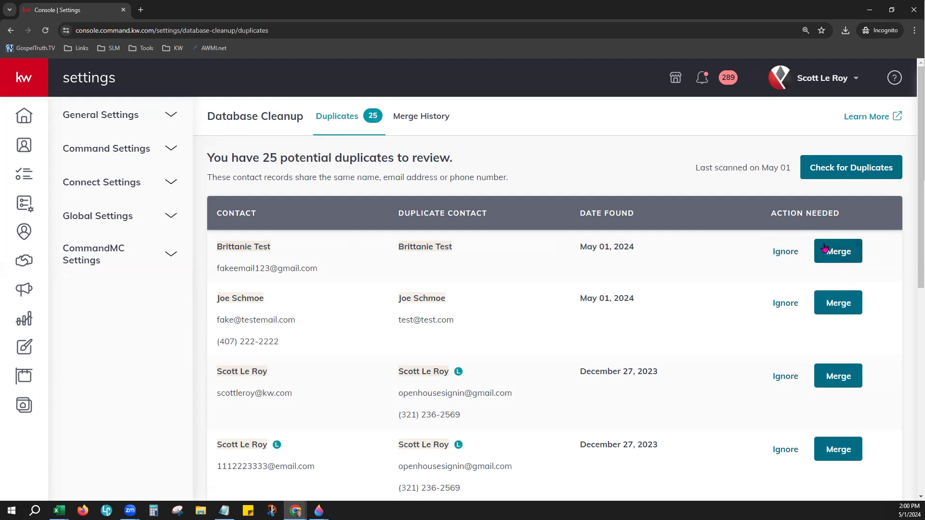
Step: Open Contacts > Custom Fields to view the ten fields from Agent to Status, then expand My Logs
left_click(140, 150)
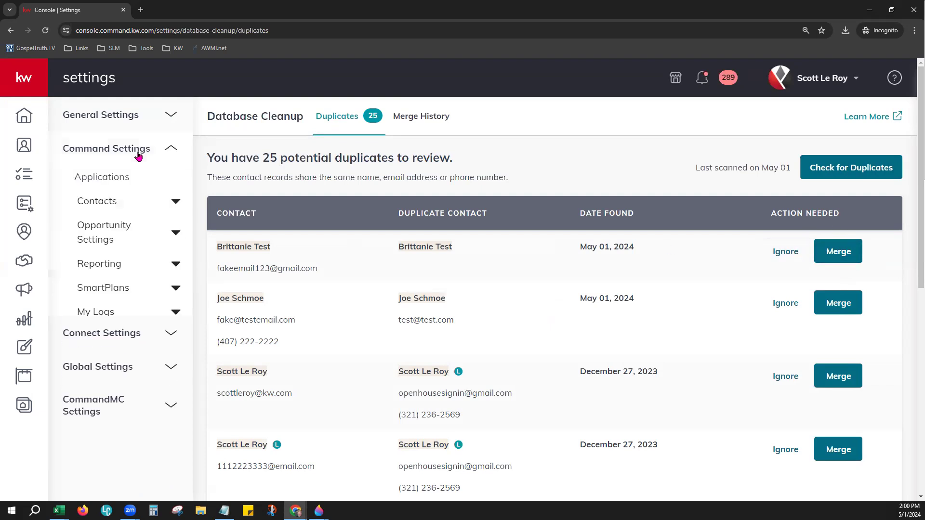
left_click(100, 207)
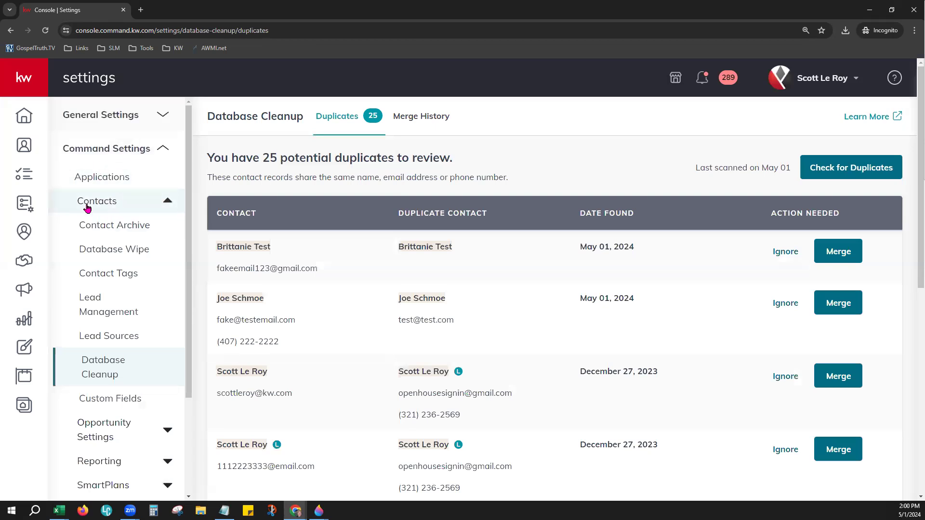
scroll(166, 385, "down", 1)
scroll(164, 371, "down", 2)
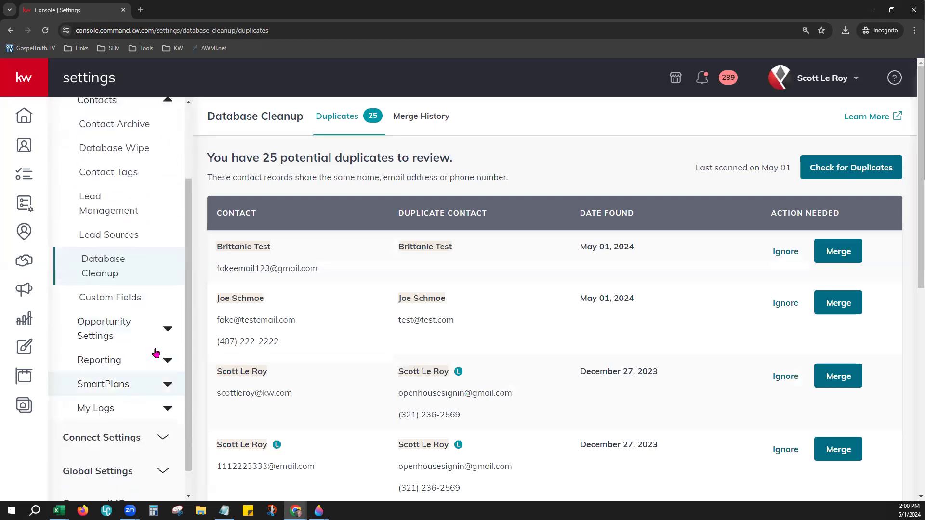
left_click(126, 268)
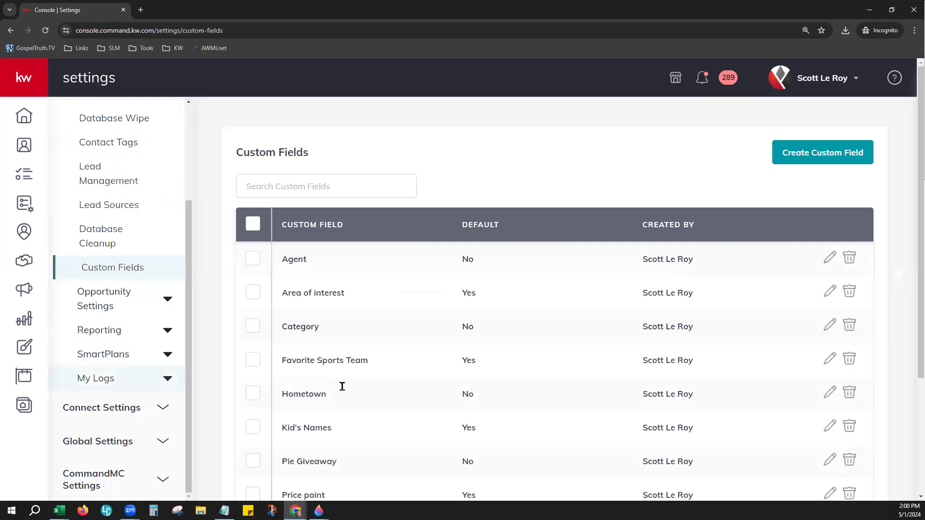
scroll(365, 329, "down", 2)
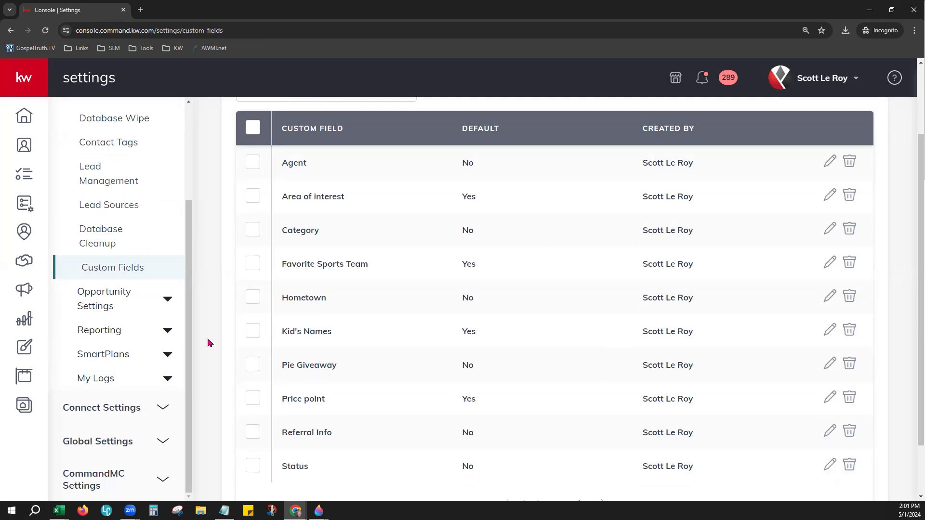
left_click(151, 378)
scroll(151, 378, "down", 1)
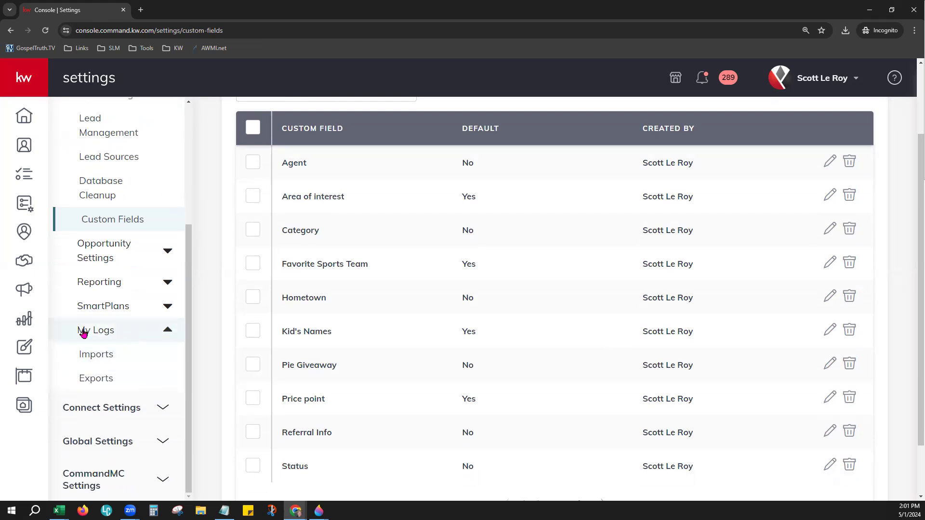
Step: Review the contact Import Logs at 100% browser zoom, then switch to the Export Logs listing 81 exports
left_click(99, 365)
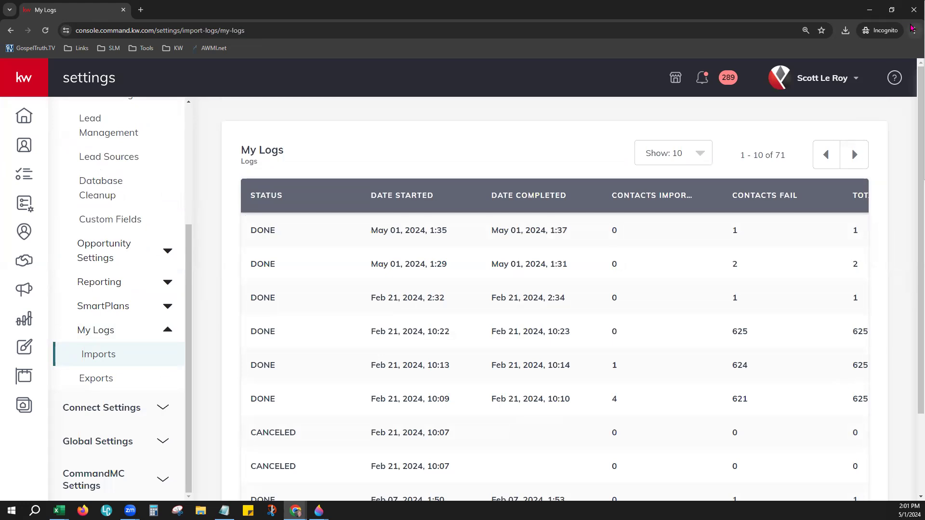
left_click(914, 30)
left_click(847, 203)
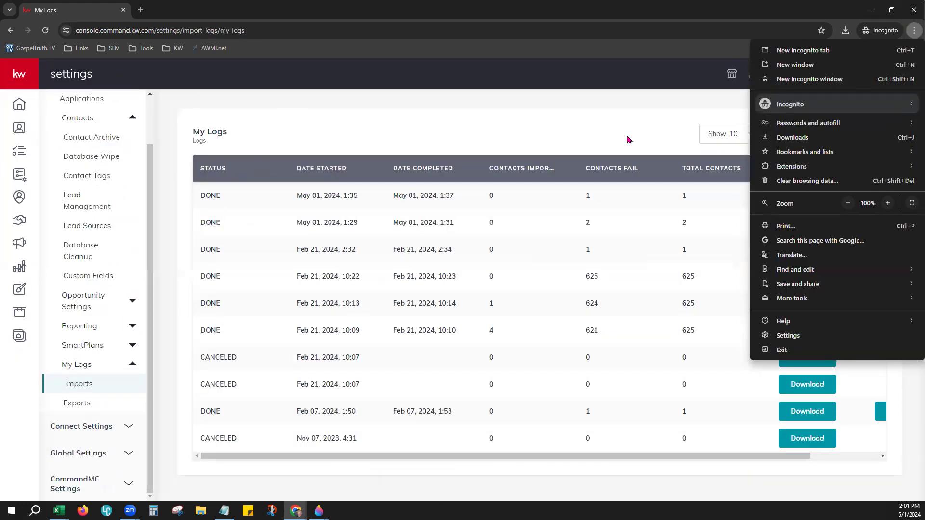
left_click(629, 139)
left_click_drag(792, 455, 883, 457)
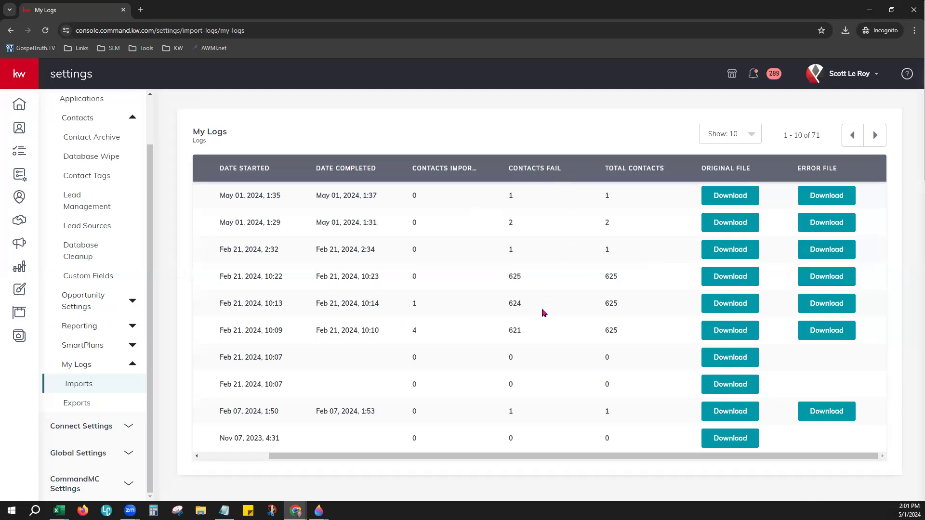
left_click(82, 413)
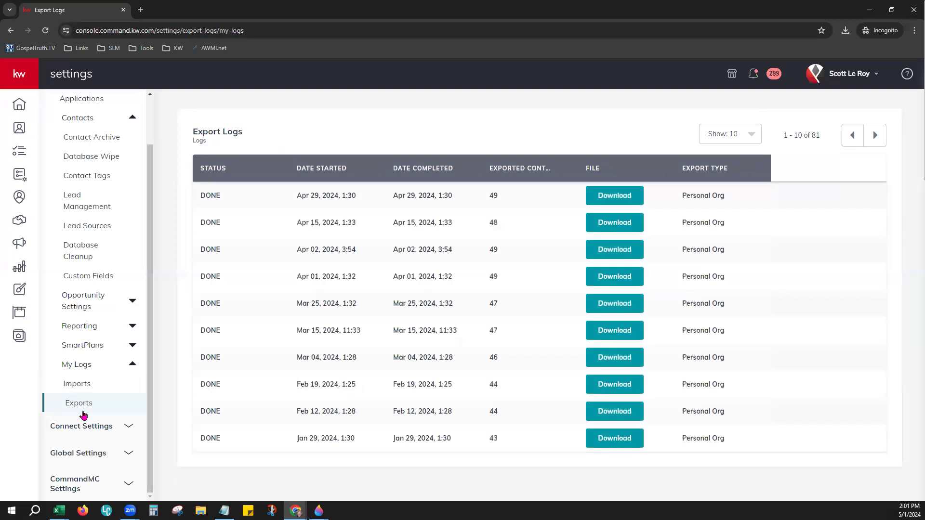